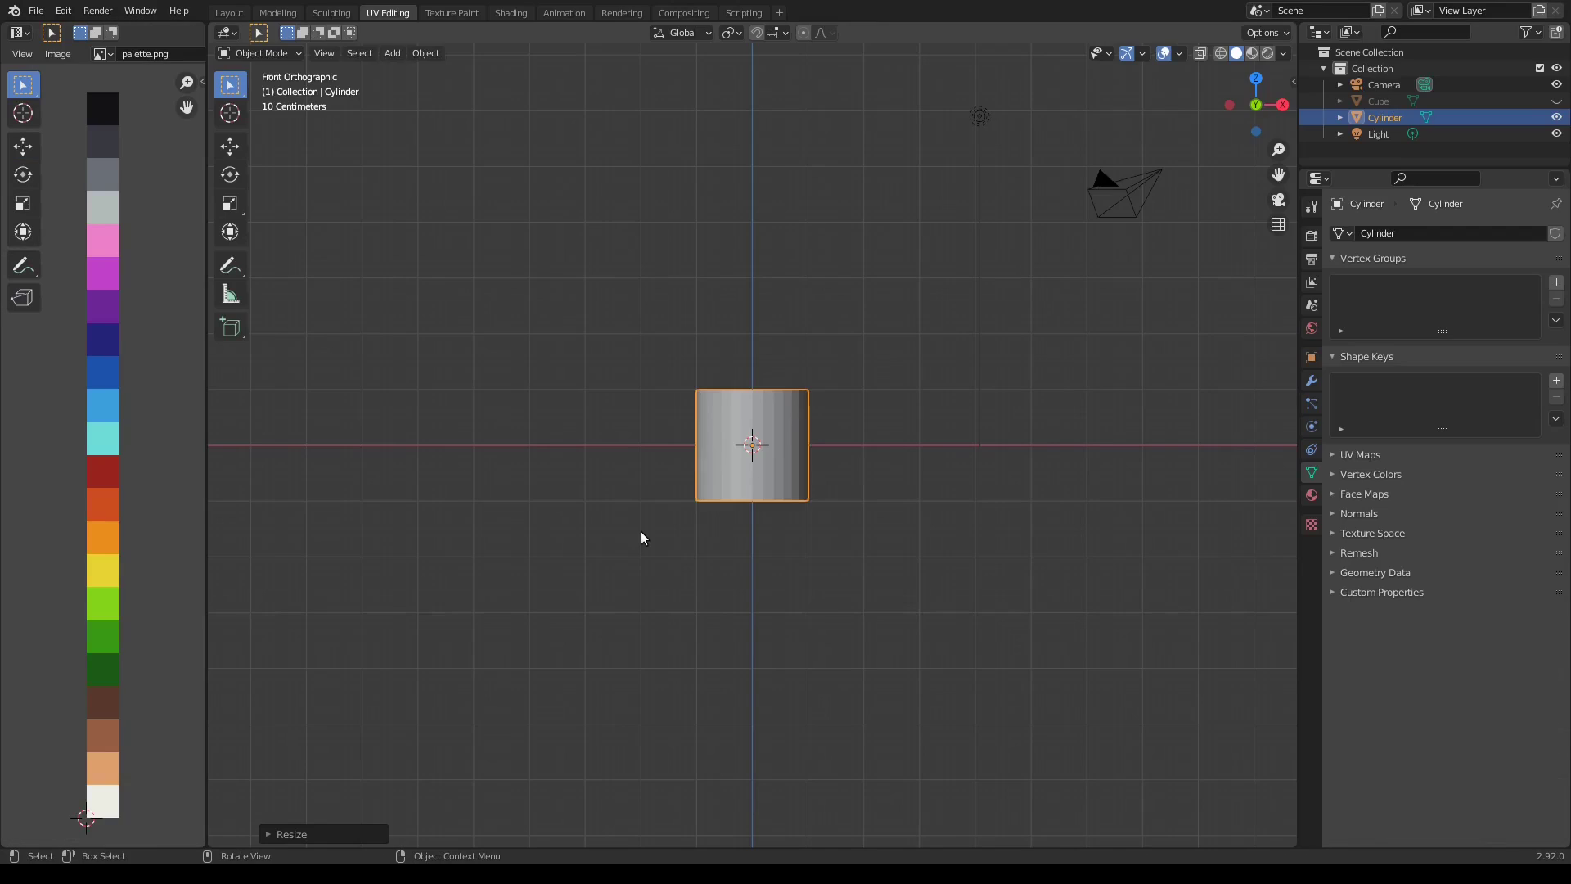
Scale the cylinder by 3 in X and Y and 0.2 in Z to make a wide, flat disc
{"action": "key", "text": "s"}
{"action": "left_click", "coordinate": [640, 532]}
{"action": "left_click", "coordinate": [272, 834]}
{"action": "double_click", "coordinate": [396, 760]}
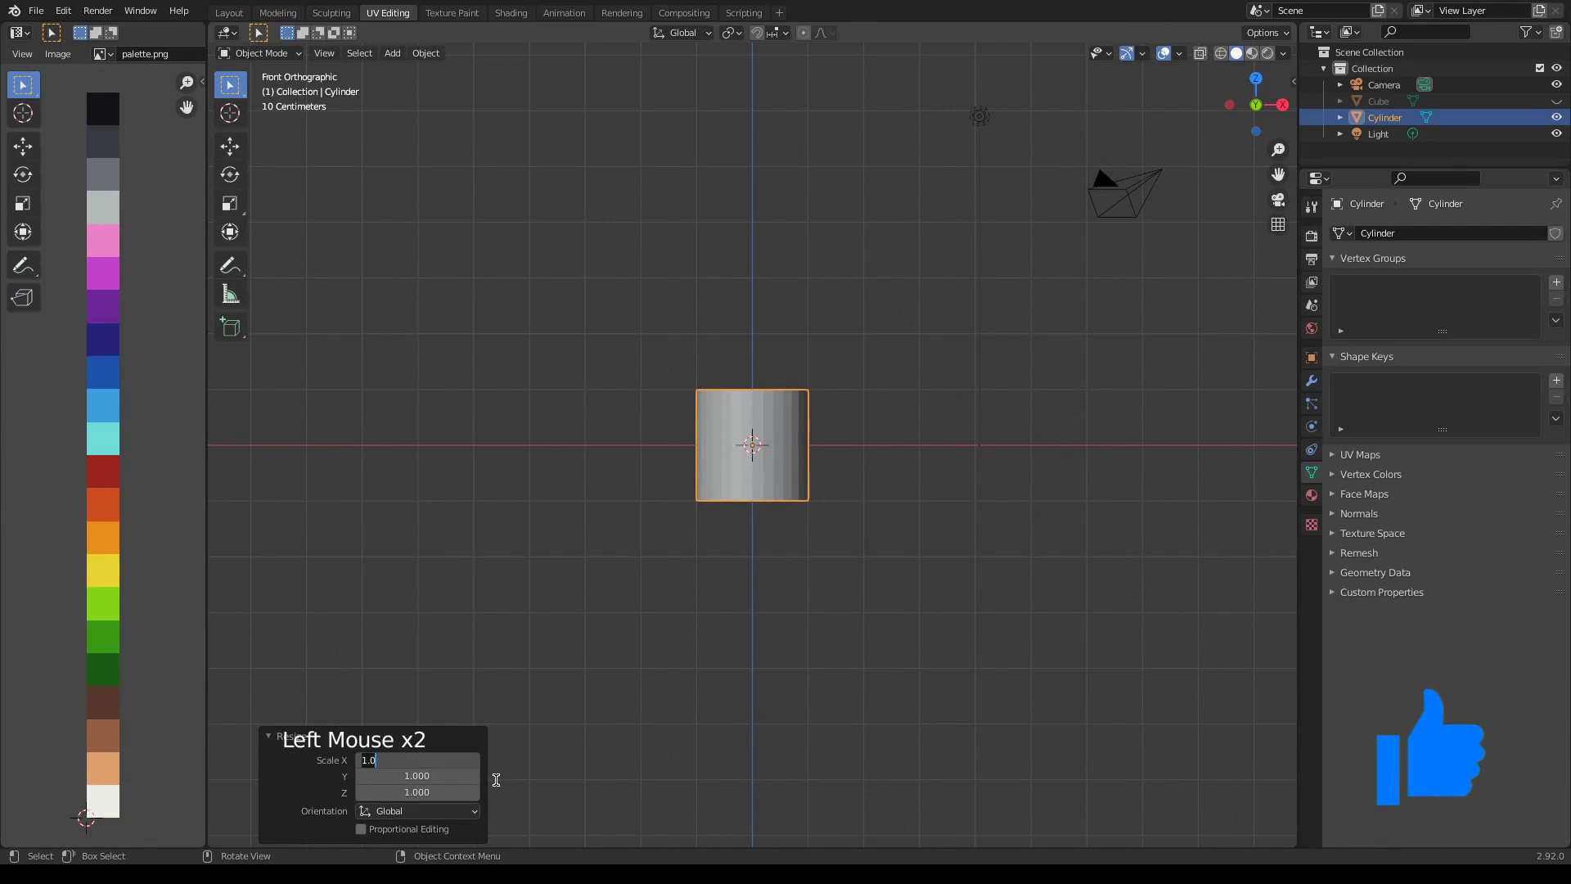
{"action": "type", "text": "3"}
{"action": "key", "text": "Tab"}
{"action": "type", "text": "3"}
{"action": "key", "text": "Tab"}
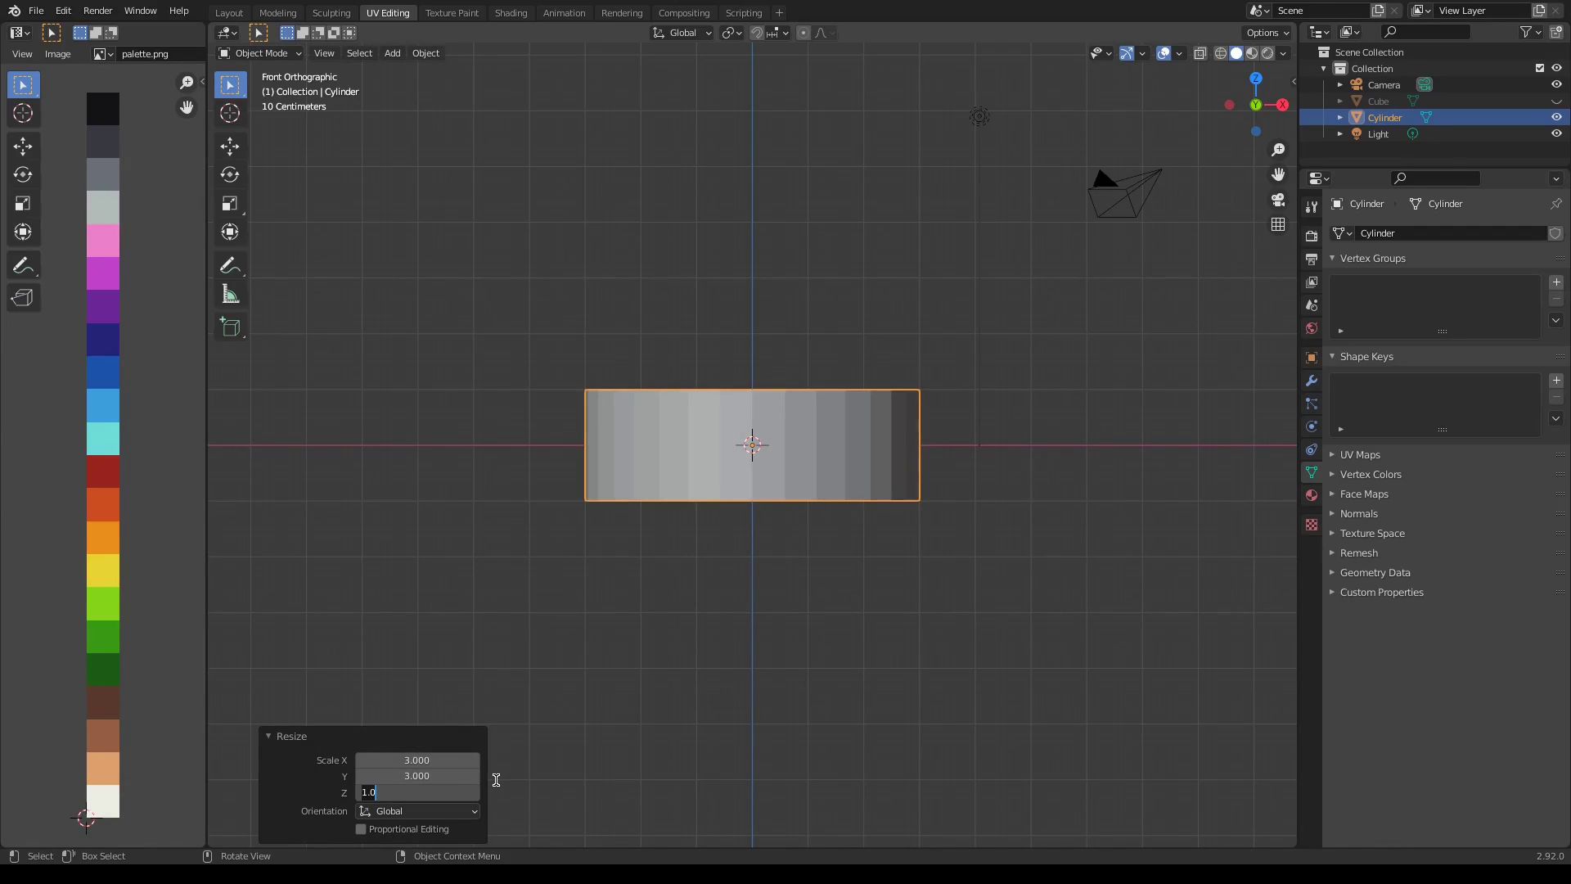
{"action": "type", "text": ".2"}
{"action": "key", "text": "Return"}
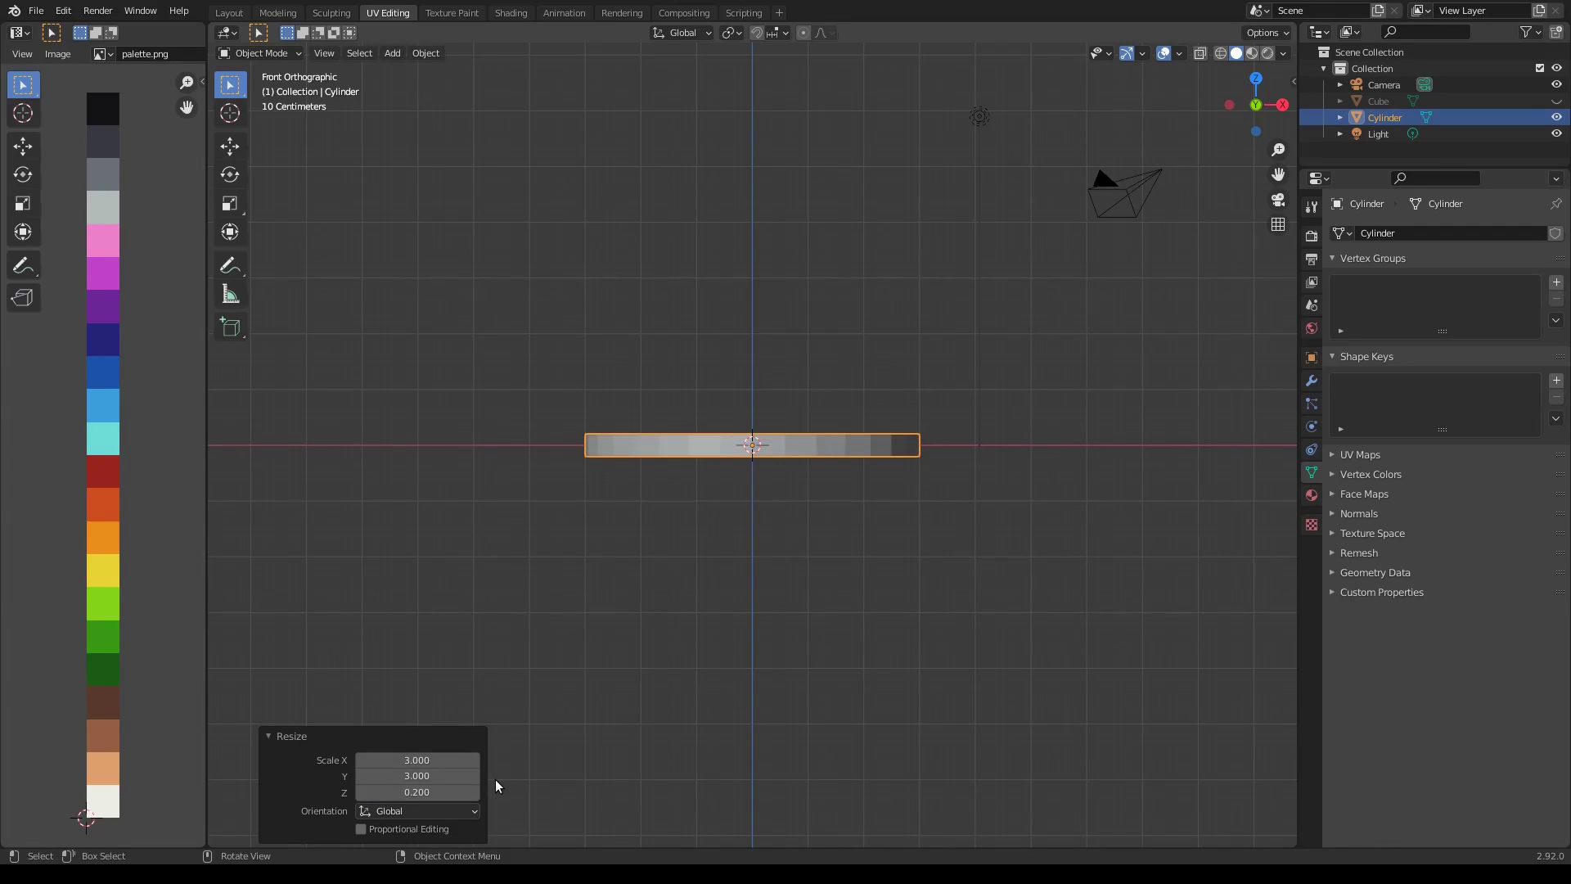
Extrude the disc's top face upward about 1.03 m and scale it to about 0.71 to form a tapered base
{"action": "middle_click_drag", "start_coordinate": [834, 393], "coordinate": [841, 586], "text": "shift"}
{"action": "key", "text": "Tab"}
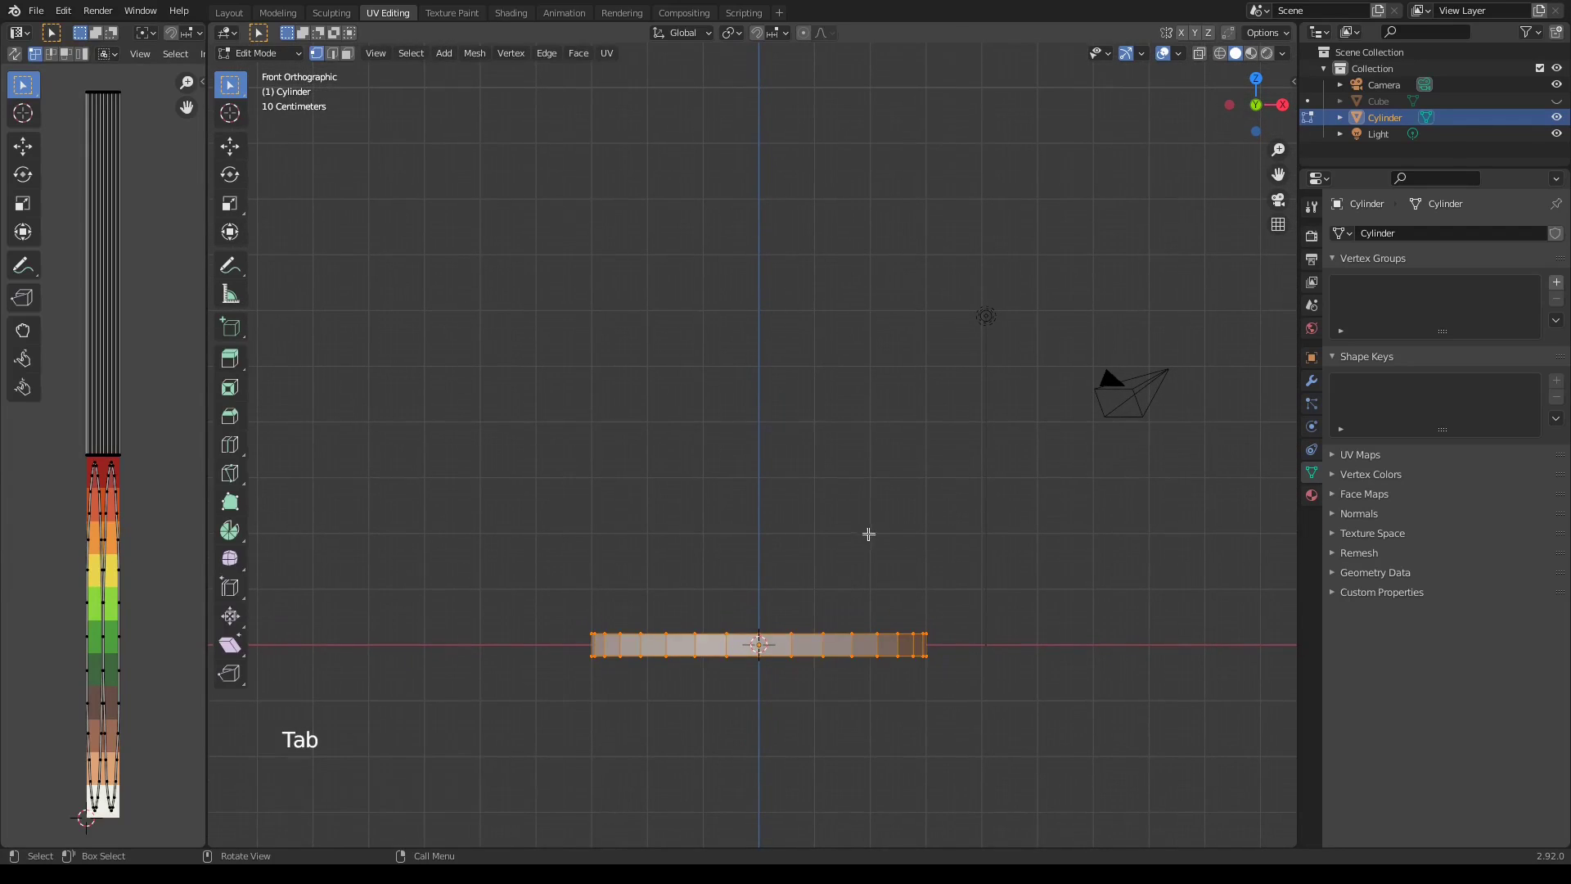
{"action": "middle_click_drag", "start_coordinate": [869, 534], "coordinate": [867, 555]}
{"action": "key", "text": "3"}
{"action": "left_click", "coordinate": [800, 623]}
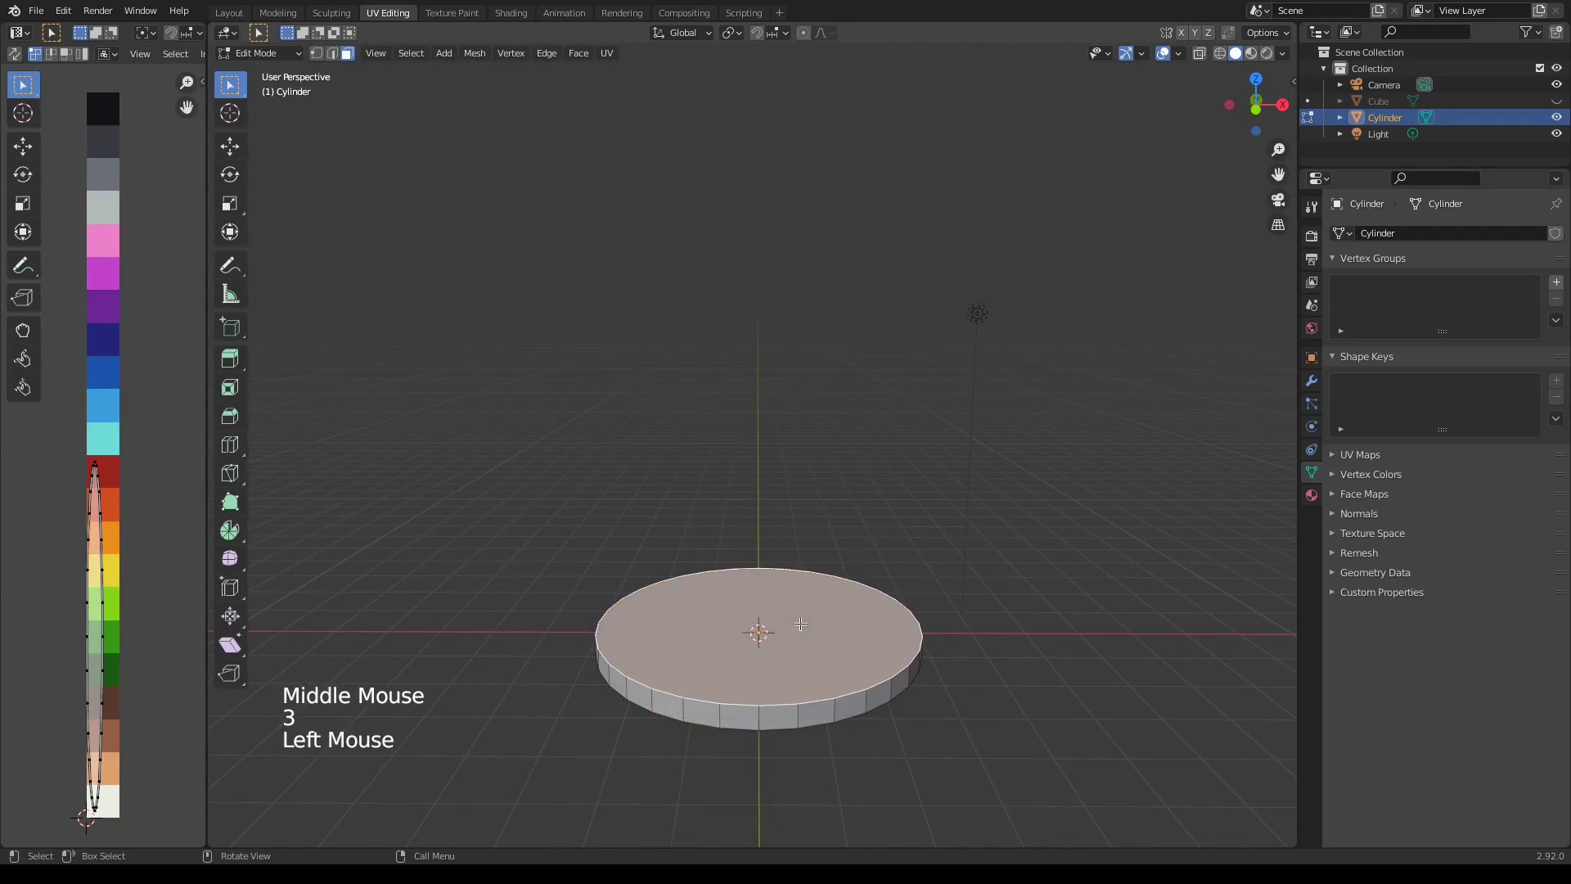
{"action": "key", "text": "KP_1"}
{"action": "key", "text": "e"}
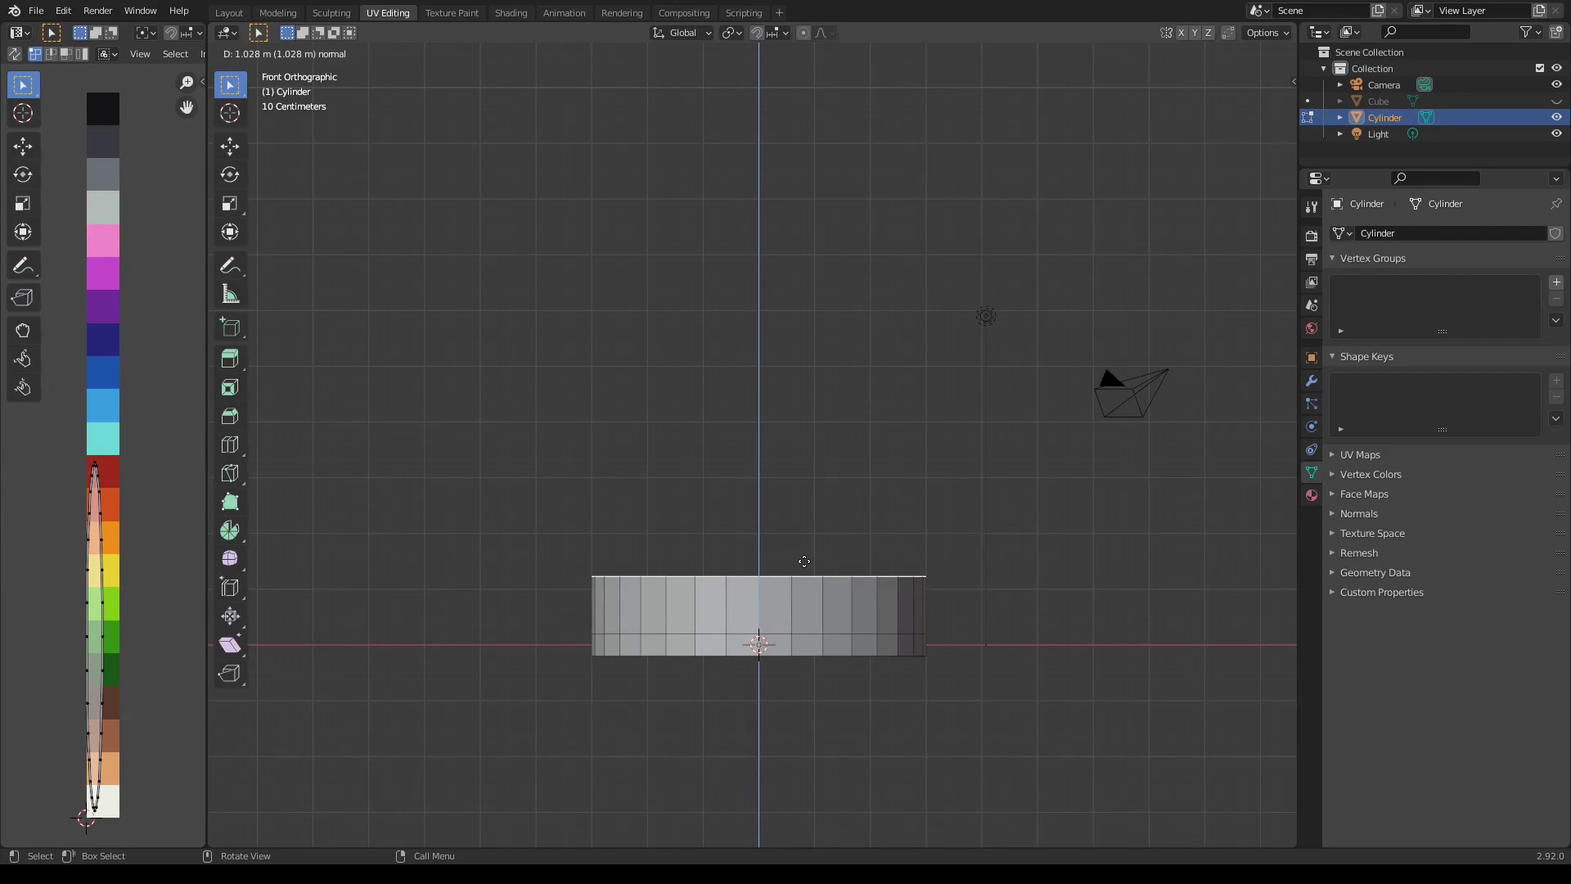
{"action": "left_click", "coordinate": [804, 561]}
{"action": "key", "text": "s"}
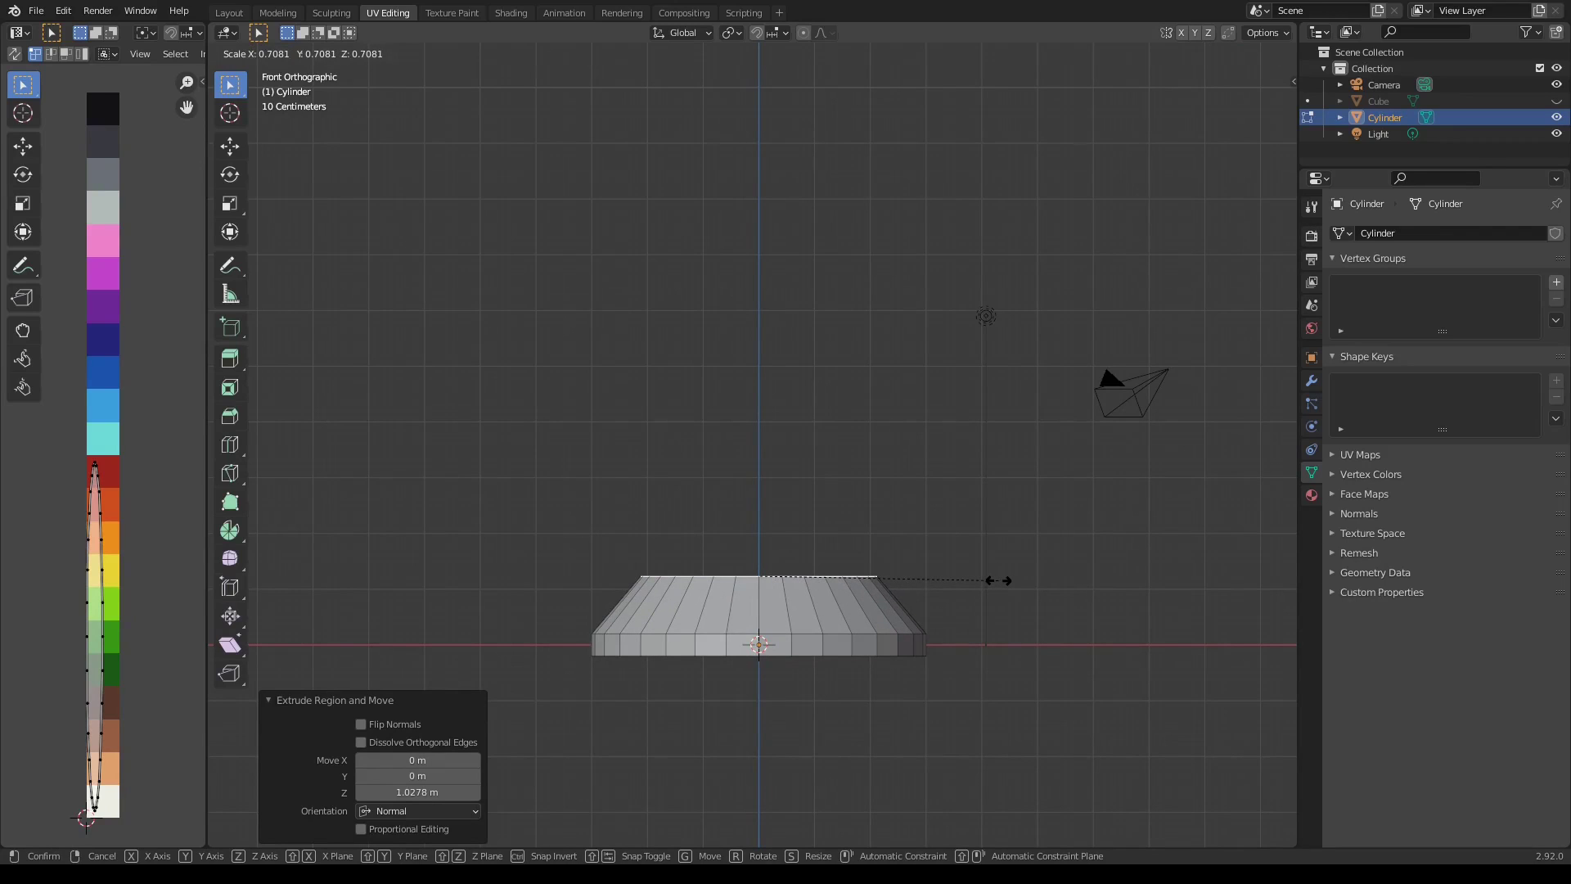
{"action": "left_click", "coordinate": [999, 581]}
Extrude the narrowed top face straight up twice, about 0.46 m and then about 0.37 m, to form the neck
{"action": "key", "text": "e"}
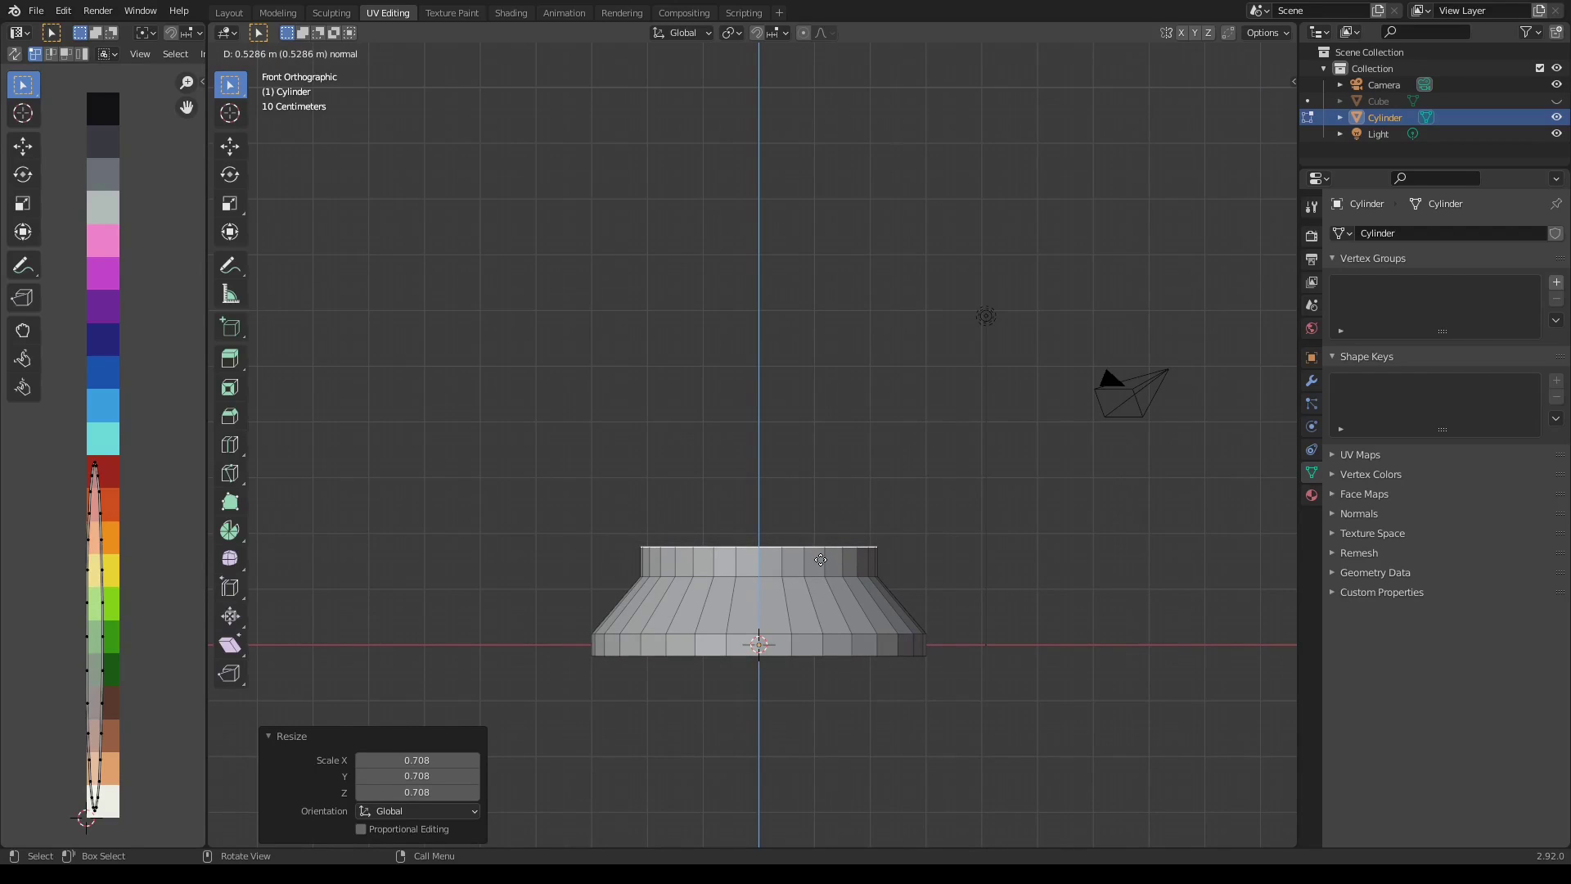
{"action": "left_click", "coordinate": [821, 563]}
{"action": "key", "text": "e"}
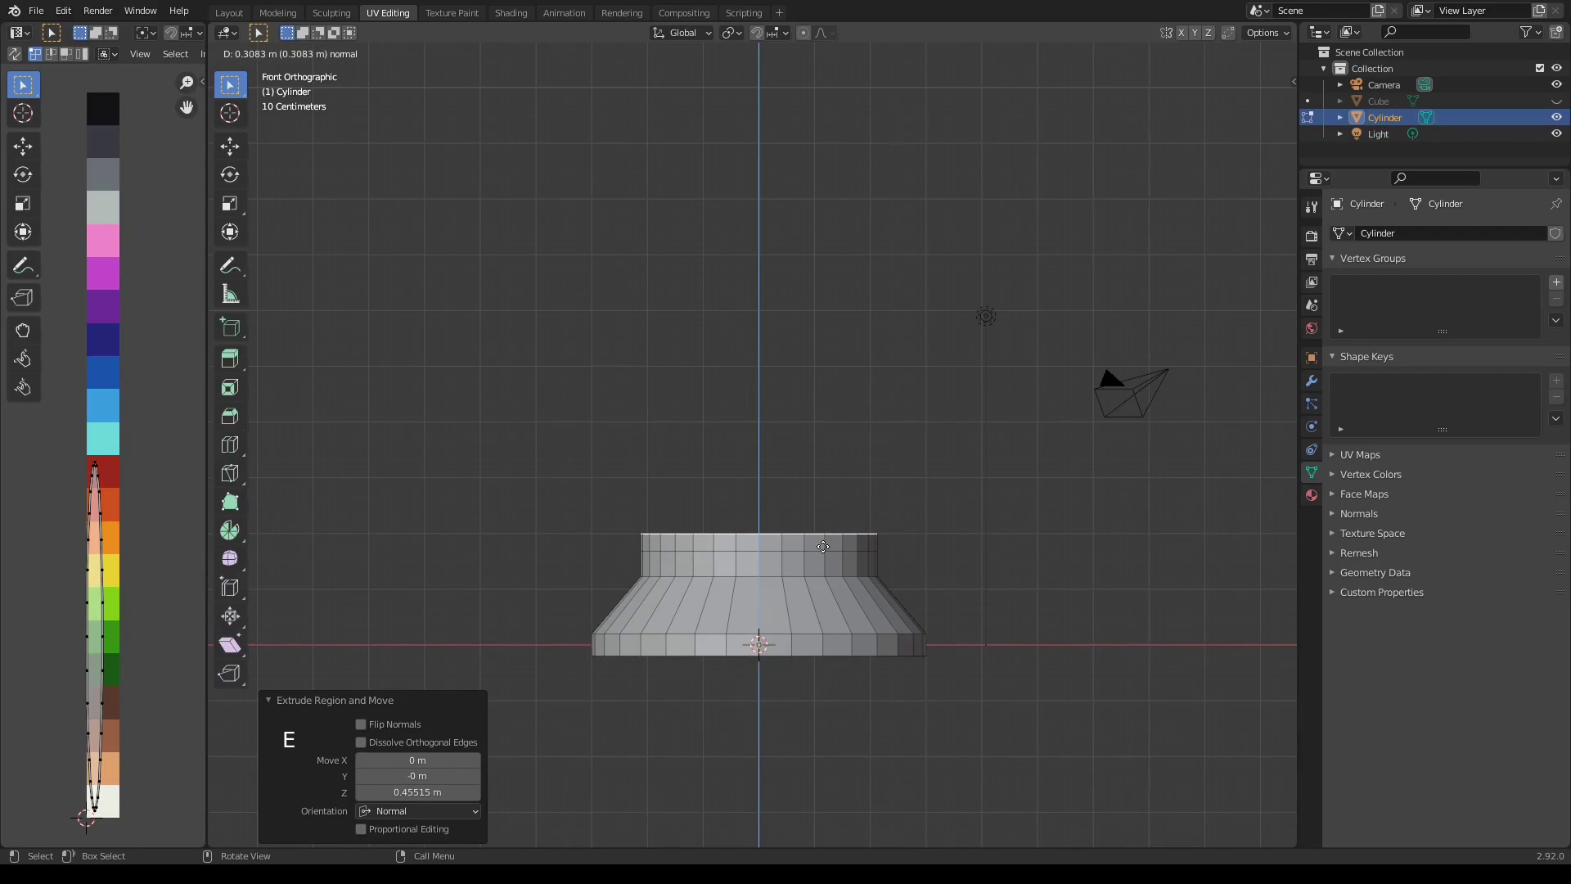
{"action": "left_click", "coordinate": [824, 543]}
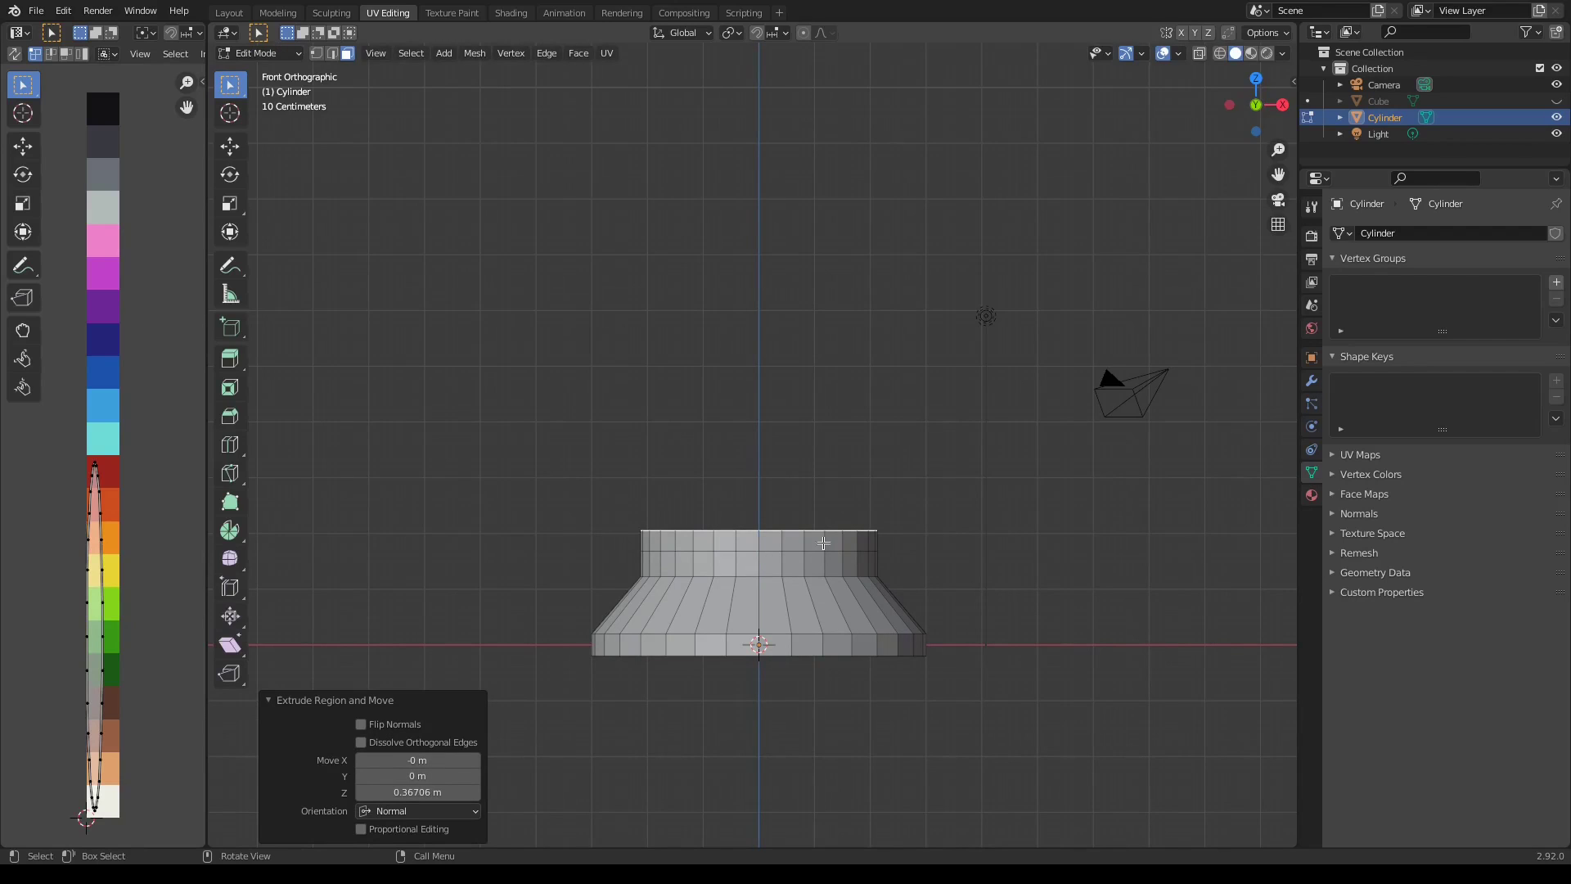
Extrude the neck's top face about 0.92 m and scale it by 1.5 in X and Y to flare outward
{"action": "key", "text": "e"}
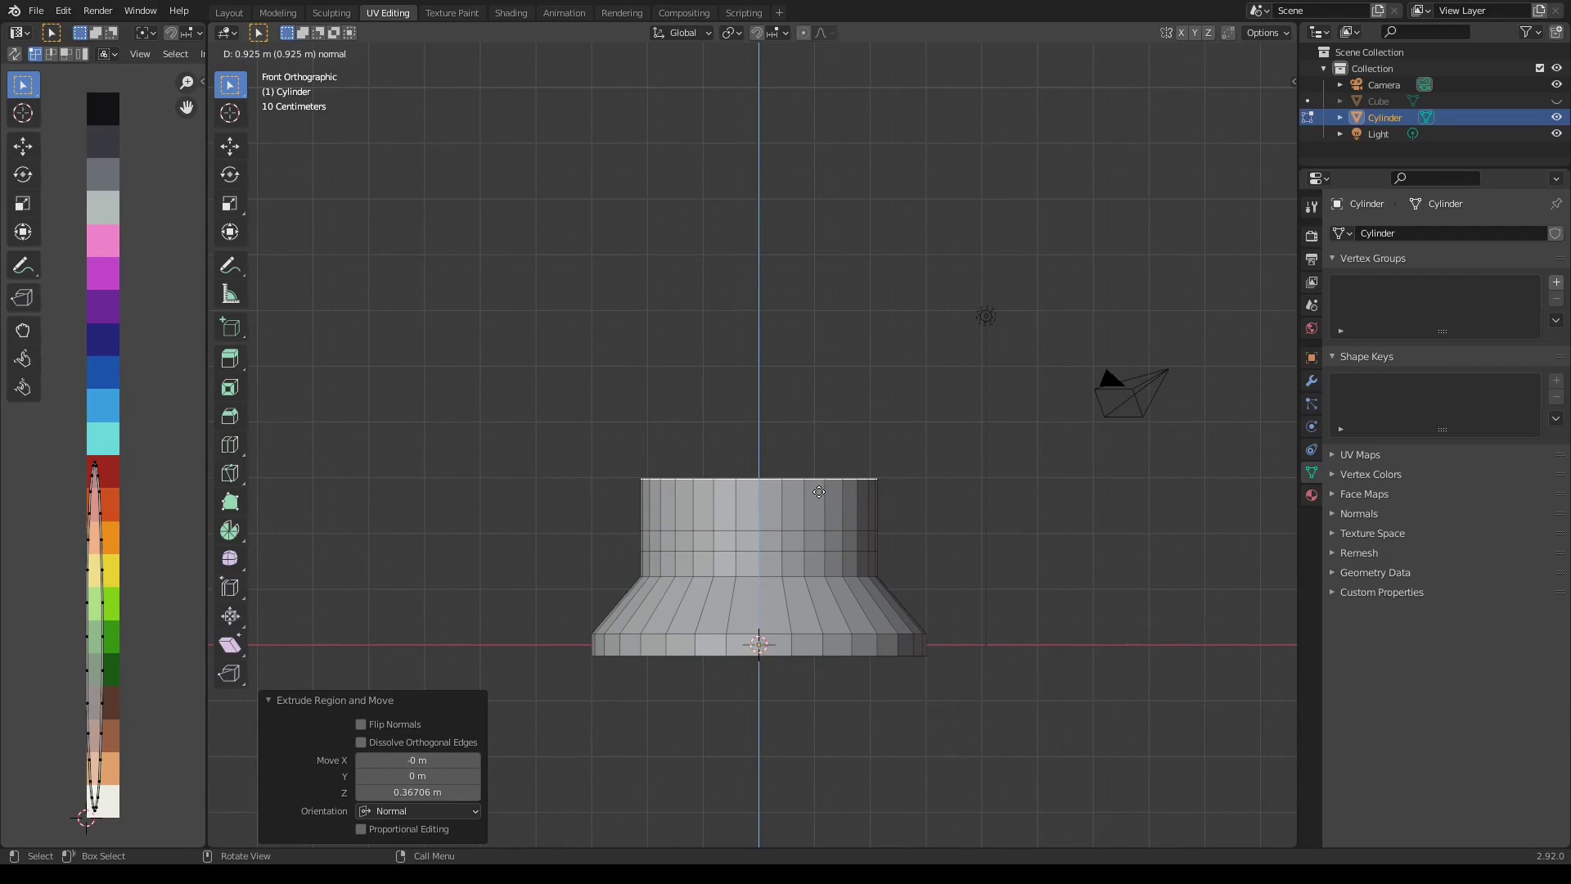
{"action": "left_click", "coordinate": [819, 491]}
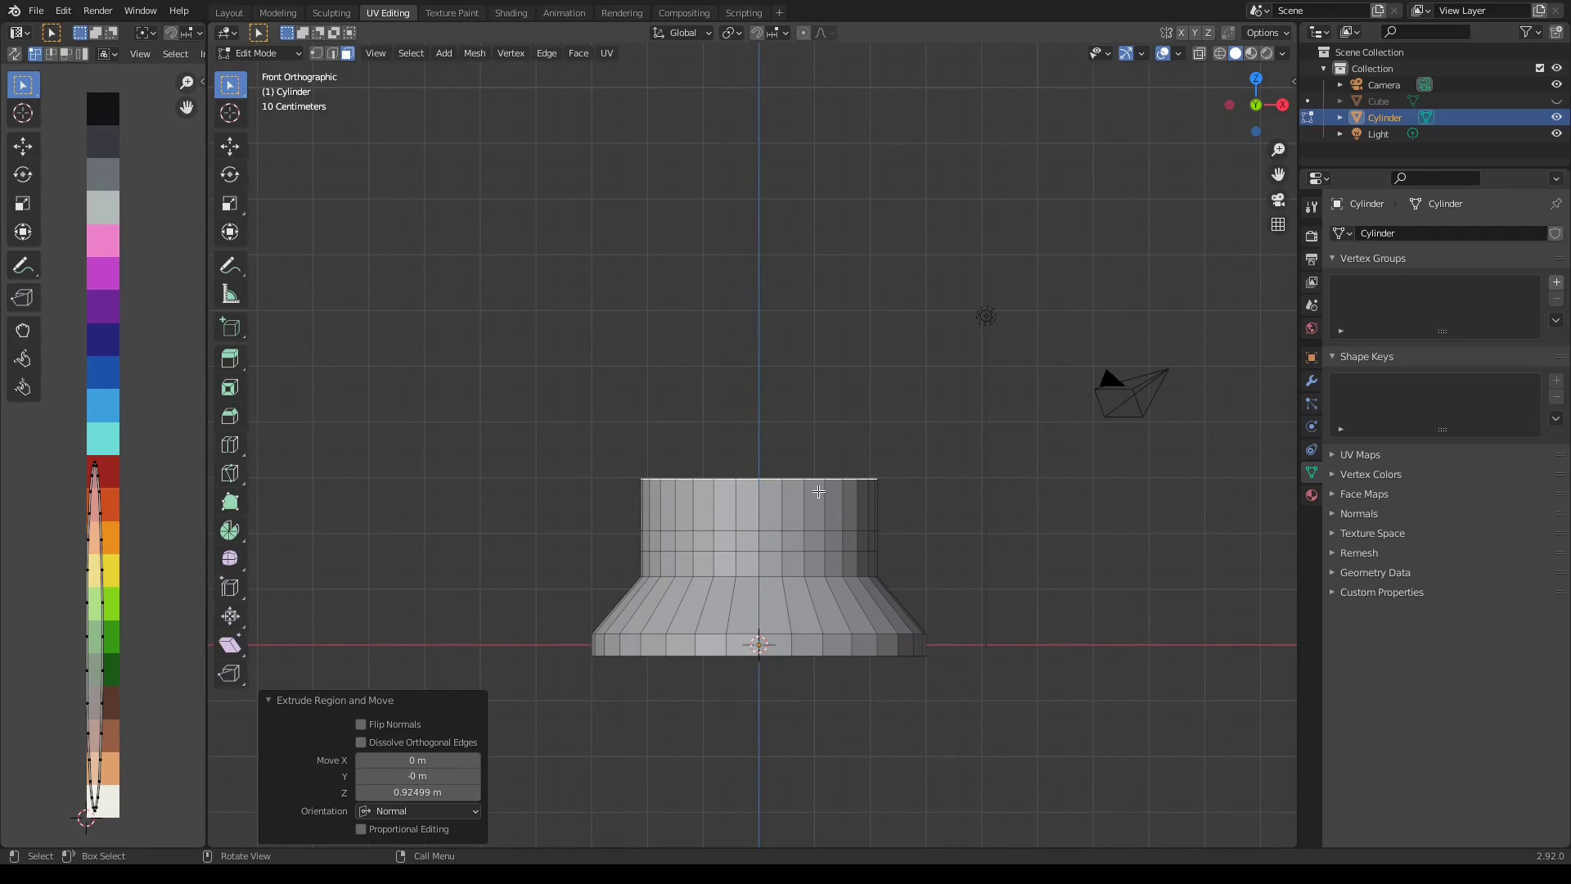
{"action": "key", "text": "s"}
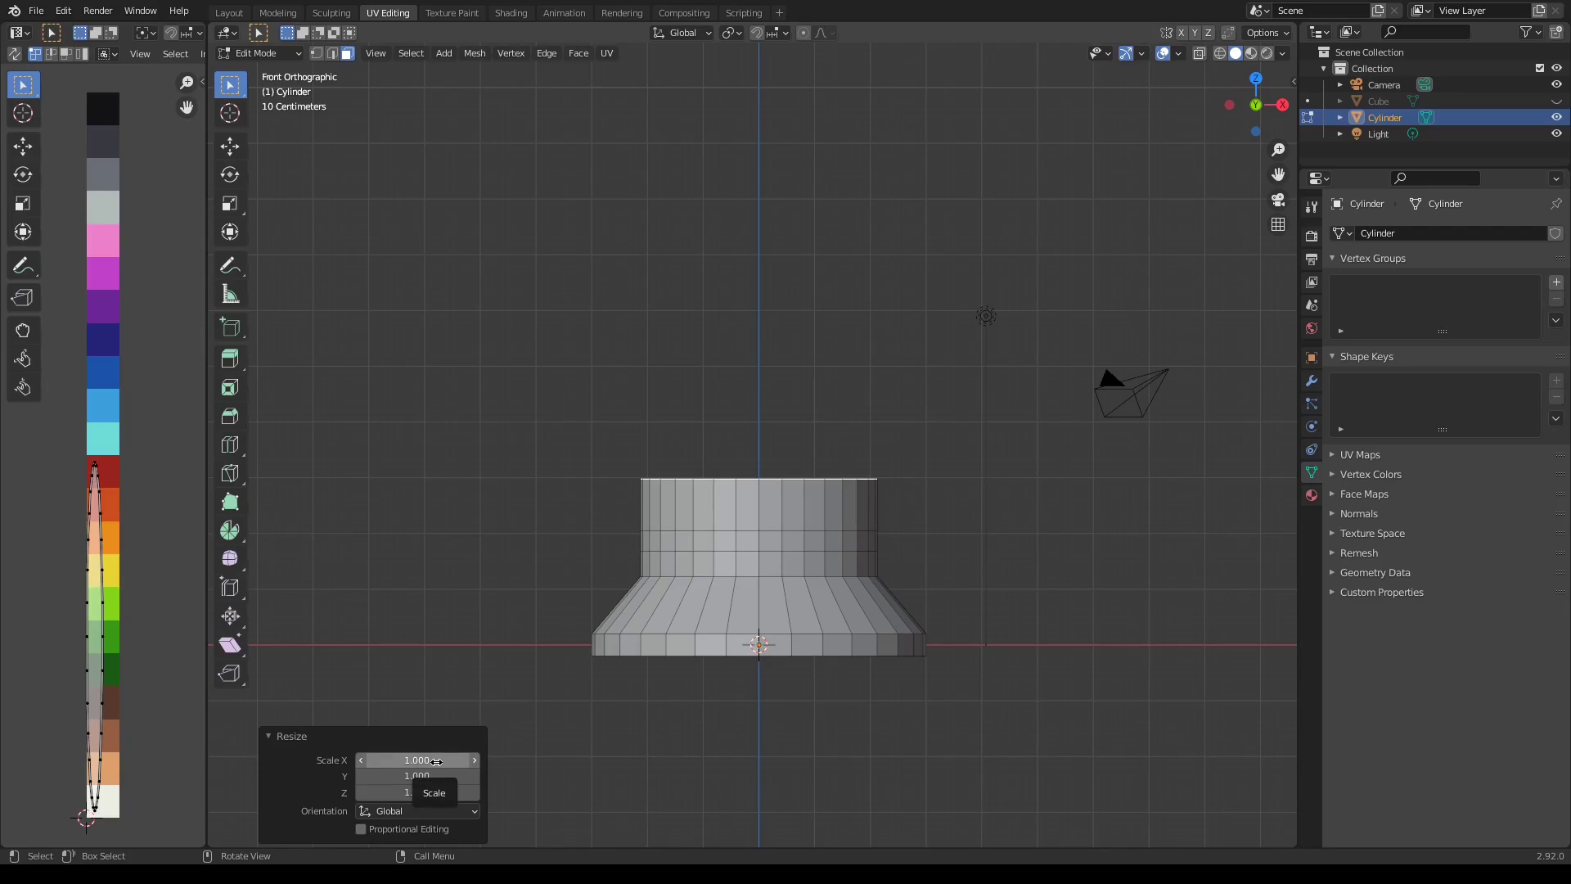
{"action": "left_click", "coordinate": [436, 761]}
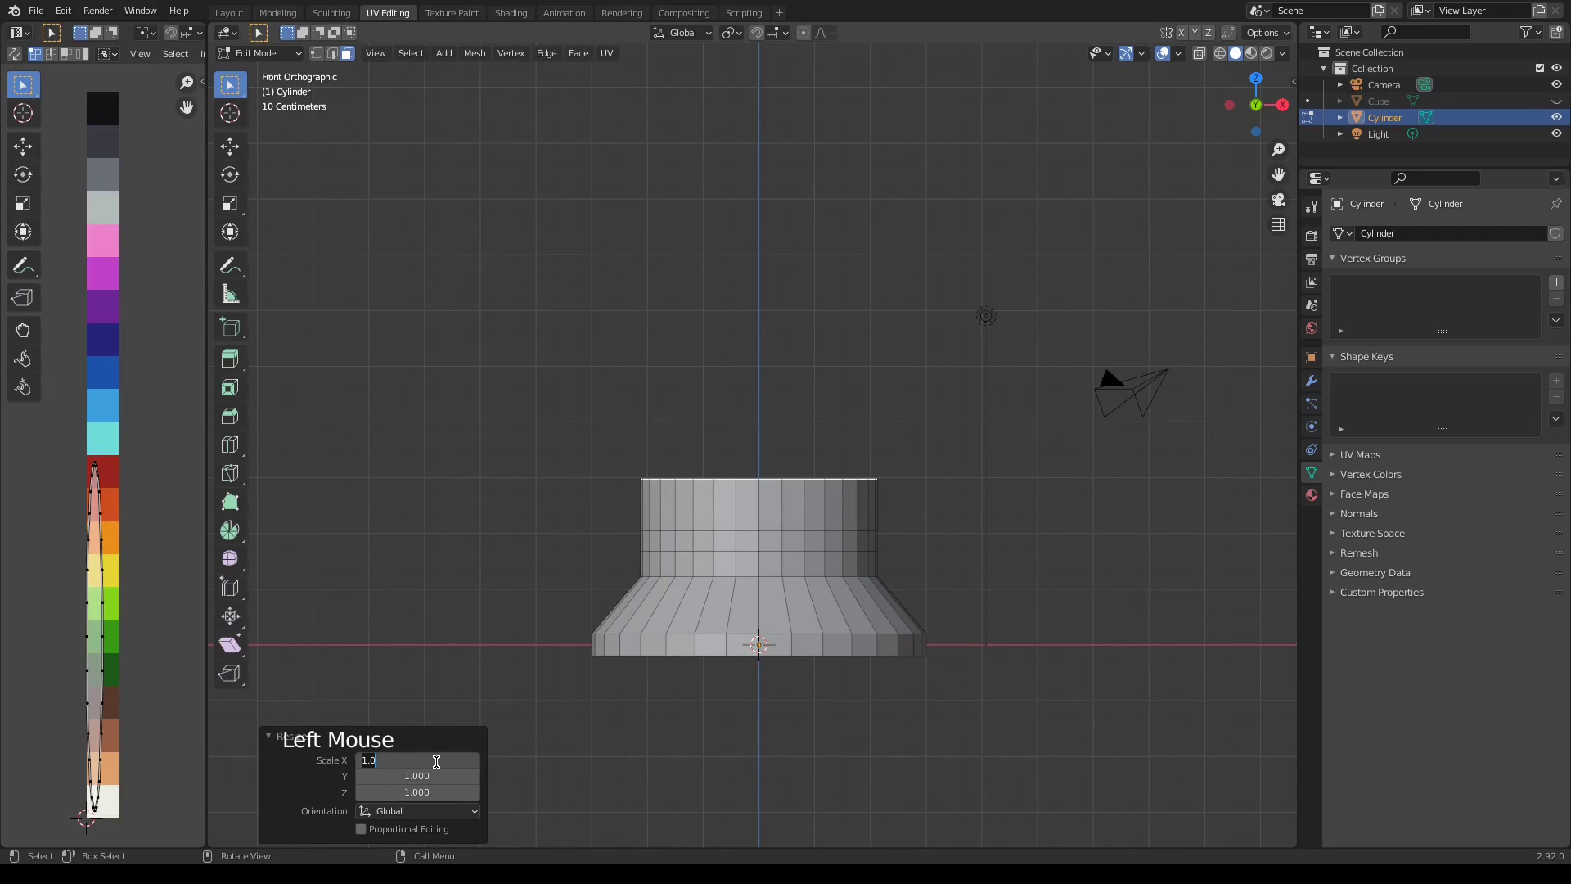
{"action": "type", "text": "1.5"}
{"action": "key", "text": "Tab"}
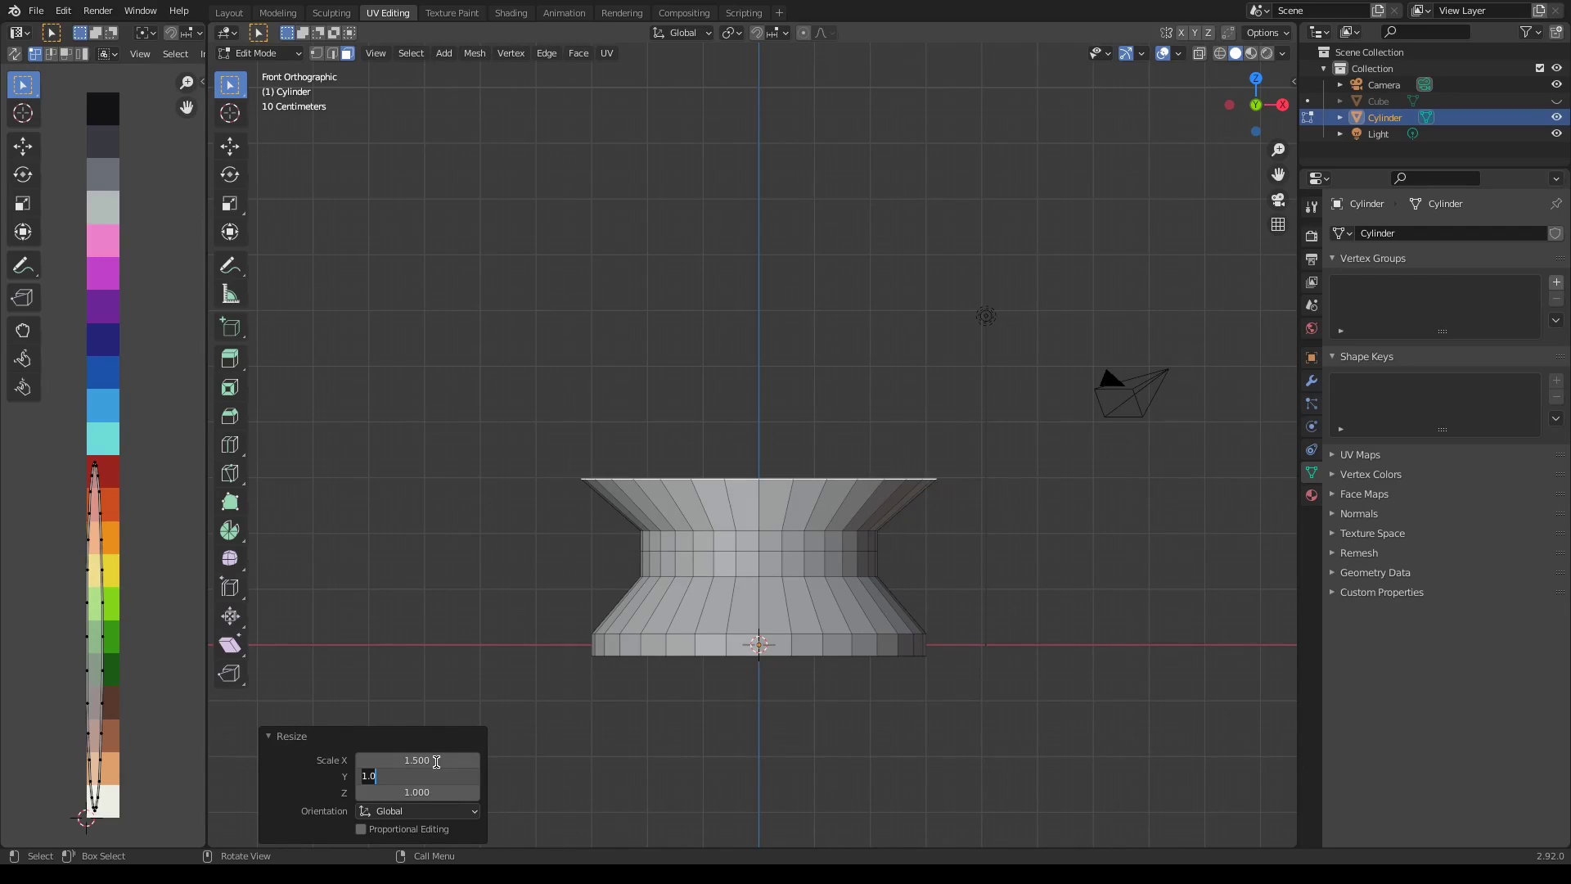
{"action": "key", "text": "Return"}
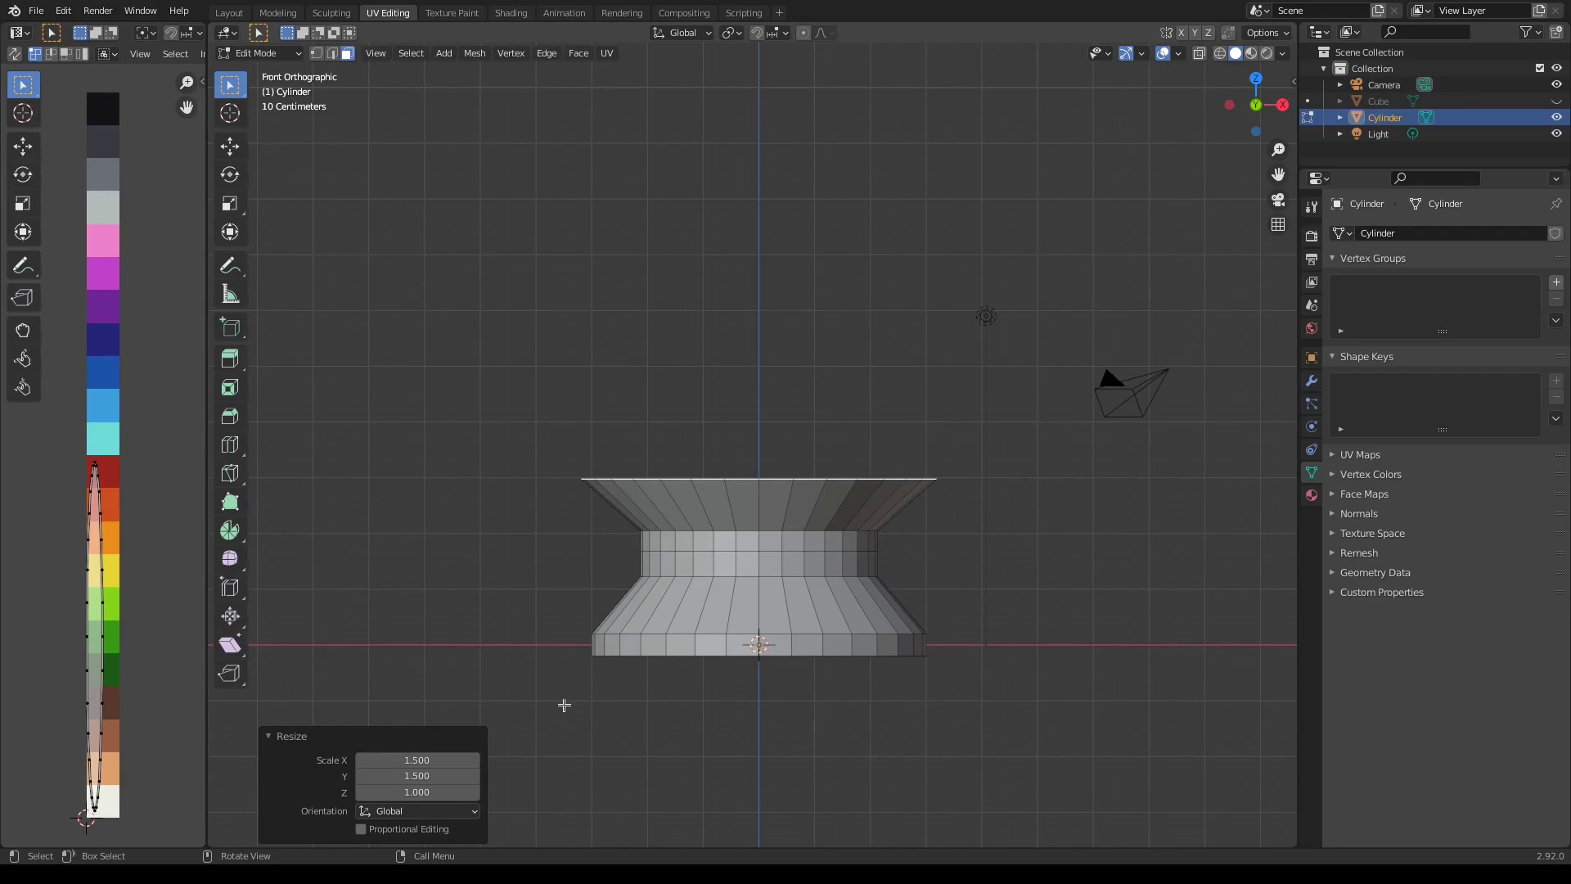
Extrude the flared top face about 0.37 m for a rim and inset its top face about 0.25 m
{"action": "key", "text": "e"}
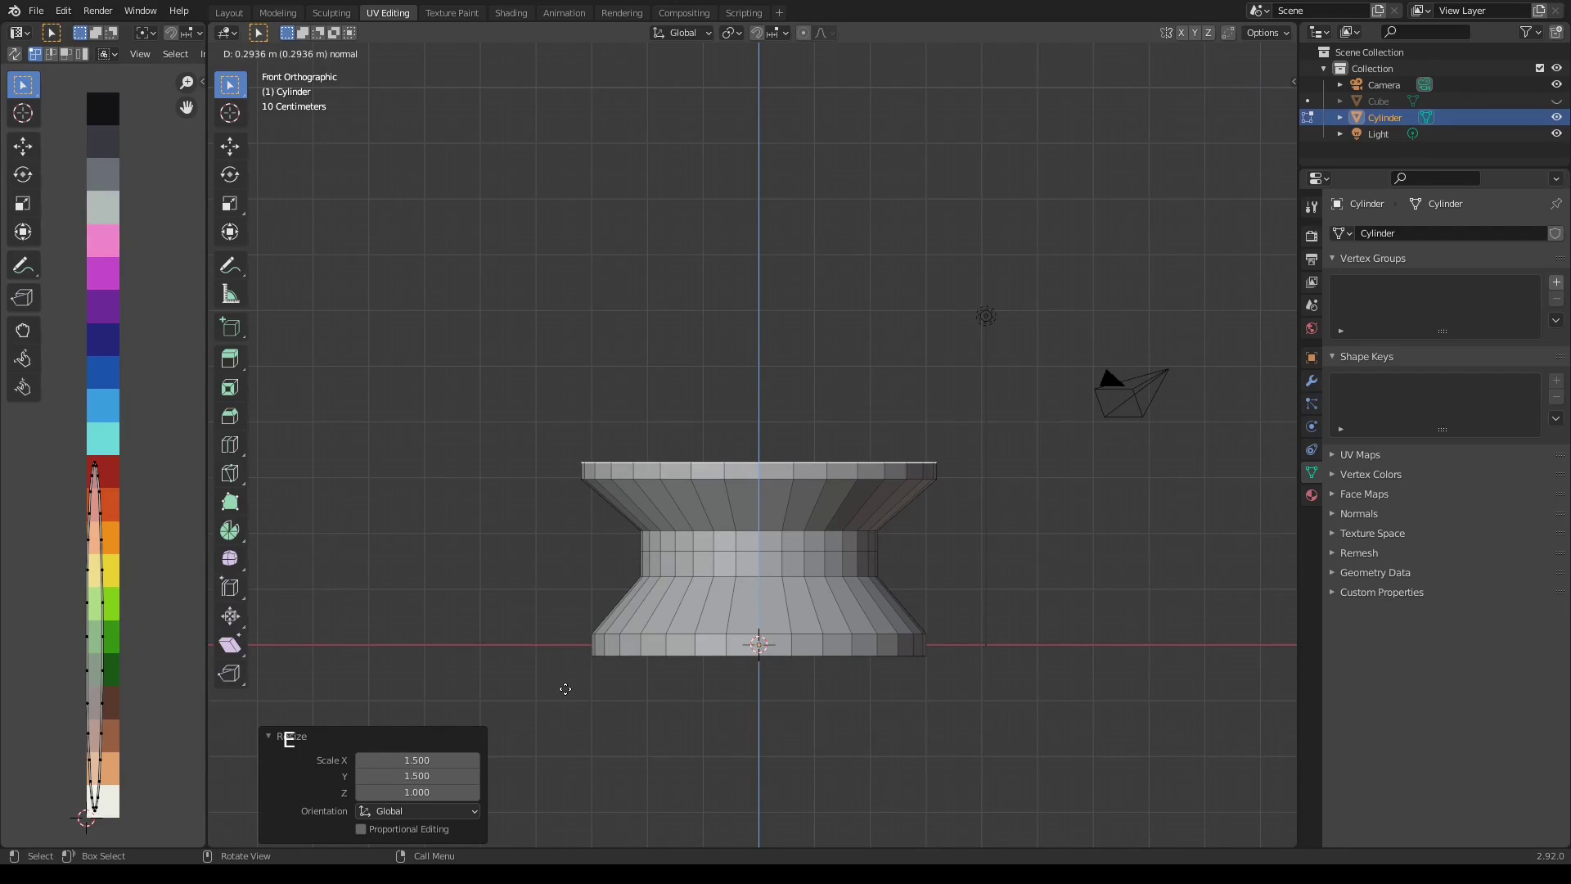
{"action": "left_click", "coordinate": [563, 684]}
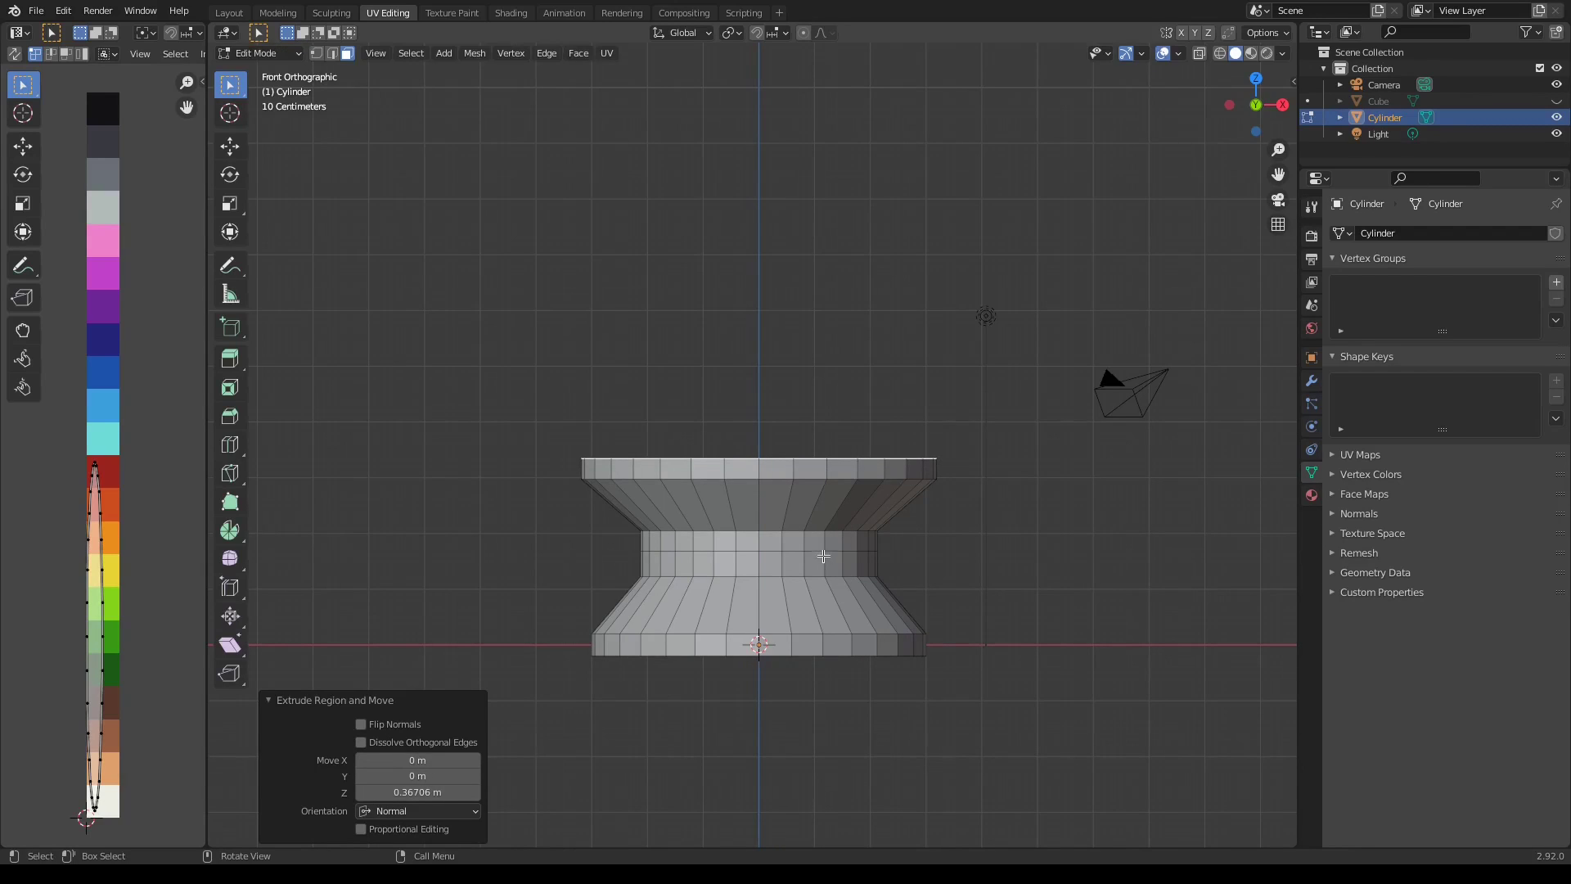
{"action": "middle_click_drag", "start_coordinate": [834, 468], "coordinate": [830, 498]}
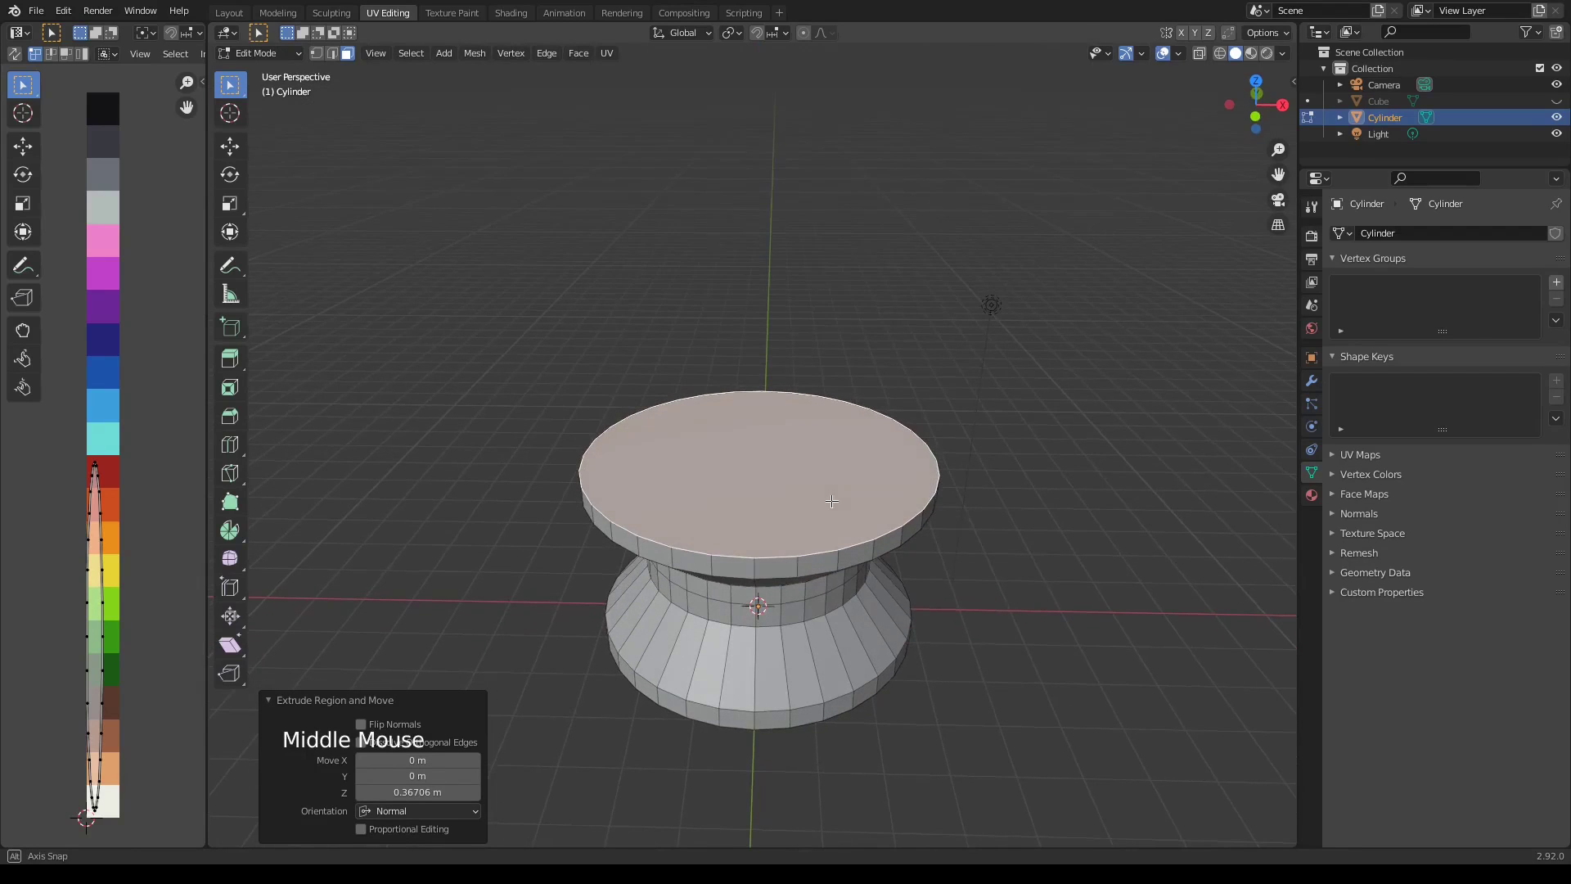
{"action": "key", "text": "i"}
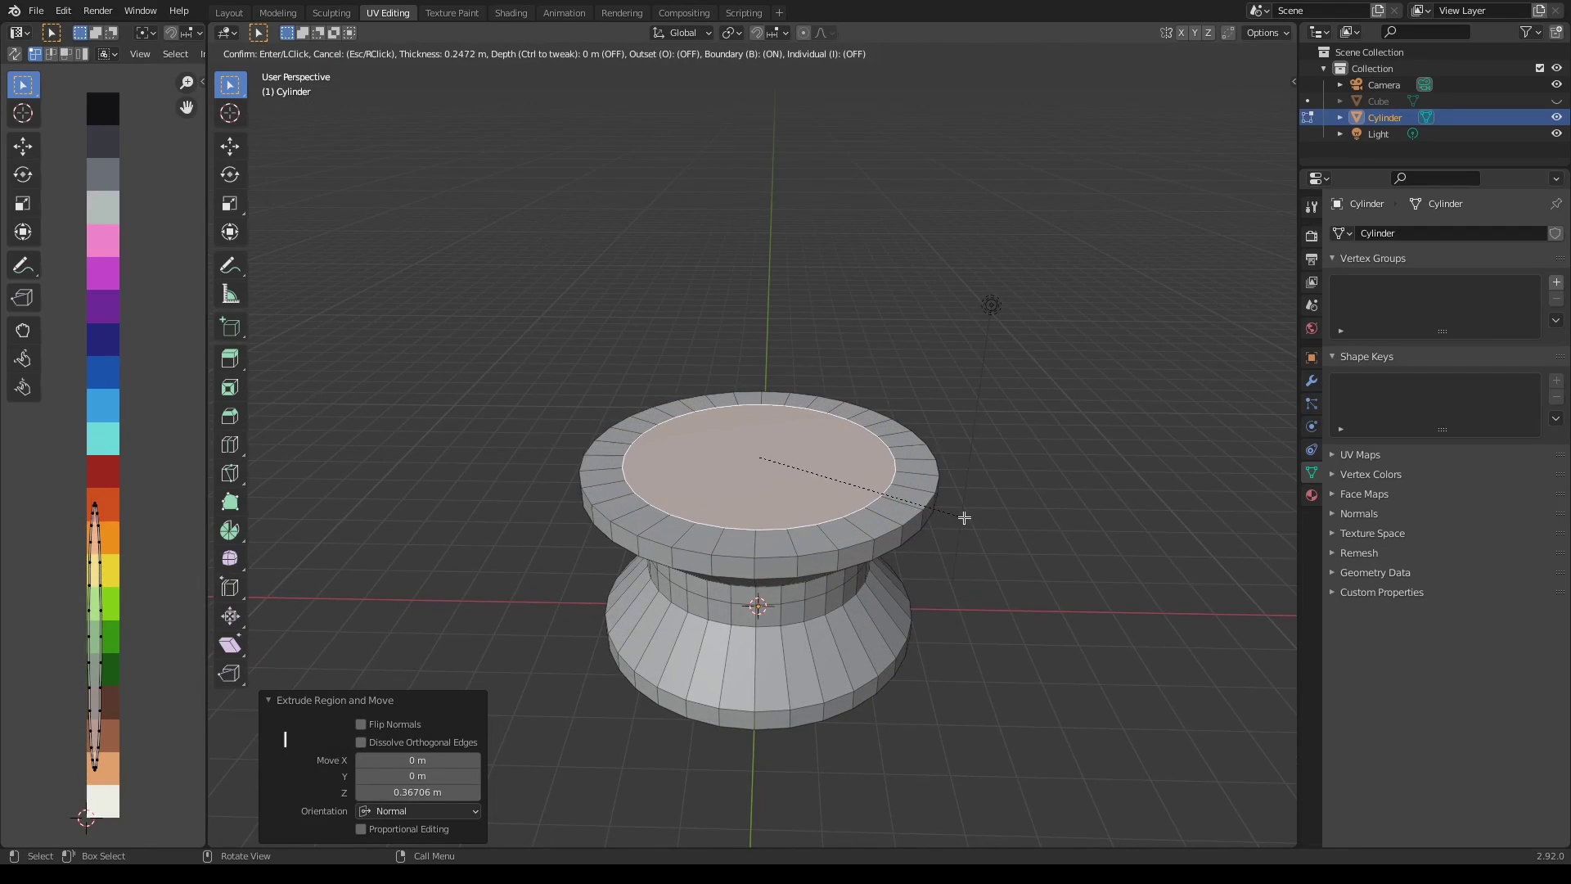
{"action": "left_click", "coordinate": [964, 518]}
Scale the inset face to 0.98 and extrude it about 0.2 m downward to recess the top
{"action": "key", "text": "KP_7"}
{"action": "key", "text": "s"}
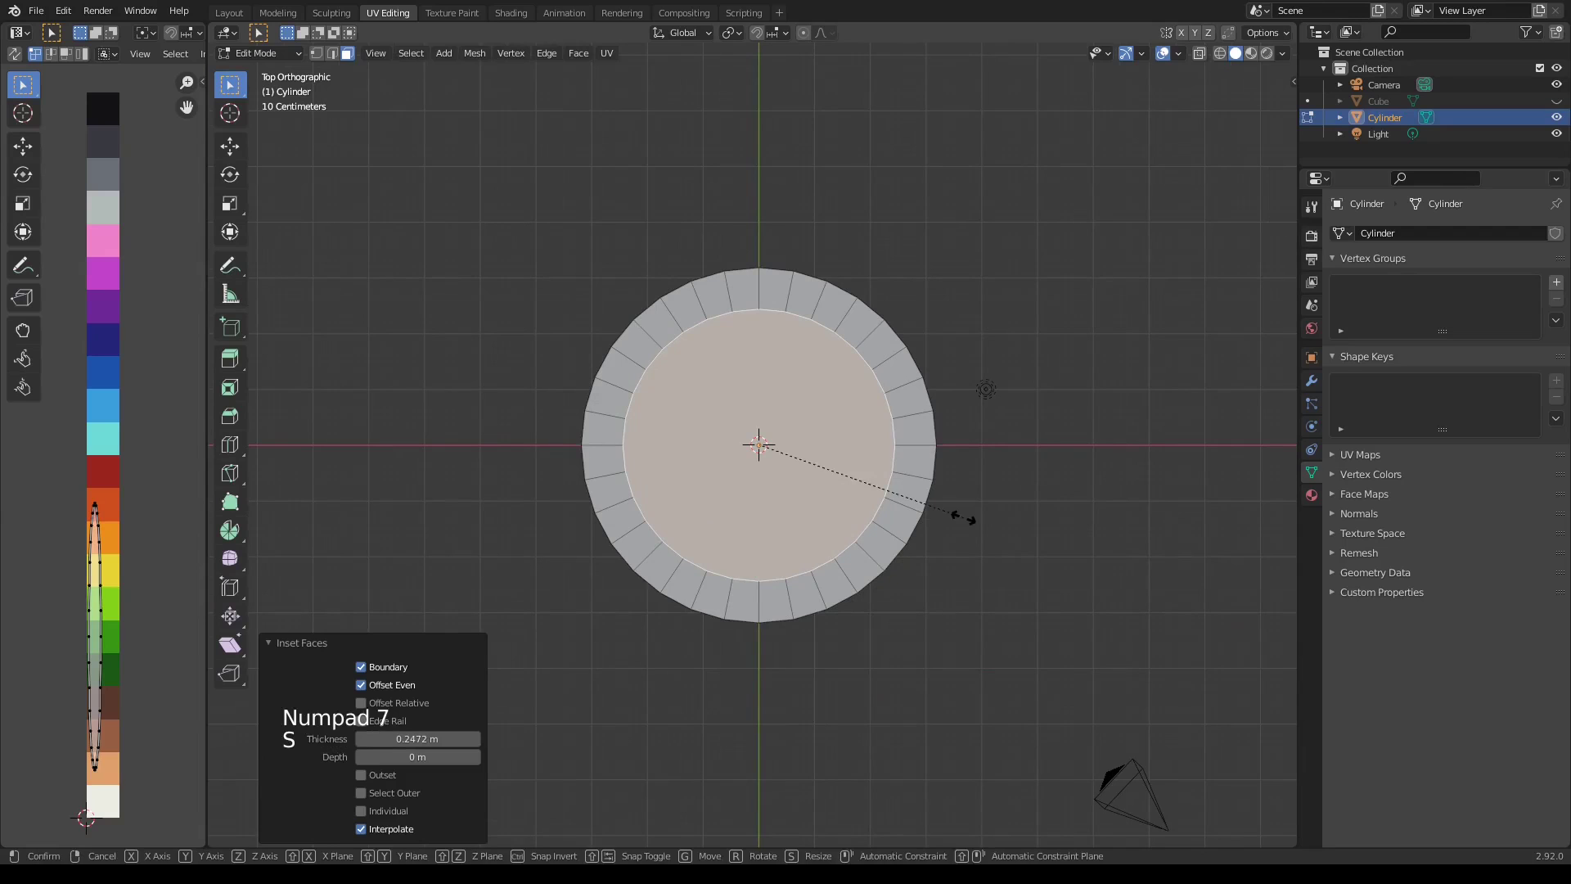
{"action": "left_click", "coordinate": [958, 516]}
{"action": "middle_click_drag", "start_coordinate": [957, 516], "coordinate": [857, 482]}
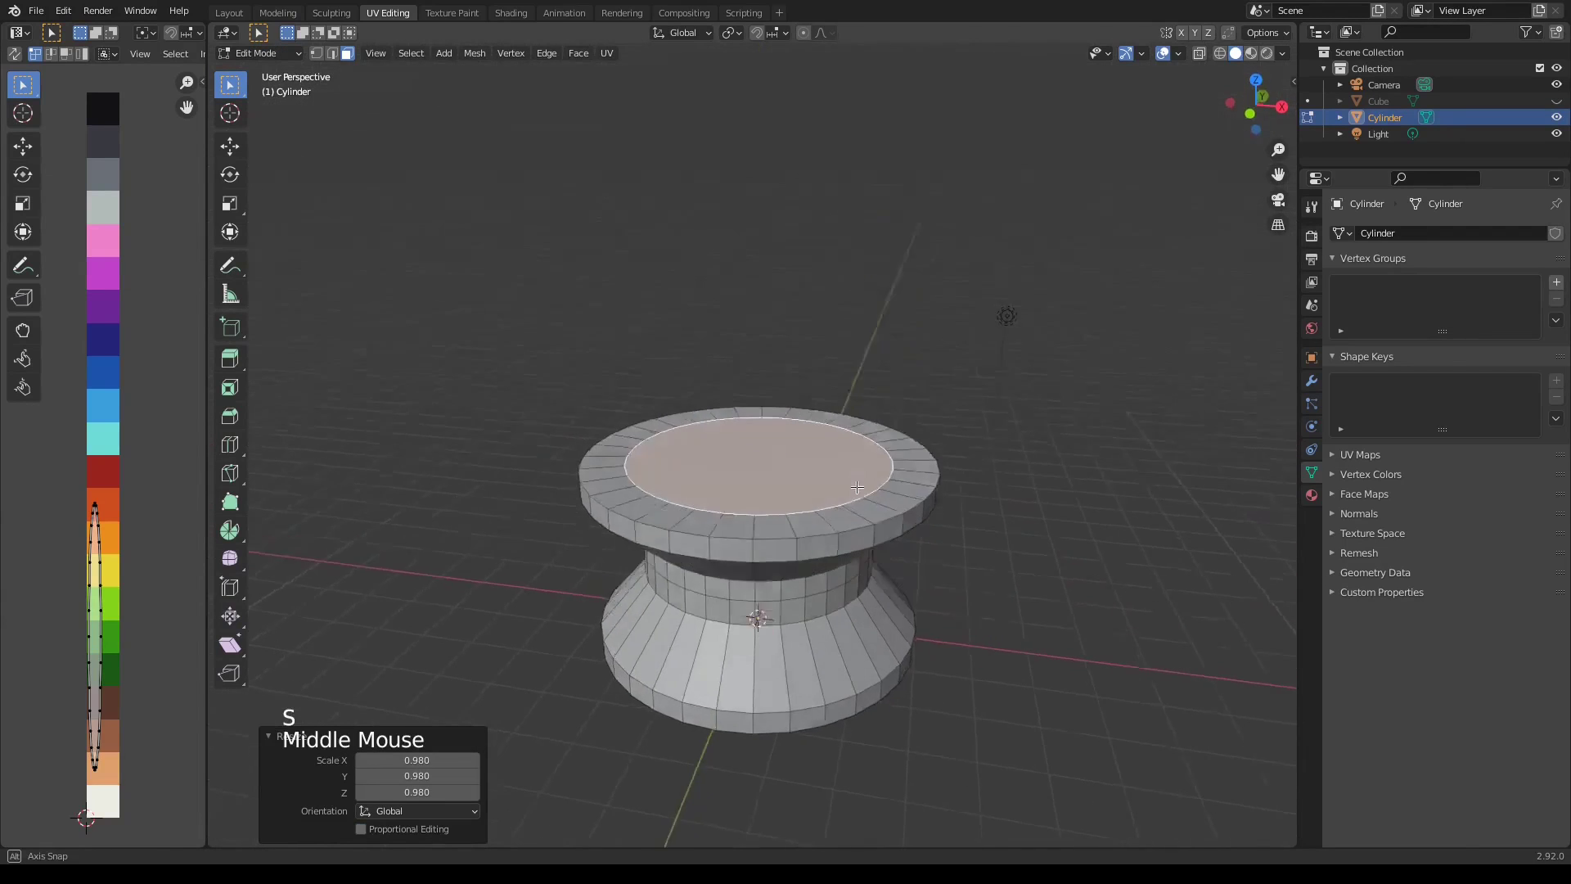
{"action": "key", "text": "shift+space"}
{"action": "left_click", "coordinate": [837, 519]}
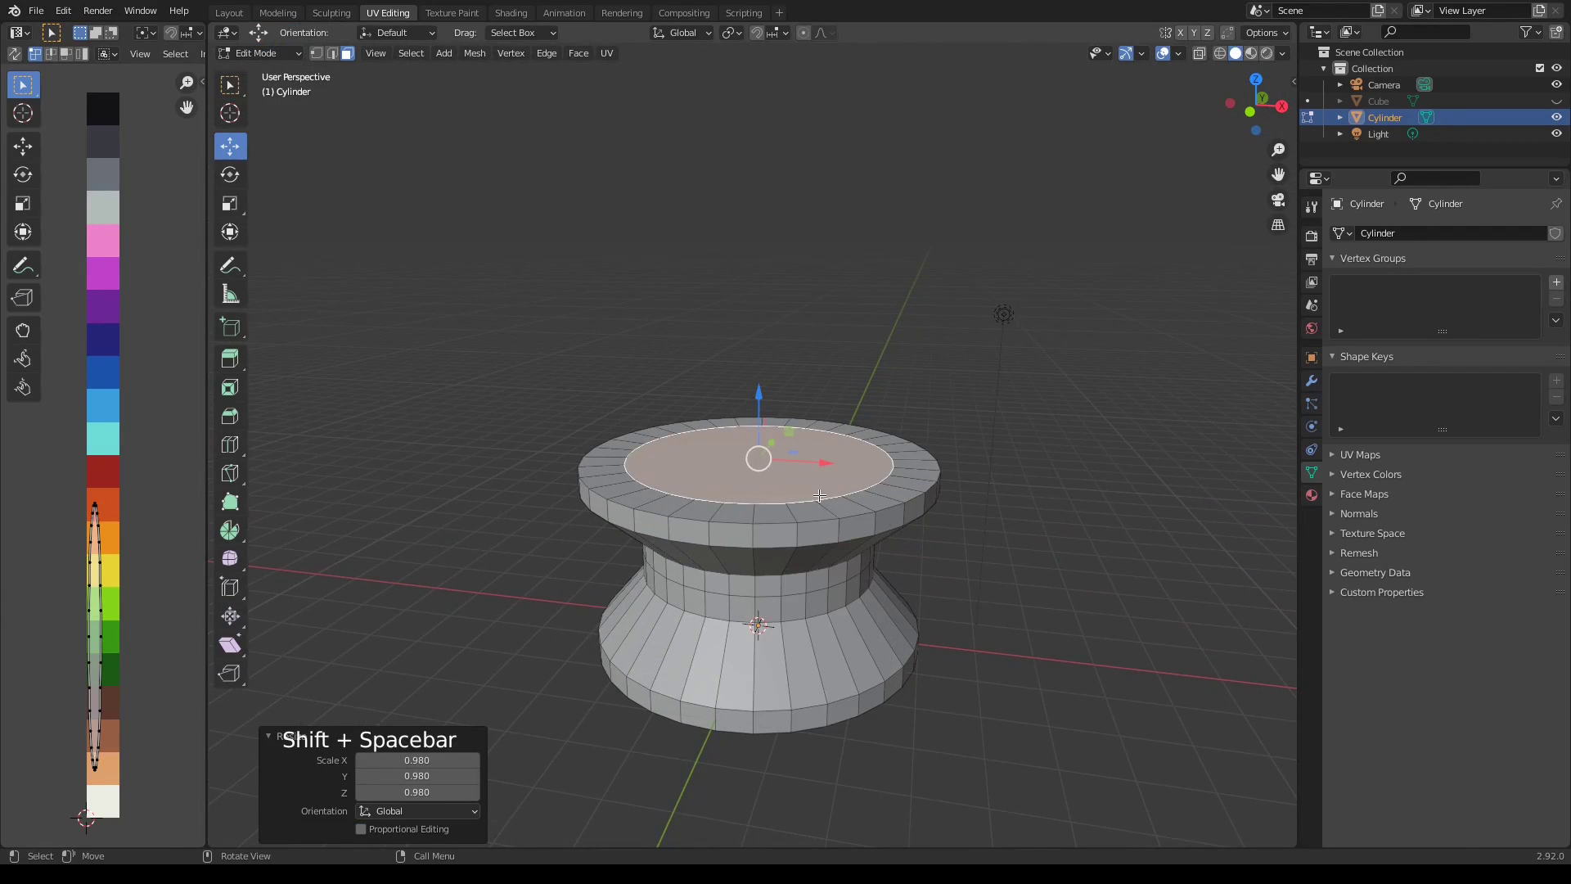
{"action": "key", "text": "e"}
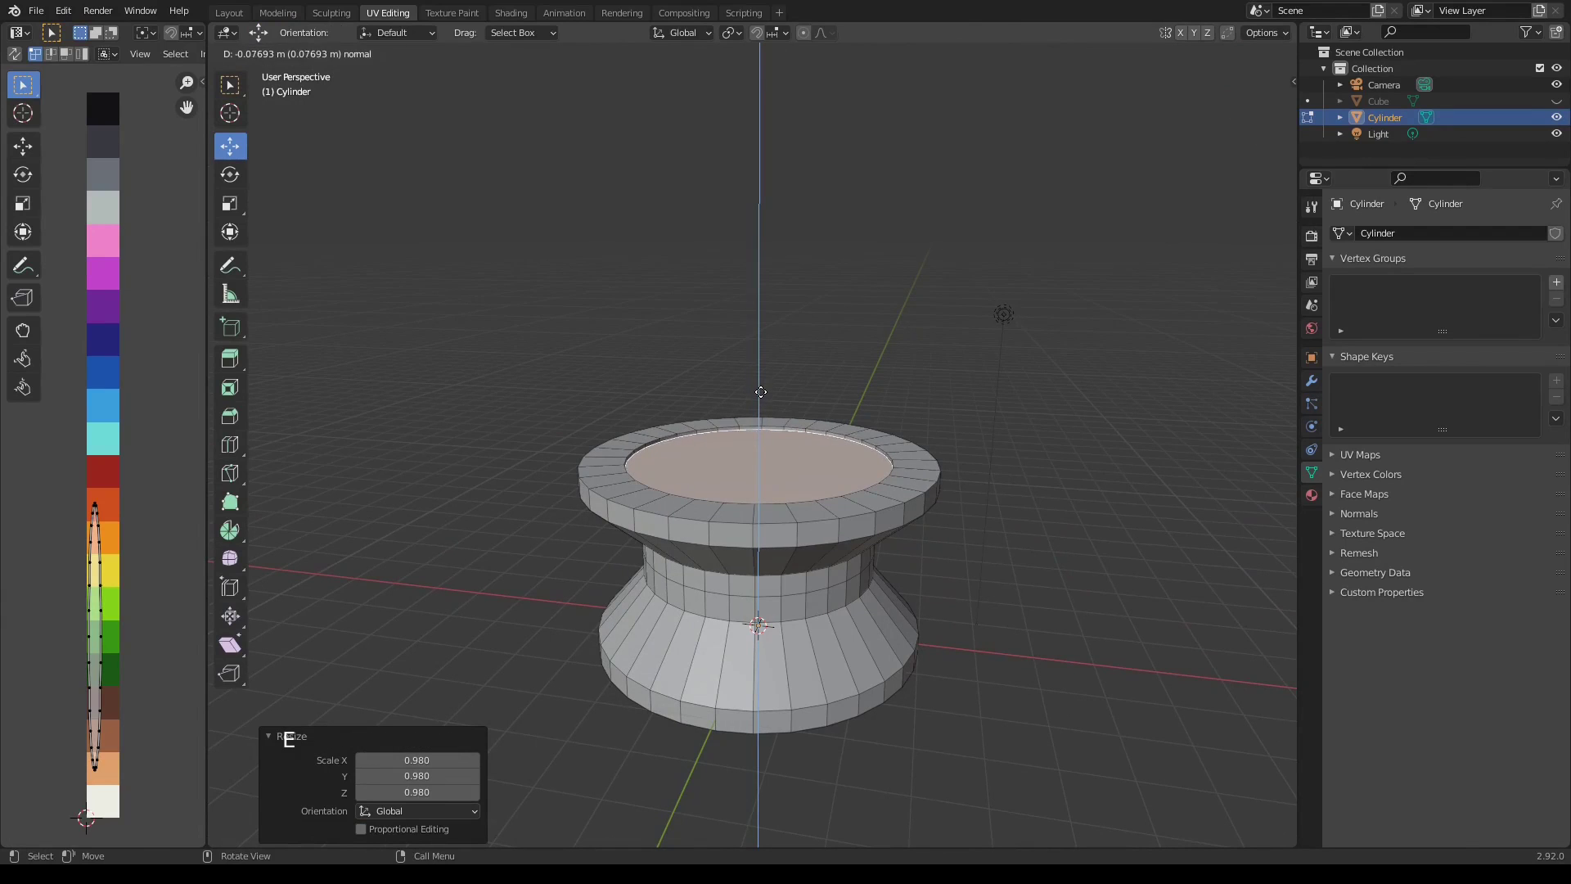
{"action": "left_click", "coordinate": [763, 399]}
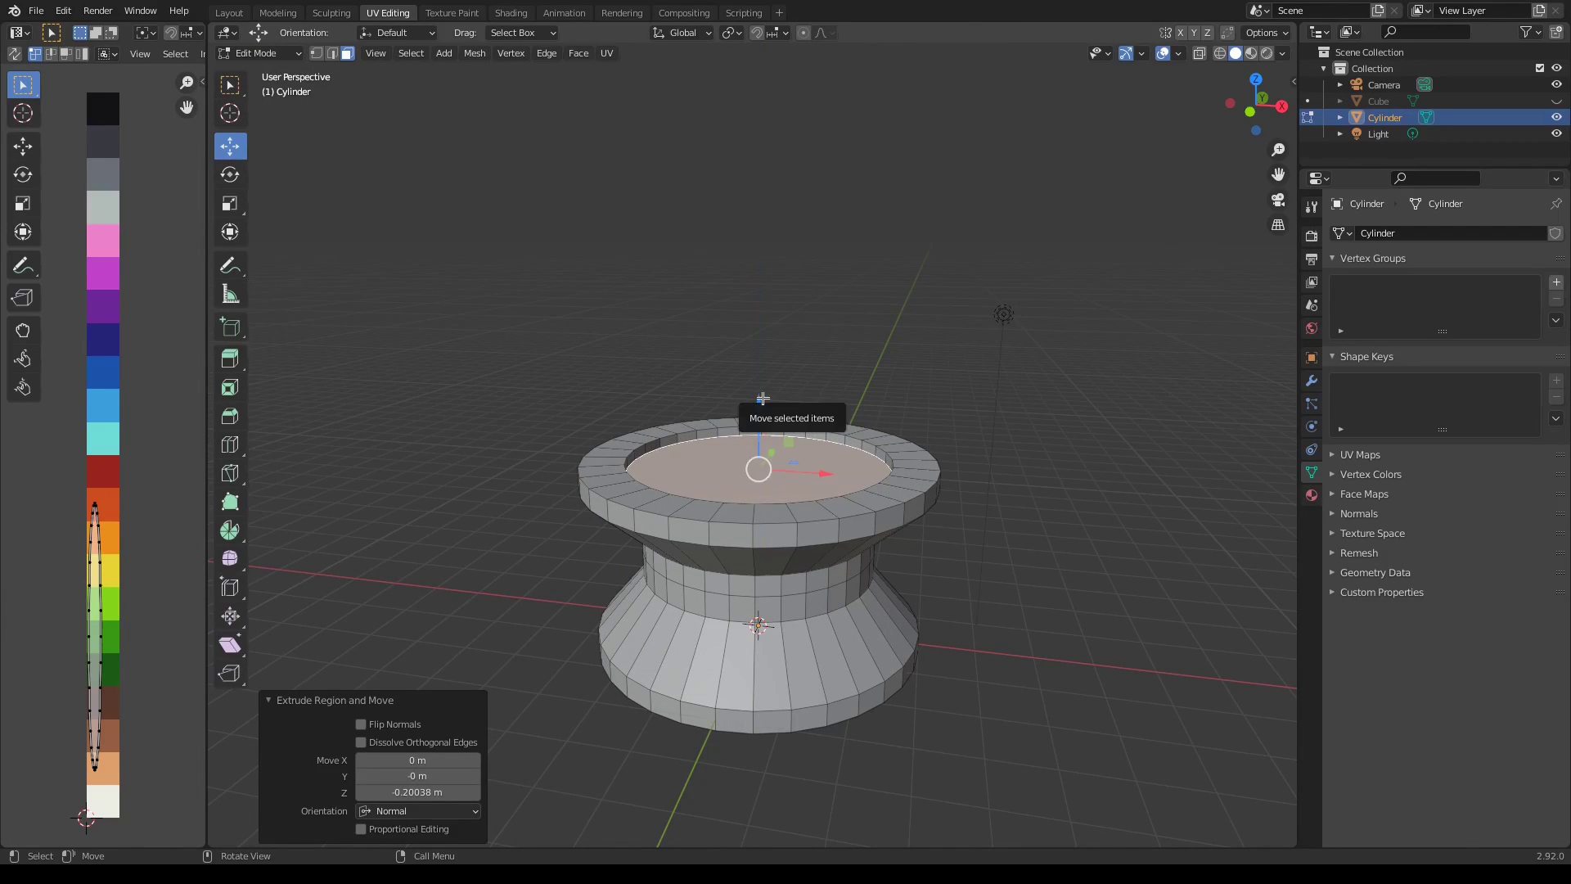
Duplicate the recessed circular face in place, separate the copy into its own object, and select it in Object Mode
{"action": "key", "text": "KP_7"}
{"action": "key", "text": "shift+d"}
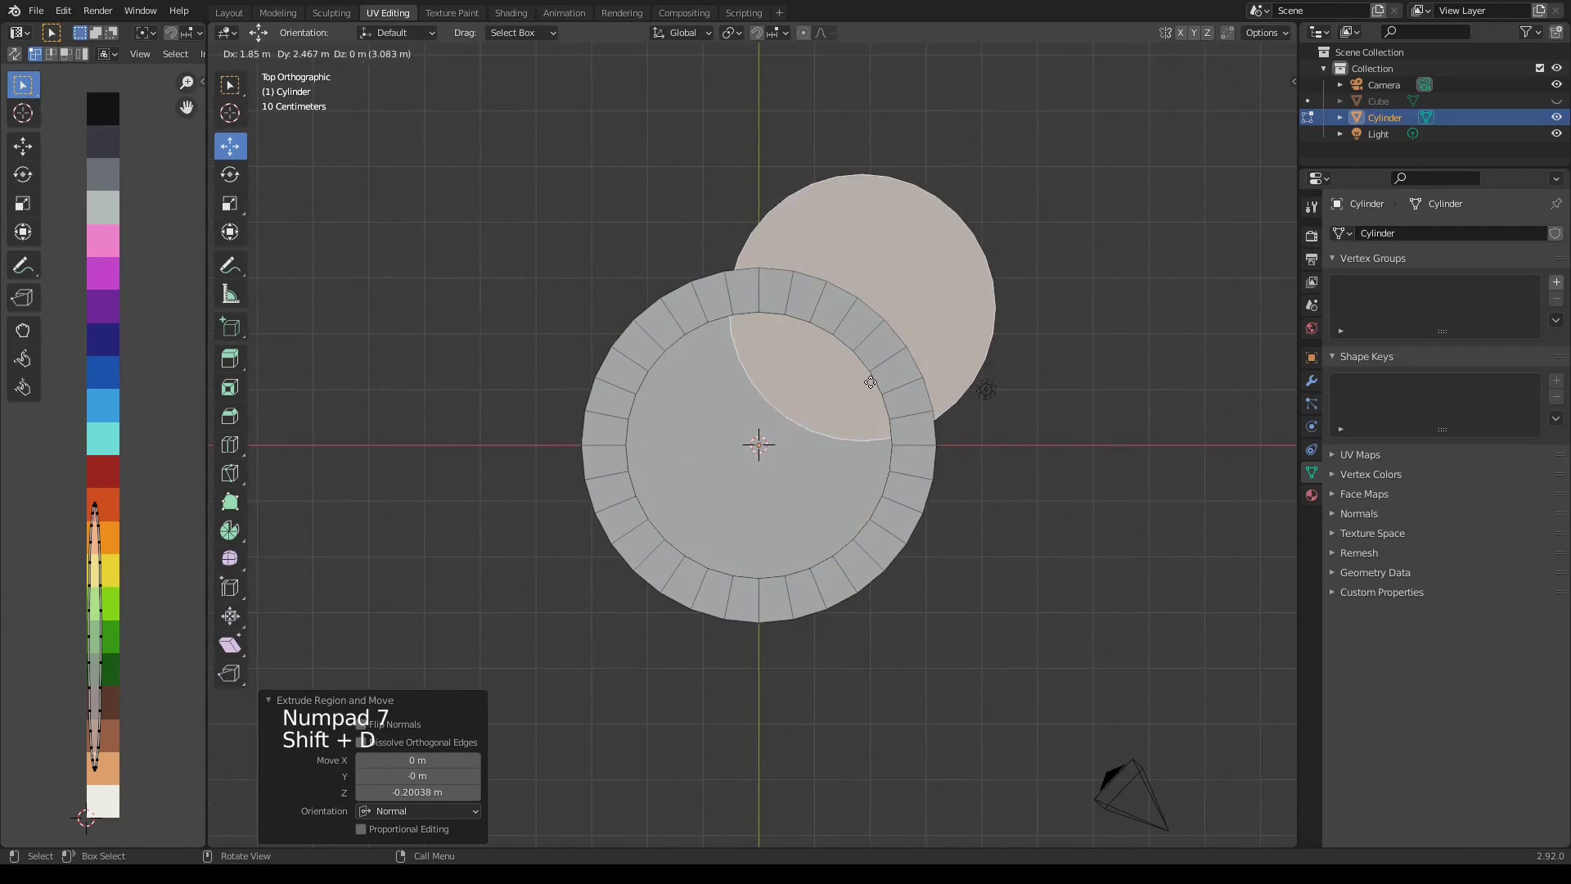
{"action": "right_click", "coordinate": [879, 398]}
{"action": "key", "text": "p"}
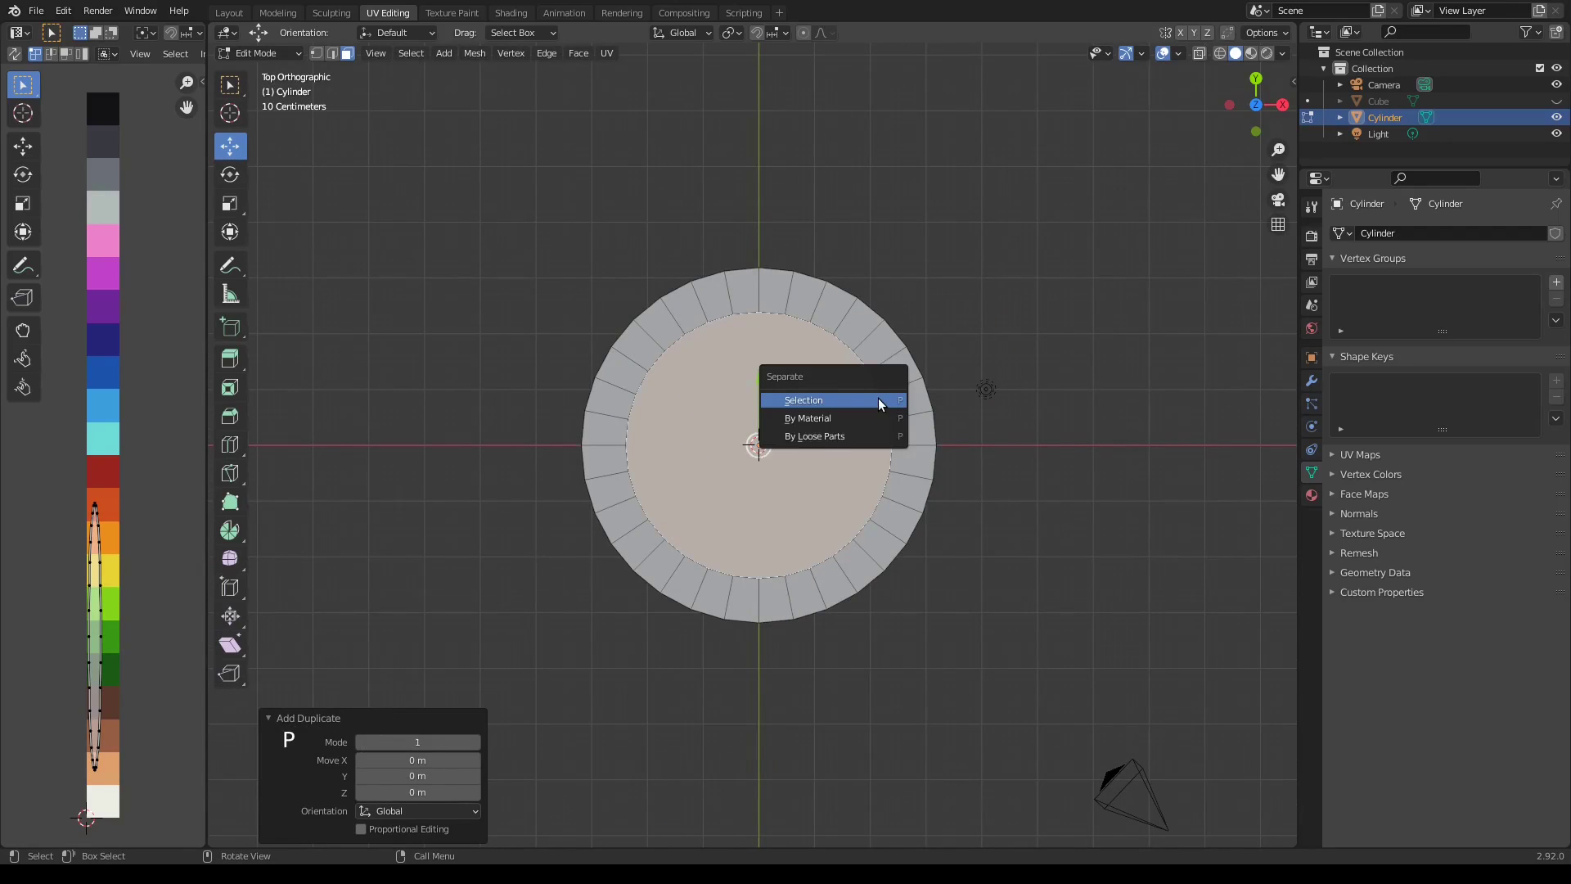
{"action": "left_click", "coordinate": [879, 398]}
{"action": "key", "text": "Tab"}
{"action": "left_click", "coordinate": [891, 517]}
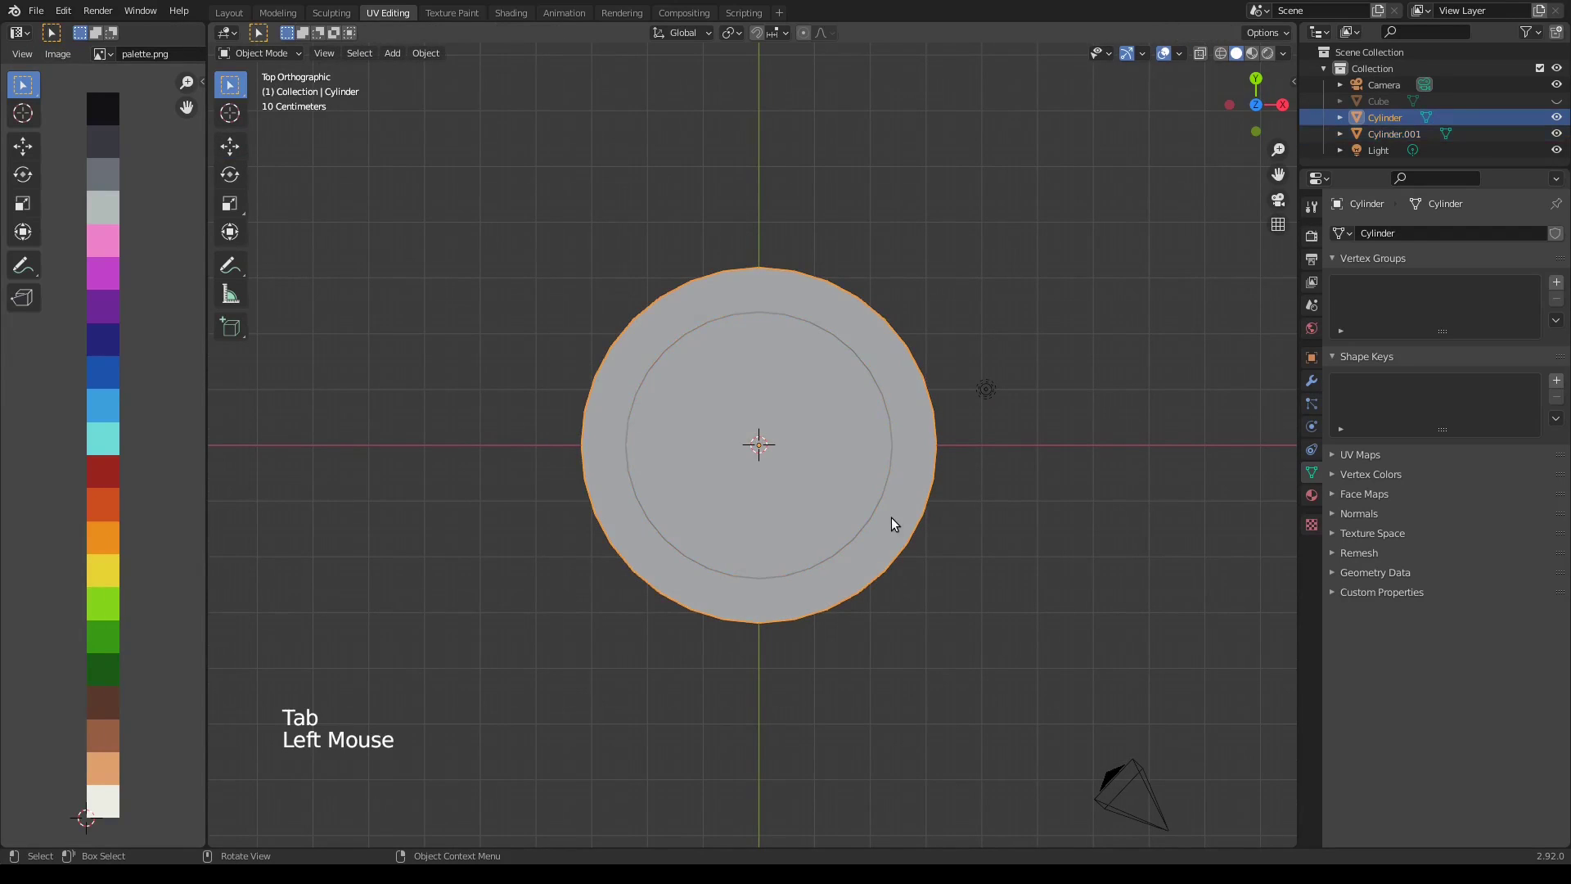
{"action": "left_click", "coordinate": [838, 489]}
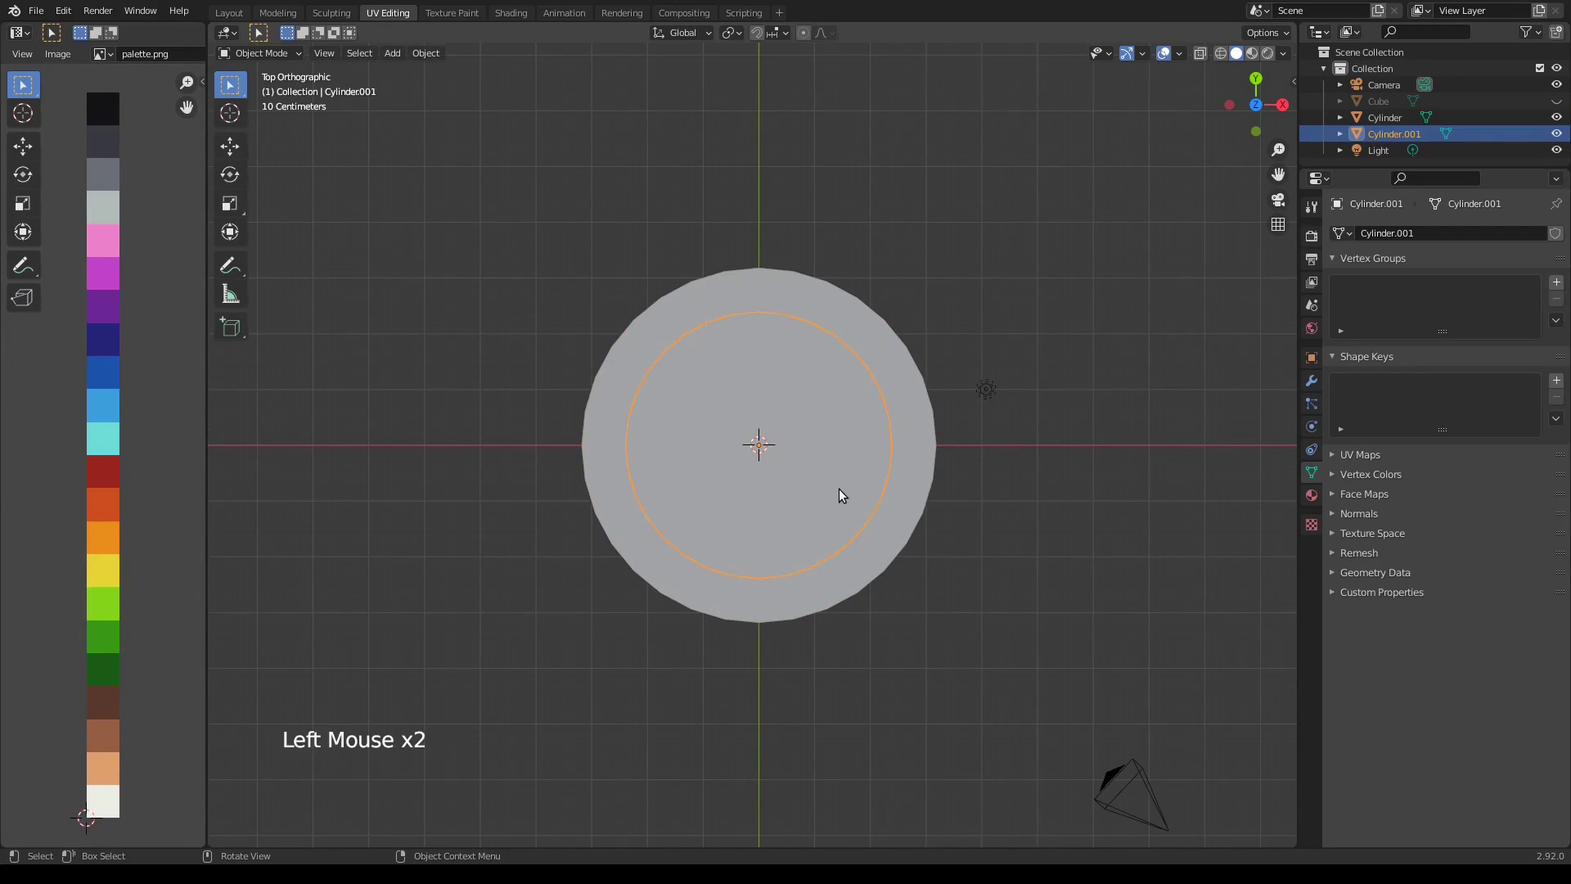
Scale the base cylinder's inner rim edge loop slightly inward in Edit Mode
{"action": "left_click", "coordinate": [877, 553]}
{"action": "key", "text": "Tab"}
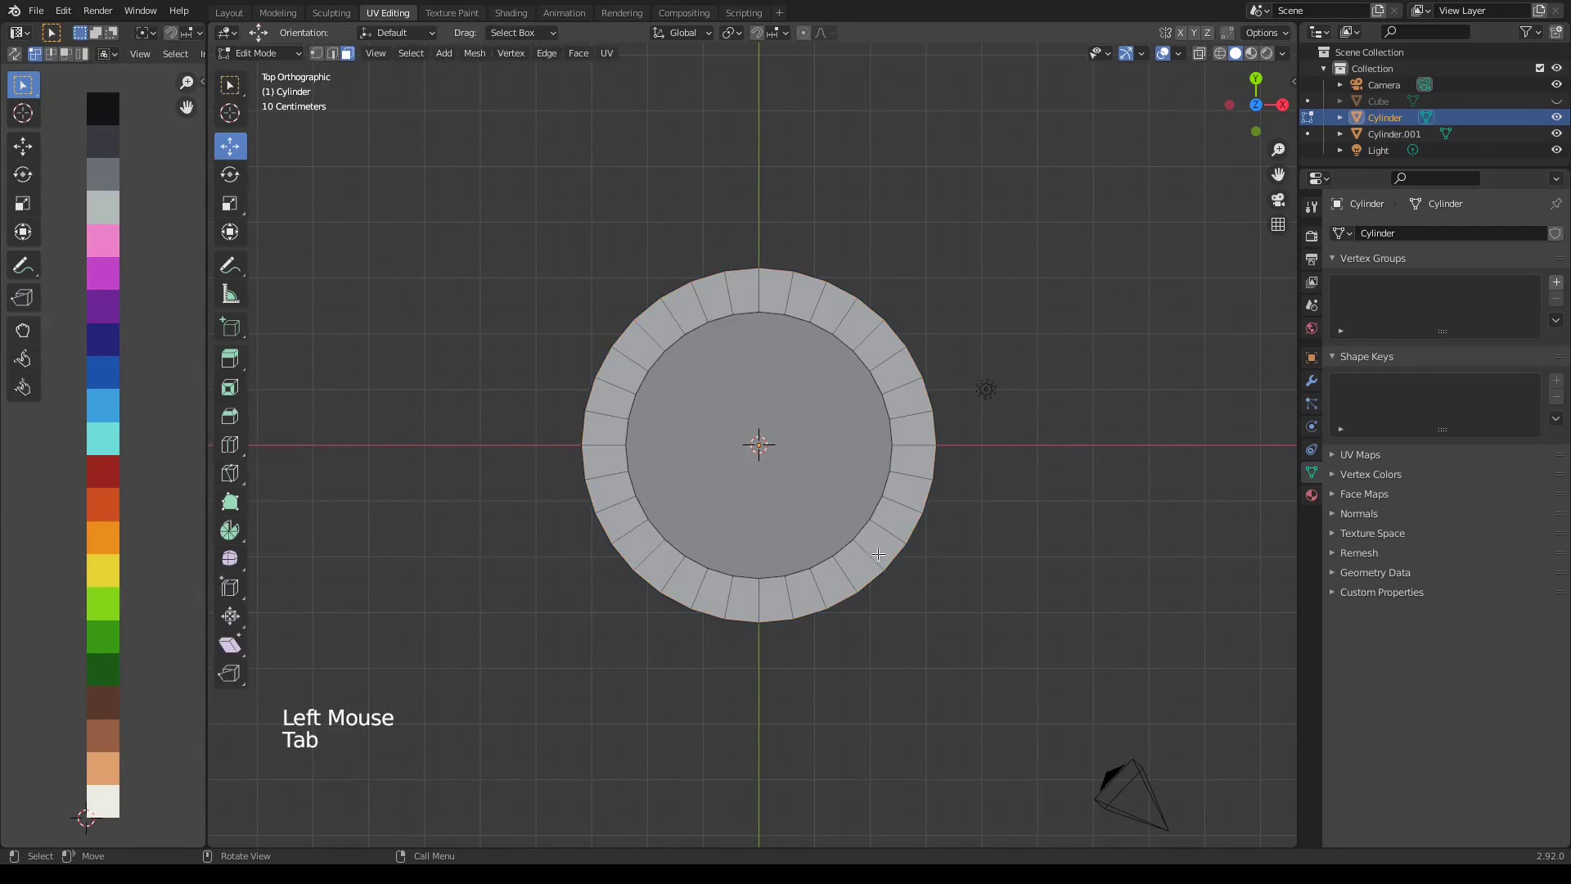
{"action": "left_click", "coordinate": [886, 492], "text": "alt"}
{"action": "key", "text": "2"}
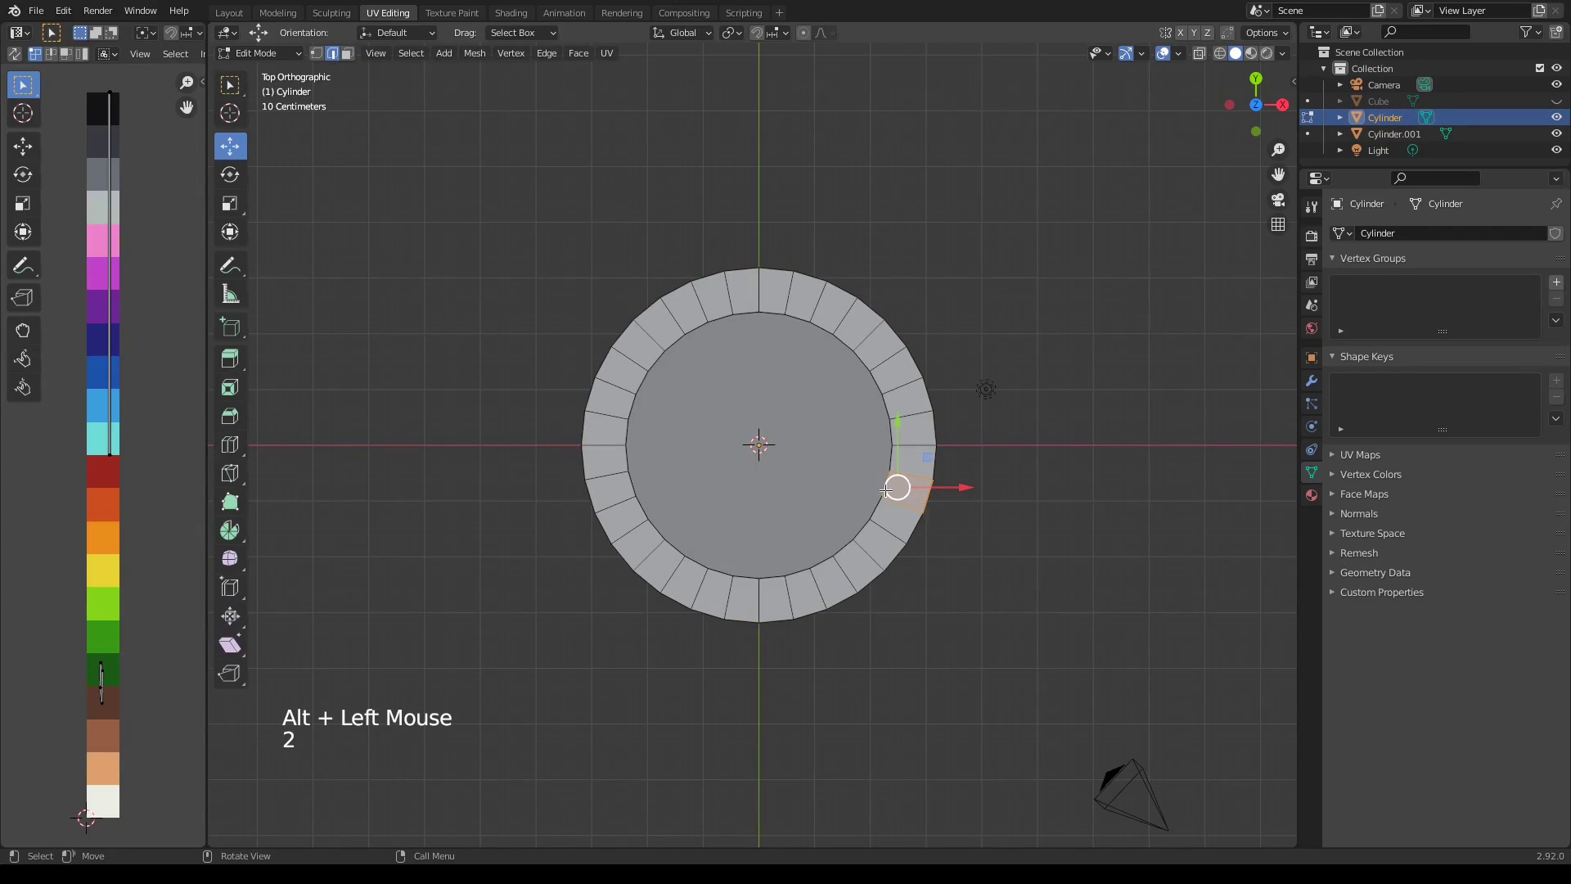
{"action": "left_click", "coordinate": [889, 489], "text": "alt"}
{"action": "key", "text": "s"}
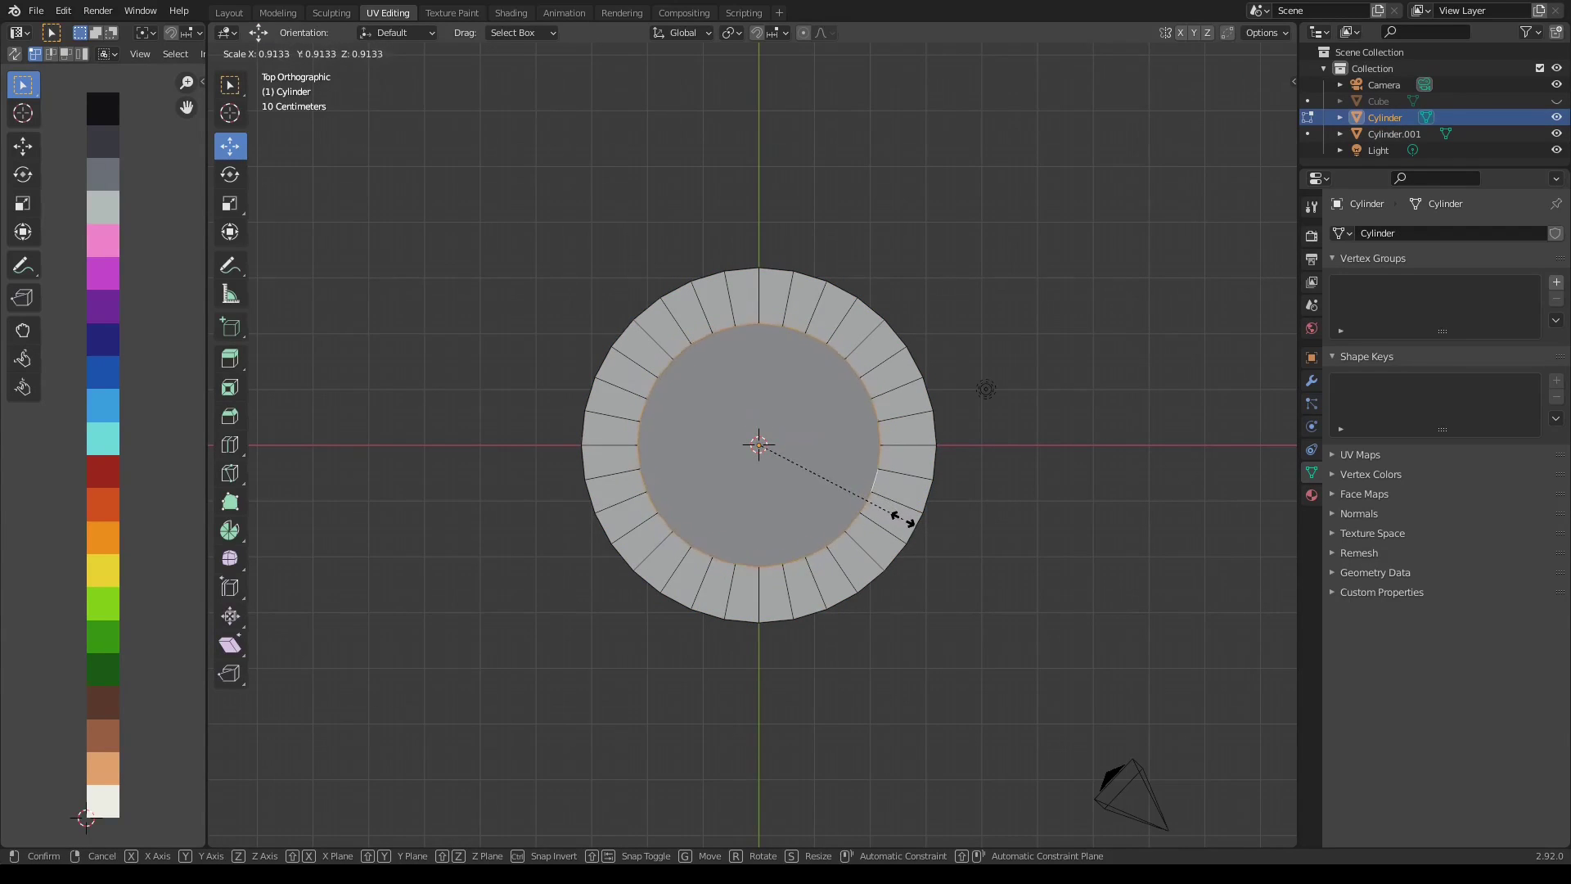
{"action": "left_click", "coordinate": [907, 522]}
{"action": "left_click", "coordinate": [720, 489]}
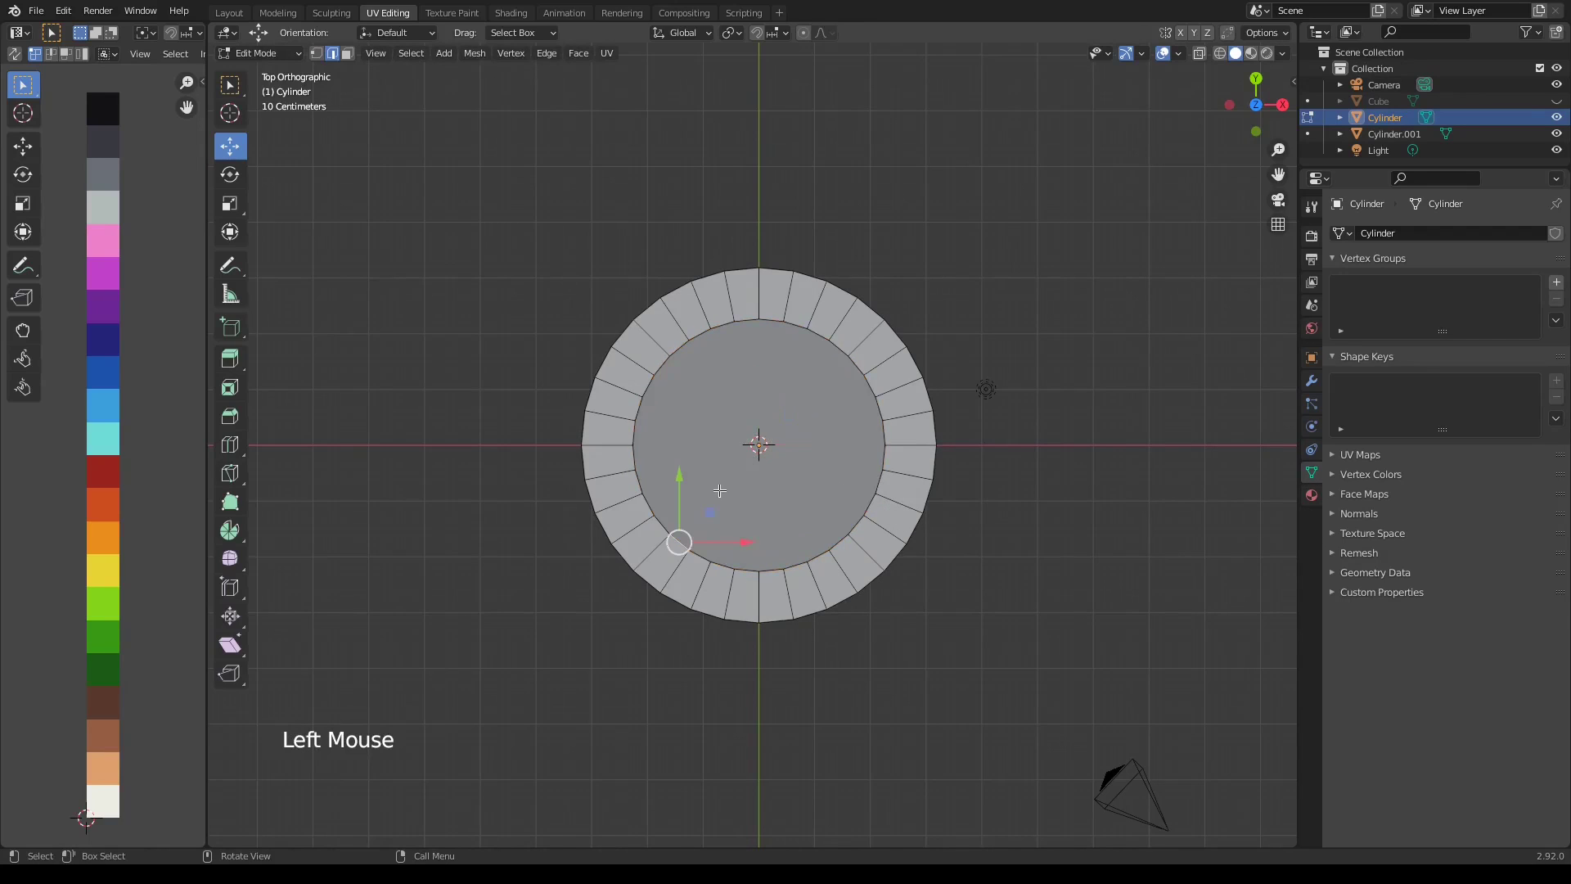
Select the separate disc in Object Mode and scale it down to about 0.169
{"action": "key", "text": "Tab"}
{"action": "left_click", "coordinate": [719, 493]}
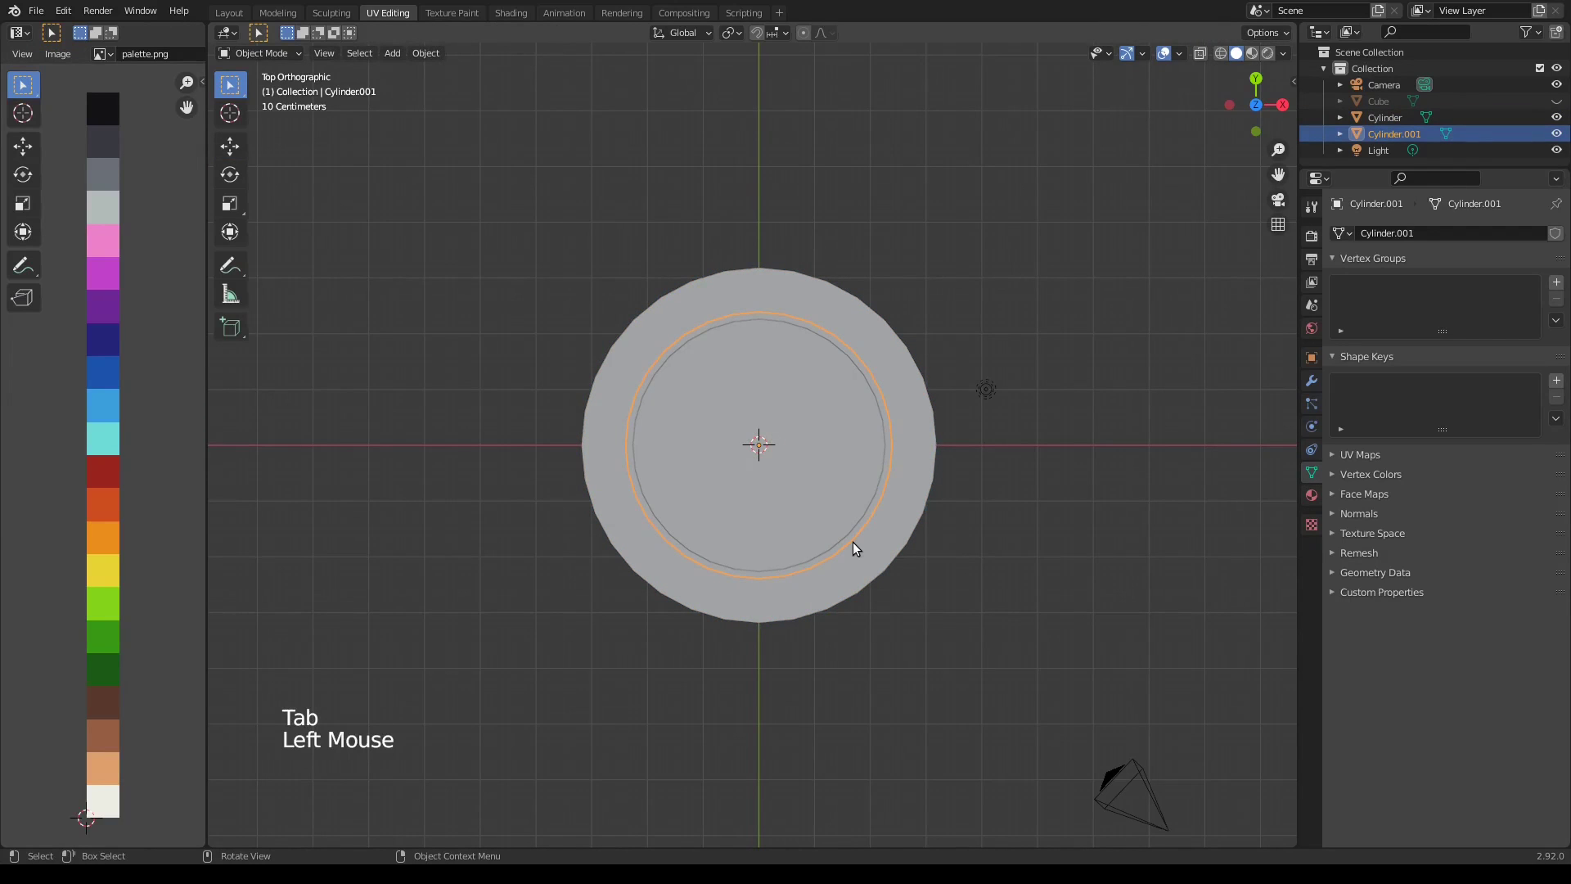
{"action": "key", "text": "s"}
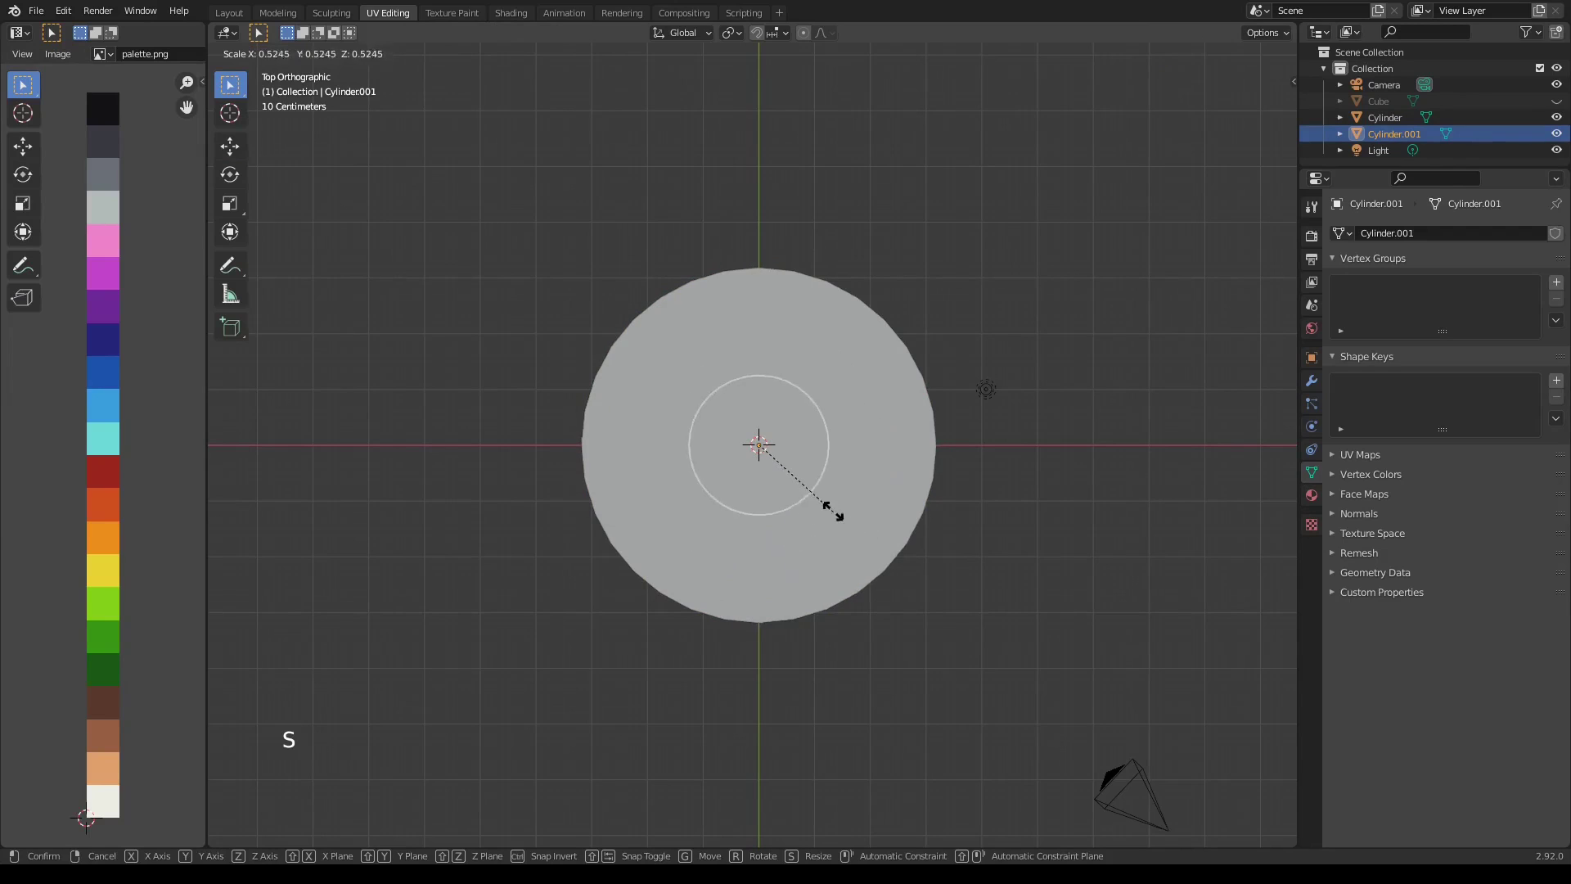
{"action": "left_click", "coordinate": [782, 472]}
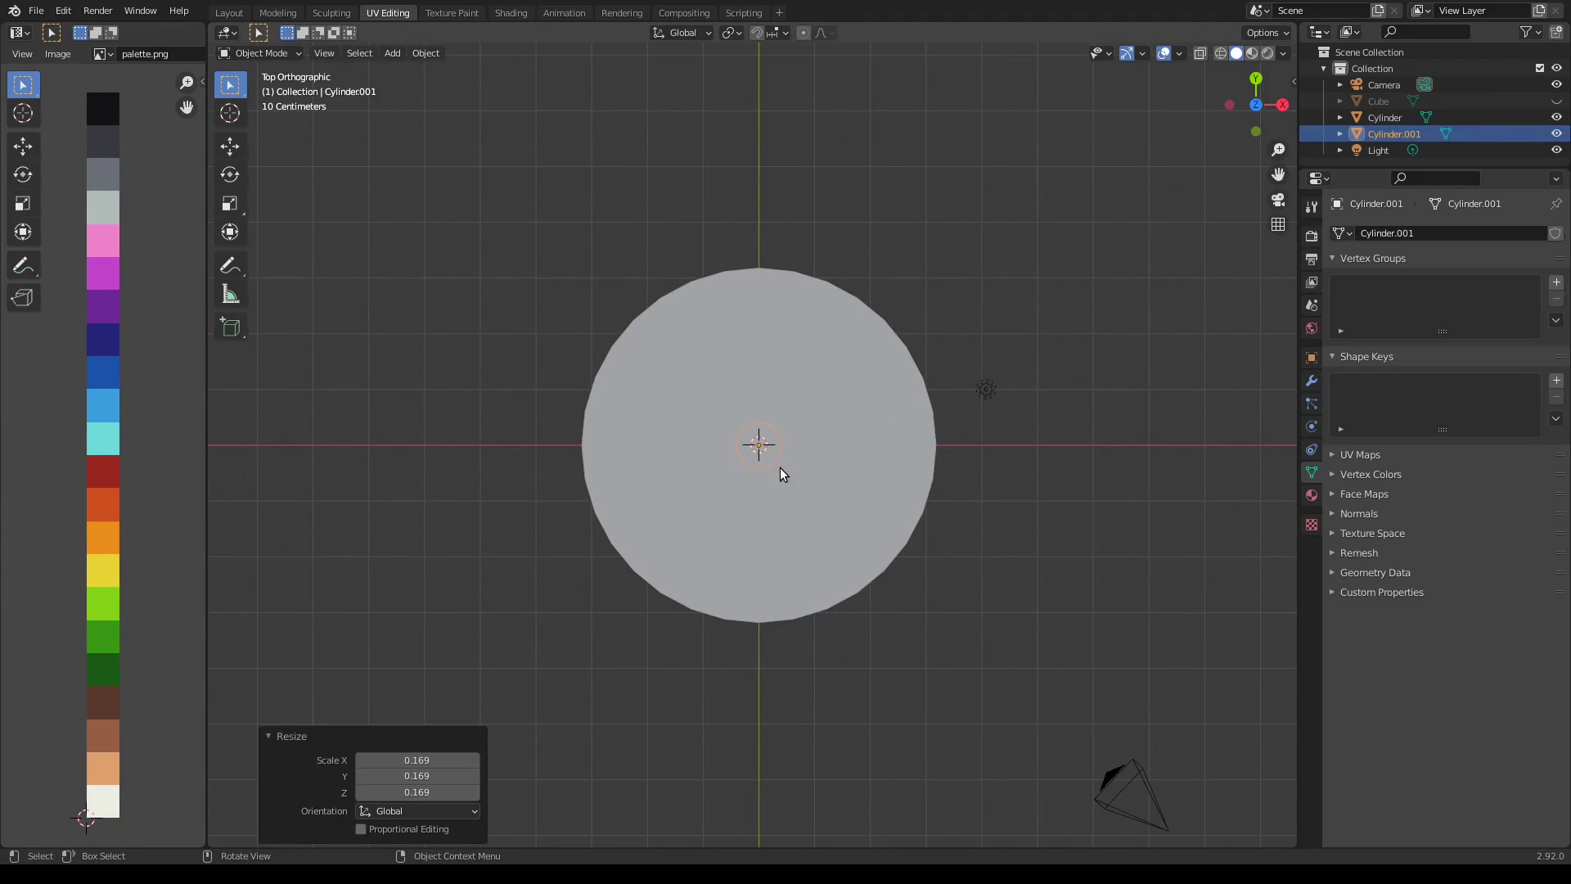
Set the viewport shading to Texture colour with a Viewport background, and enable backface culling and shadows
{"action": "left_click", "coordinate": [1284, 54]}
{"action": "left_click", "coordinate": [1334, 274]}
{"action": "left_click", "coordinate": [1339, 319]}
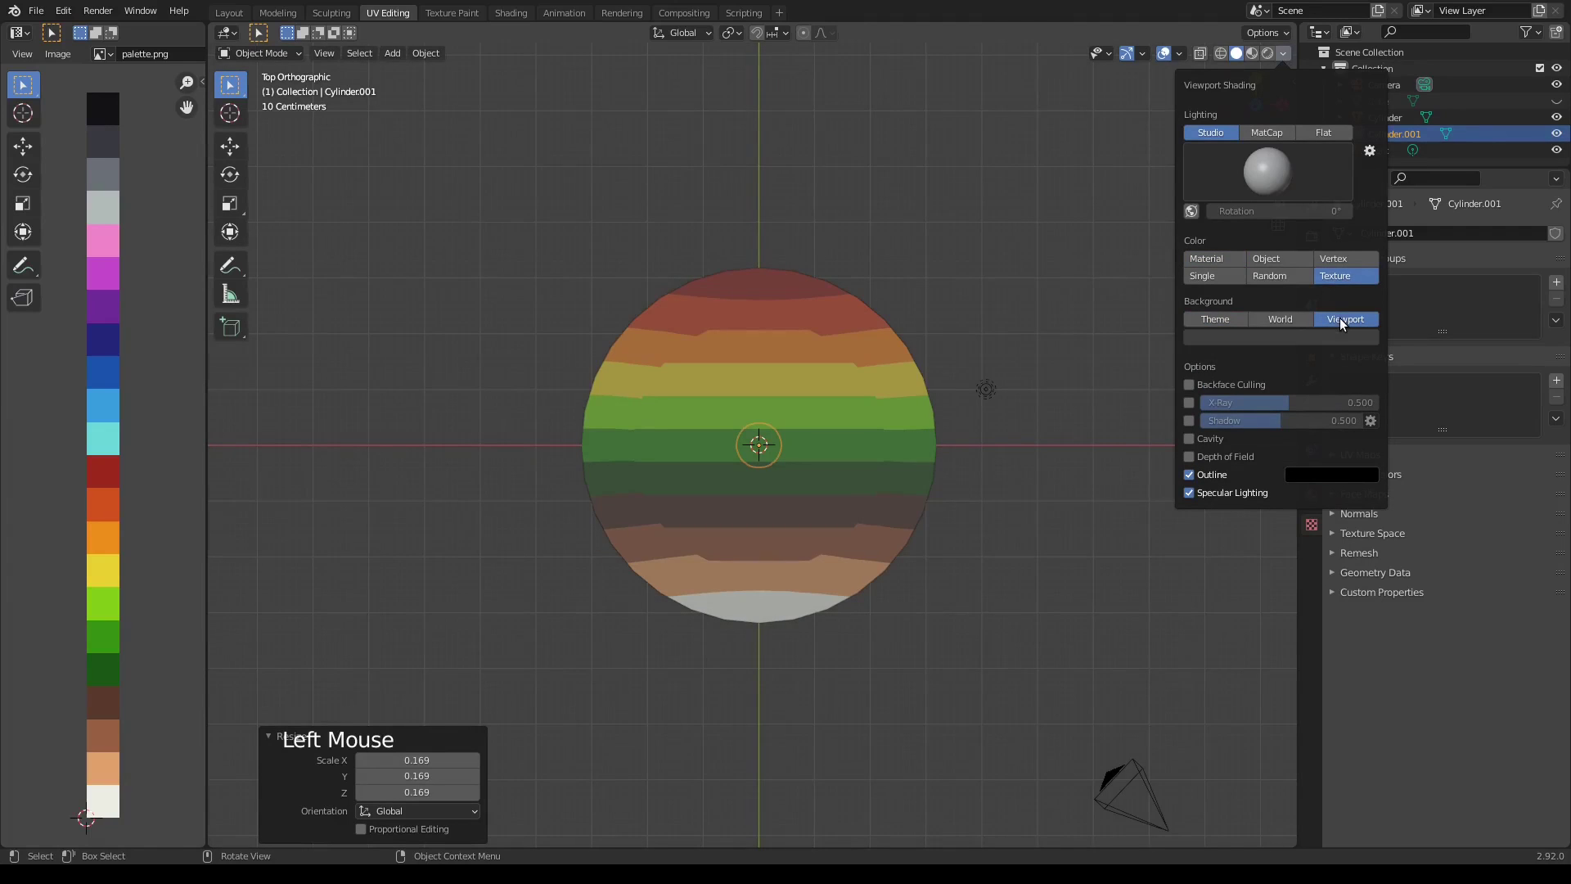
{"action": "left_click", "coordinate": [1189, 383]}
{"action": "left_click", "coordinate": [1190, 421]}
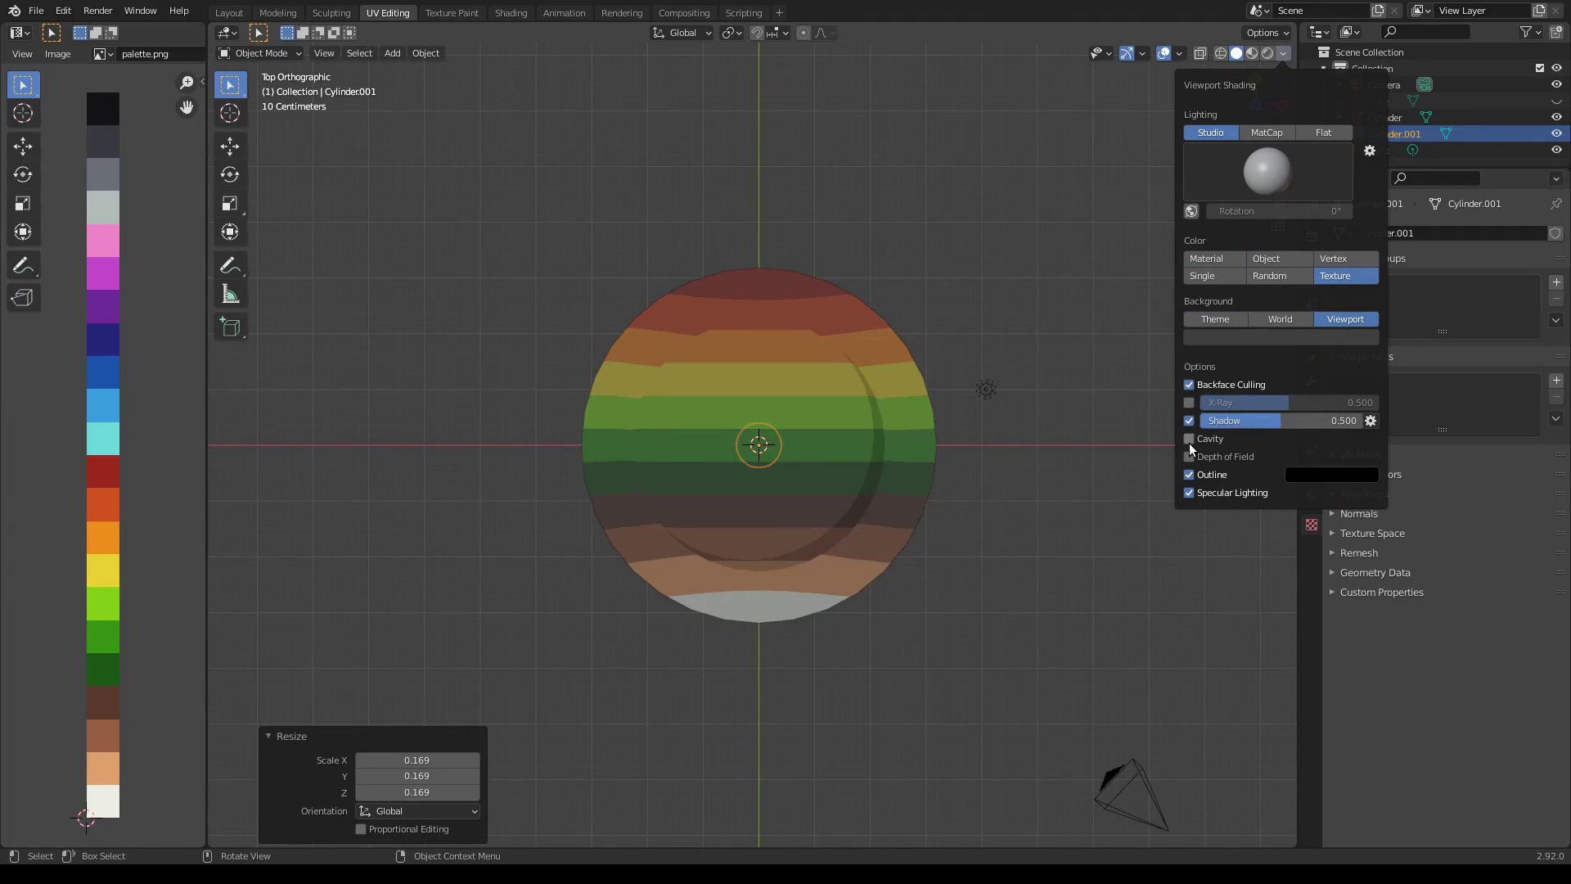
Enable cavity shading of type Both and raise its world-space ridge and valley strength
{"action": "left_click", "coordinate": [1190, 440]}
{"action": "left_click", "coordinate": [1330, 440]}
{"action": "left_click", "coordinate": [1294, 491]}
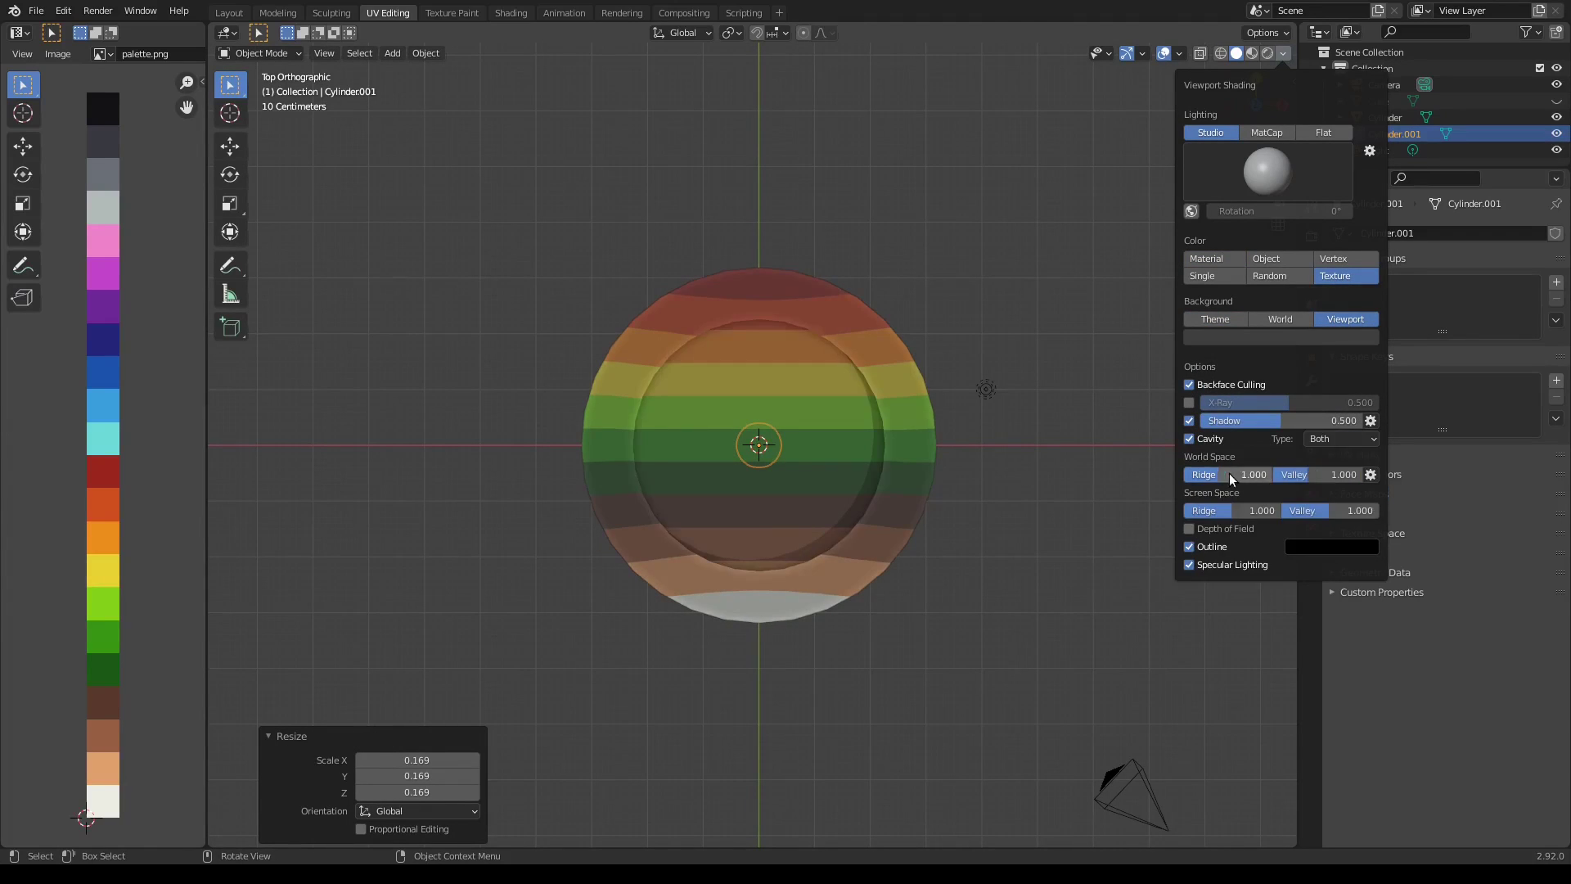
{"action": "left_click_drag", "start_coordinate": [1229, 475], "coordinate": [1355, 475]}
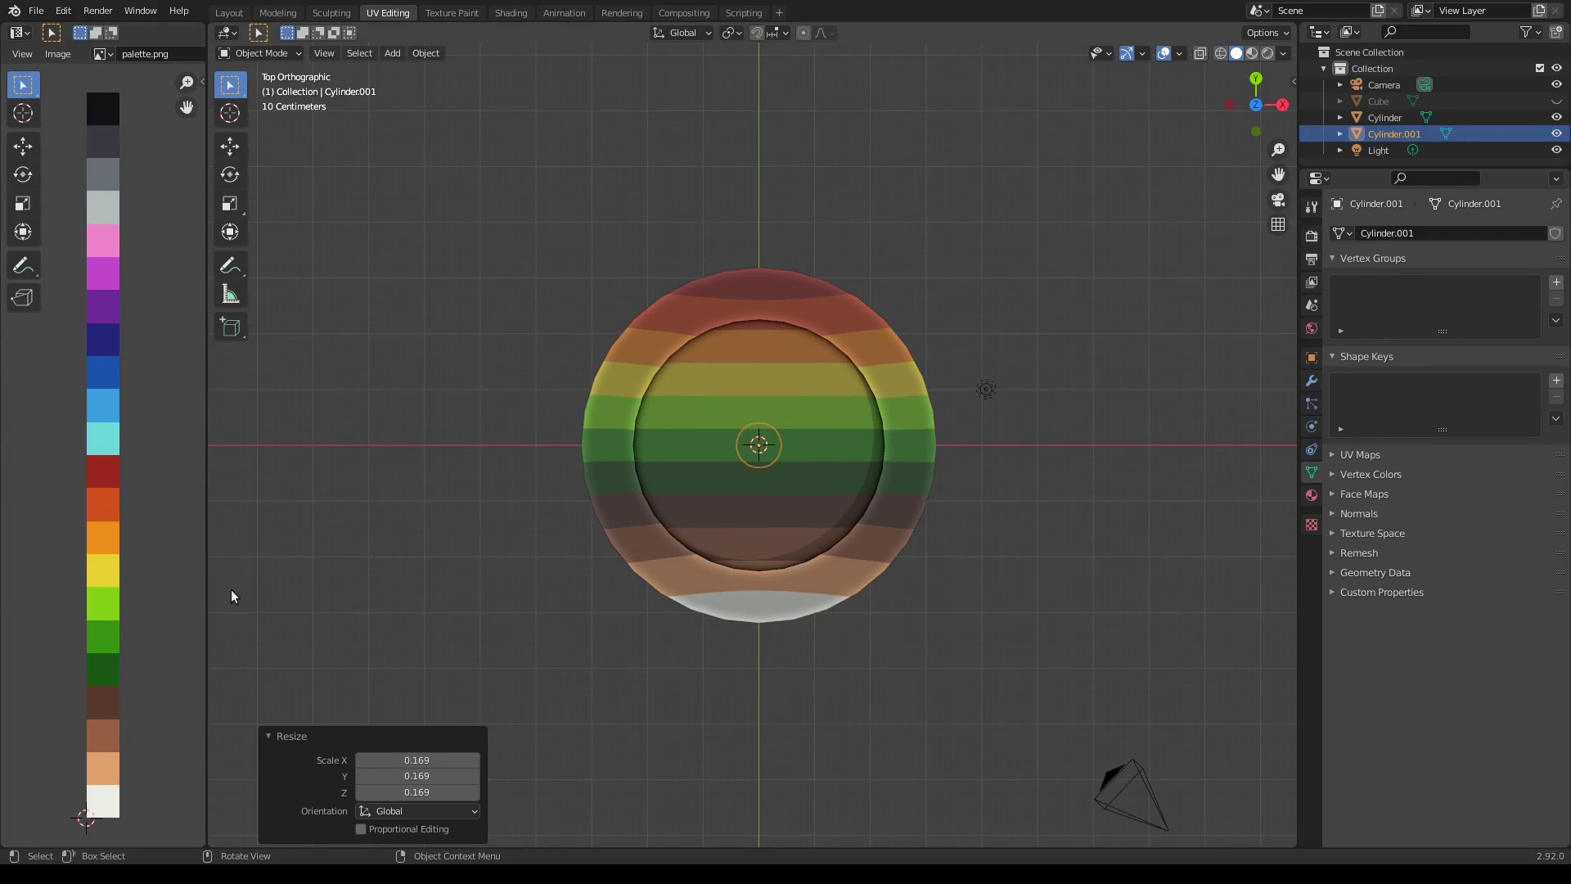
Collapse all UVs of the base cylinder to one point and place them on a light brown palette swatch
{"action": "left_click", "coordinate": [608, 505]}
{"action": "key", "text": "Tab"}
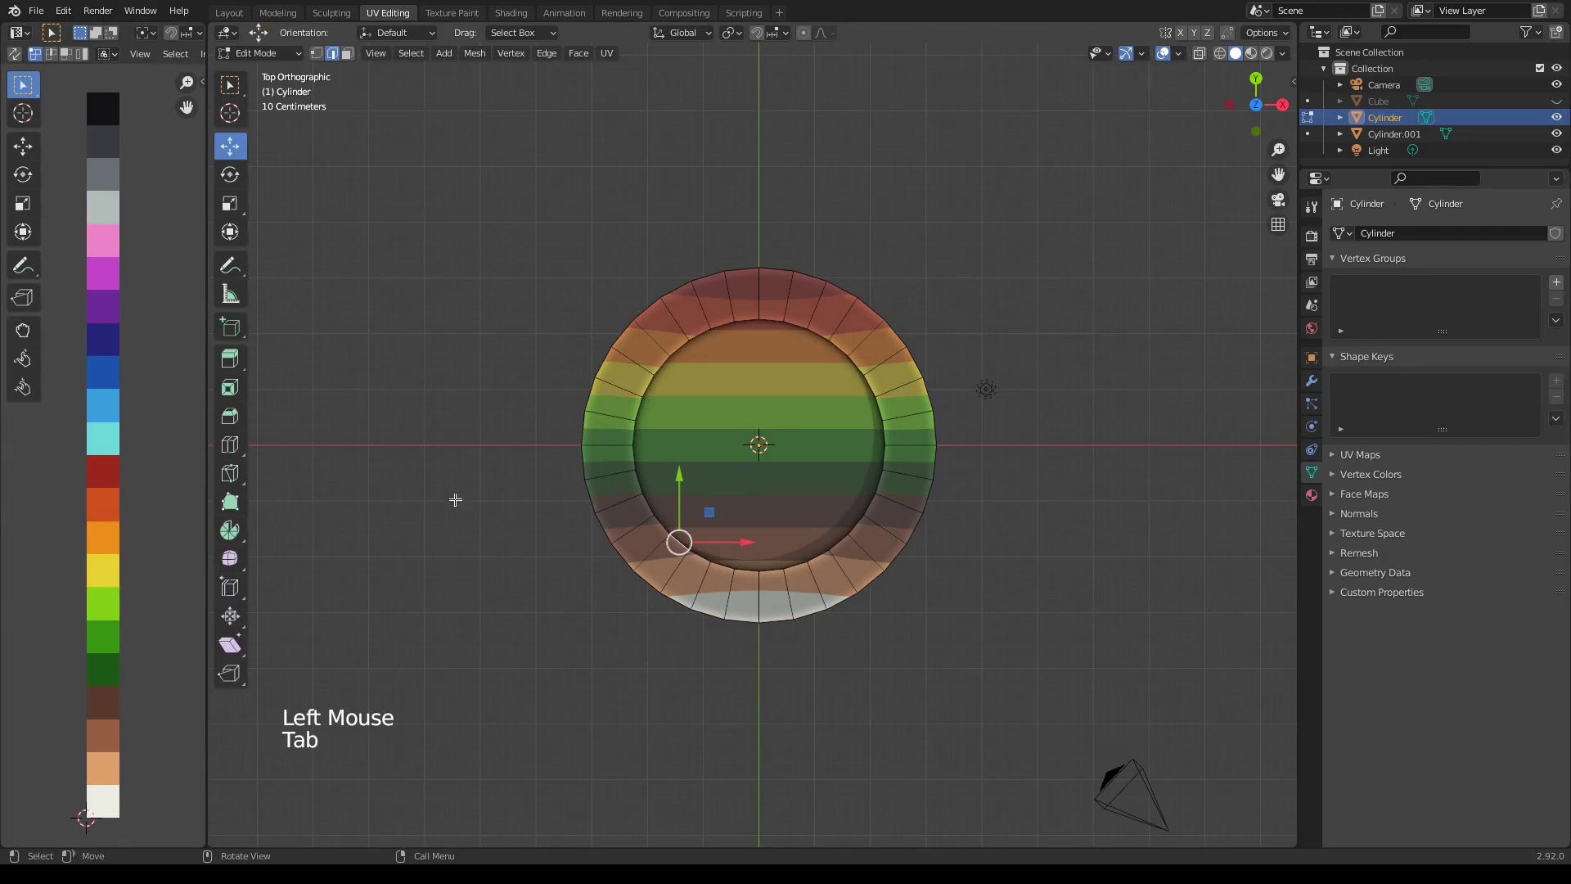
{"action": "key", "text": "a"}
{"action": "key", "text": "a"}
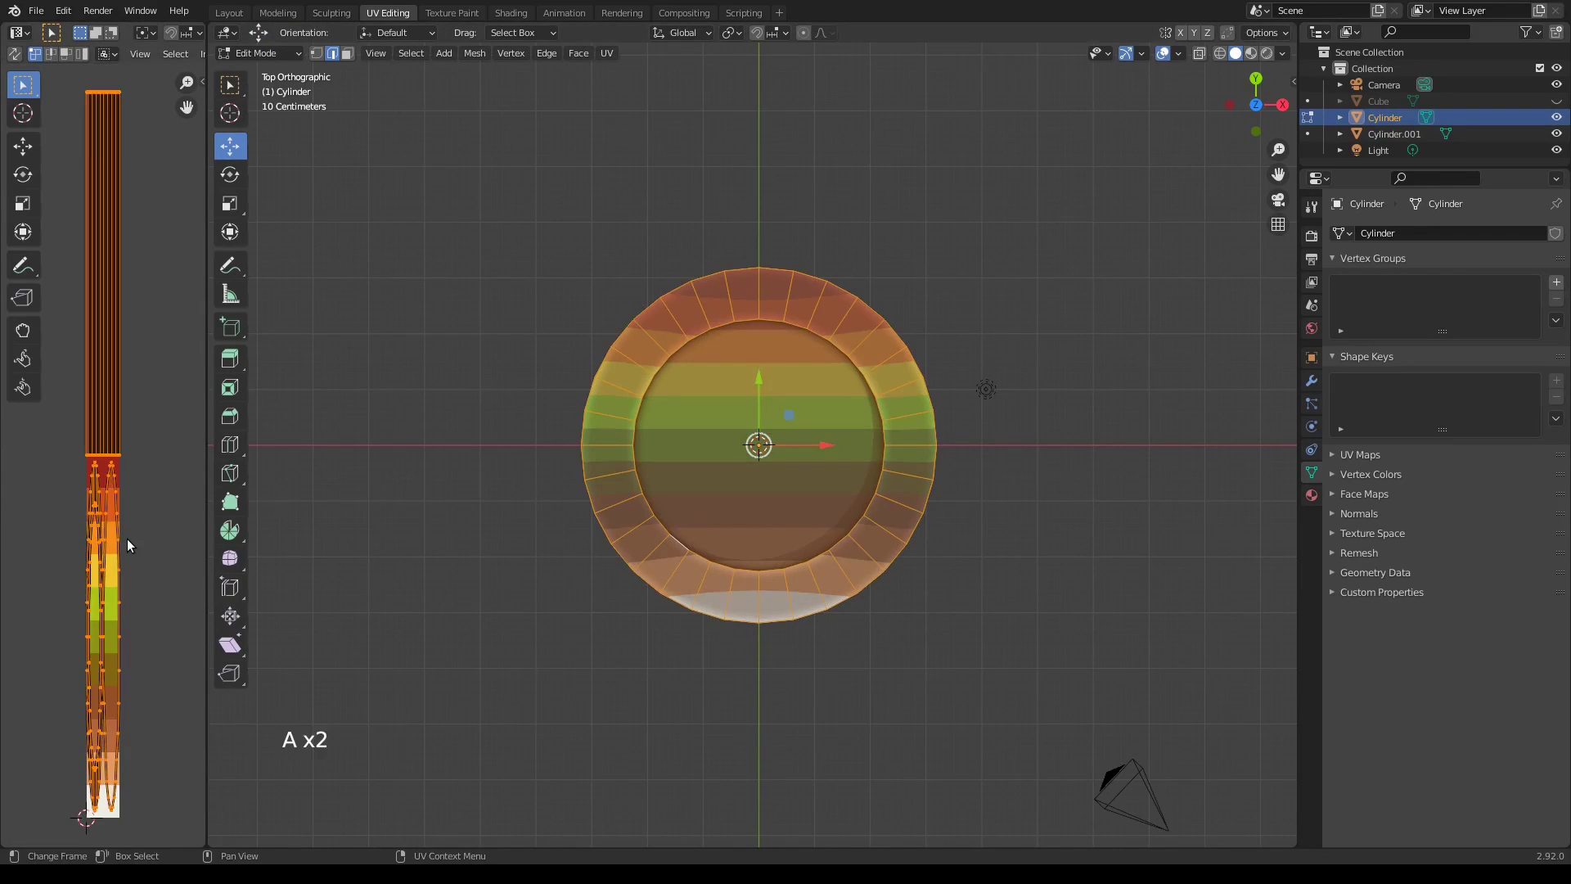
{"action": "key", "text": "s"}
{"action": "key", "text": "g"}
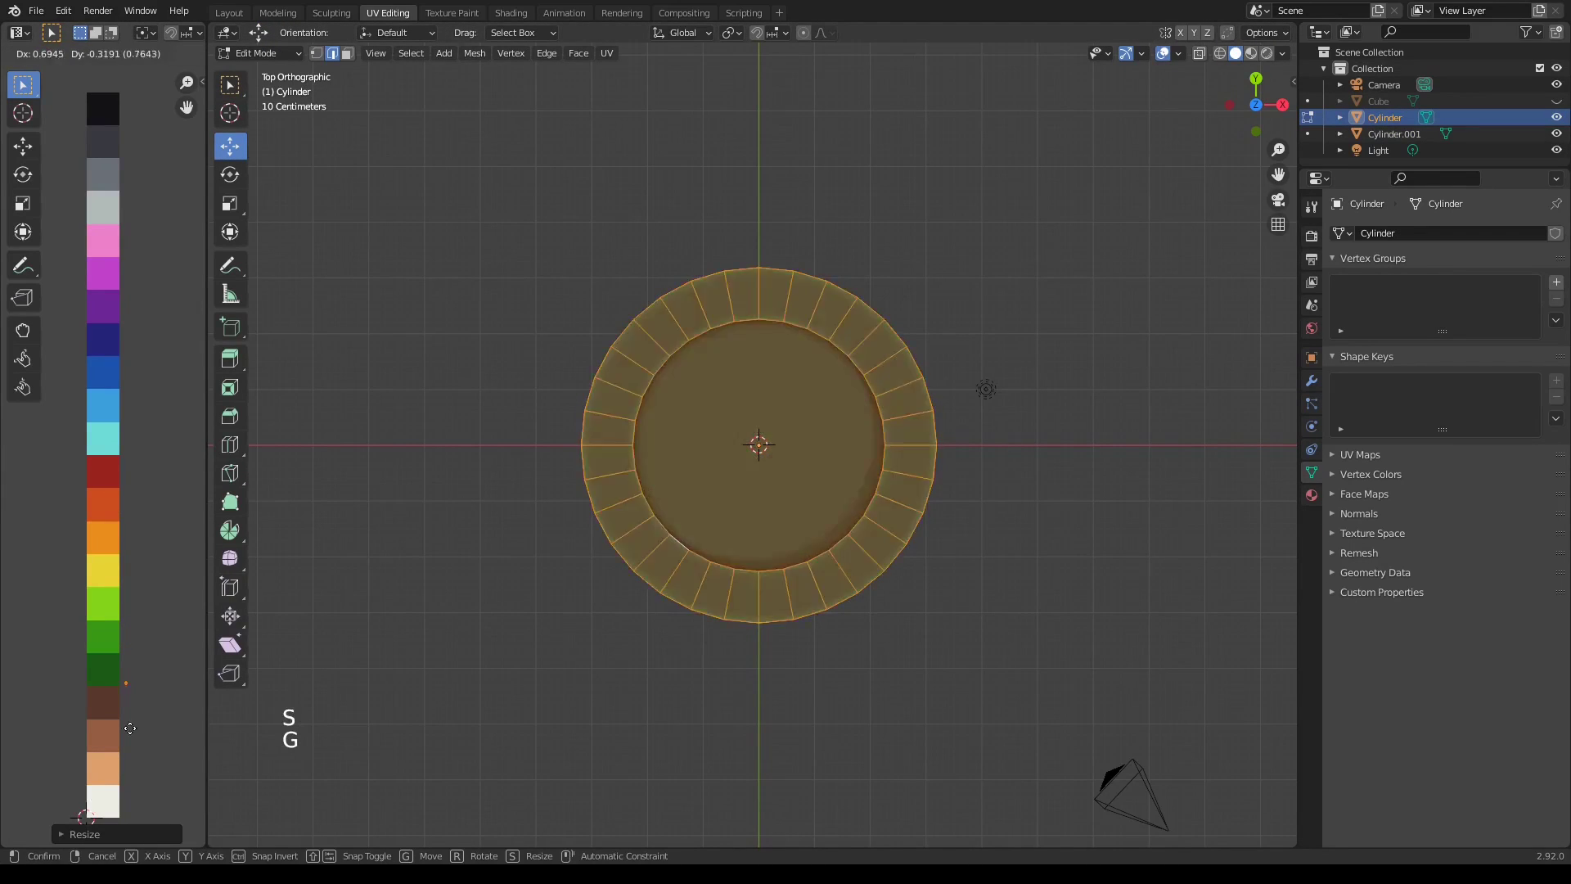
{"action": "left_click", "coordinate": [109, 795]}
{"action": "key", "text": "Tab"}
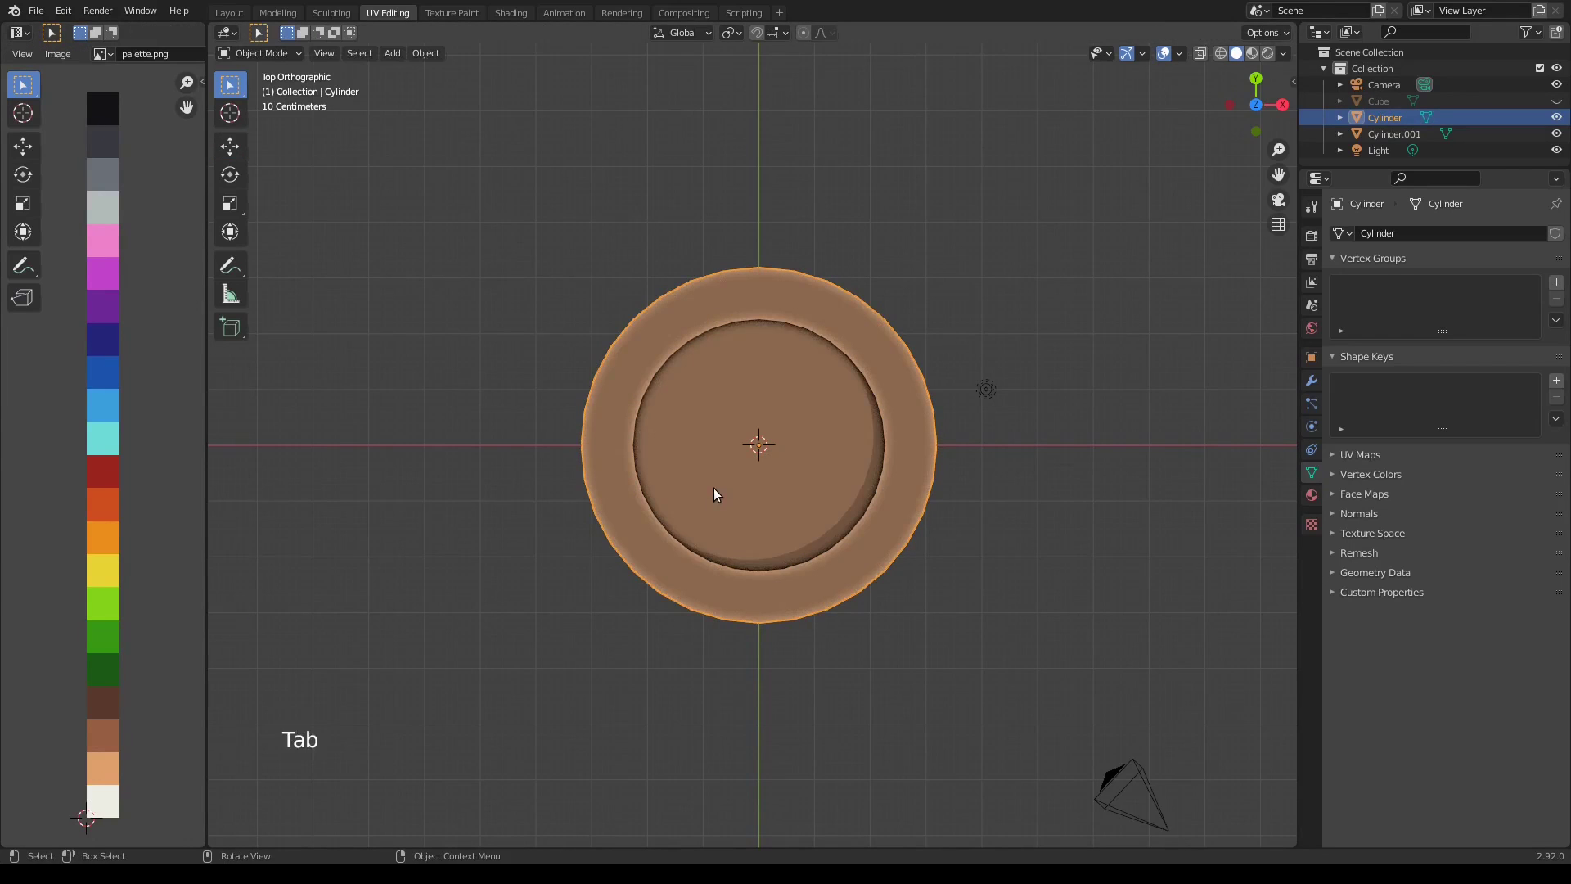
Switch the viewport to wireframe and select the small disc hidden inside the base
{"action": "left_click", "coordinate": [714, 488]}
{"action": "left_click", "coordinate": [763, 491]}
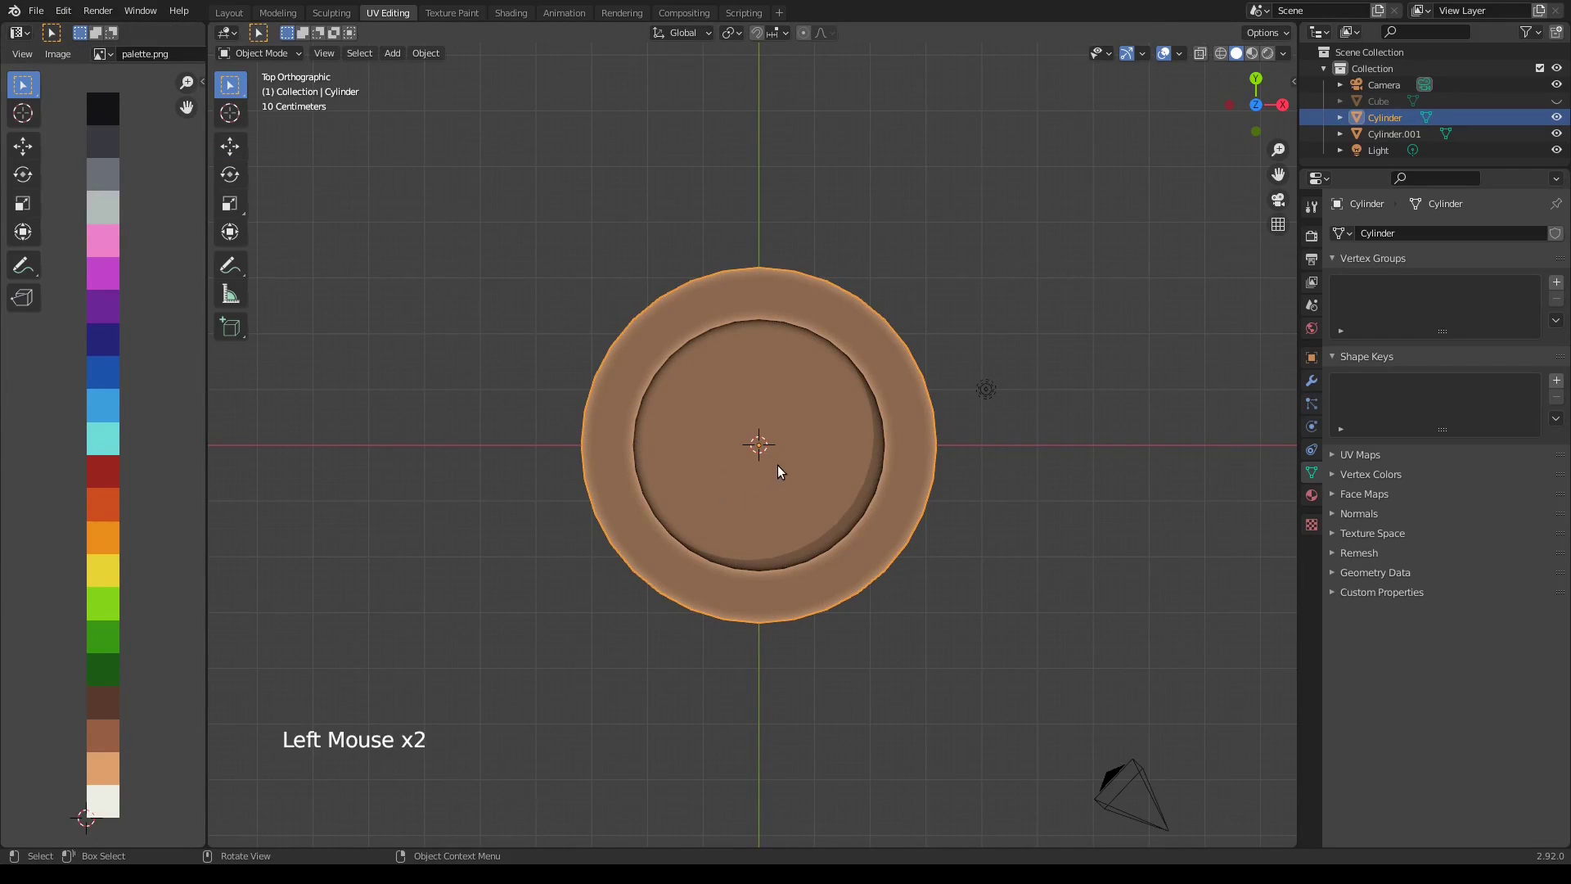
{"action": "middle_click_drag", "start_coordinate": [883, 623], "coordinate": [822, 571]}
{"action": "left_click", "coordinate": [759, 465]}
{"action": "key", "text": "shift+z"}
{"action": "key", "text": "3"}
{"action": "key", "text": "2"}
{"action": "key", "text": "1"}
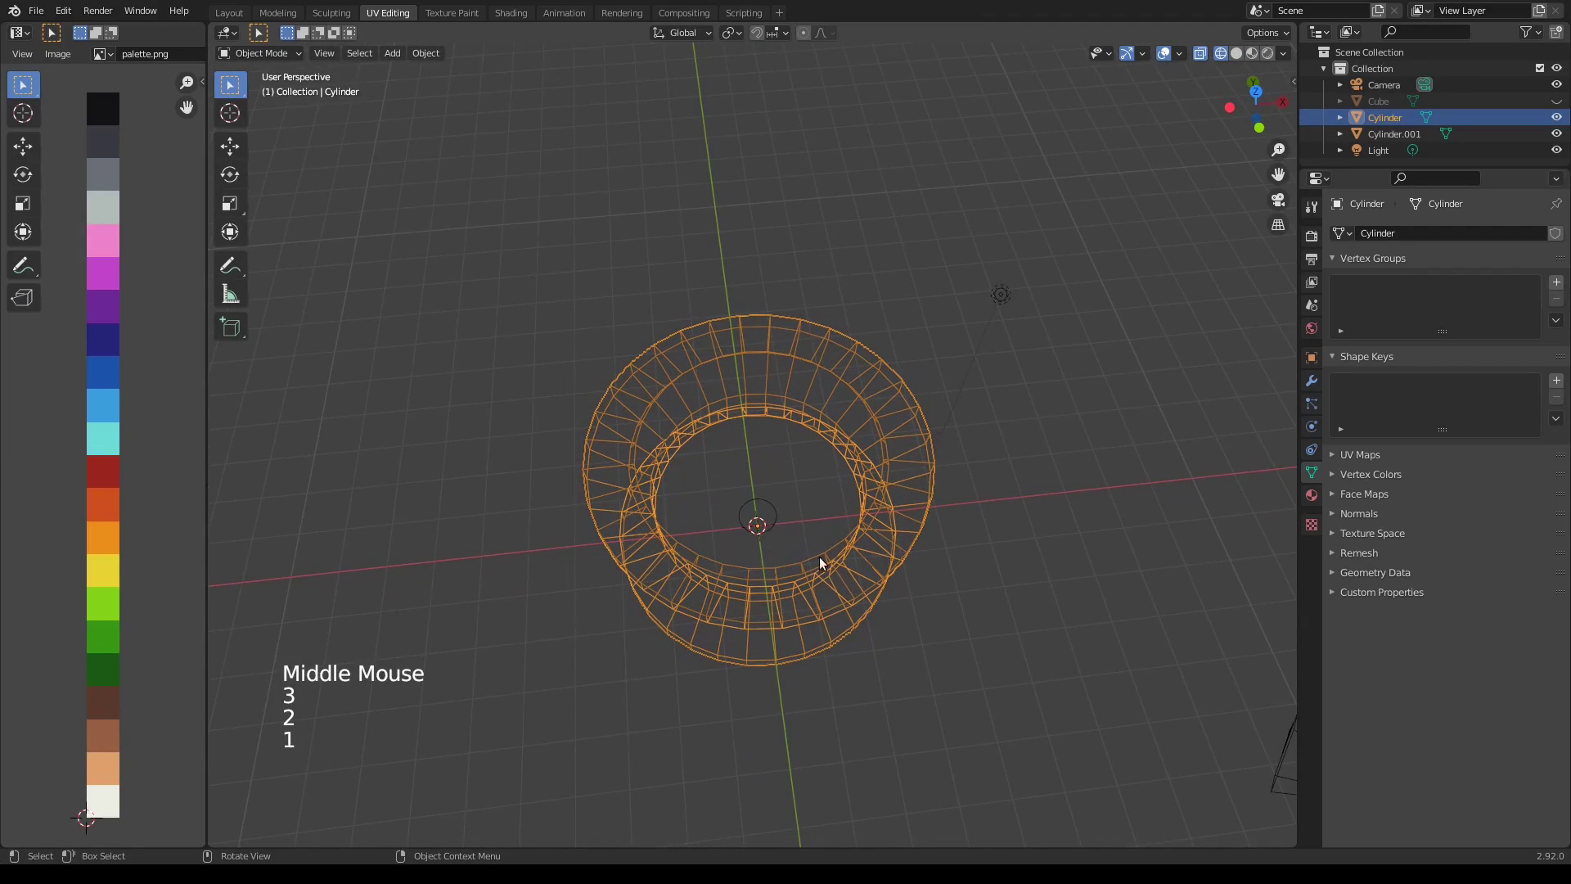
{"action": "left_click", "coordinate": [804, 483]}
{"action": "left_click", "coordinate": [764, 526]}
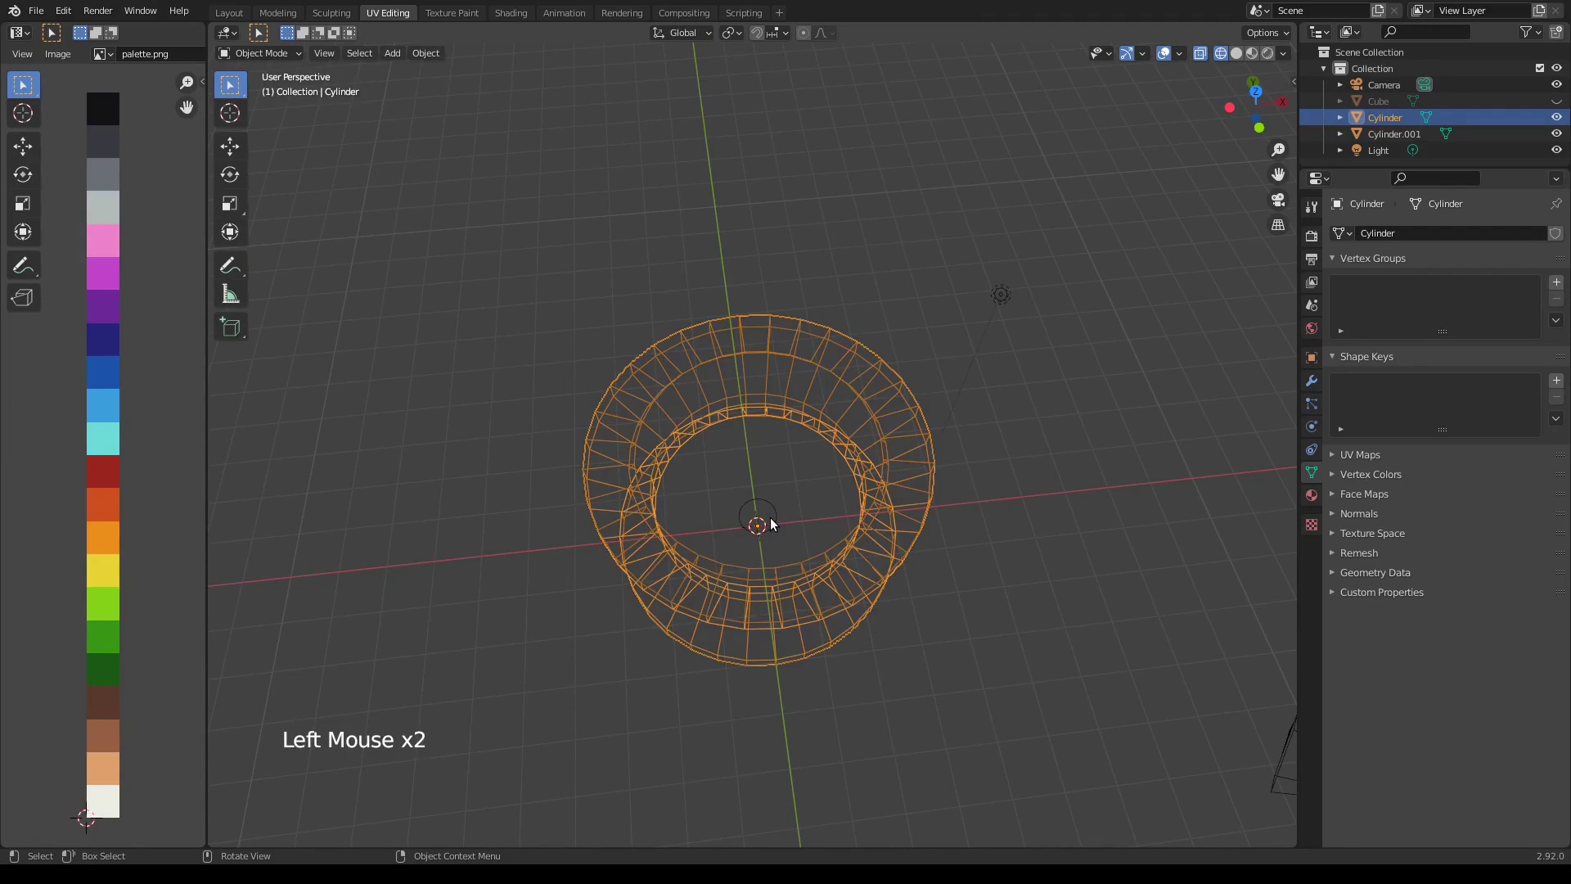
{"action": "middle_click_drag", "start_coordinate": [769, 517], "coordinate": [813, 395]}
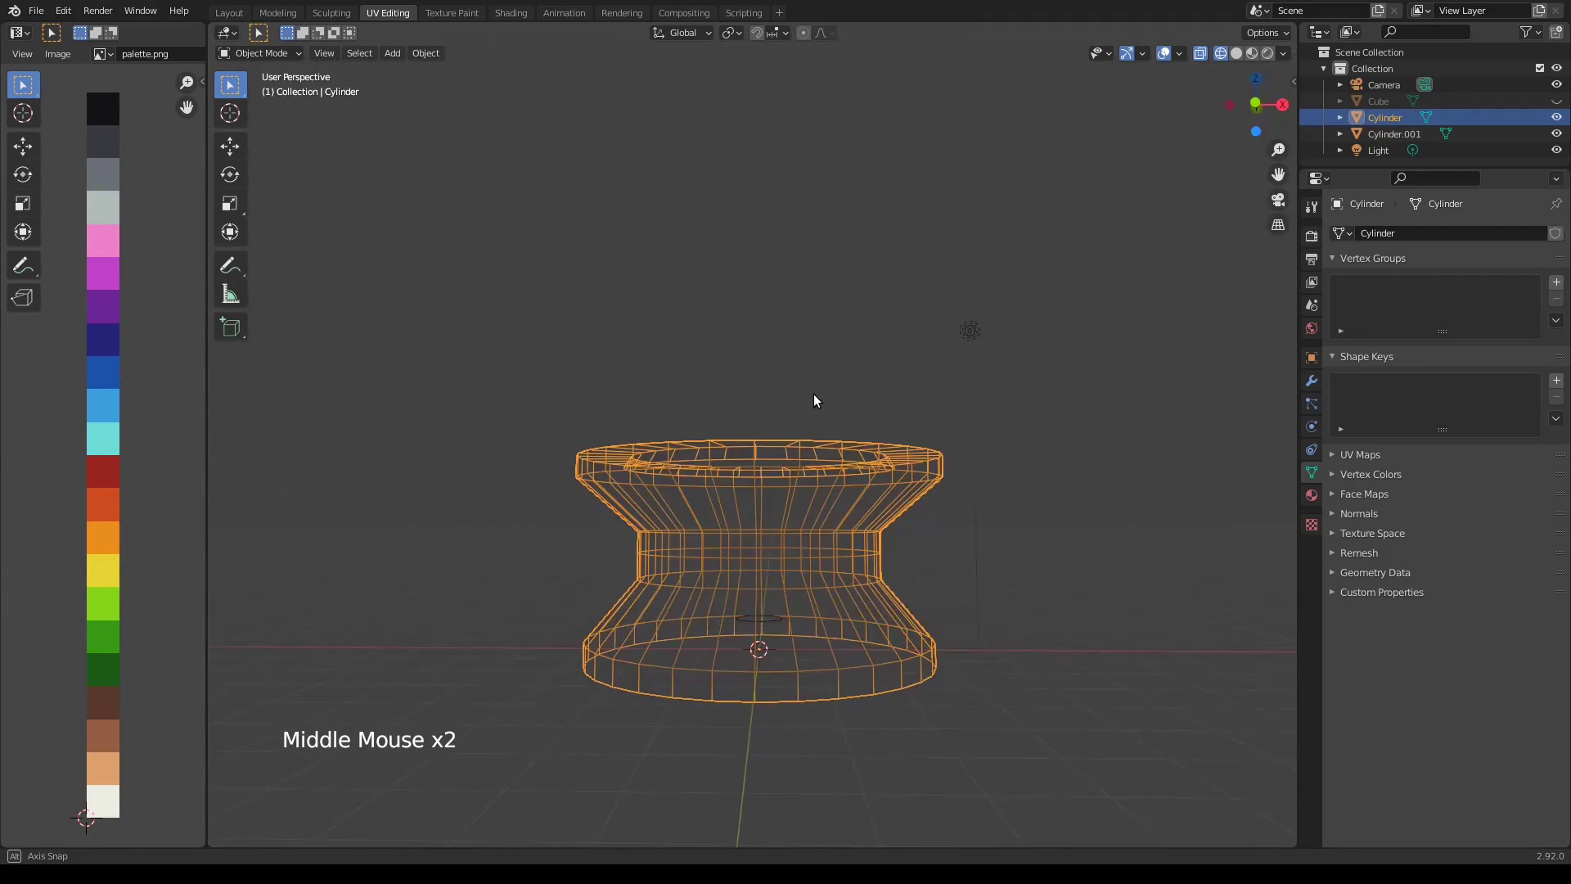
{"action": "left_click", "coordinate": [767, 621]}
Move the small disc straight up about 2.58 m to the height of the base's upper rim
{"action": "key", "text": "KP_1"}
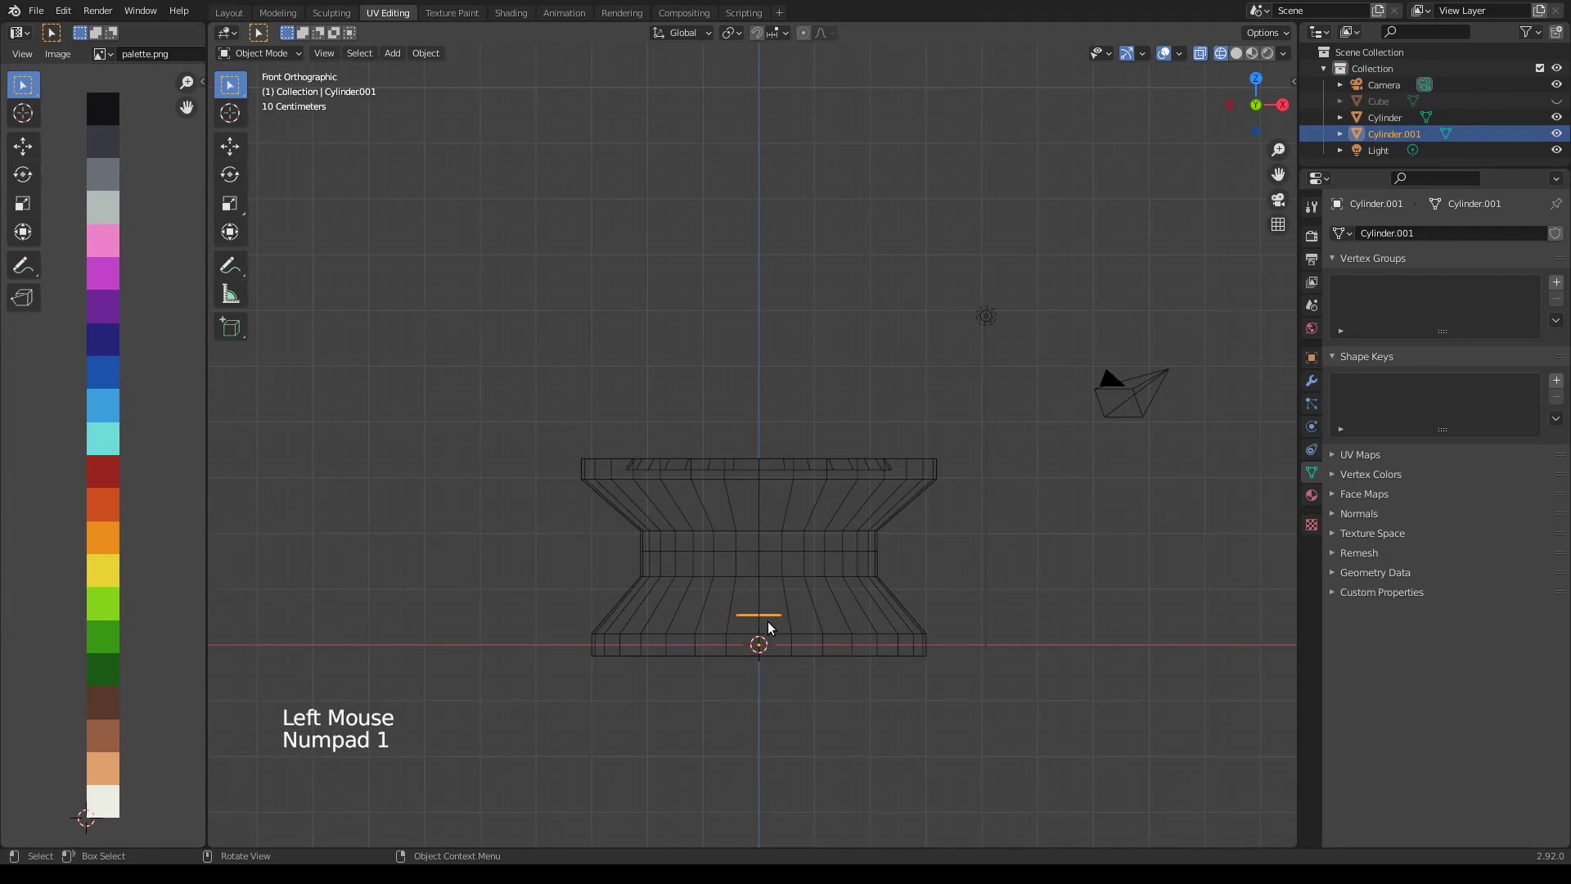
{"action": "key", "text": "shift+space"}
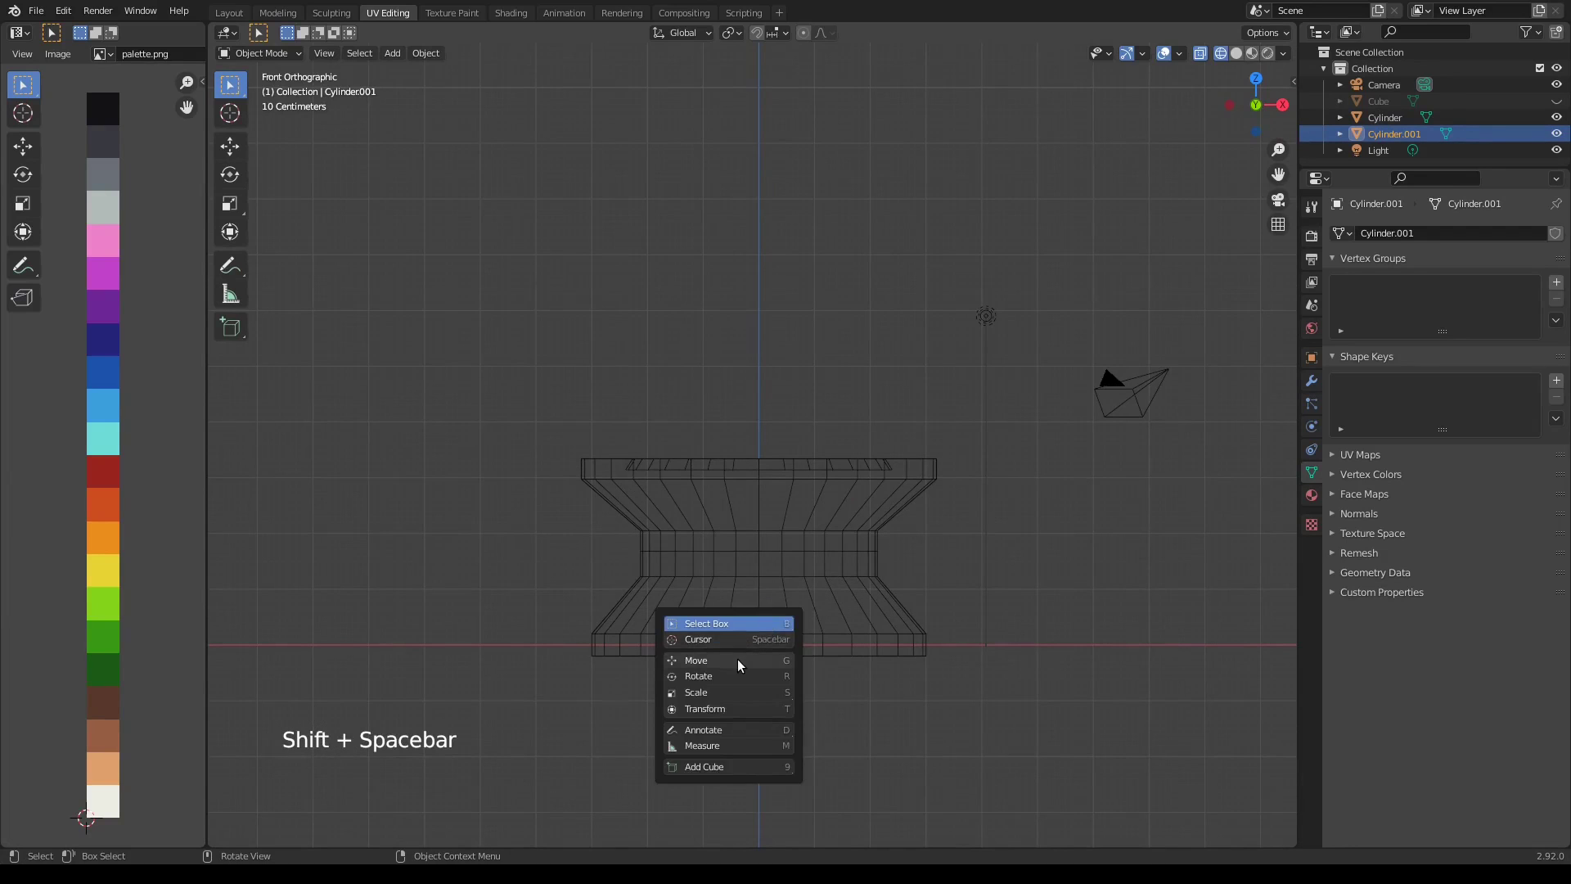
{"action": "left_click_drag", "start_coordinate": [758, 578], "coordinate": [757, 391]}
{"action": "right_click", "coordinate": [752, 601]}
{"action": "mouse_move", "coordinate": [765, 620]}
{"action": "left_click", "coordinate": [818, 632]}
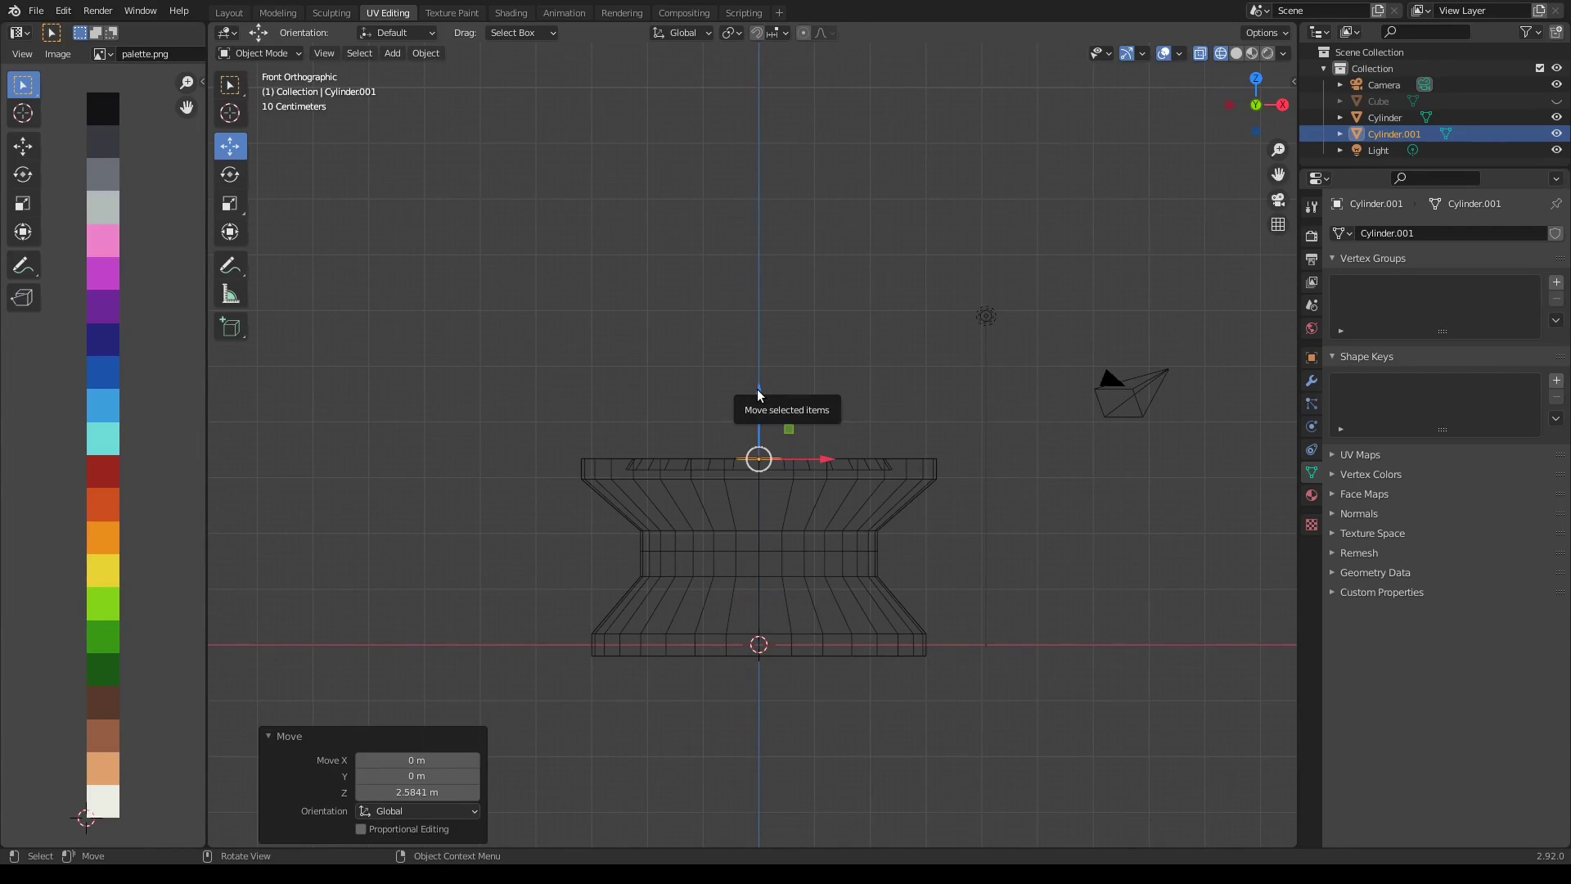
Return to solid shading, scale the small disc's UVs to 0 and place them on the dark brown palette swatch
{"action": "key", "text": "KP_7"}
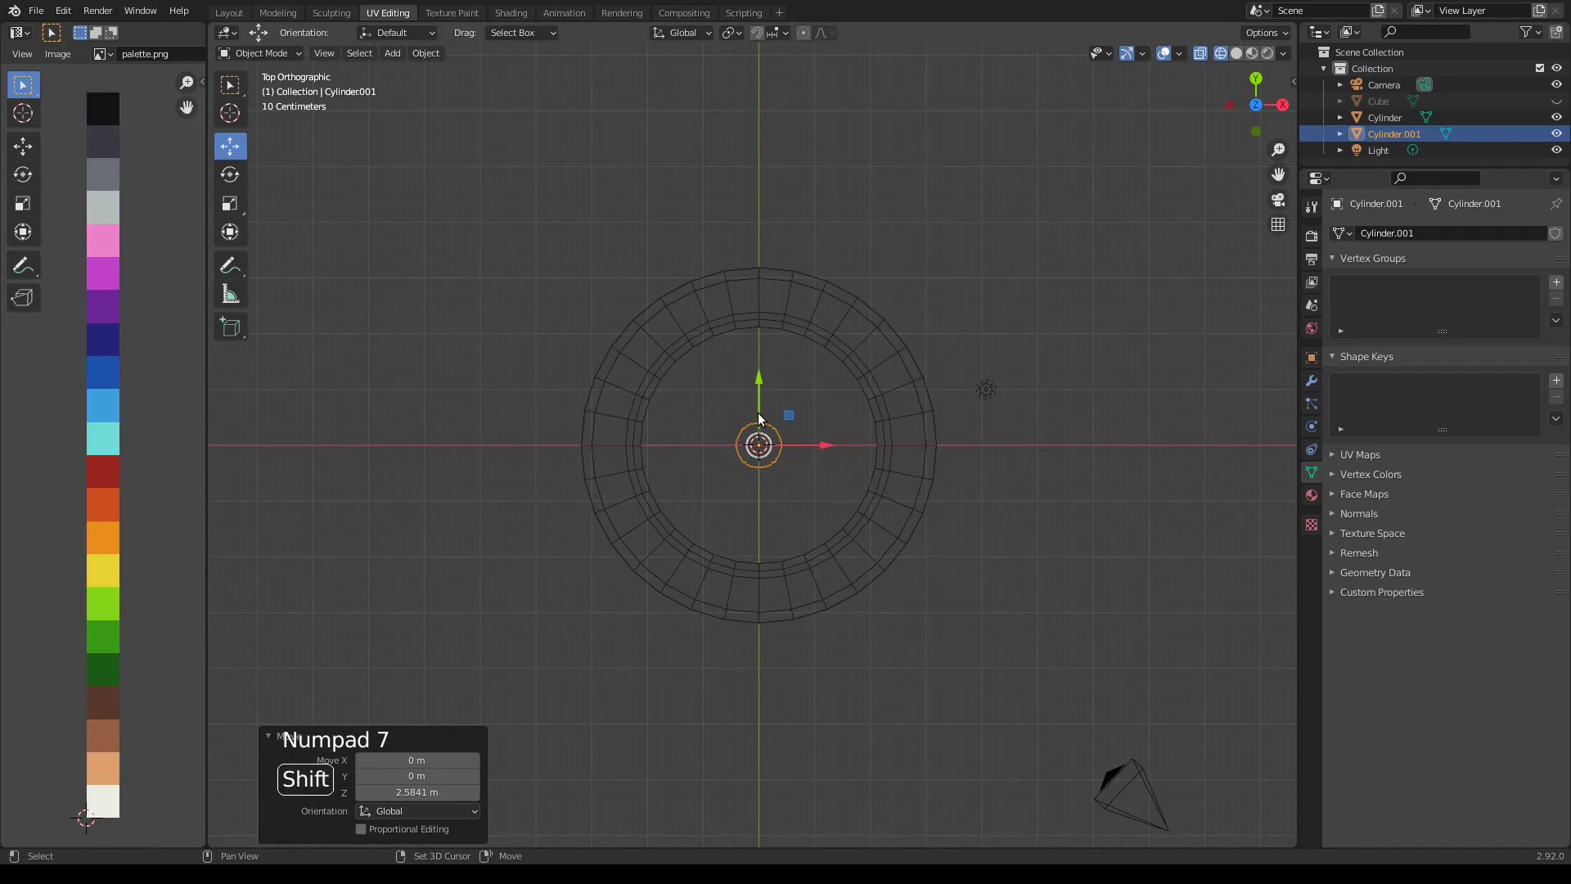
{"action": "key", "text": "shift+z"}
{"action": "key", "text": "Tab"}
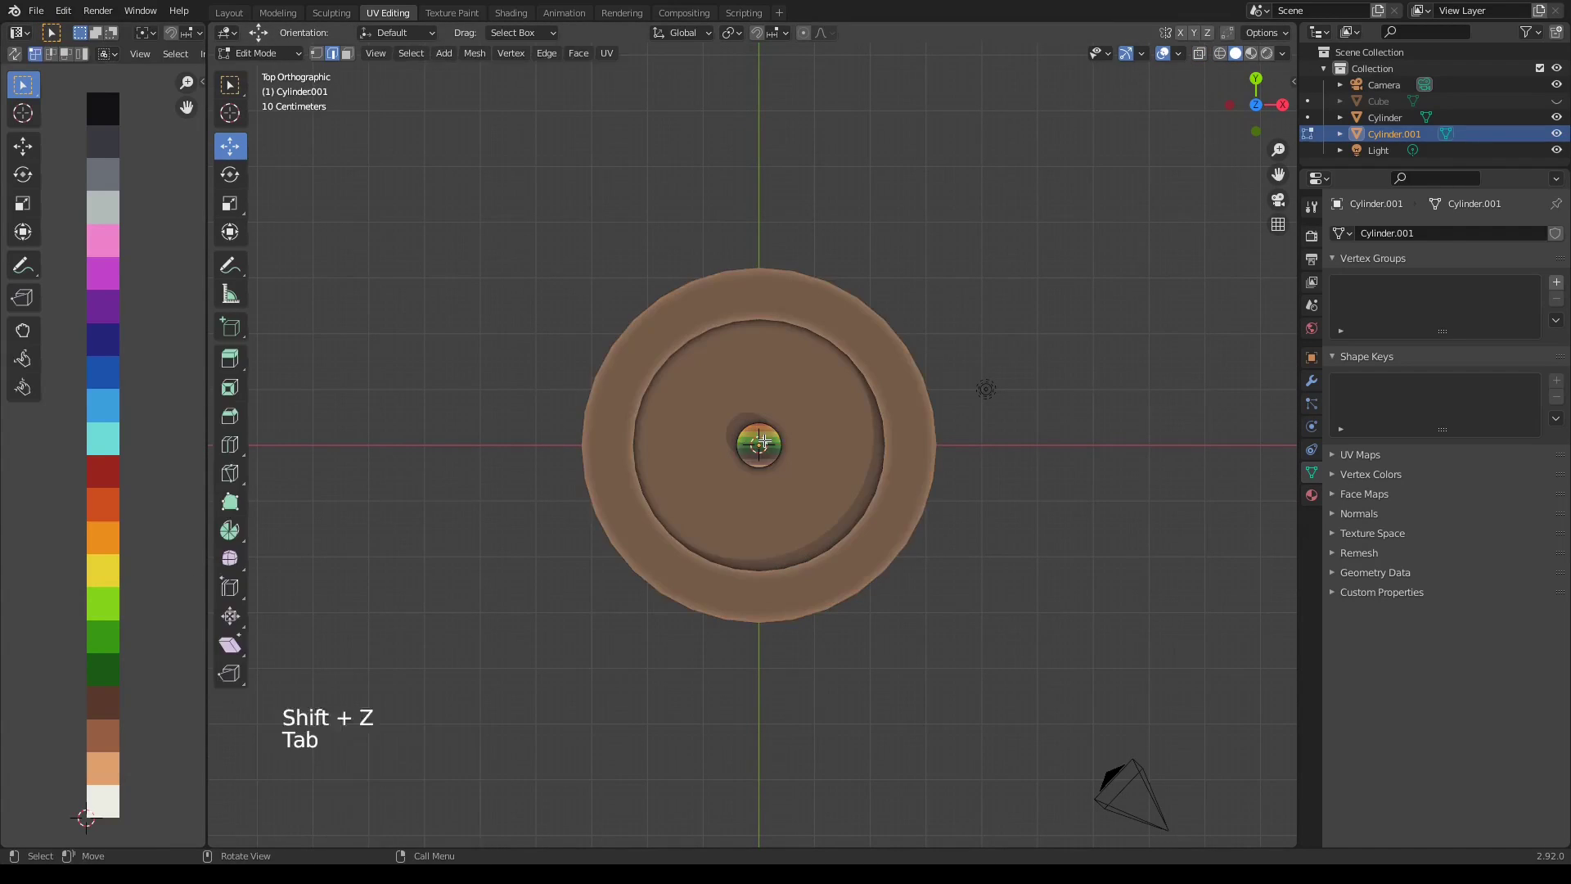
{"action": "key", "text": "a"}
{"action": "key", "text": "a"}
{"action": "key", "text": "s"}
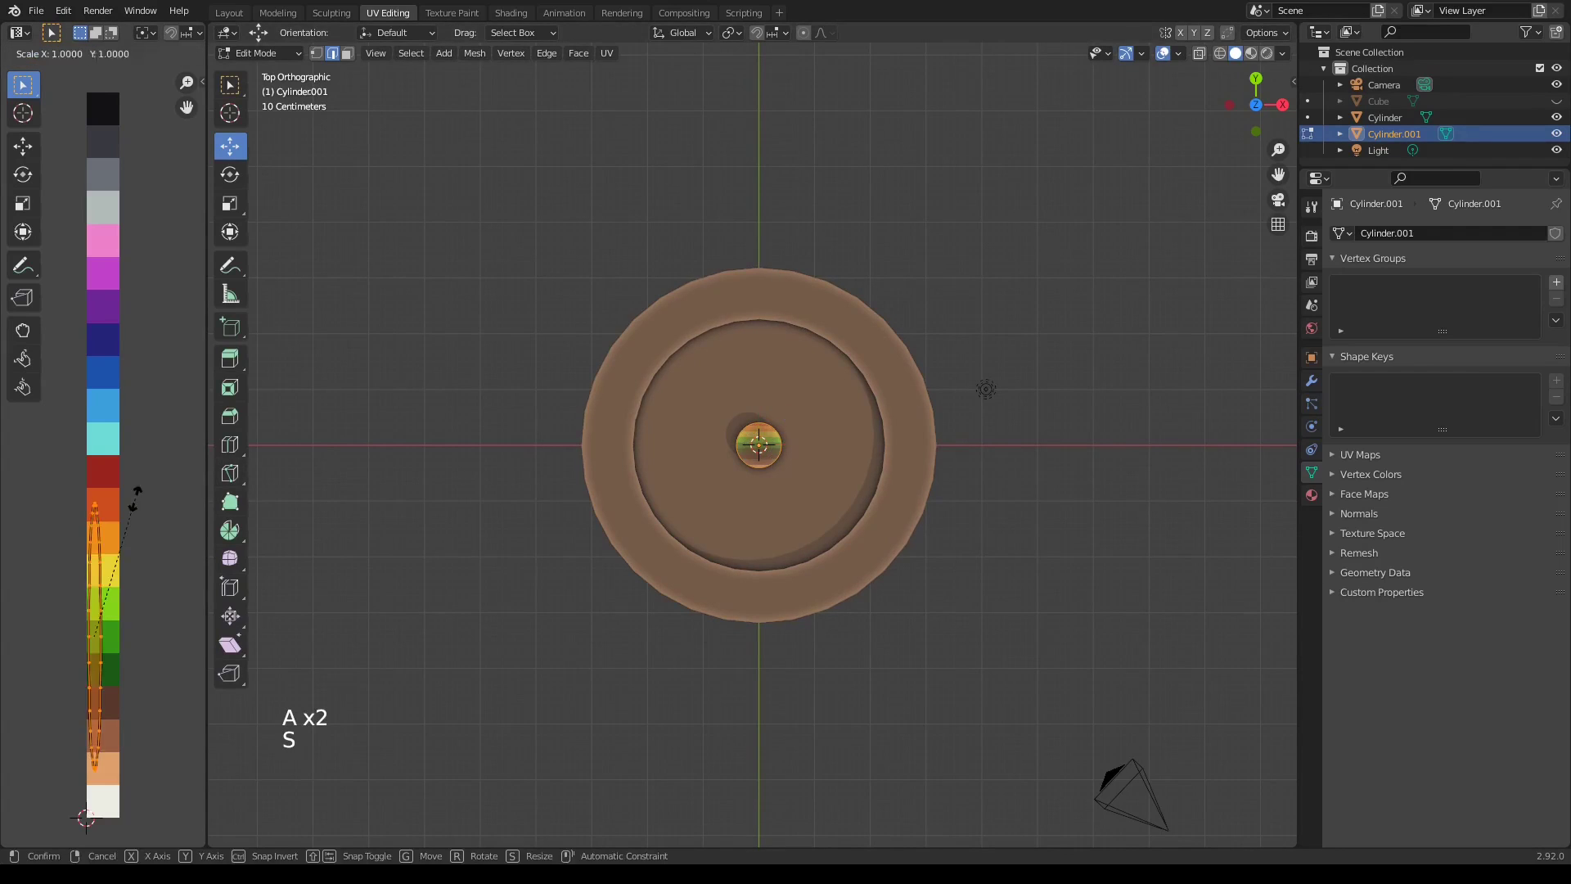
{"action": "key", "text": "0"}
{"action": "key", "text": "Return"}
{"action": "key", "text": "g"}
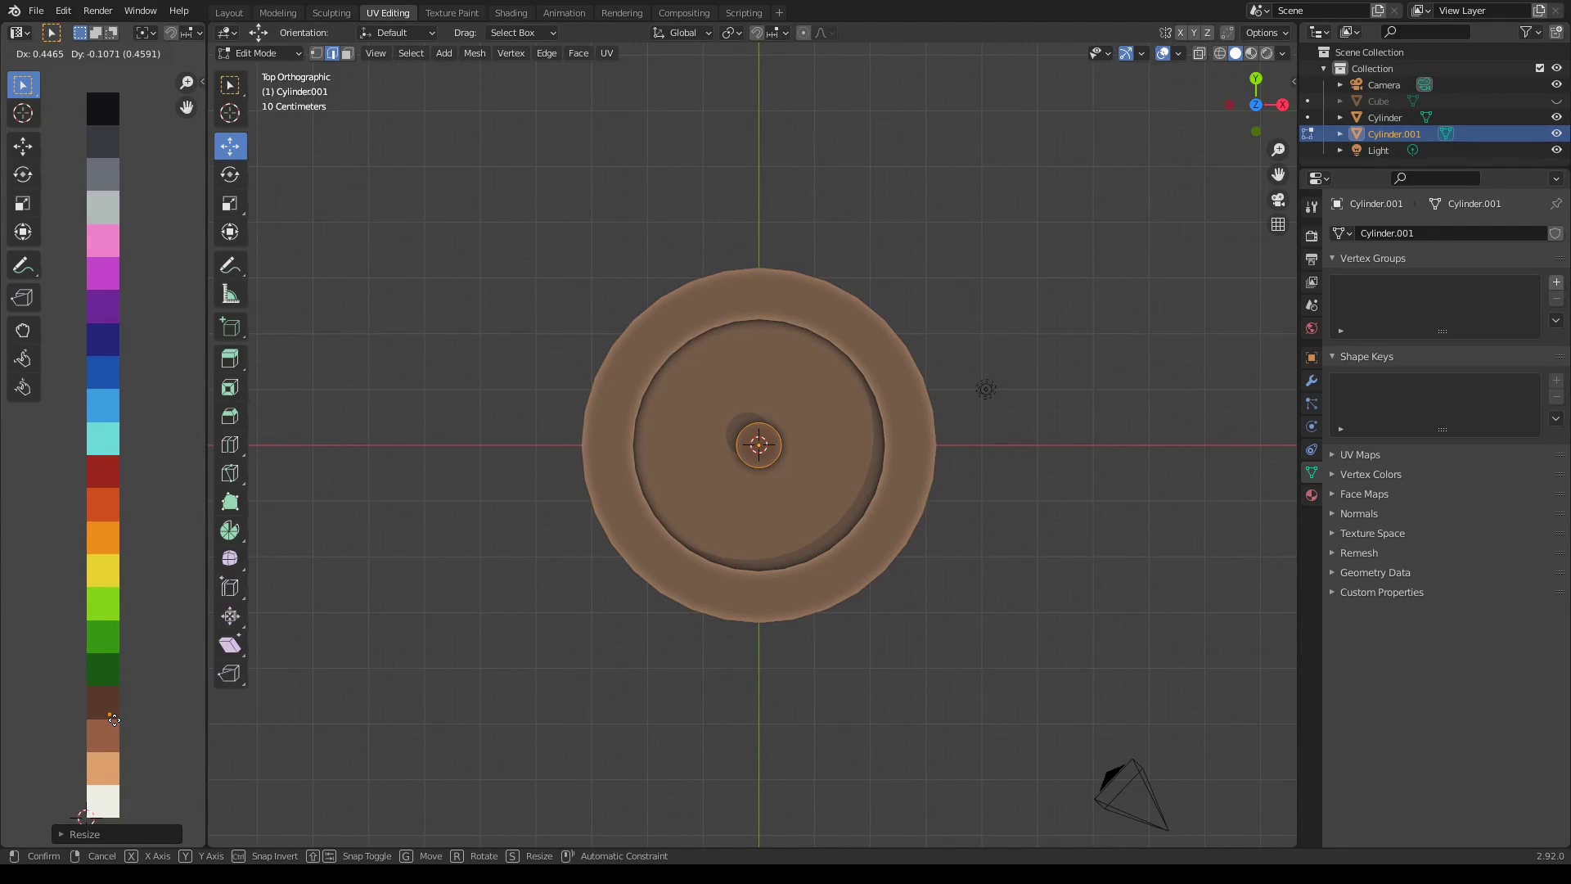
{"action": "left_click", "coordinate": [114, 720]}
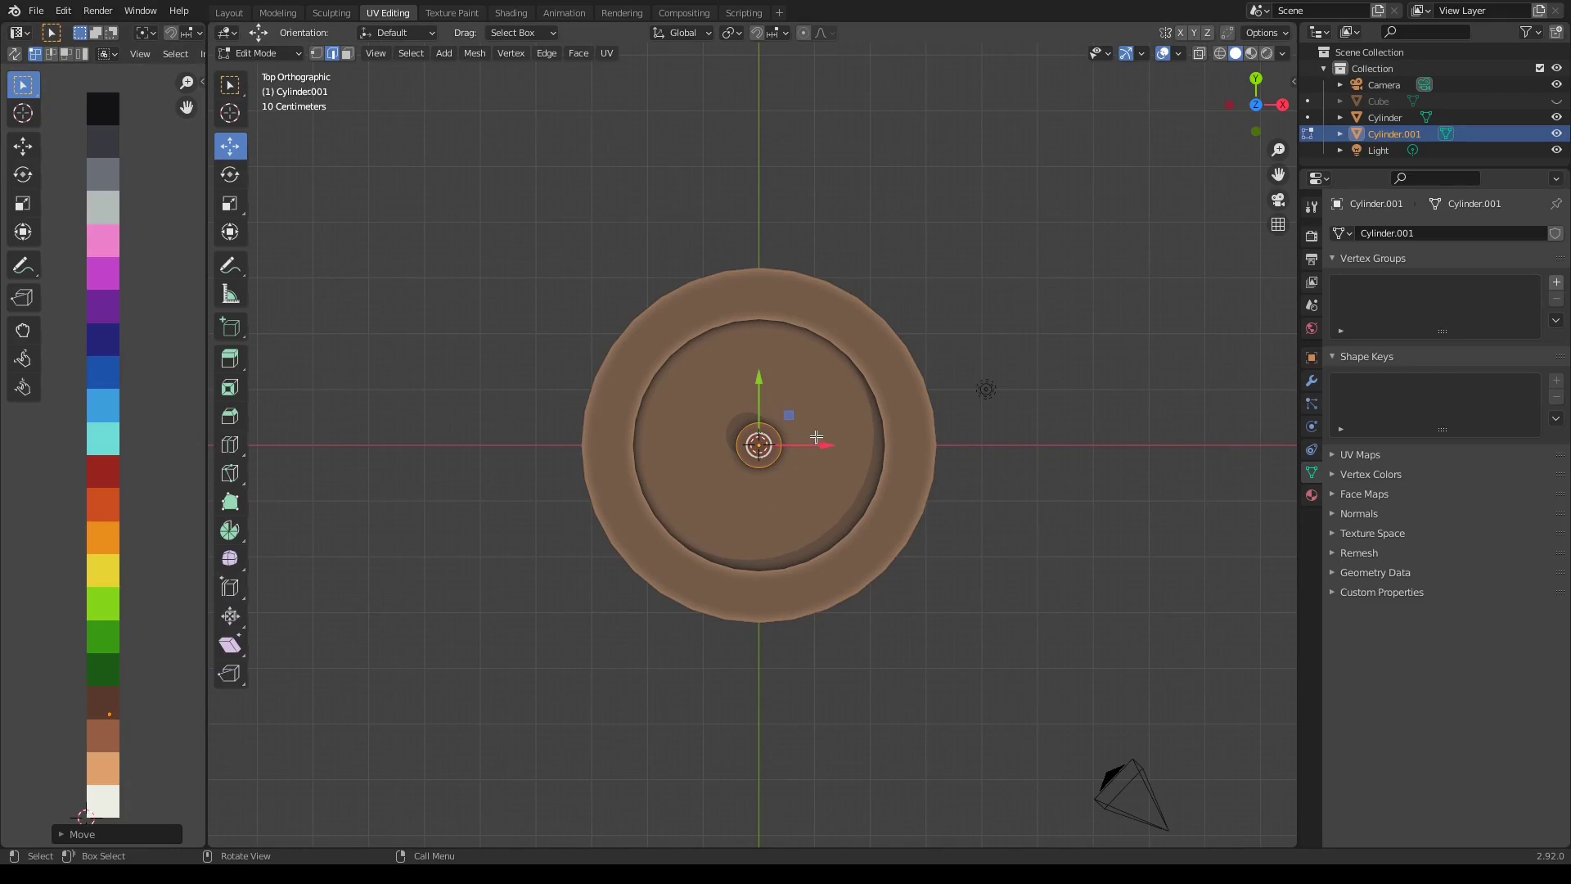
Extrude the disc upward about 0.97 m into a post, extrude another 0.18 m and scale the top to 0.767
{"action": "key", "text": "KP_1"}
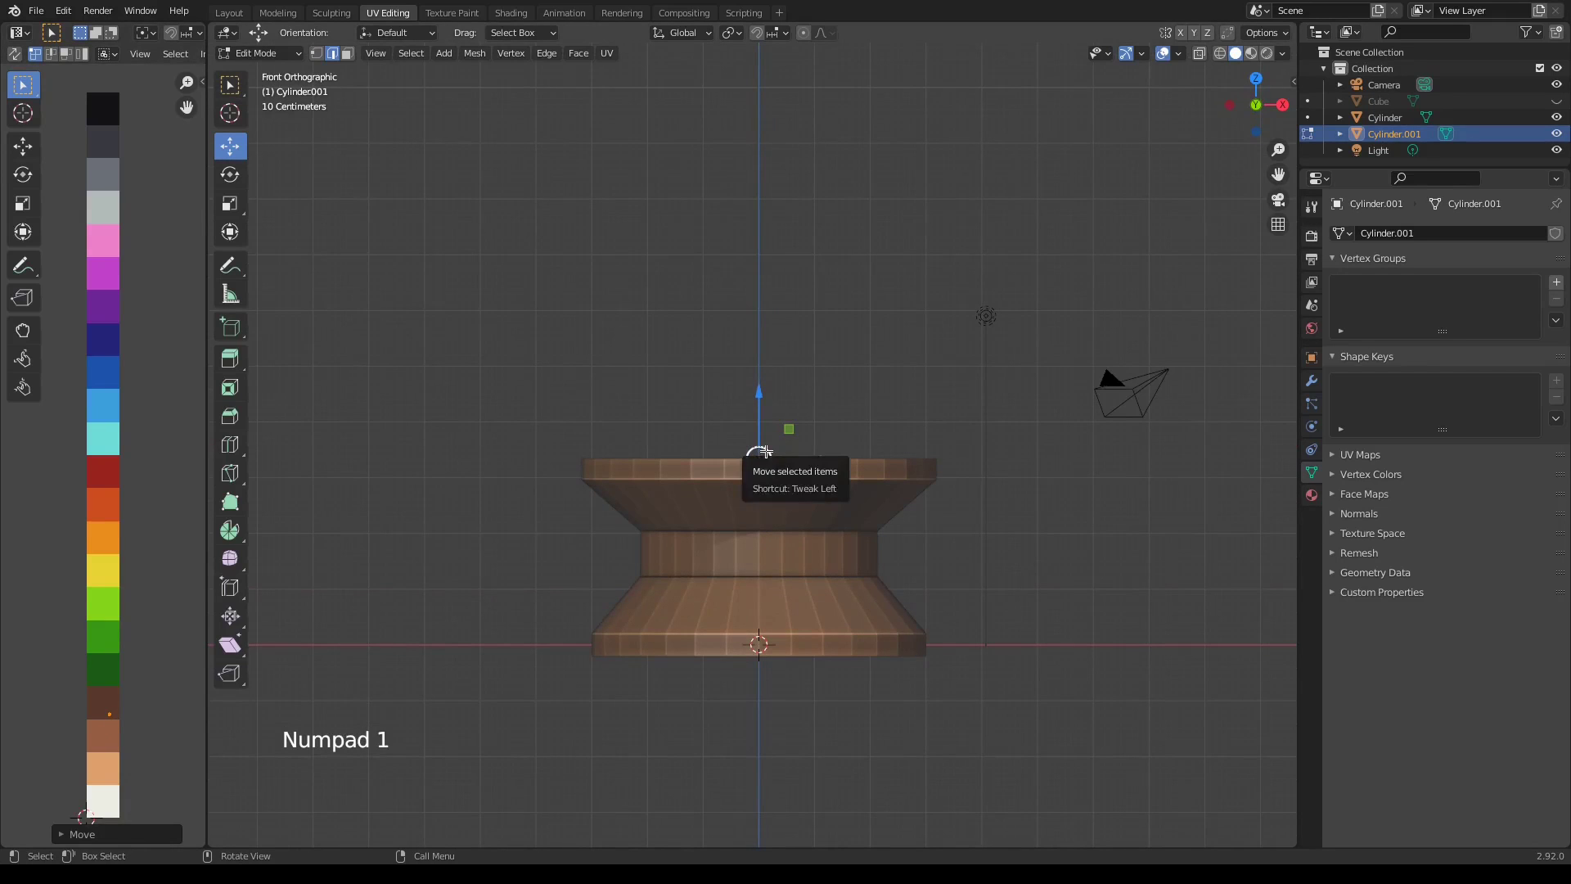
{"action": "key", "text": "e"}
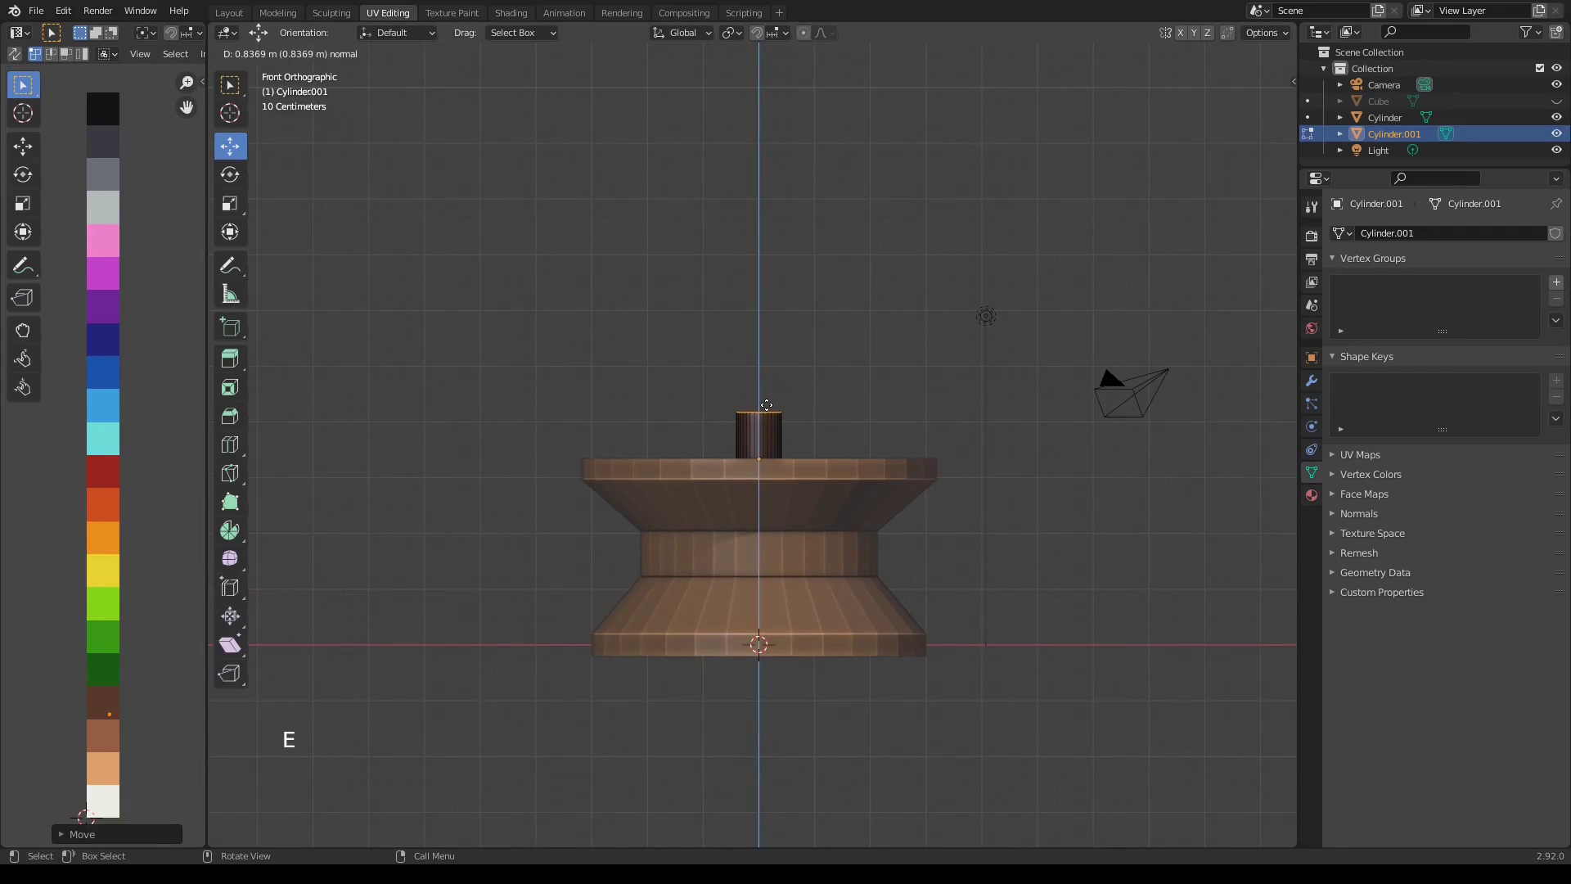
{"action": "left_click", "coordinate": [766, 401]}
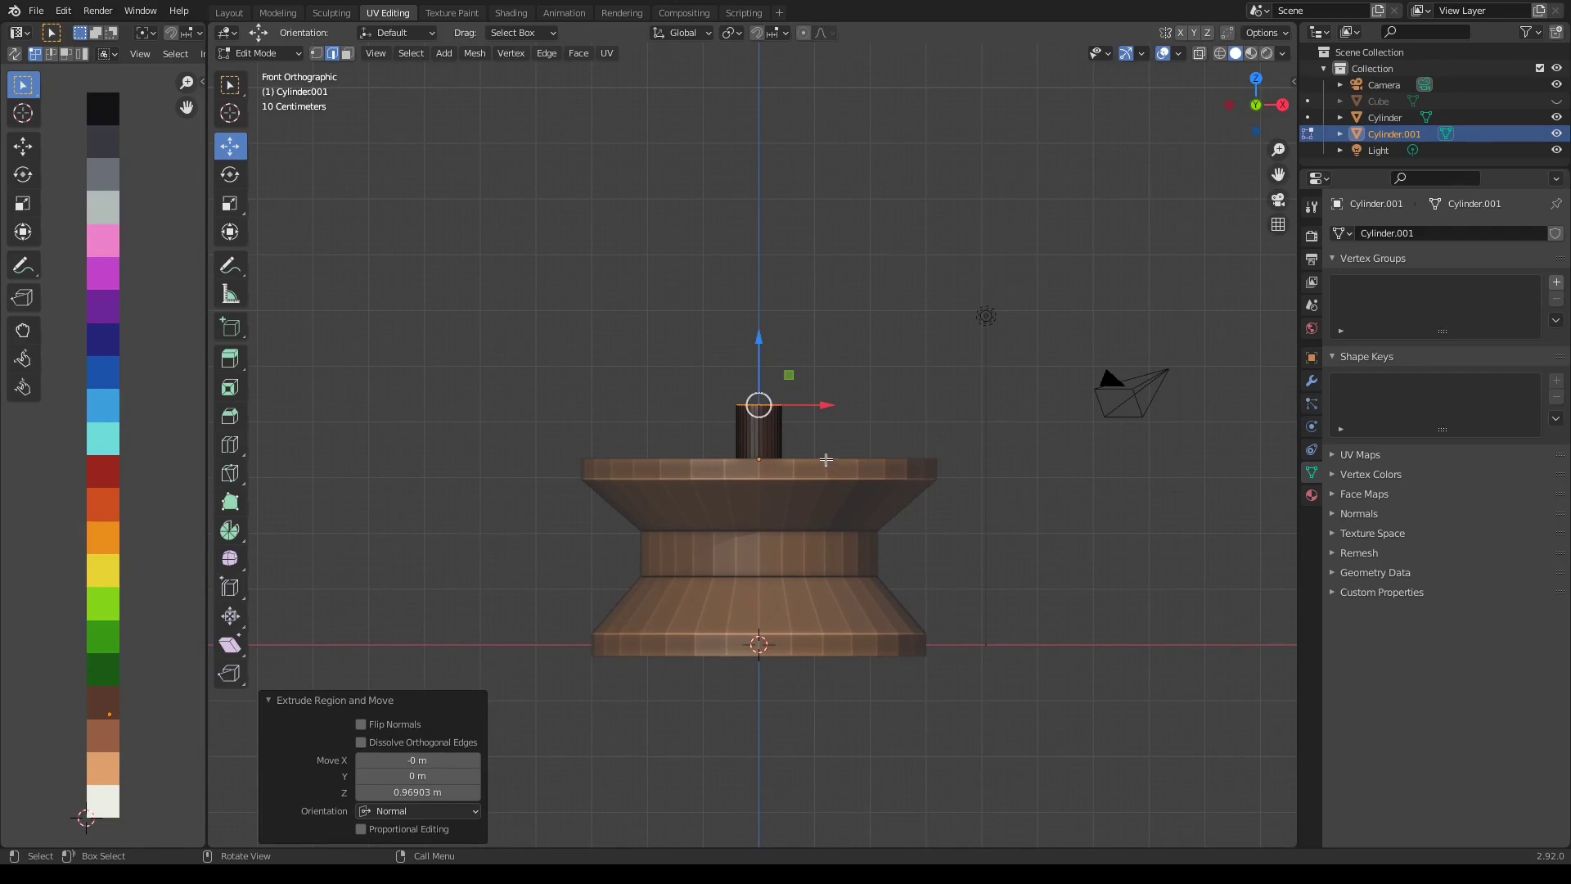
{"action": "key", "text": "e"}
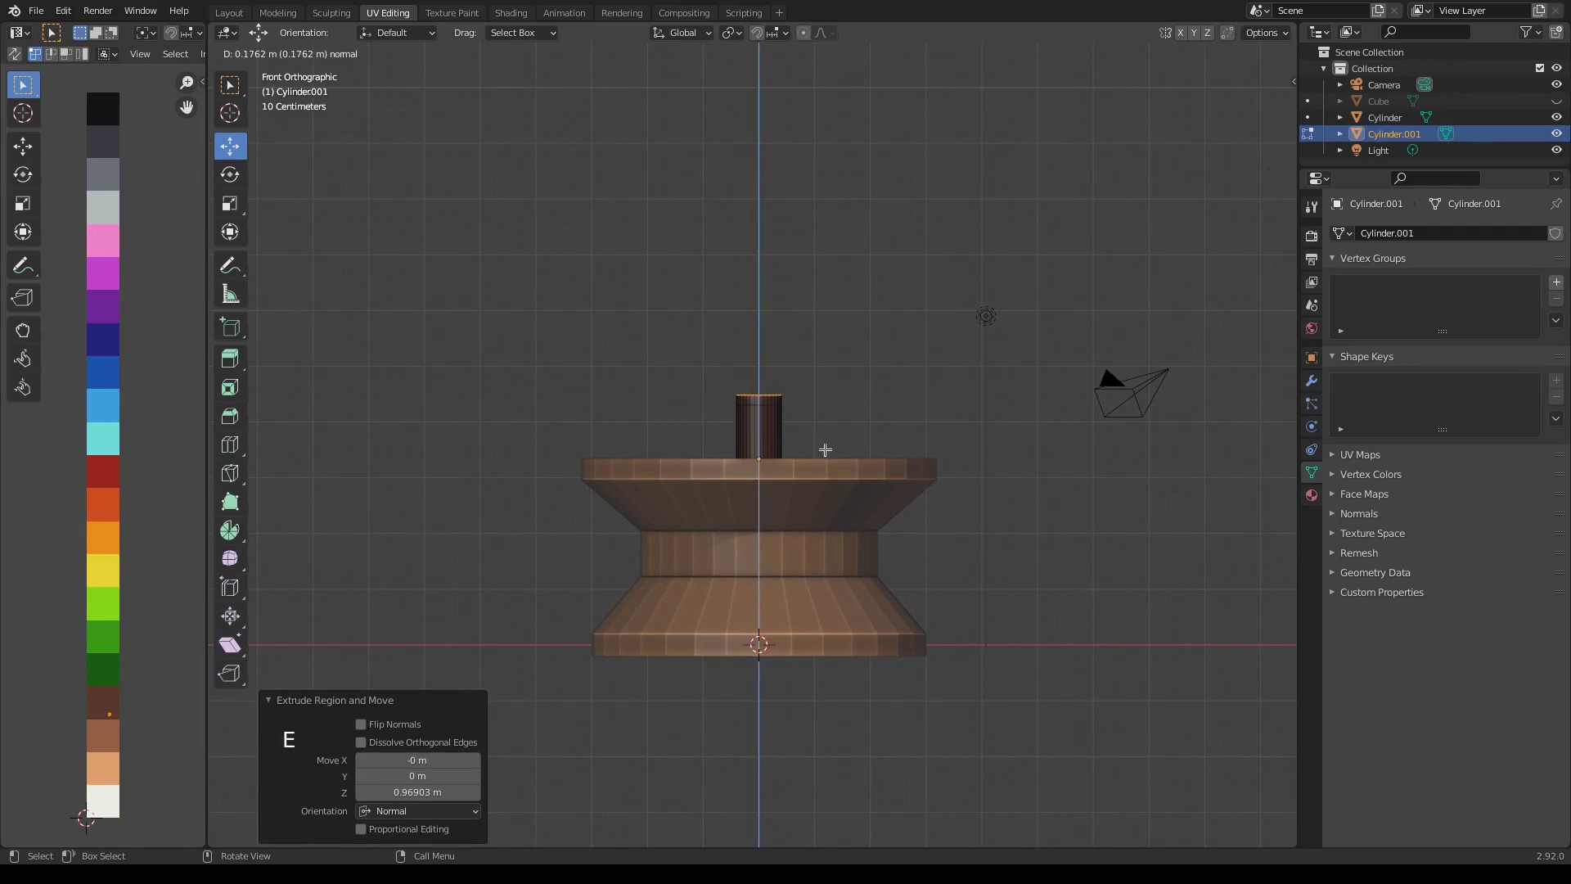
{"action": "left_click", "coordinate": [825, 449]}
{"action": "key", "text": "s"}
{"action": "left_click", "coordinate": [825, 437]}
Form a bulge on the post by extruding about 0.23 m and scaling to 1.465, then extruding again and scaling to 0.555
{"action": "key", "text": "e"}
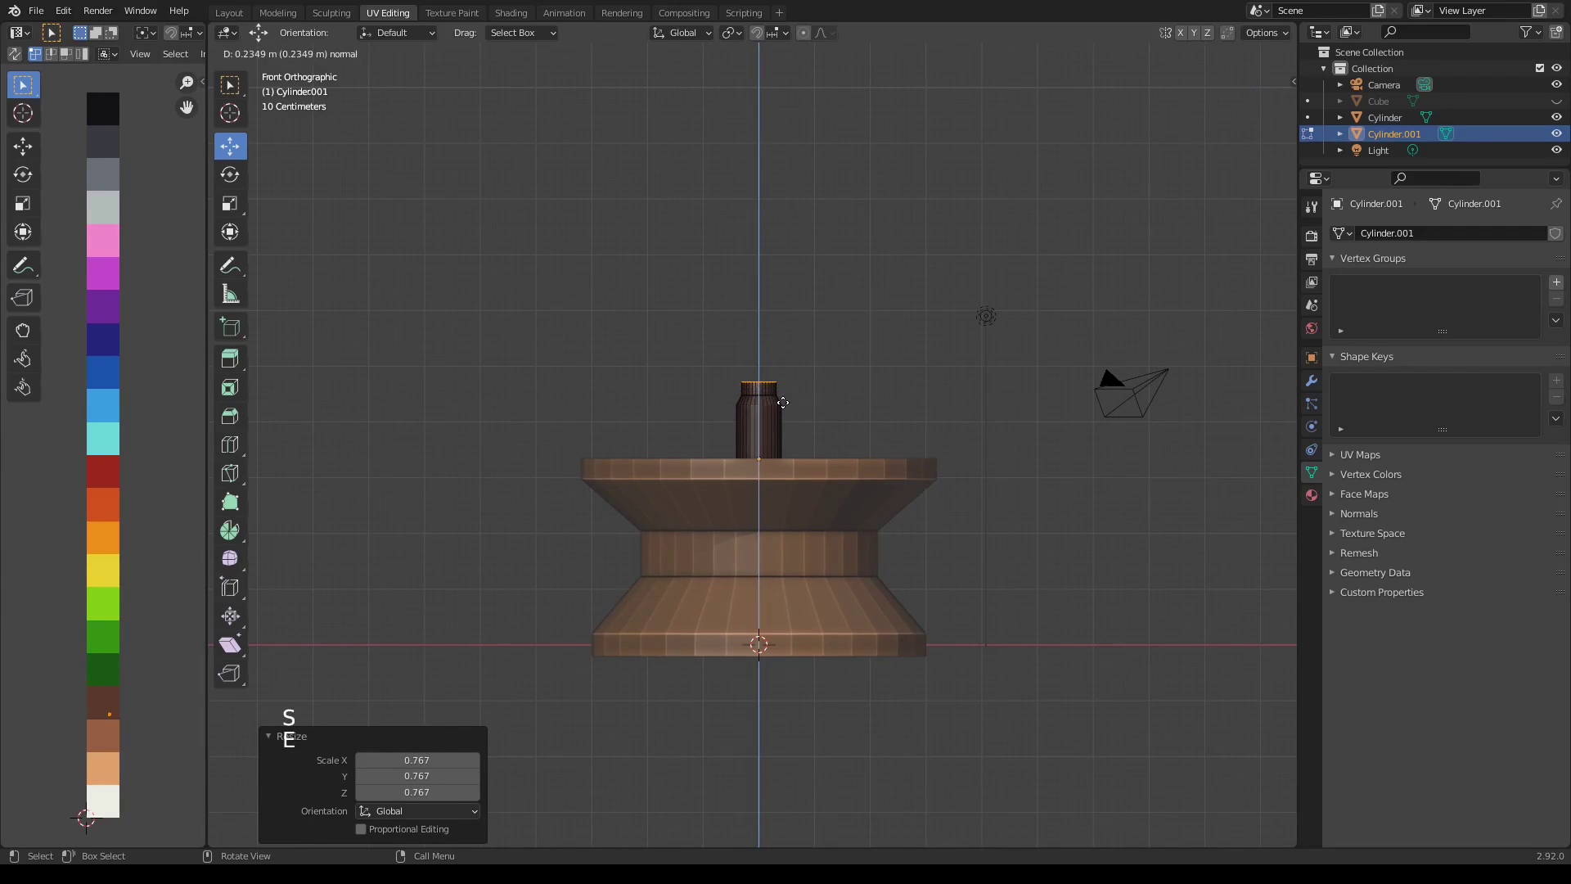
{"action": "left_click", "coordinate": [835, 410]}
{"action": "key", "text": "s"}
{"action": "left_click", "coordinate": [861, 404]}
{"action": "key", "text": "e"}
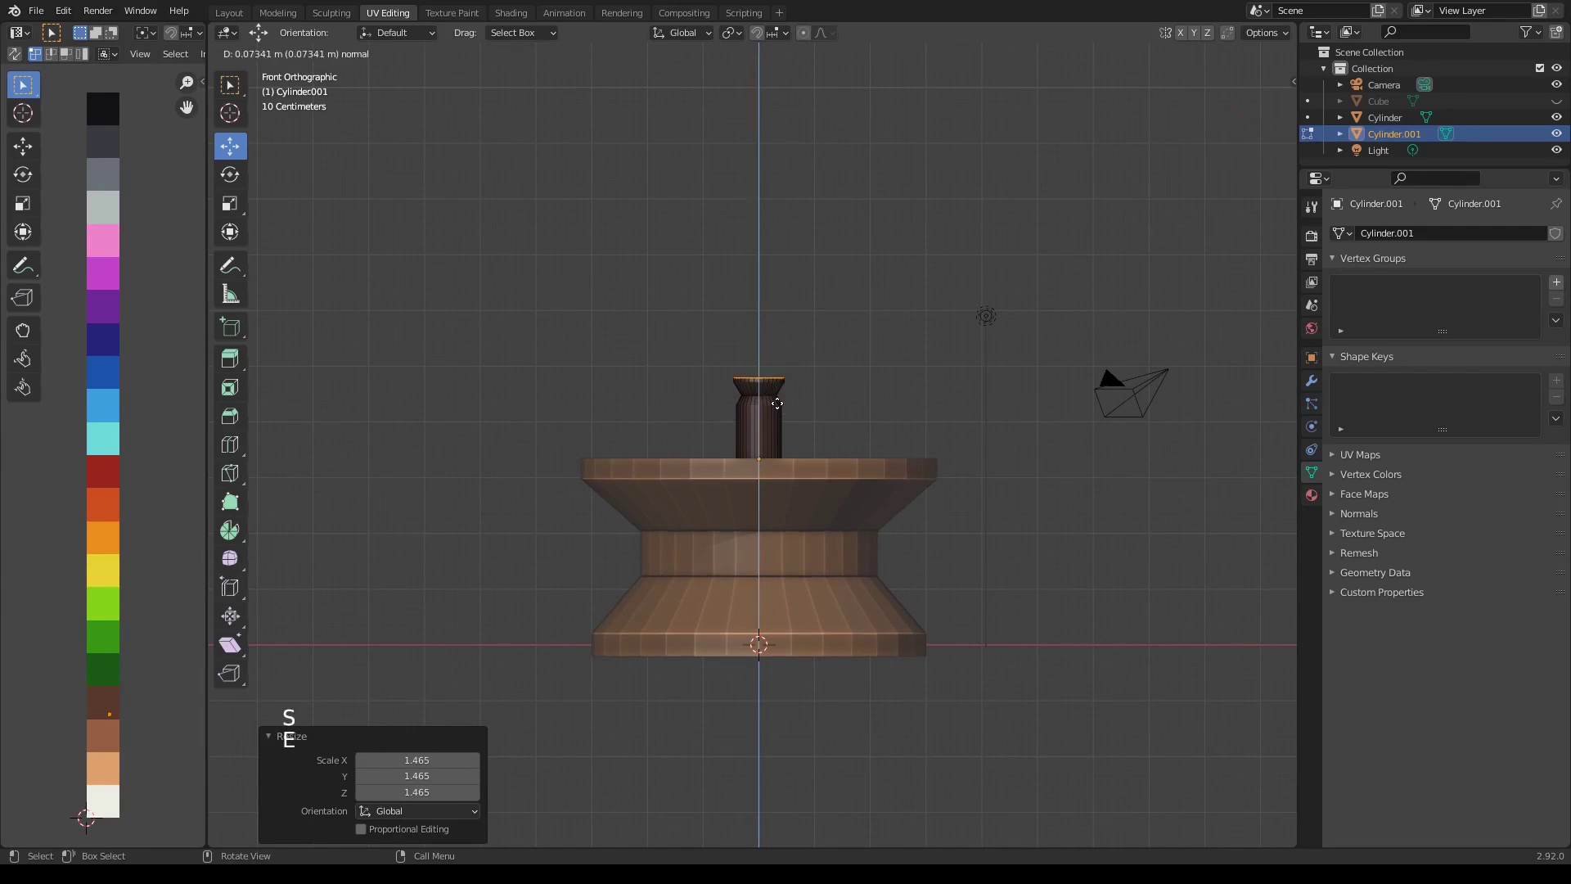
{"action": "left_click", "coordinate": [851, 392]}
{"action": "key", "text": "s"}
{"action": "left_click", "coordinate": [769, 381]}
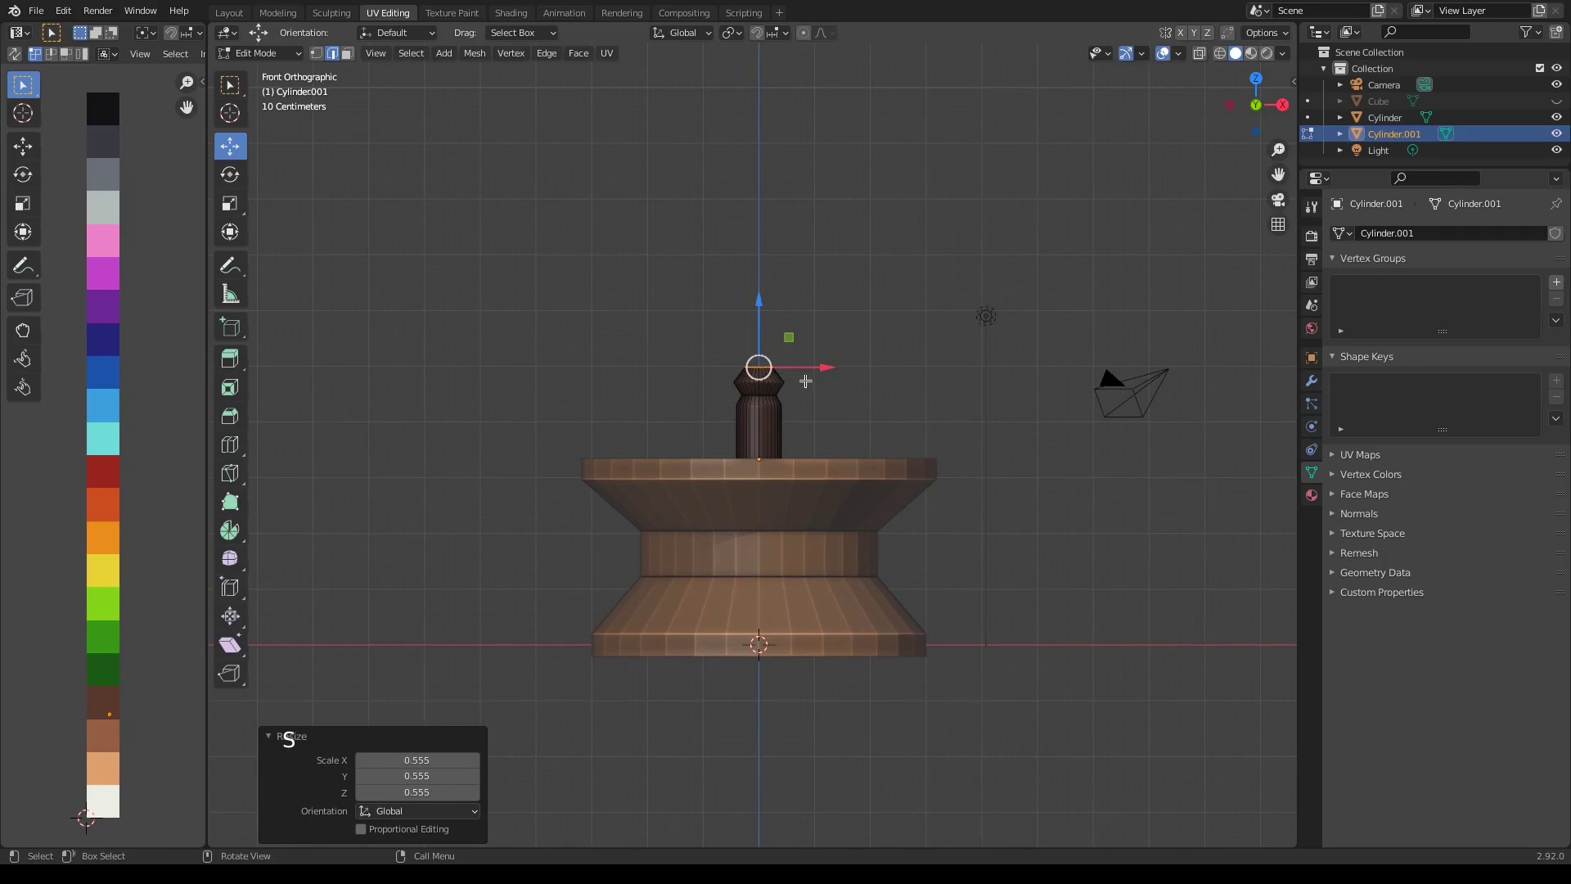
Extrude the post's top about 0.25 m as a neck, extrude another 0.6 m and flare its top by scaling to 2.038
{"action": "key", "text": "e"}
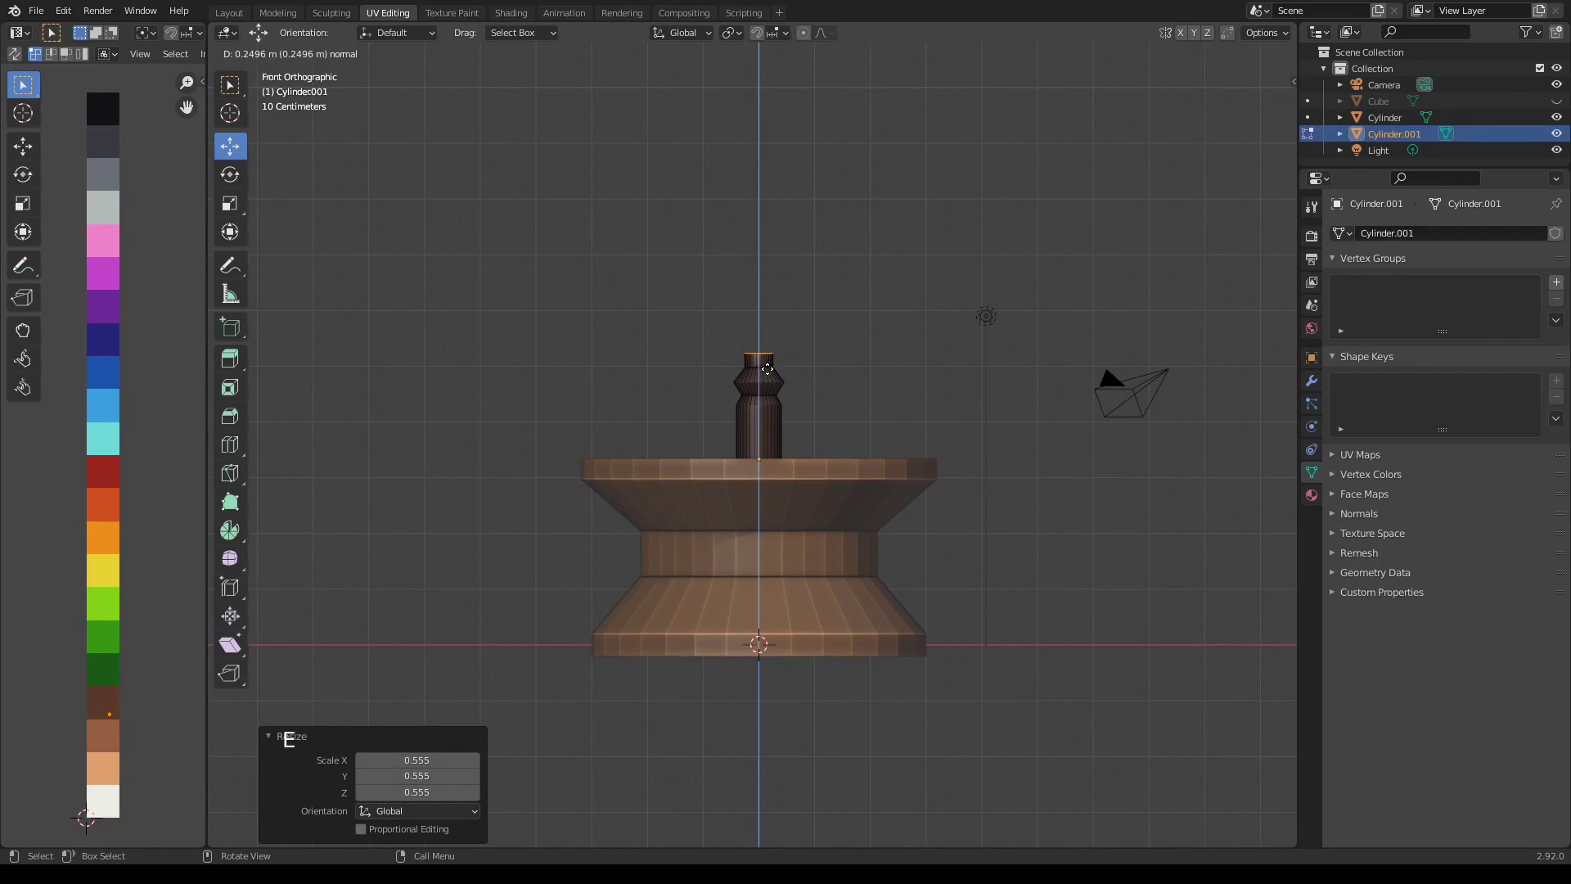
{"action": "left_click", "coordinate": [769, 367]}
{"action": "key", "text": "e"}
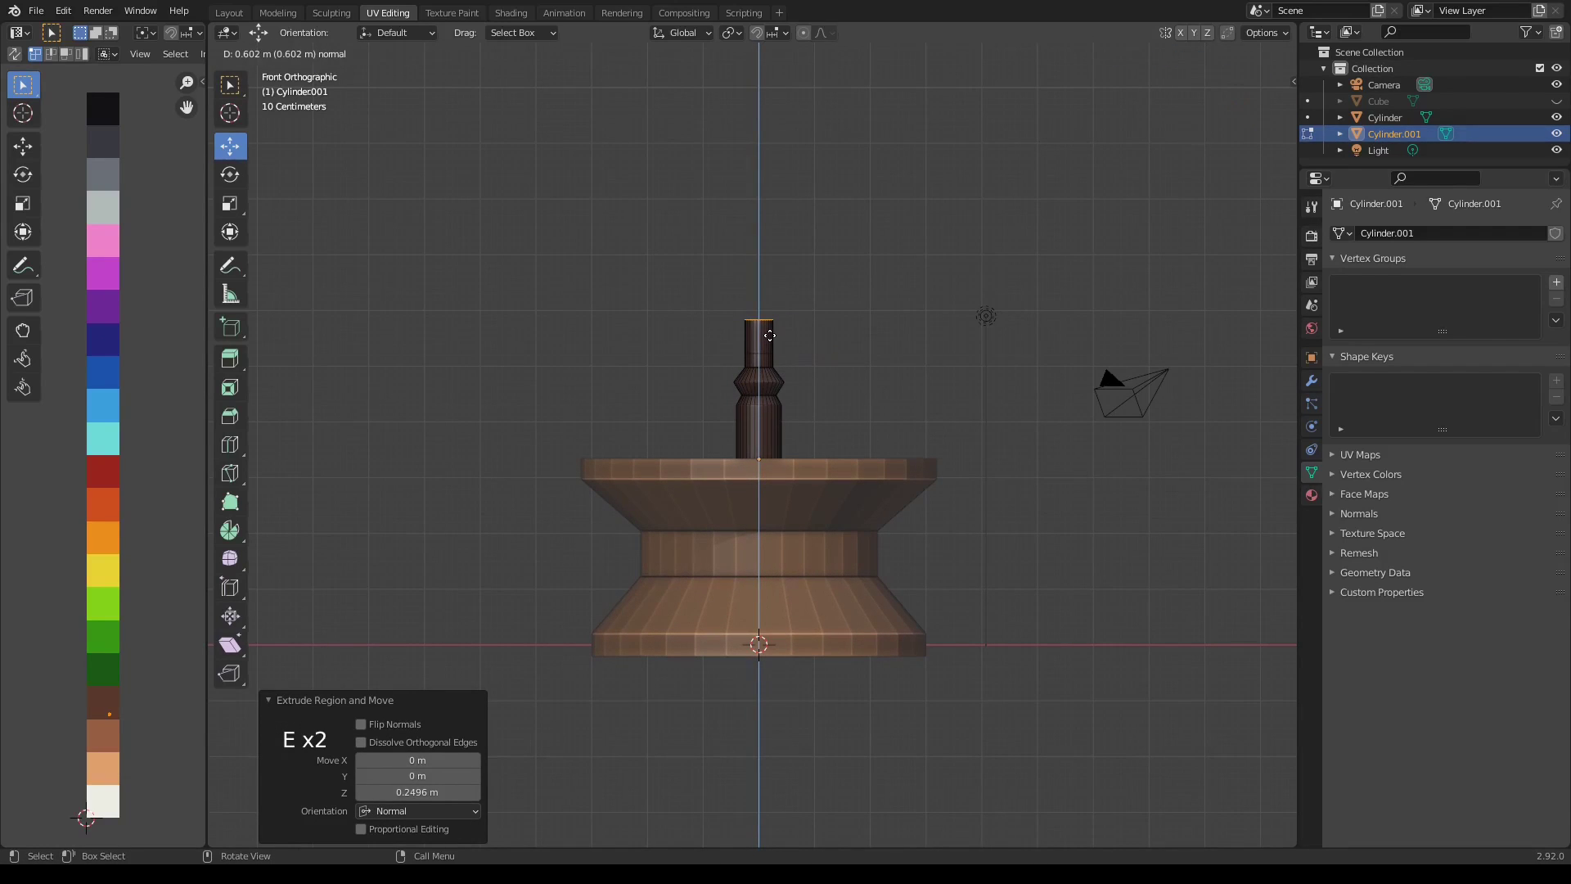
{"action": "left_click", "coordinate": [770, 326]}
{"action": "key", "text": "s"}
{"action": "left_click", "coordinate": [894, 372]}
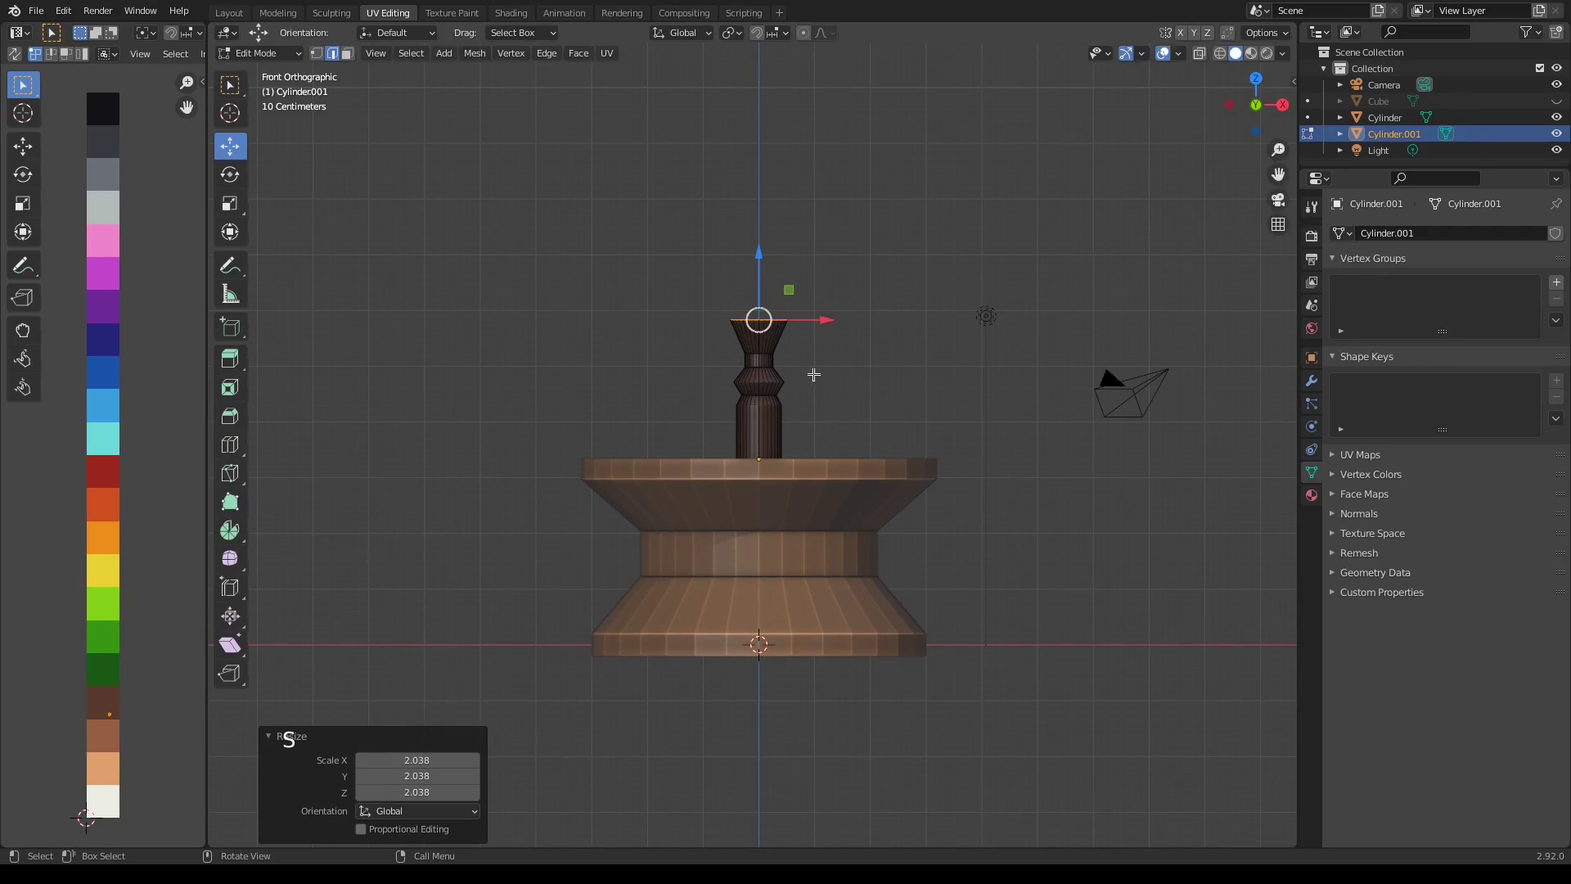
Extrude the flared top about 1.4 m upward and taper it by scaling the top face to 0.537
{"action": "key", "text": "e"}
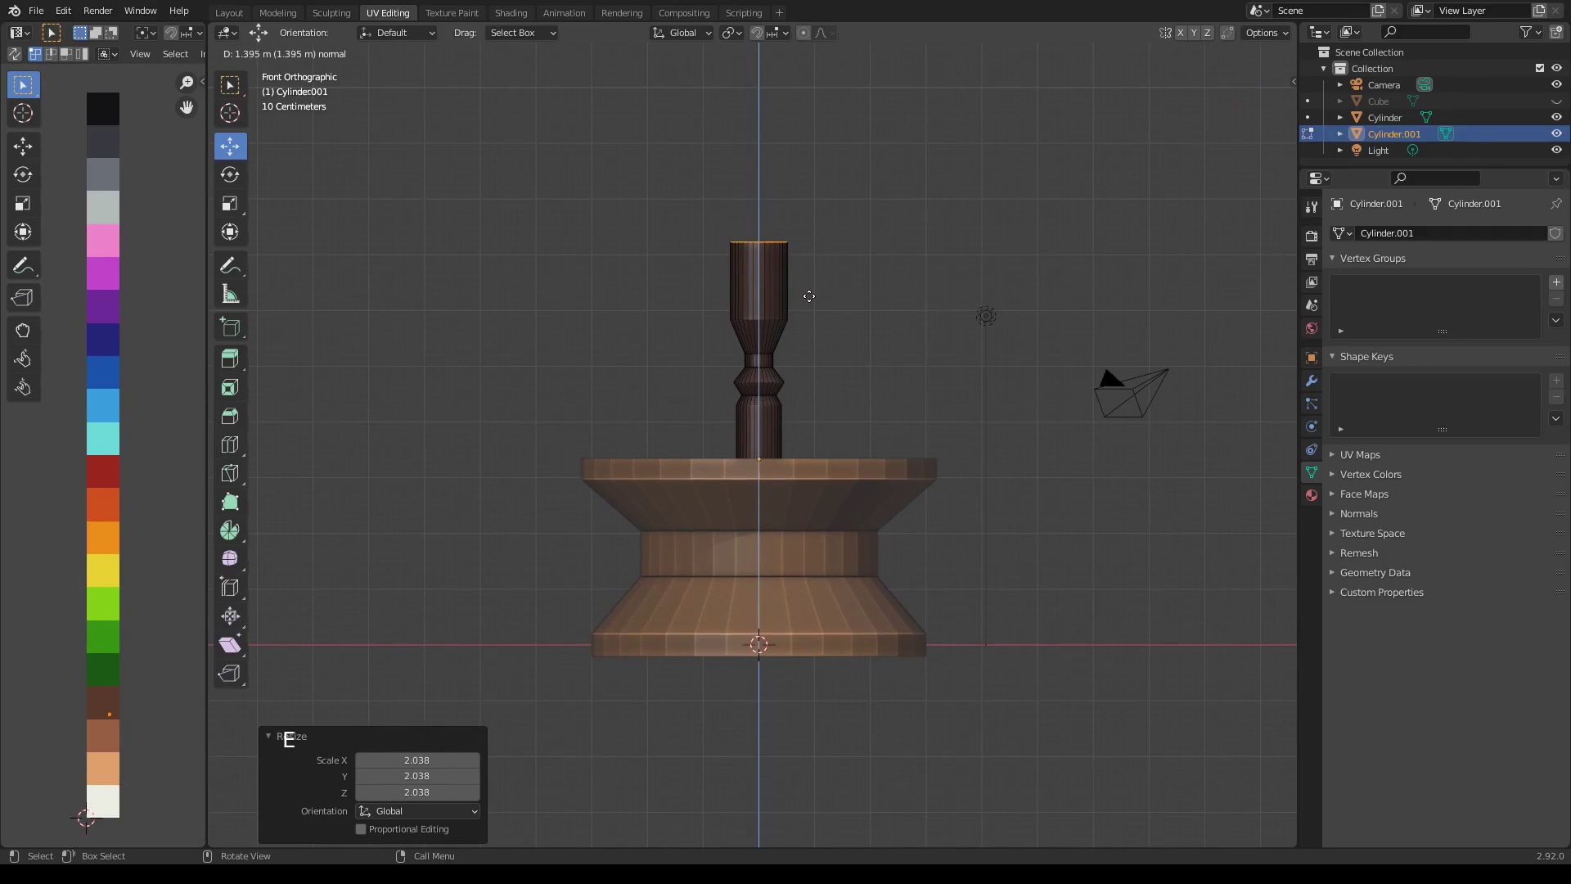
{"action": "left_click", "coordinate": [812, 304]}
{"action": "key", "text": "s"}
{"action": "left_click", "coordinate": [788, 293]}
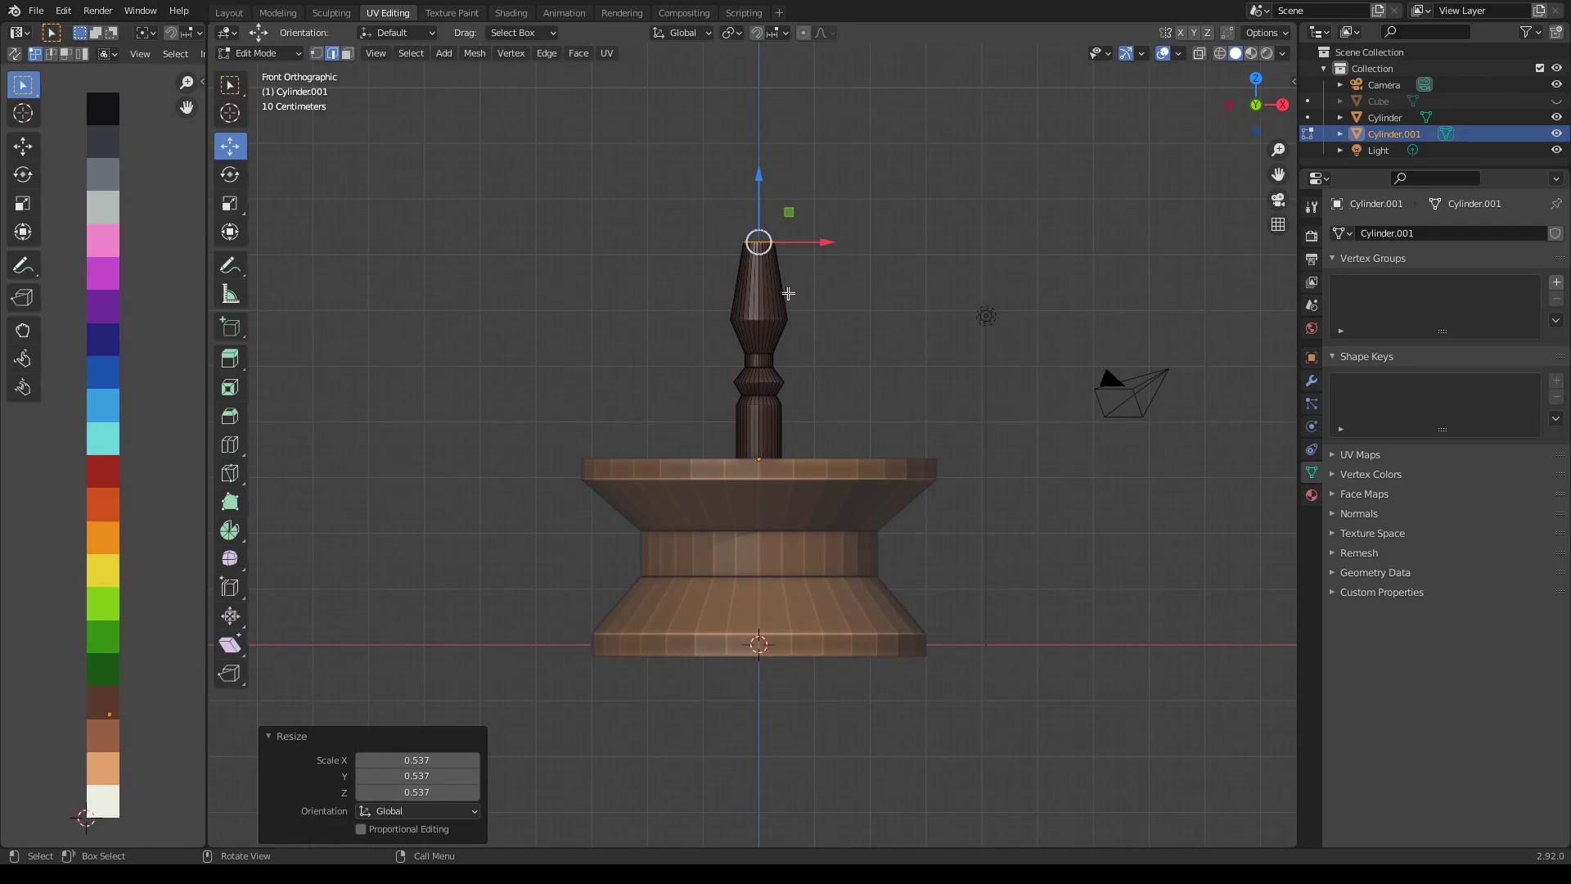
Extrude the post's top about 0.62 m upward and extrude another thin ring of about 0.07 m on top of it
{"action": "key", "text": "e"}
{"action": "left_click", "coordinate": [775, 245]}
{"action": "key", "text": "e"}
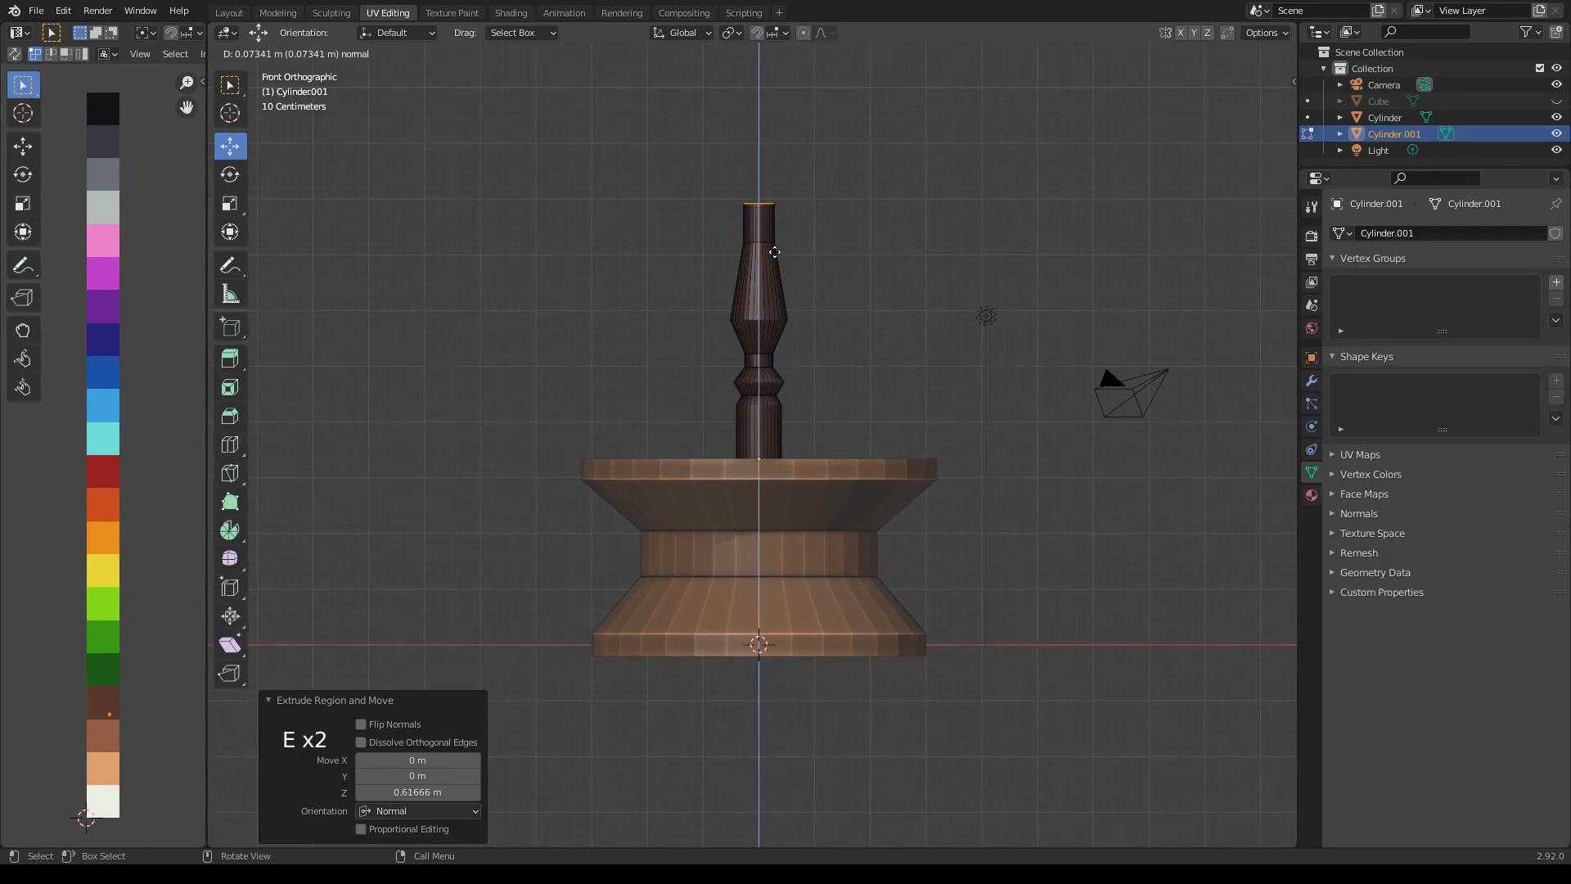
{"action": "left_click", "coordinate": [775, 252]}
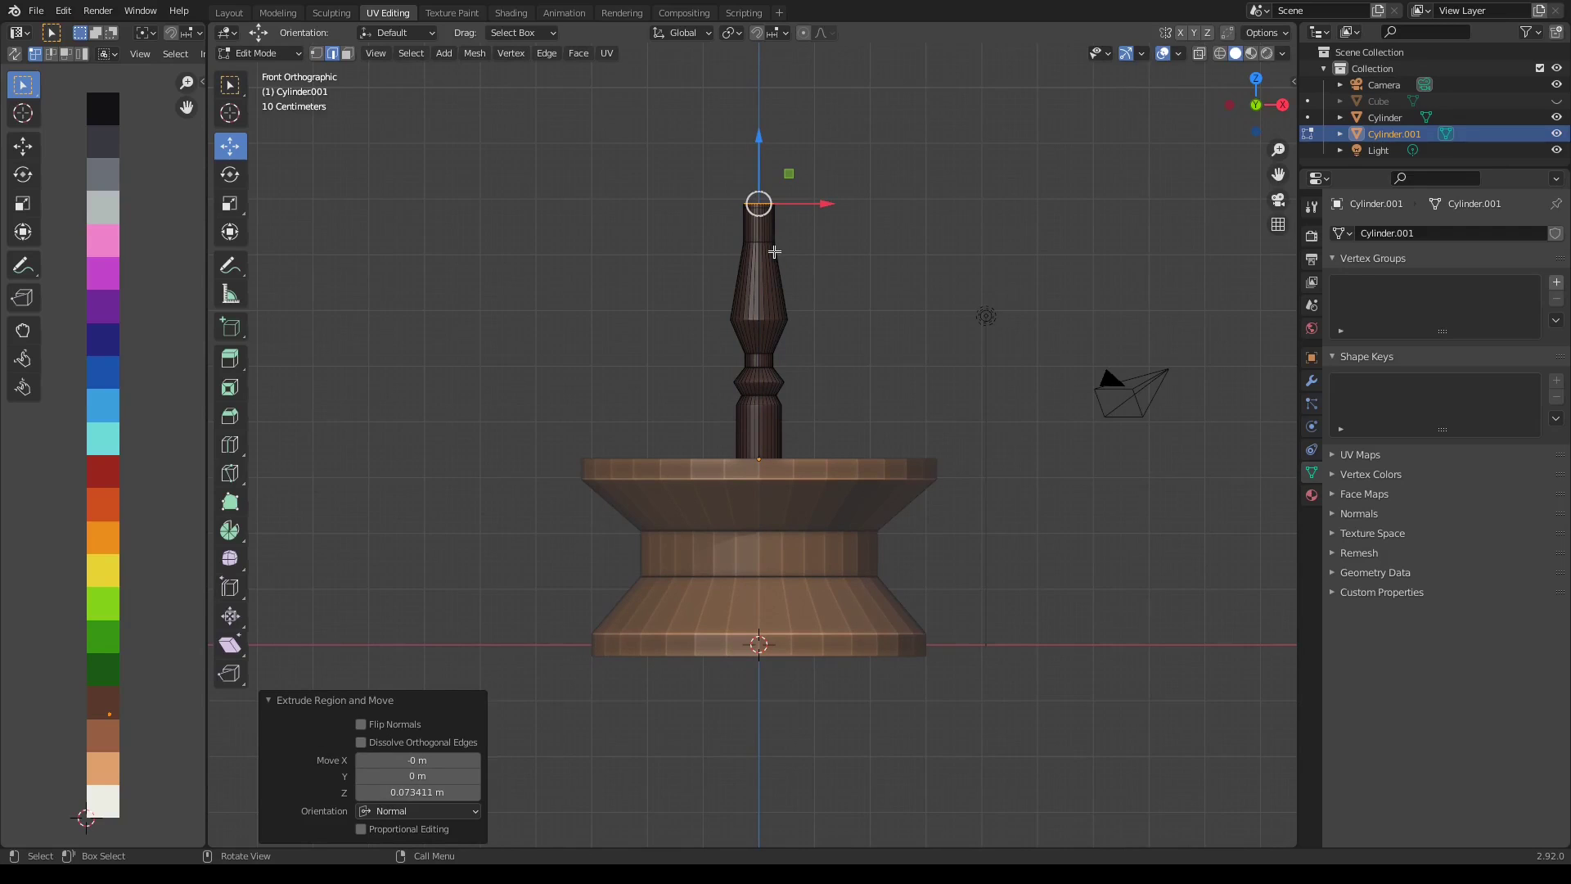
Scale the topmost edge loop up slightly to form a protruding lip and lower it about 0.03 m
{"action": "scroll", "coordinate": [775, 252], "scroll_direction": "up", "scroll_amount": 2}
{"action": "middle_click_drag", "start_coordinate": [785, 155], "coordinate": [808, 386], "text": "shift"}
{"action": "scroll", "coordinate": [807, 386], "scroll_direction": "up", "scroll_amount": 2}
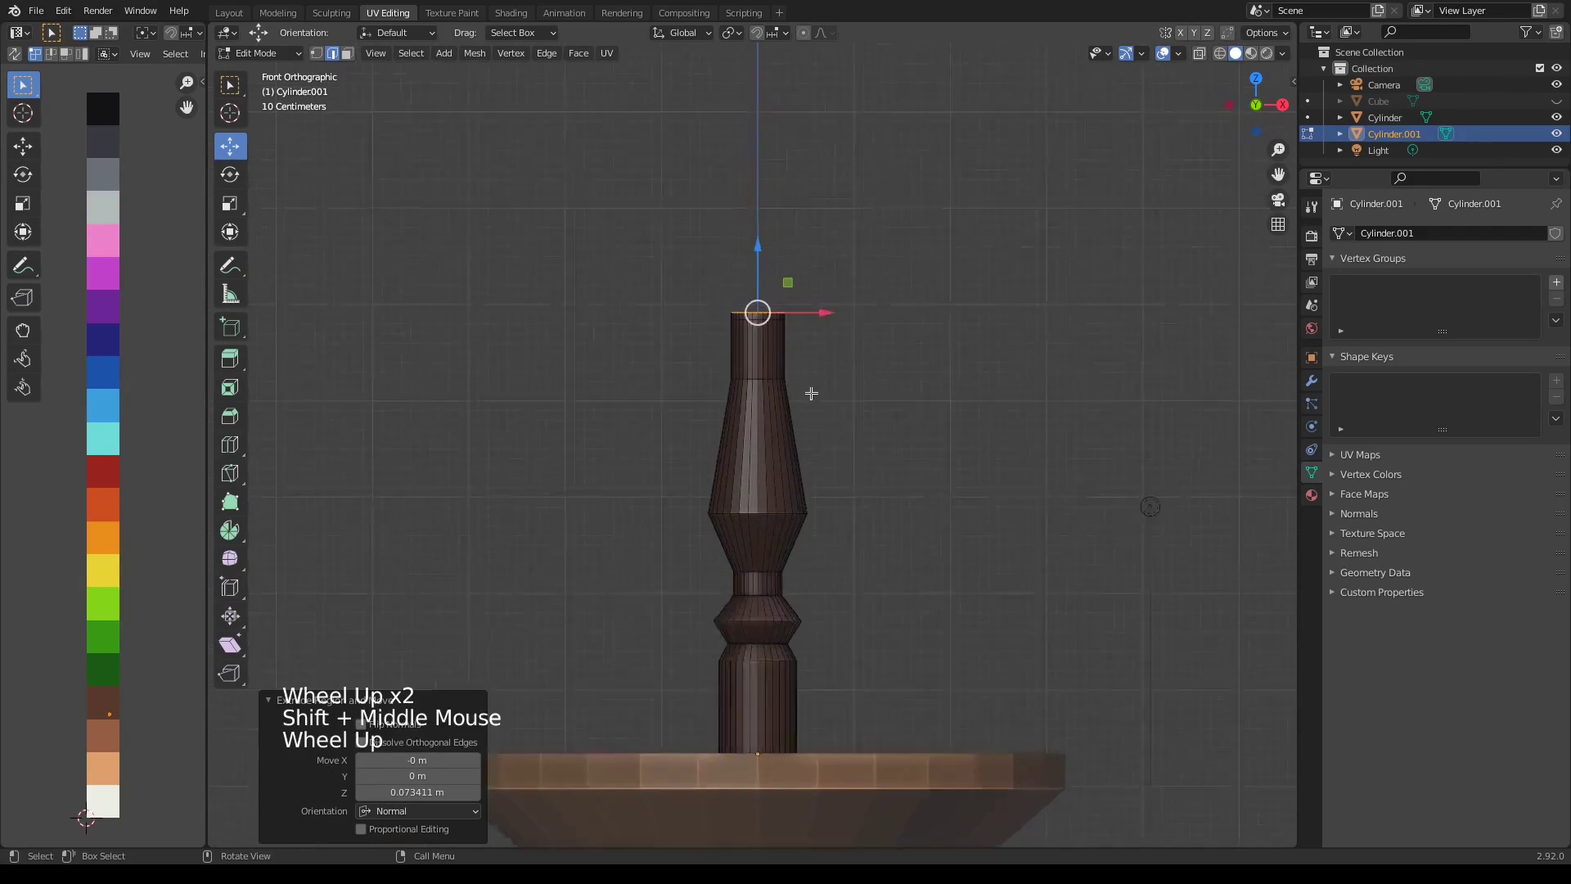
{"action": "left_click_drag", "start_coordinate": [760, 228], "coordinate": [760, 230]}
{"action": "key", "text": "s"}
{"action": "left_click", "coordinate": [802, 284]}
{"action": "left_click_drag", "start_coordinate": [760, 228], "coordinate": [760, 228]}
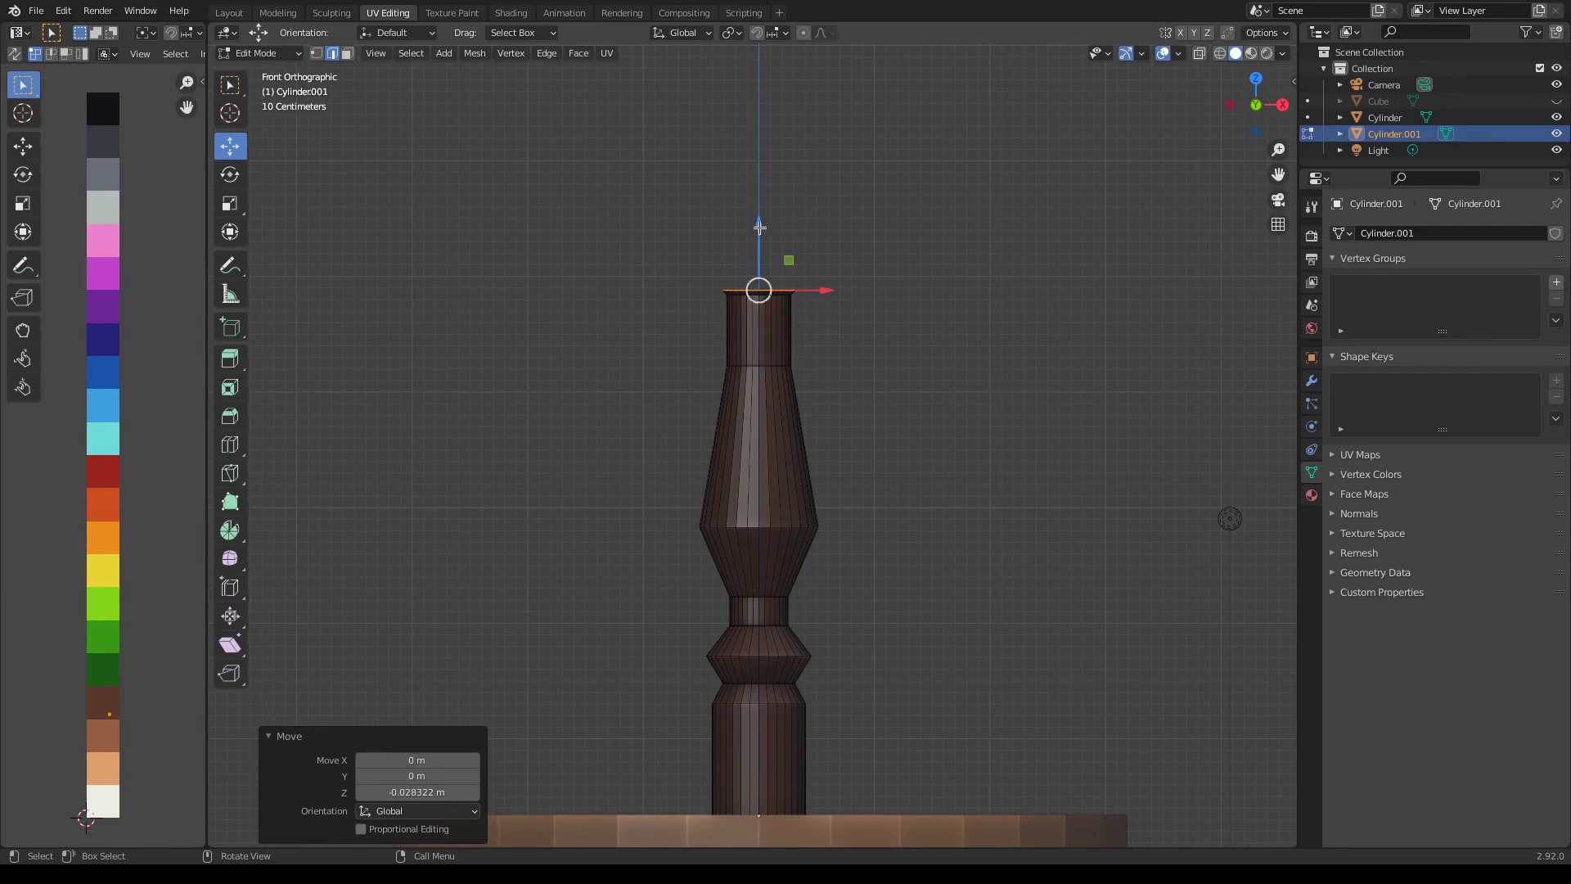
Extrude the lip about 0.37 m upward and taper it by scaling the top to 0.705
{"action": "key", "text": "e"}
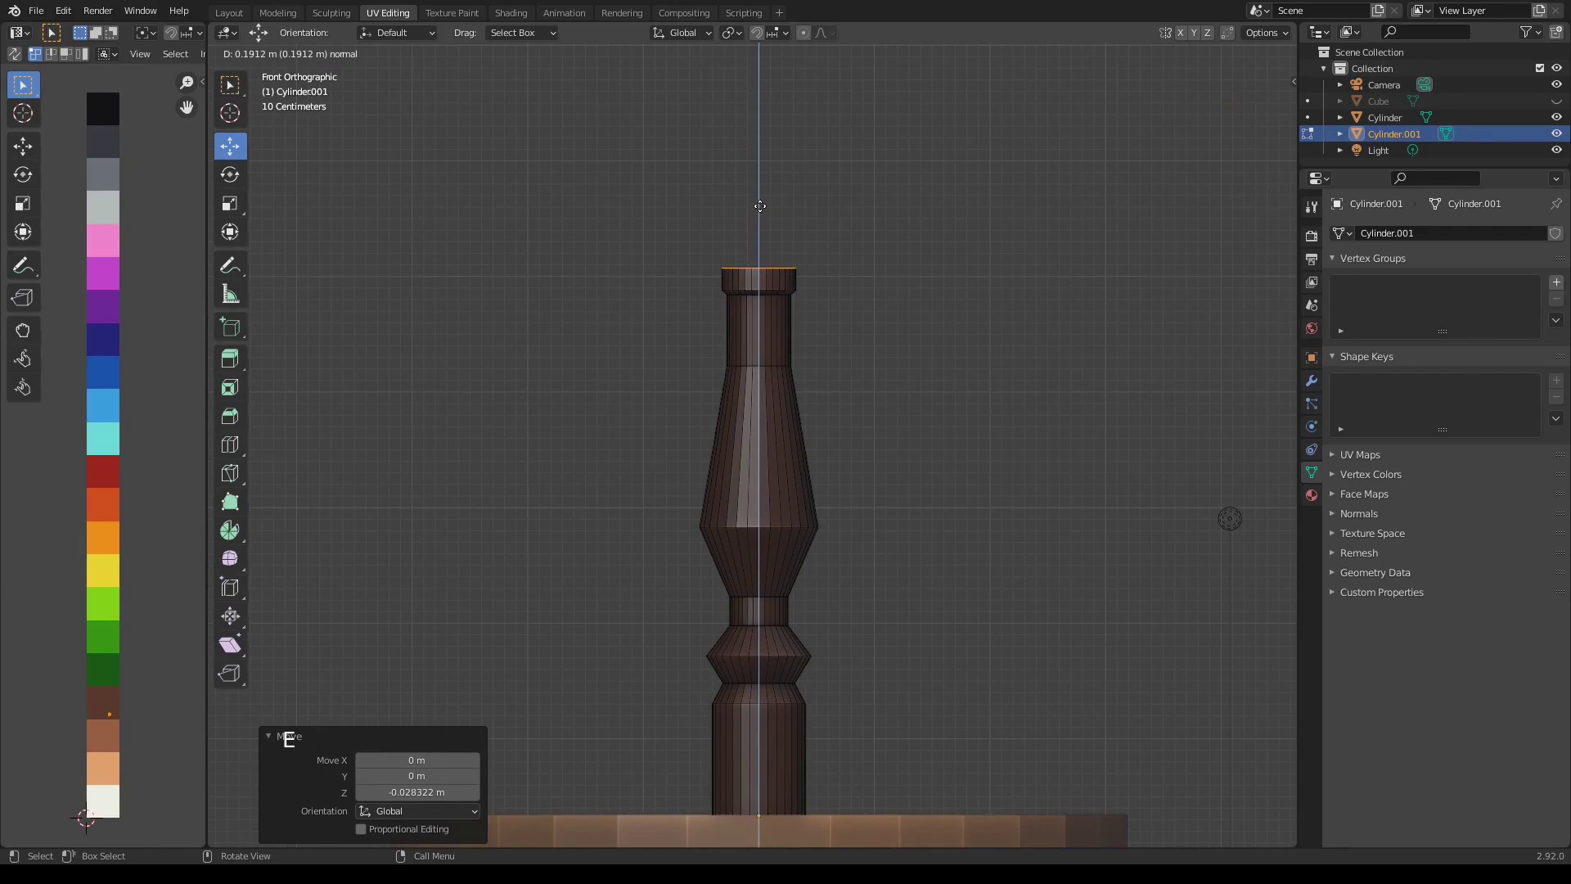
{"action": "left_click", "coordinate": [760, 185]}
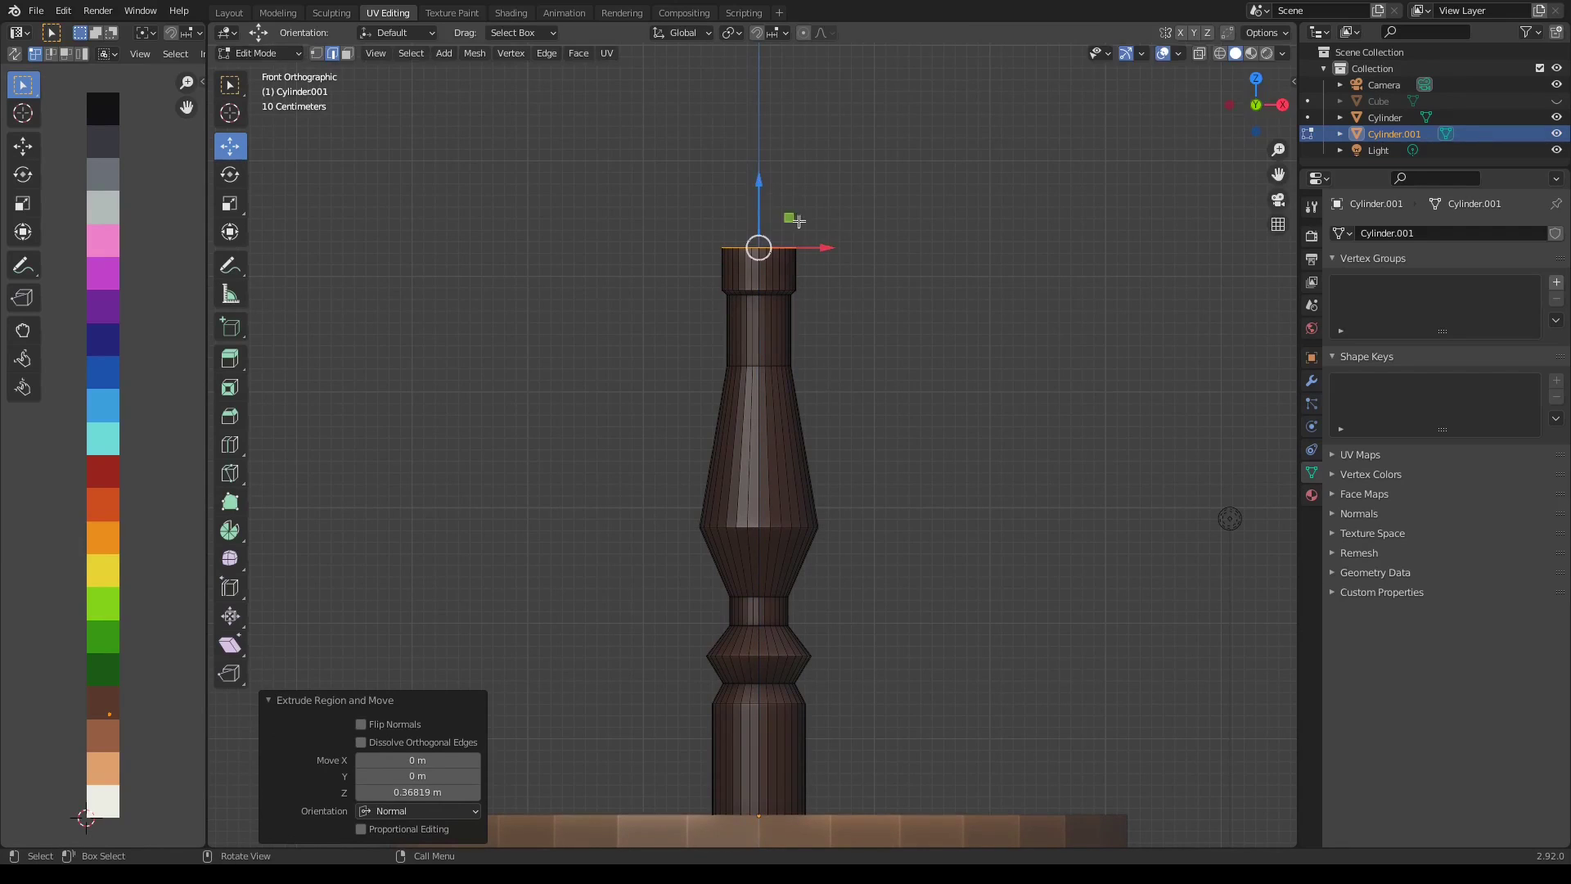
{"action": "key", "text": "s"}
{"action": "left_click", "coordinate": [809, 220]}
{"action": "scroll", "coordinate": [806, 376], "scroll_direction": "down", "scroll_amount": 2}
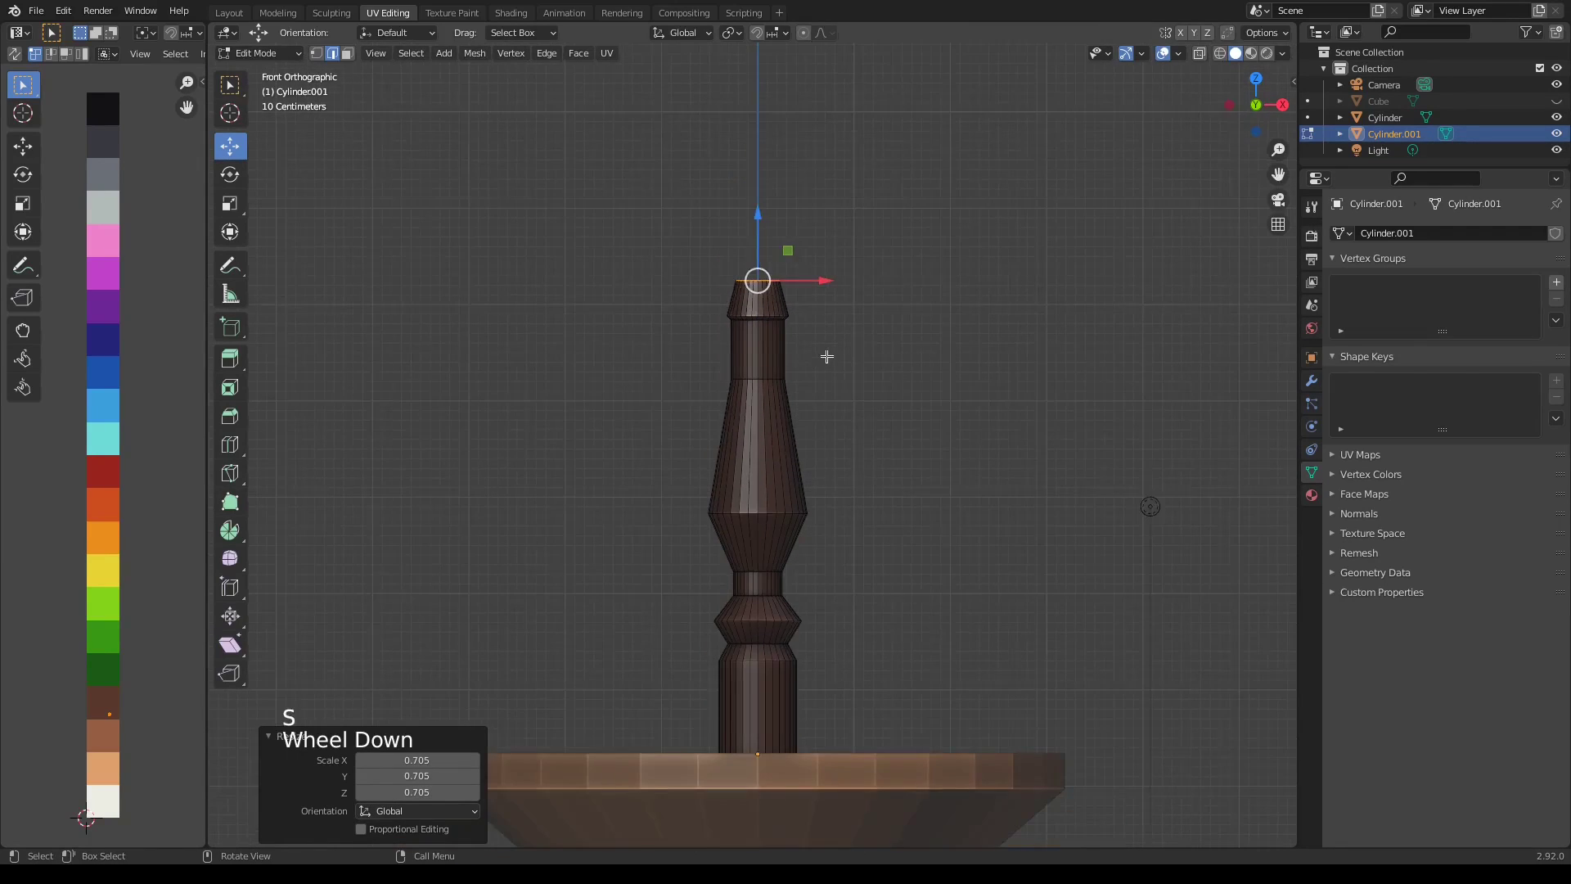
Extrude the post's top about 0.2 m as a neck, extrude a second short section and flare it by scaling to 1.384
{"action": "key", "text": "e"}
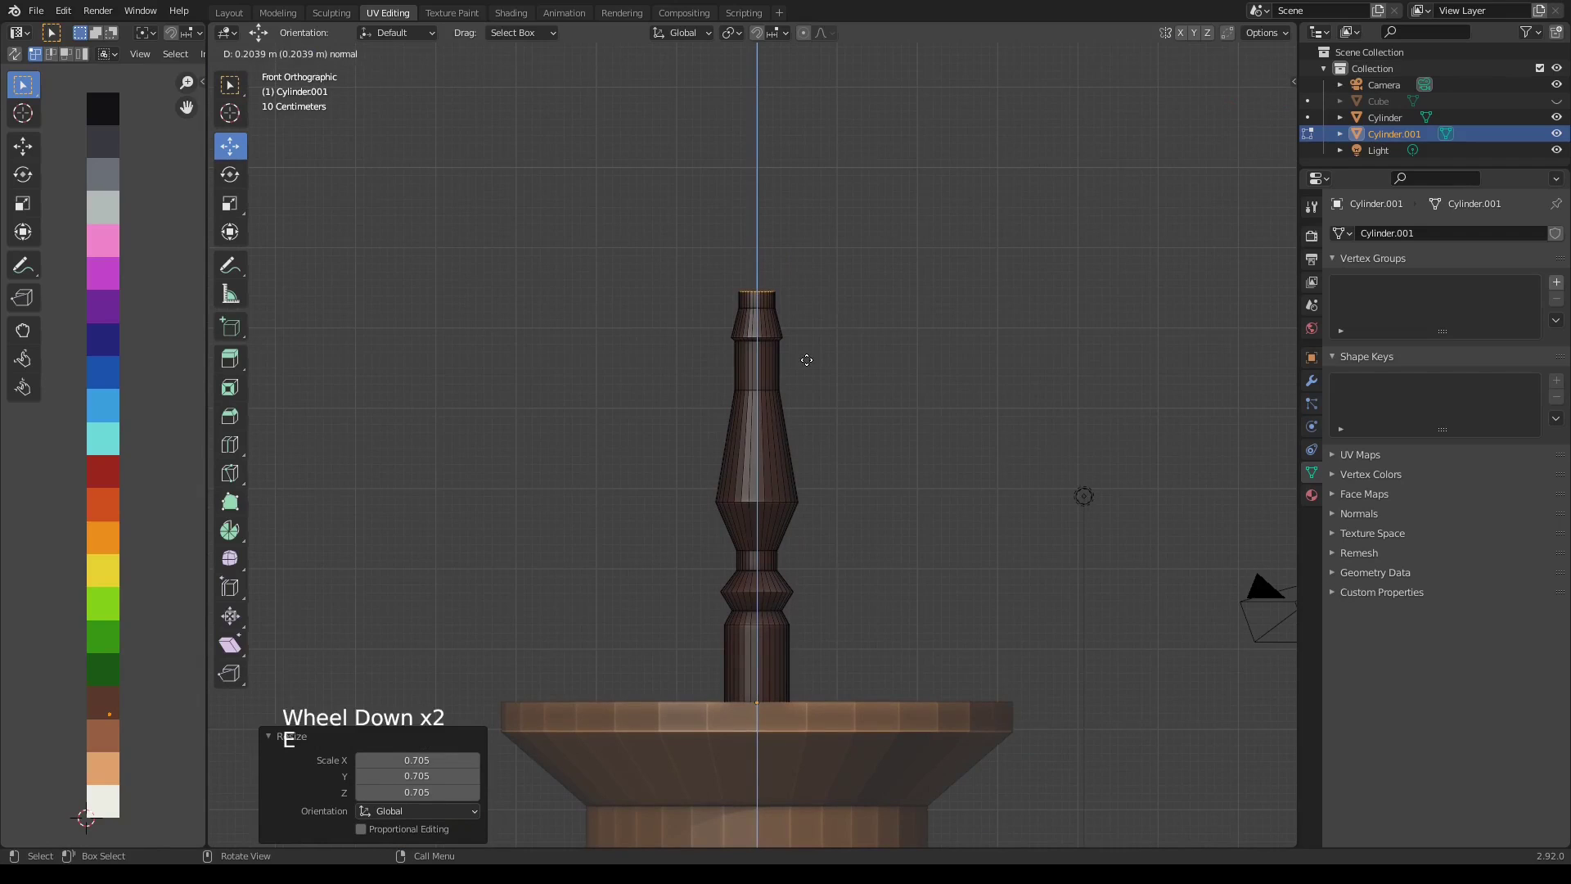
{"action": "left_click", "coordinate": [806, 359]}
{"action": "key", "text": "e"}
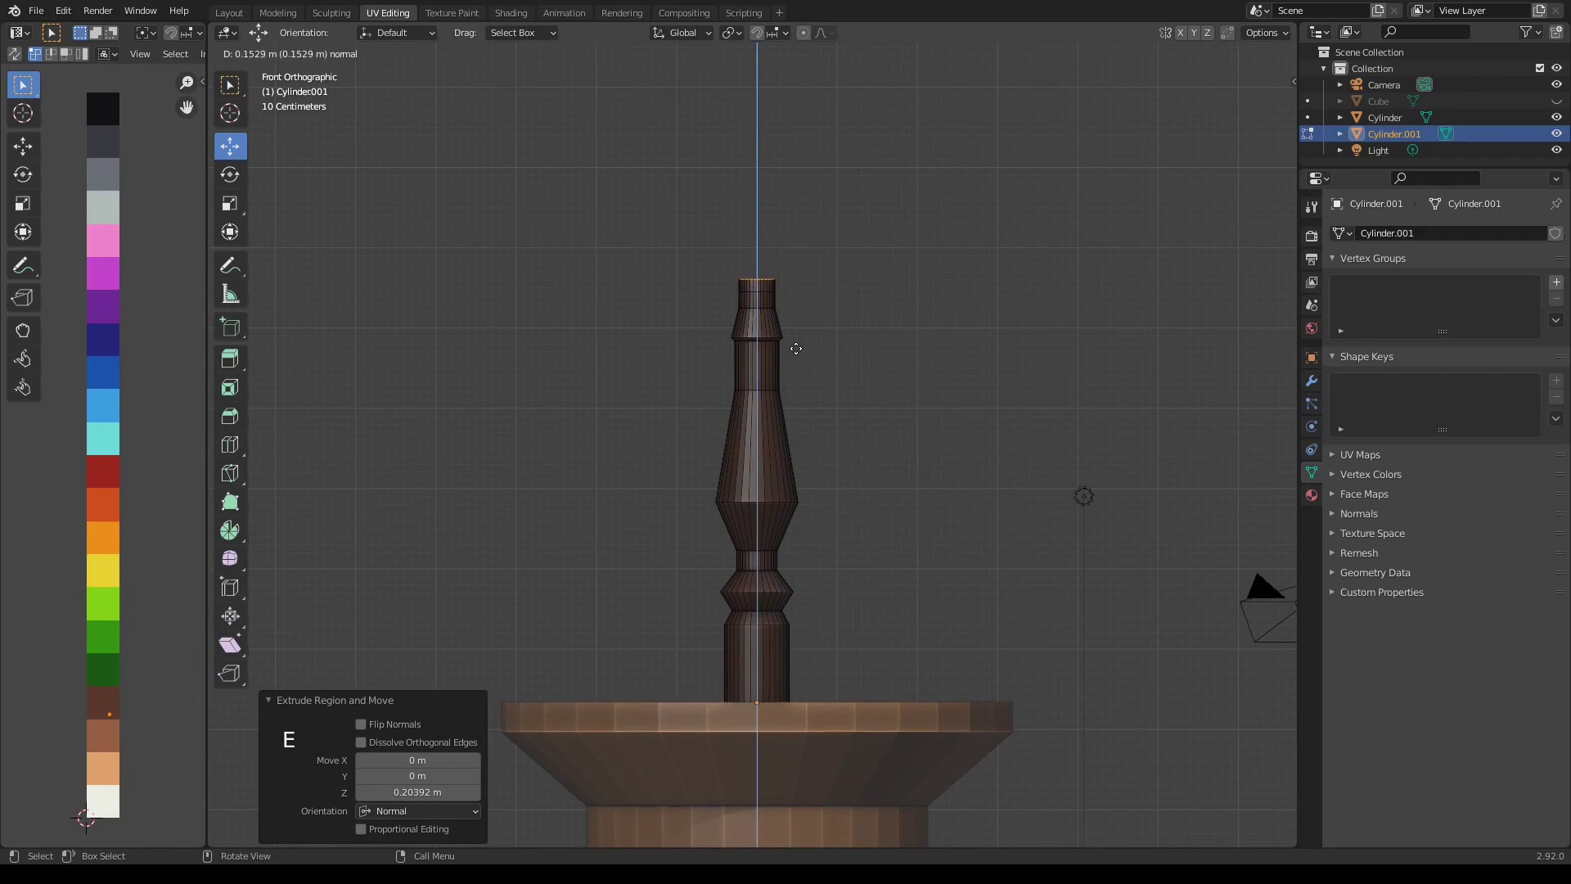
{"action": "left_click", "coordinate": [804, 353]}
{"action": "key", "text": "s"}
{"action": "left_click", "coordinate": [881, 366]}
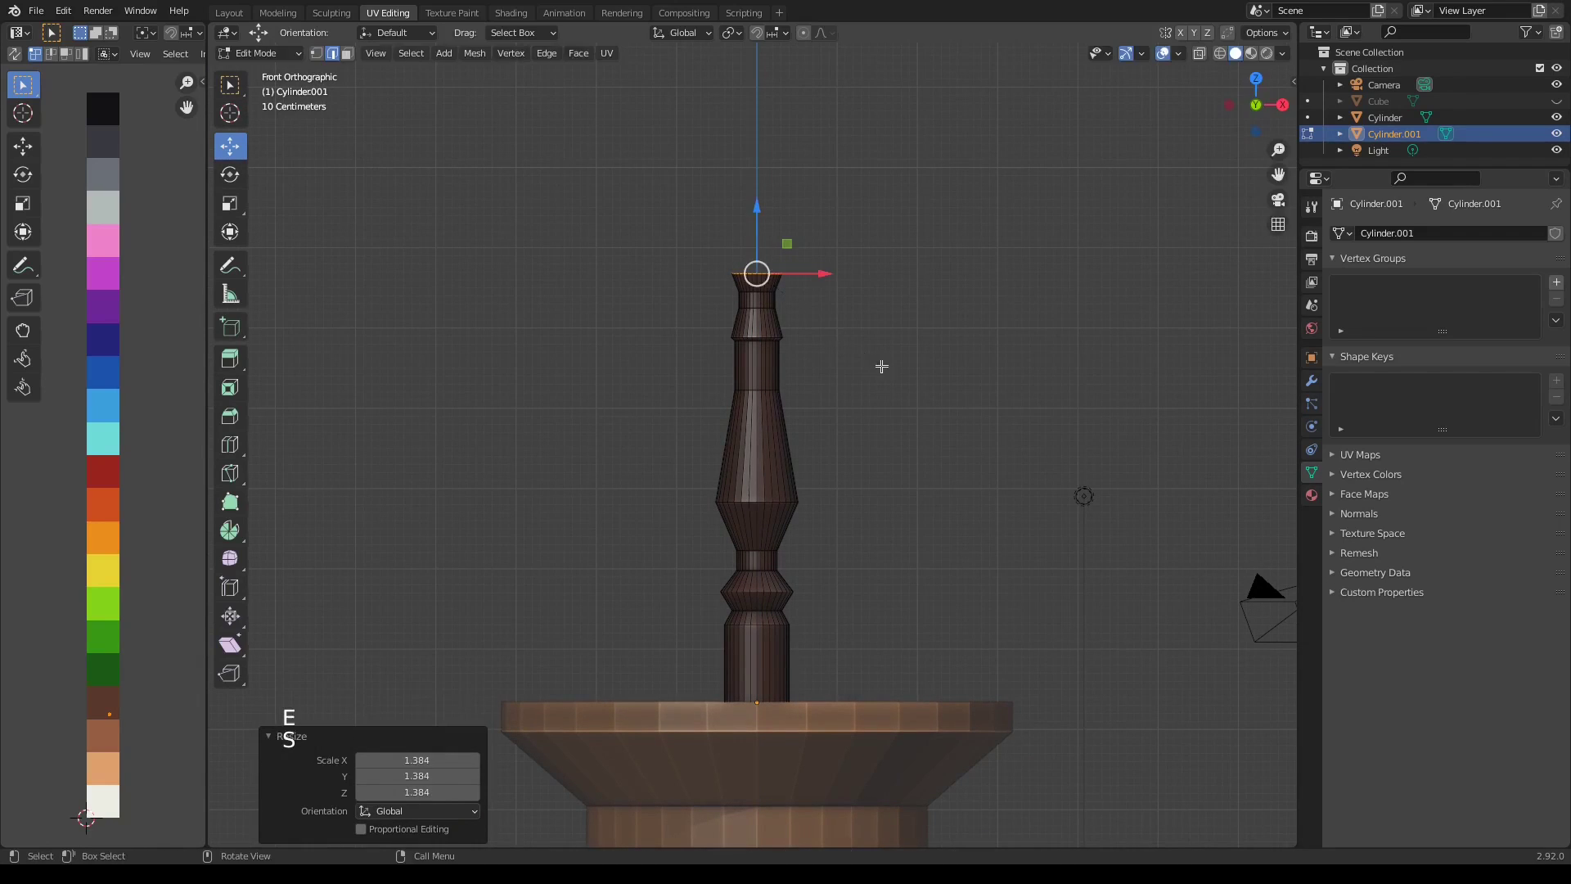
Close the upper bulge by extruding about 0.19 m and scaling to 0.712, and extrude a neck of about 0.11 m
{"action": "key", "text": "e"}
{"action": "left_click", "coordinate": [807, 340]}
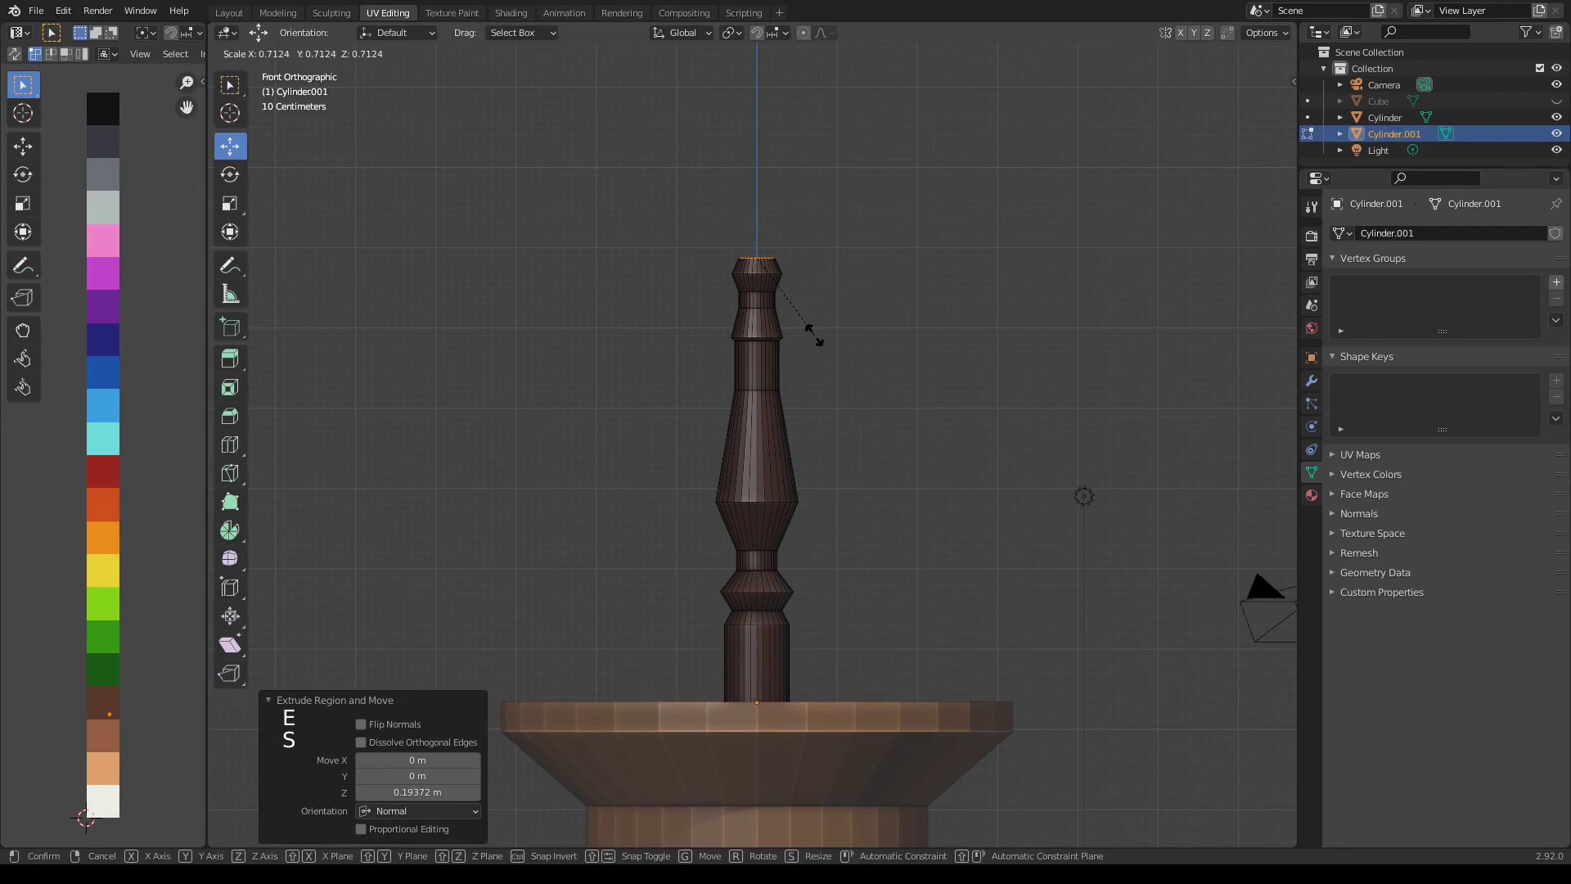
{"action": "key", "text": "s"}
{"action": "left_click", "coordinate": [815, 335]}
{"action": "key", "text": "e"}
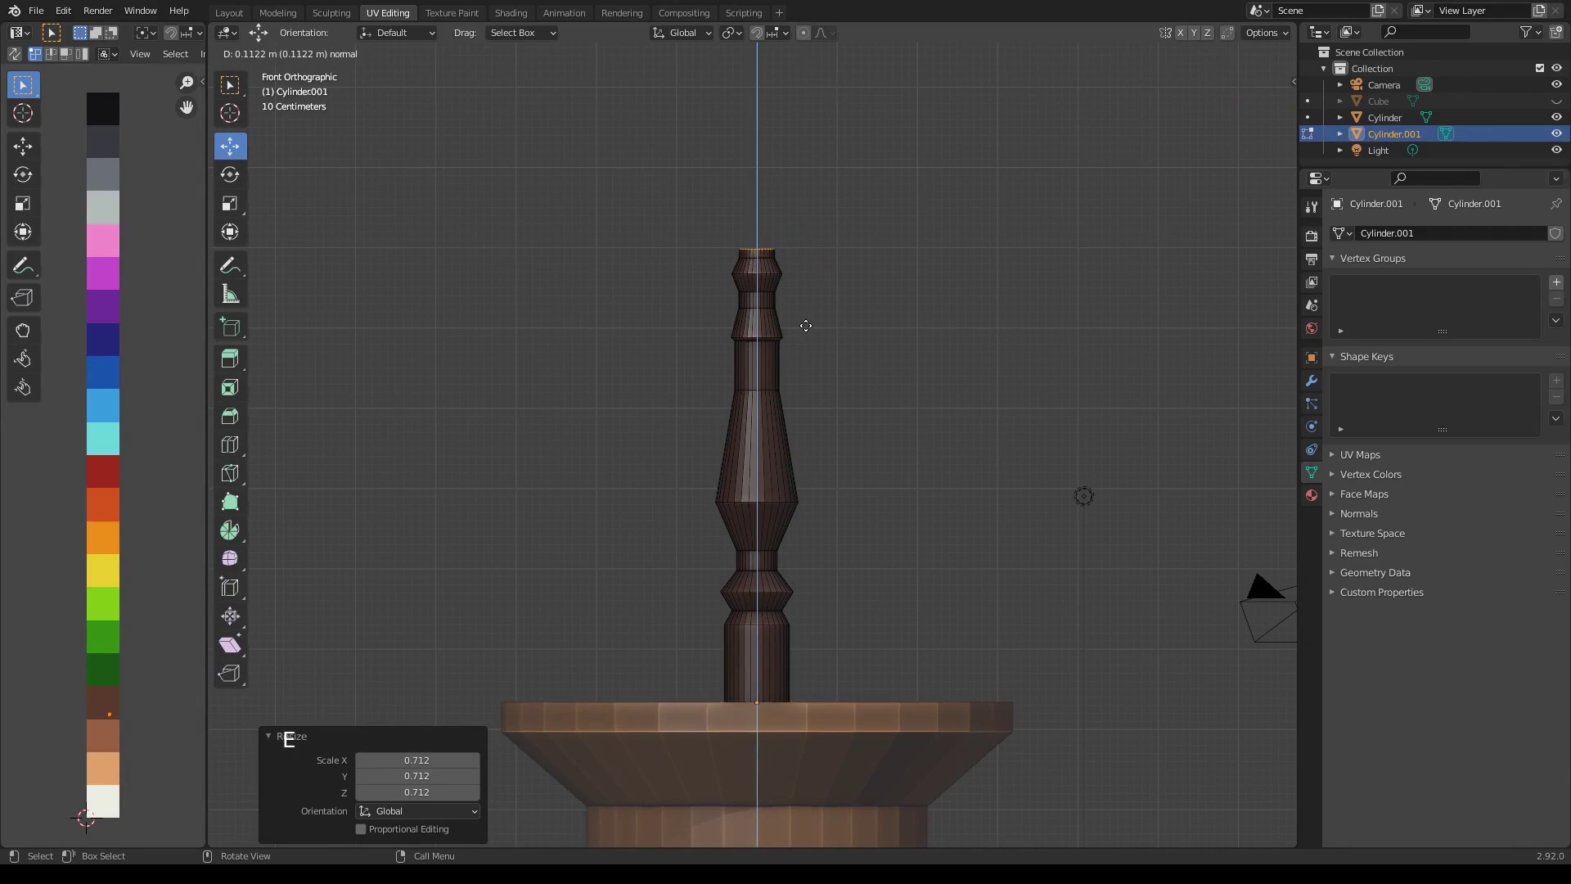
{"action": "left_click", "coordinate": [806, 326]}
Extrude the neck about 0.23 m, flare it by scaling to 1.411, and extrude a straight top section about 1.08 m high
{"action": "key", "text": "e"}
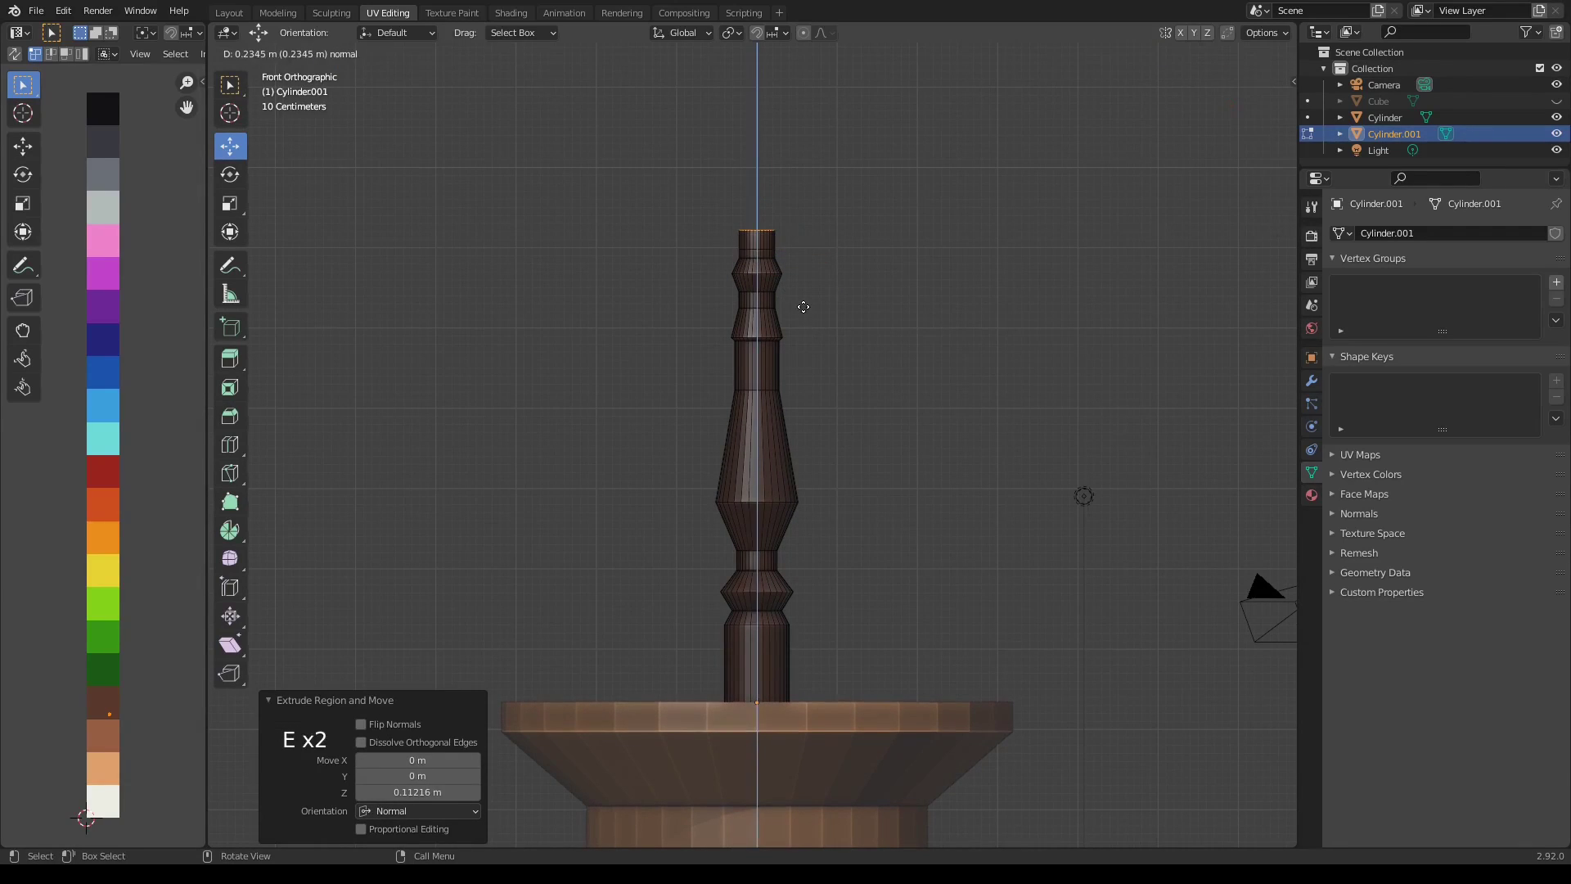
{"action": "left_click", "coordinate": [804, 307]}
{"action": "key", "text": "s"}
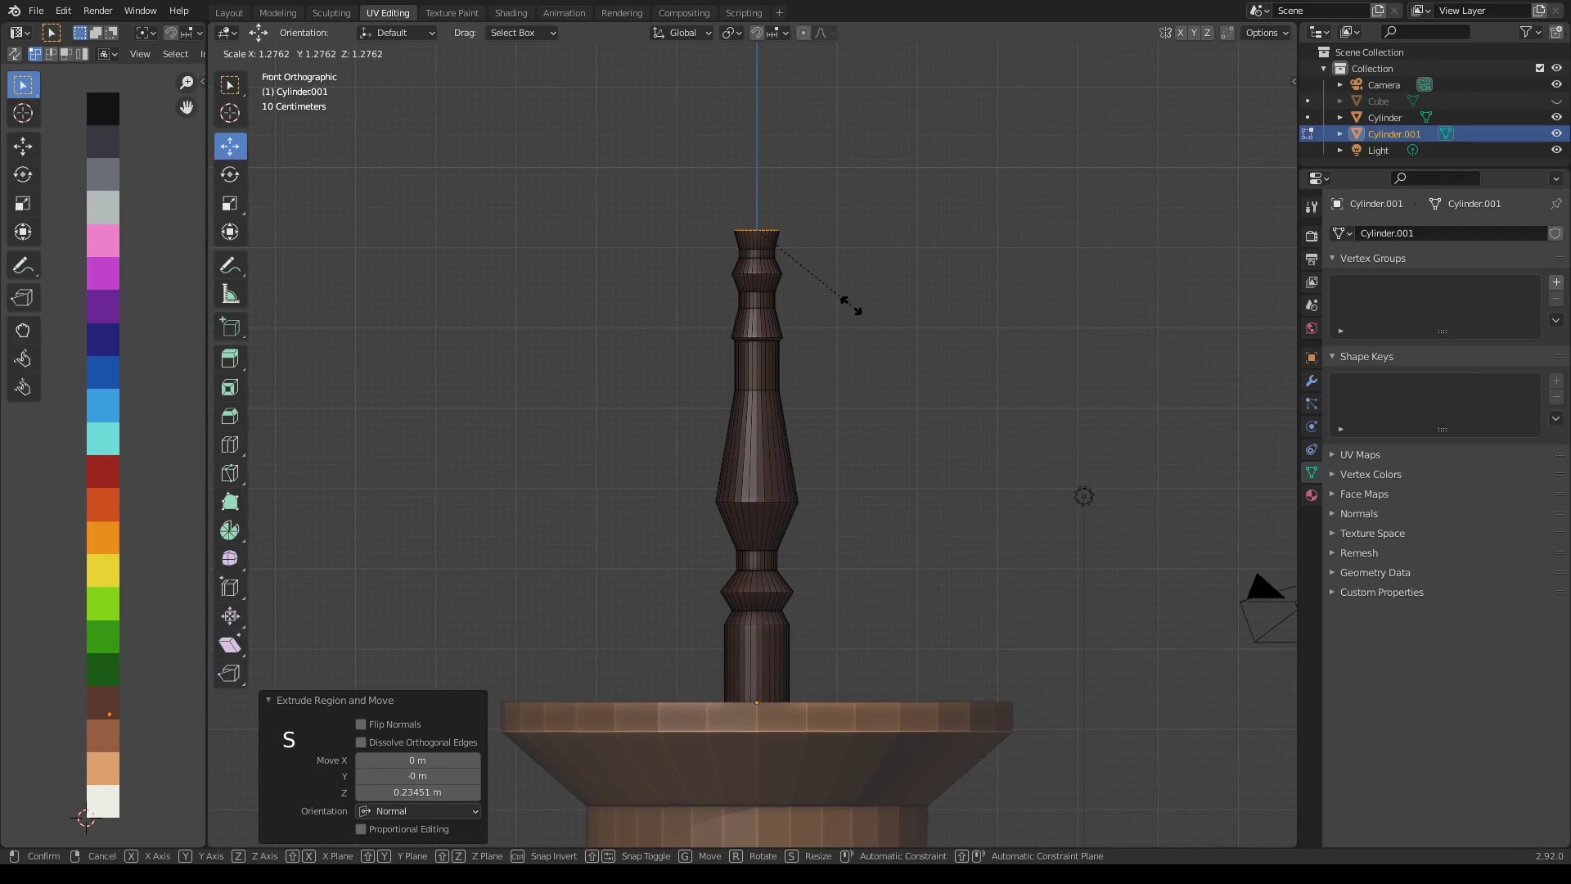
{"action": "left_click", "coordinate": [857, 309]}
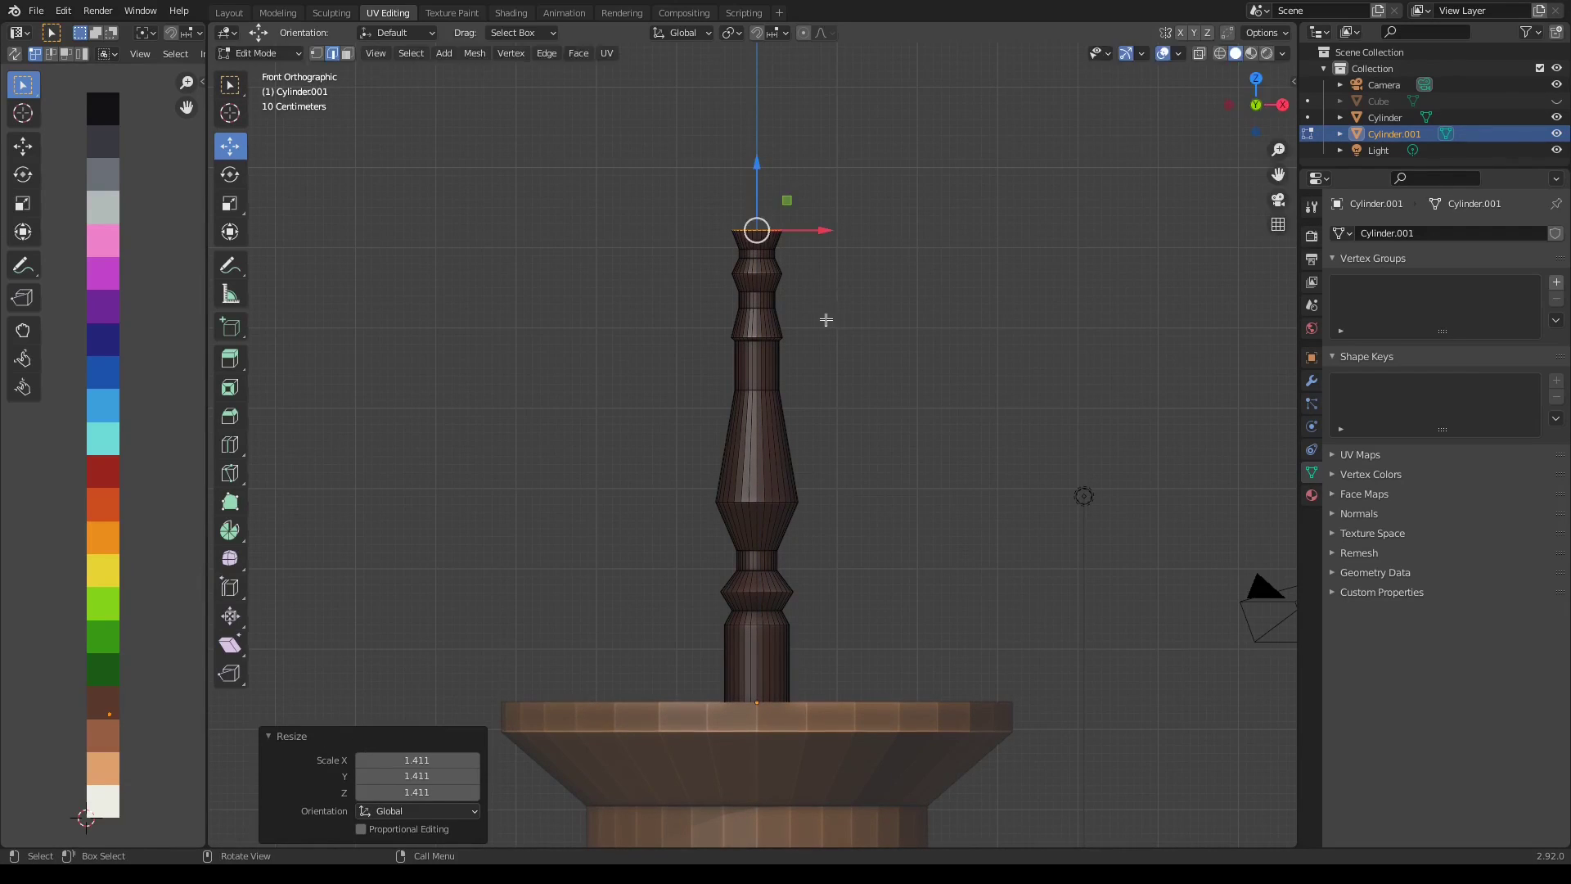
{"action": "key", "text": "e"}
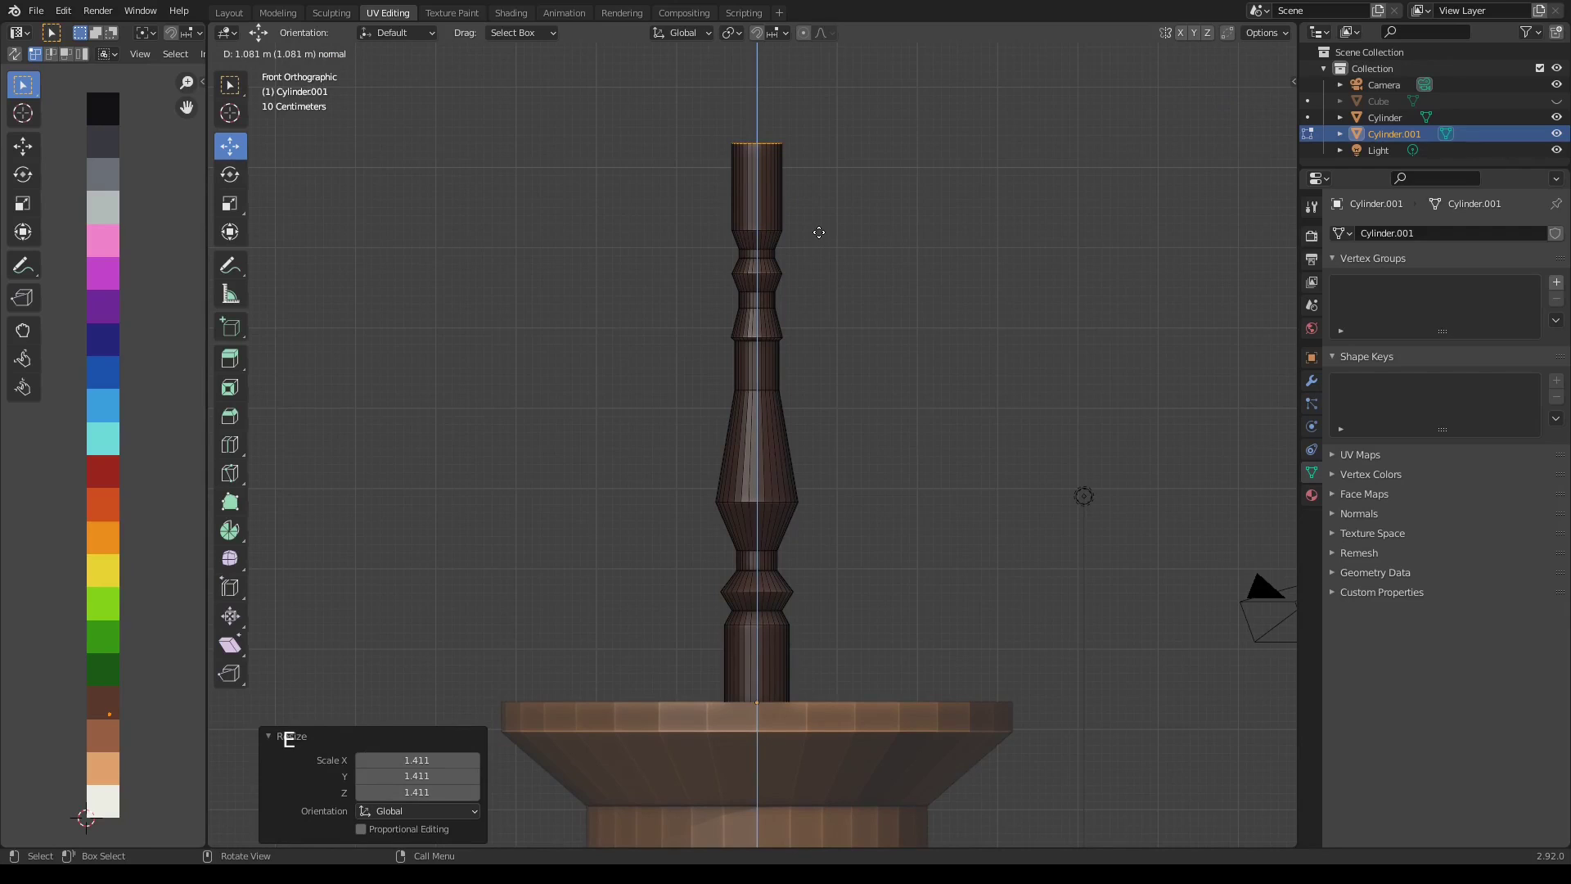
{"action": "left_click", "coordinate": [819, 232]}
Round the lowest bulge by bevelling its widest edge loop with 4 segments and a width of about 4.42 m
{"action": "scroll", "coordinate": [790, 575], "scroll_direction": "up", "scroll_amount": 2}
{"action": "left_click", "coordinate": [743, 597], "text": "alt"}
{"action": "key", "text": "ctrl+b"}
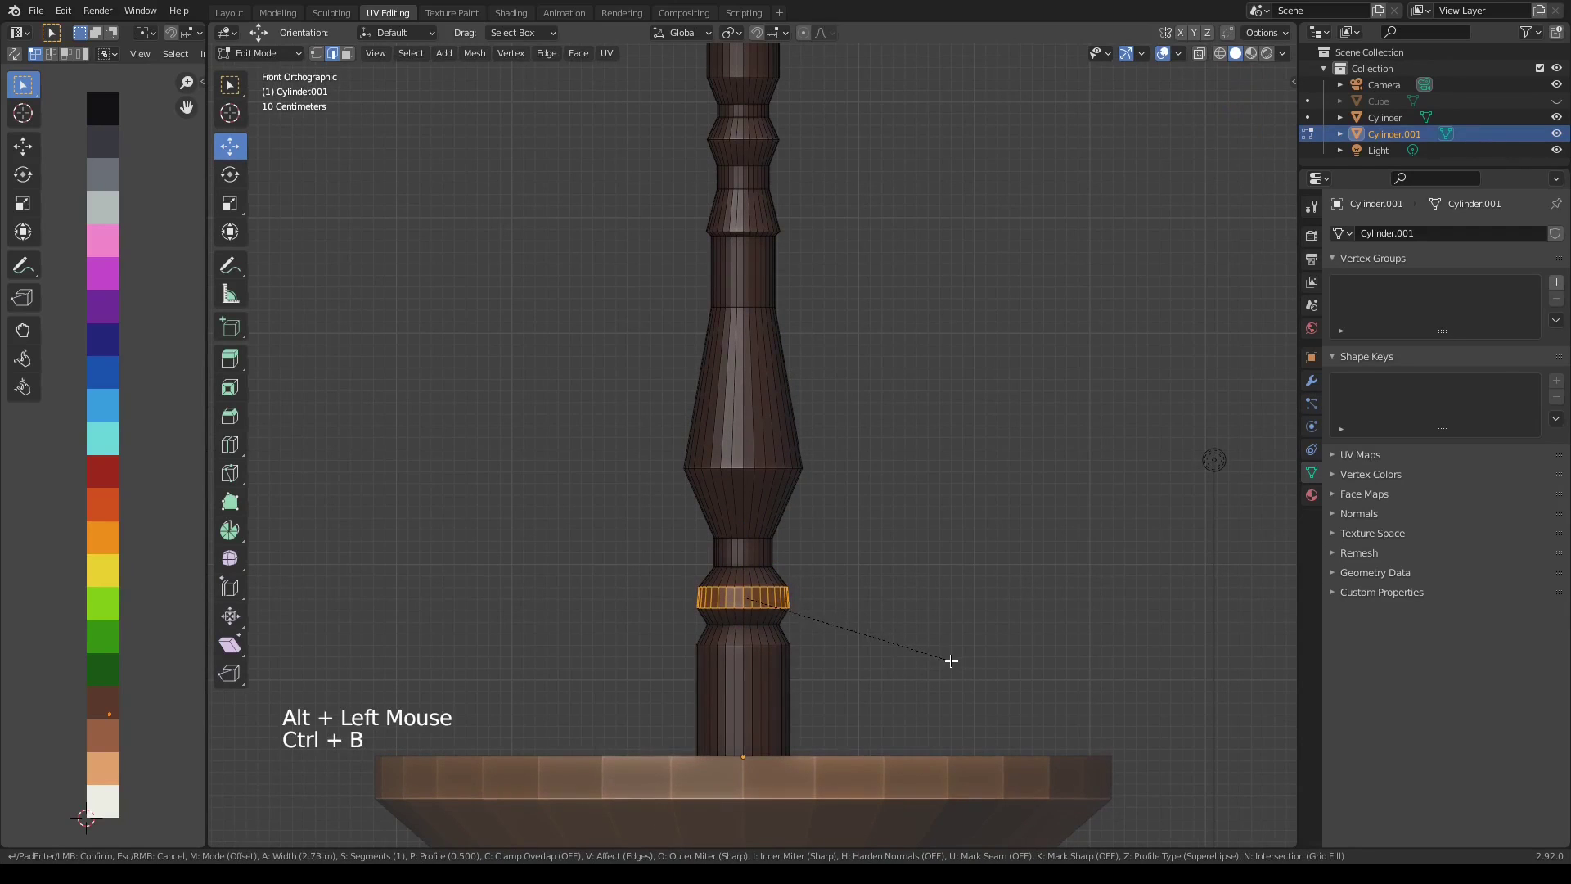
{"action": "scroll", "coordinate": [986, 678], "scroll_direction": "up", "scroll_amount": 3}
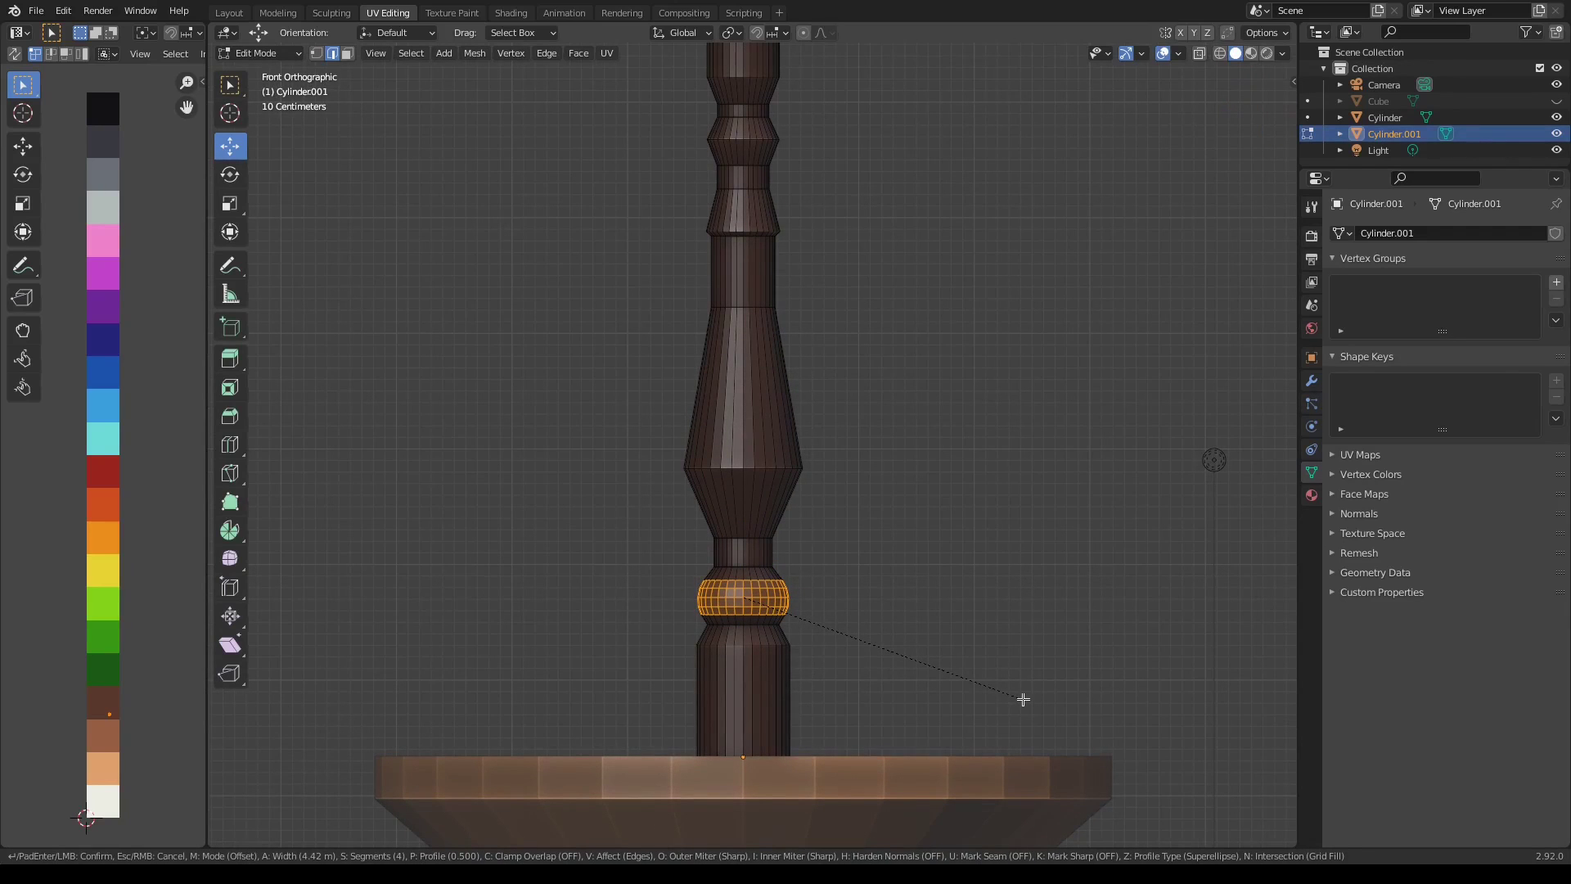
{"action": "left_click", "coordinate": [1022, 699]}
Round the post's large middle bulge by bevelling its widest edge loop with 4 segments and a width of about 13.1 m
{"action": "left_click", "coordinate": [770, 467], "text": "alt"}
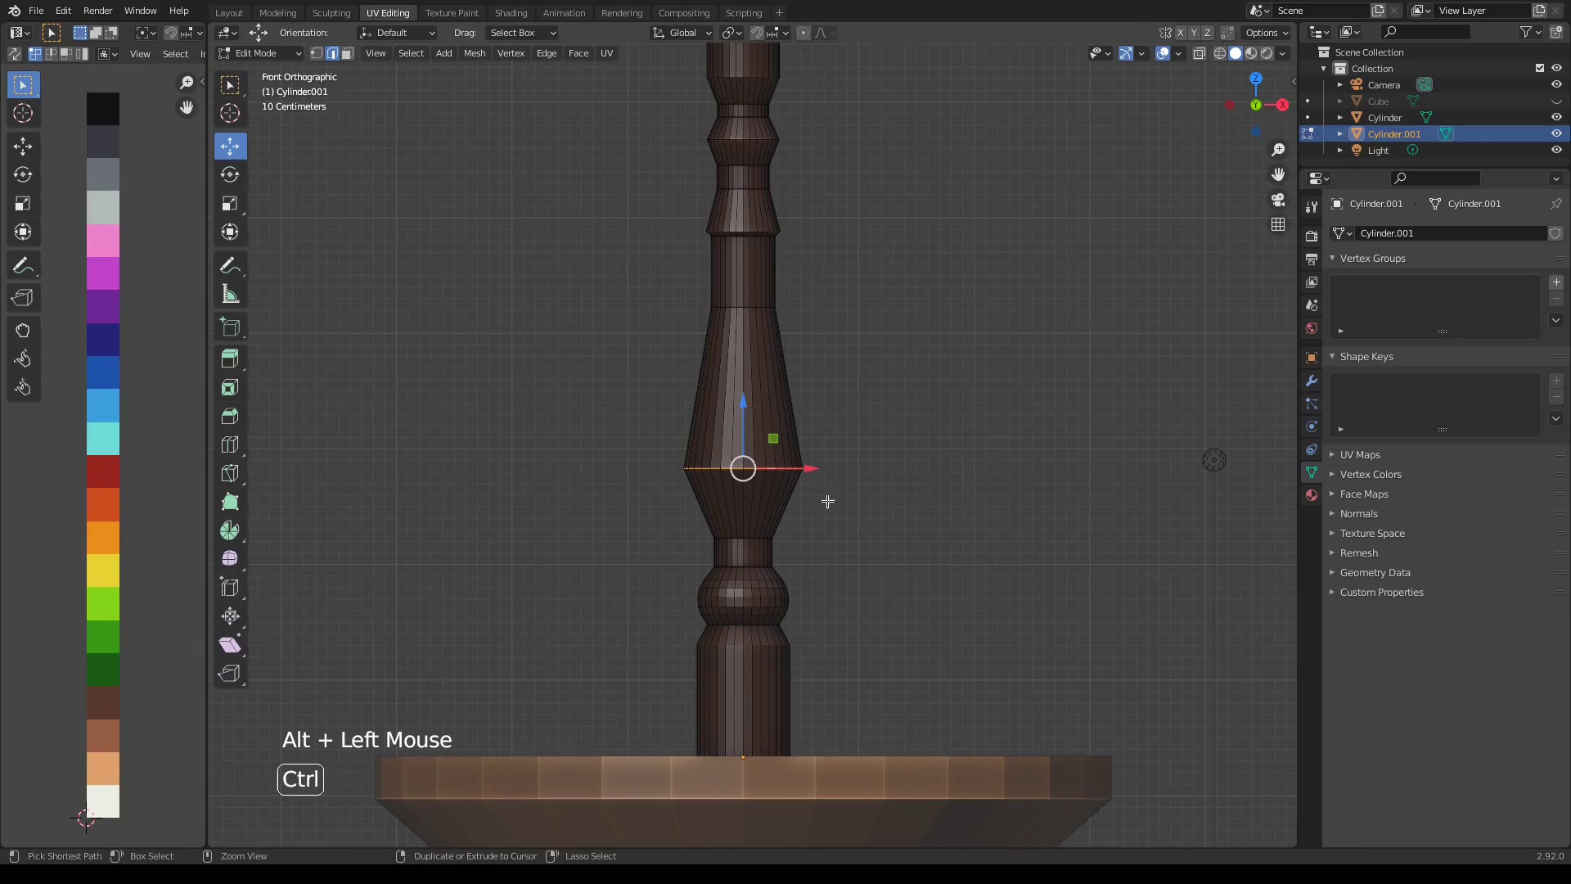
{"action": "key", "text": "ctrl+b"}
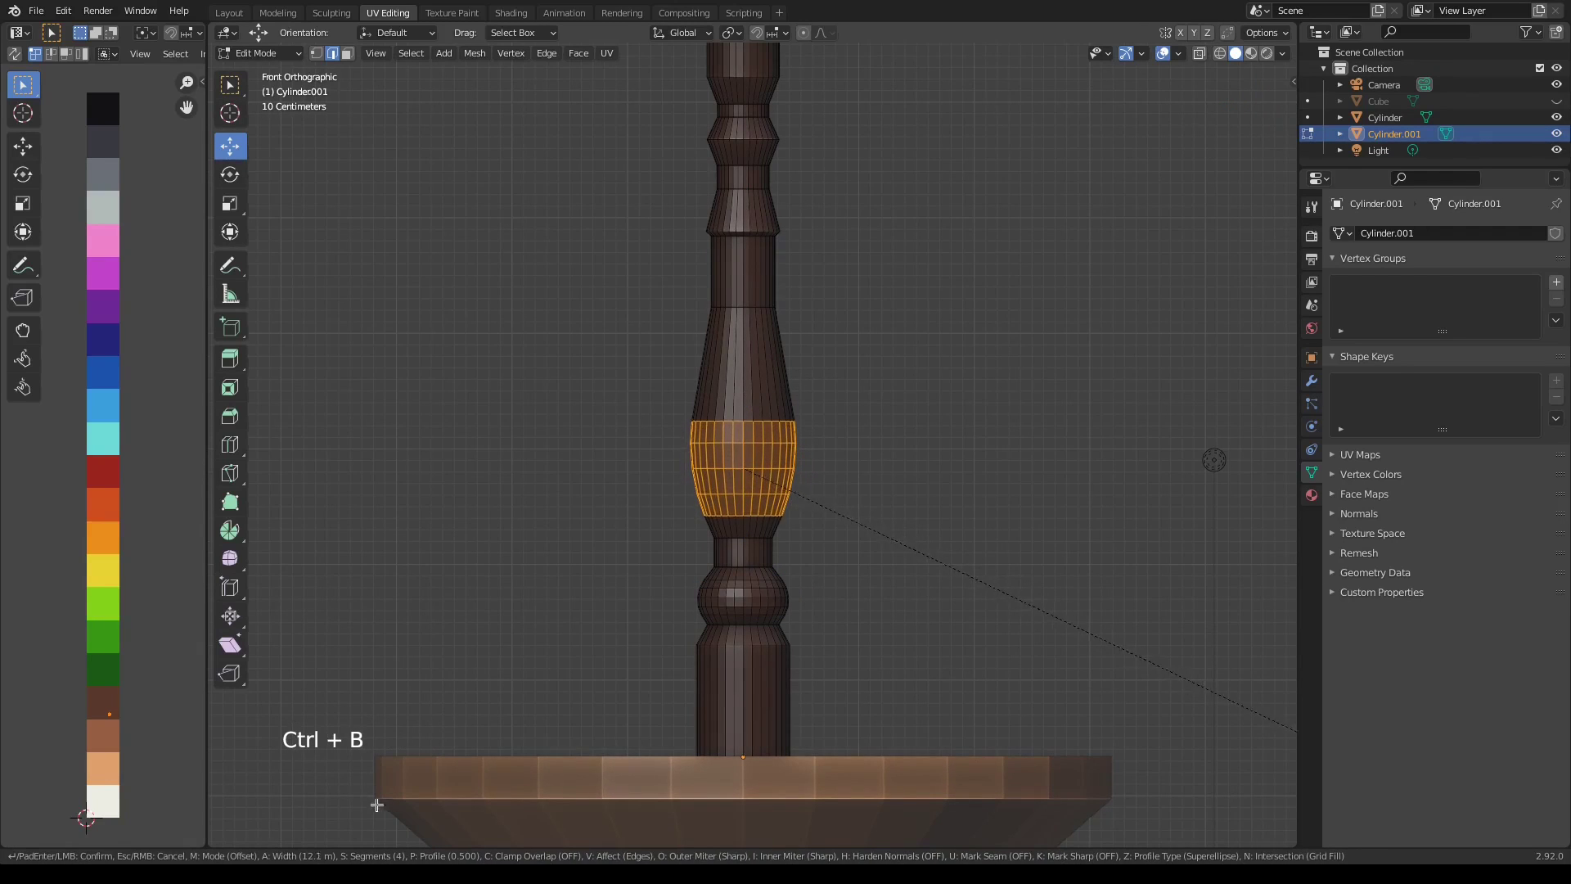
{"action": "left_click", "coordinate": [411, 821]}
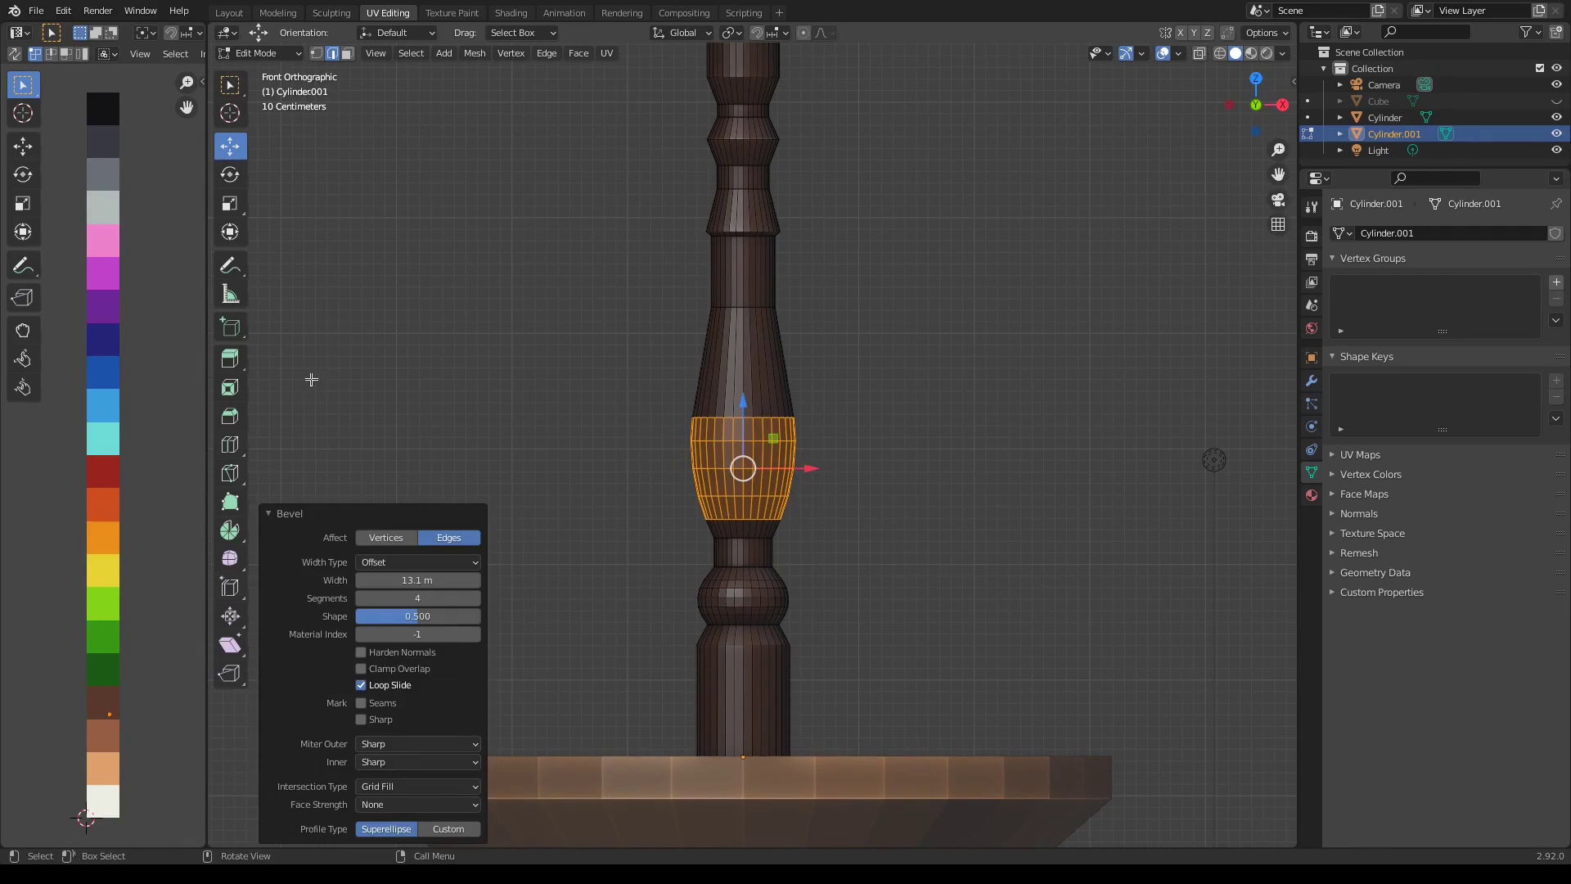
Bevel the protruding lip's edge loop about 0.265 m with 4 segments and raise the loop beneath it about 0.03 m
{"action": "left_click", "coordinate": [761, 232], "text": "alt"}
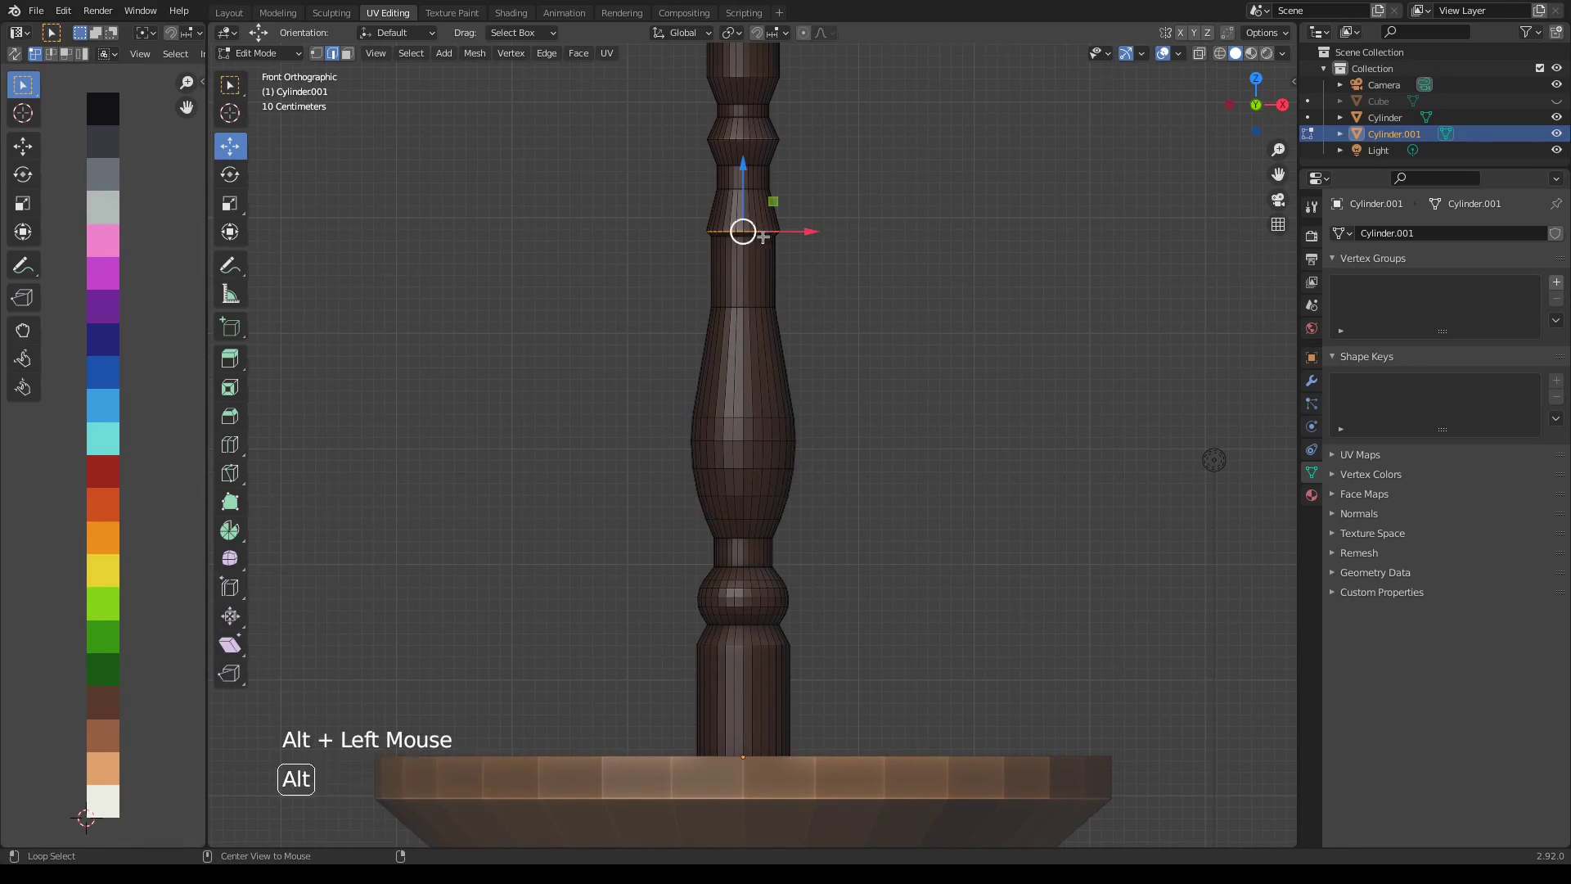
{"action": "key", "text": "ctrl+b"}
{"action": "left_click", "coordinate": [859, 281]}
{"action": "key", "text": "KP_Decimal"}
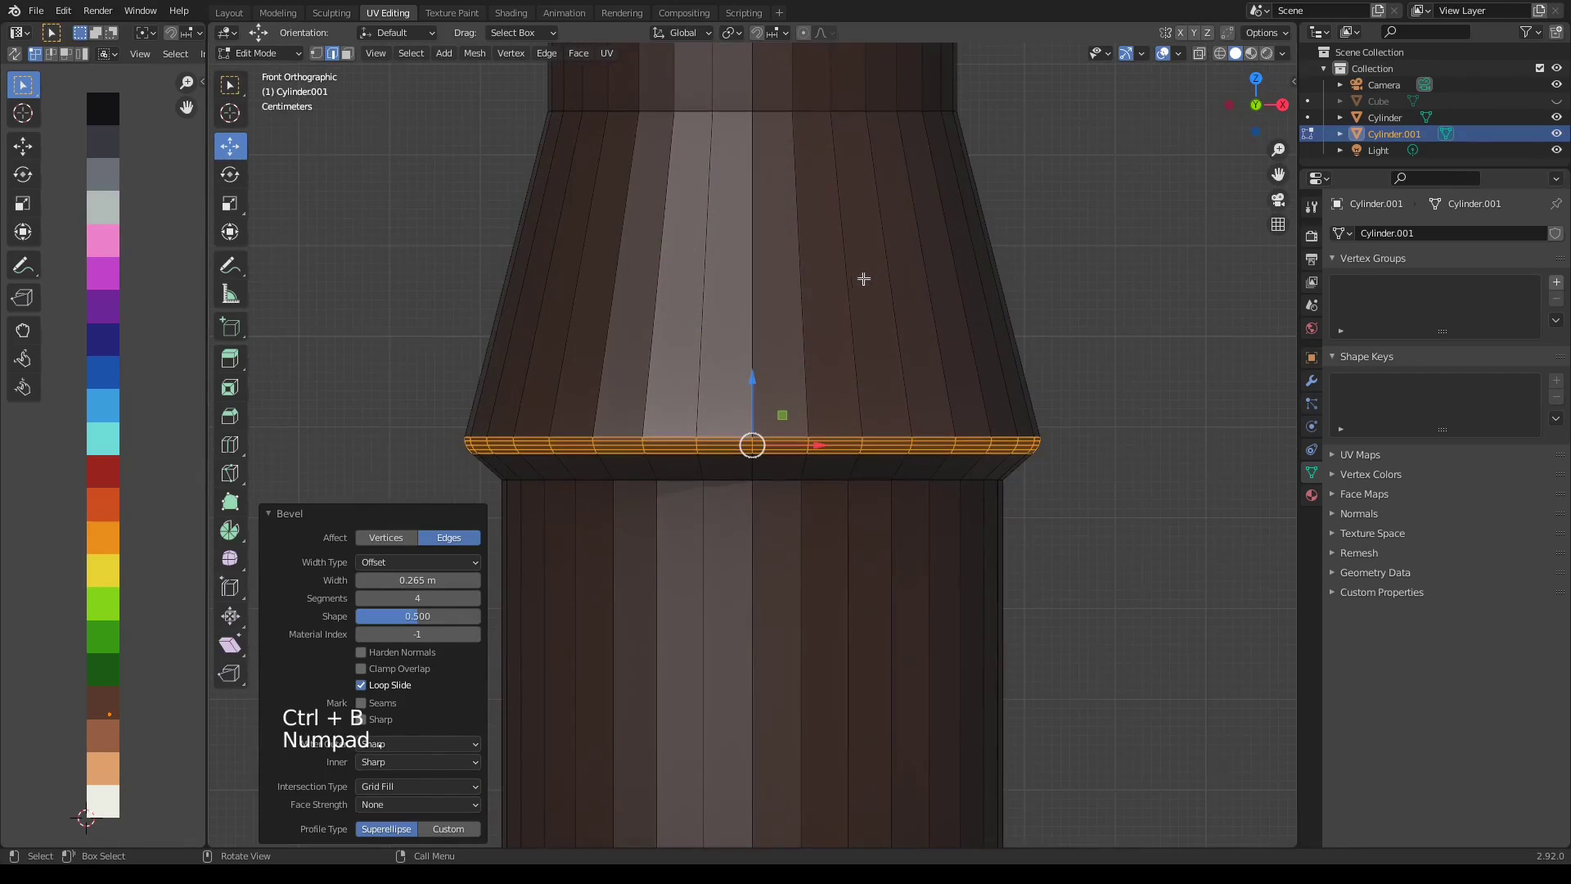
{"action": "middle_click_drag", "start_coordinate": [831, 501], "coordinate": [817, 472]}
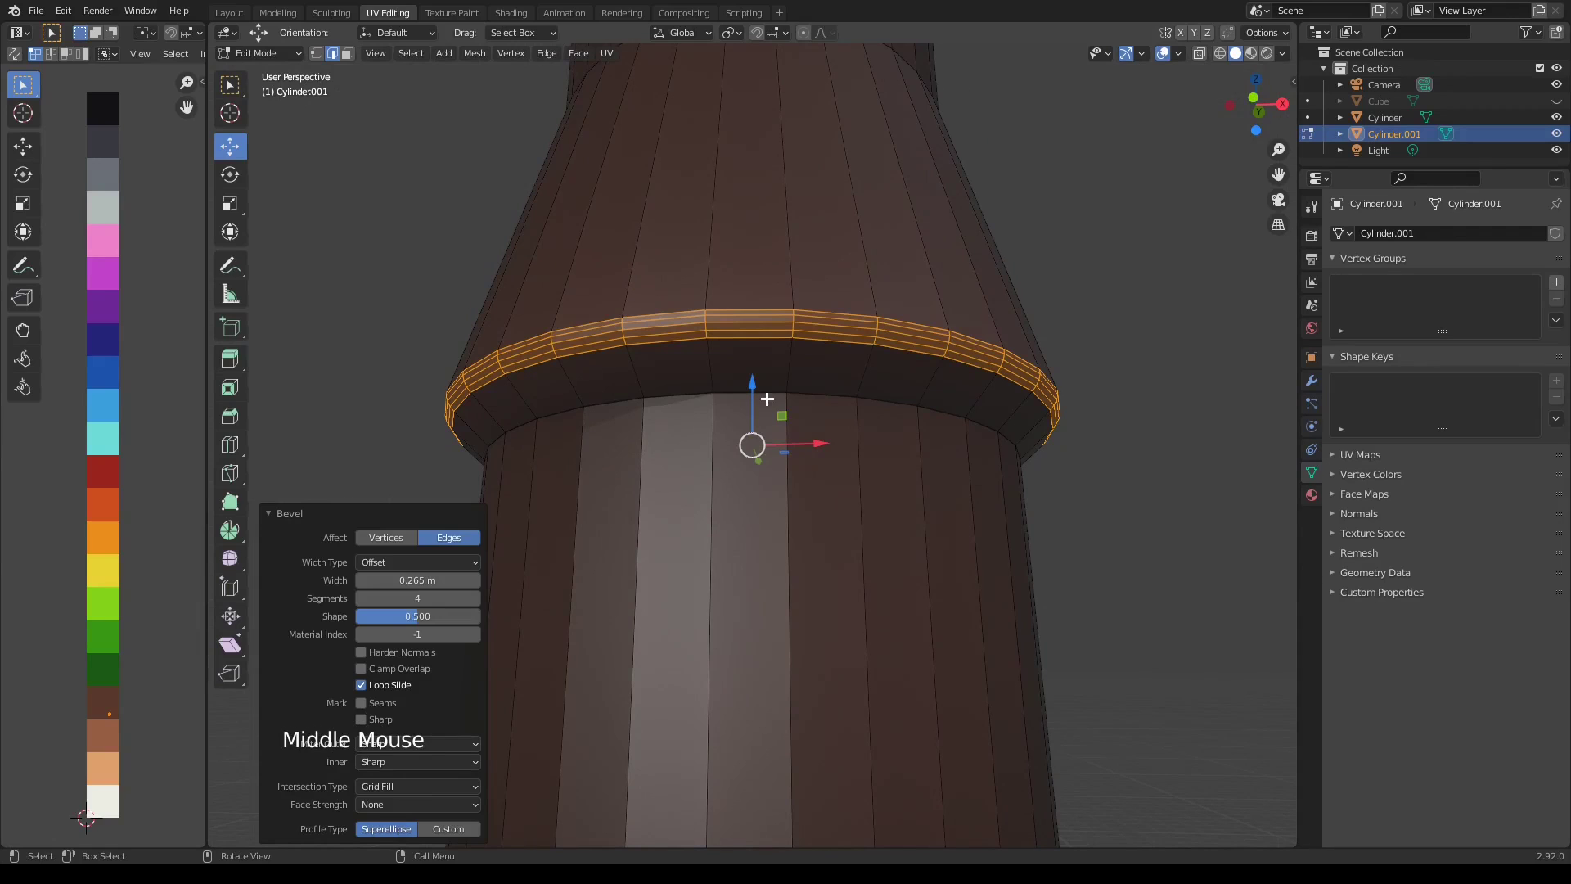
{"action": "left_click", "coordinate": [726, 410], "text": "alt"}
{"action": "left_click_drag", "start_coordinate": [753, 416], "coordinate": [753, 383]}
Round the upper bulge by bevelling its widest edge loop with 4 segments and a width of about 3.78 m
{"action": "key", "text": "KP_1"}
{"action": "scroll", "coordinate": [753, 383], "scroll_direction": "down", "scroll_amount": 6}
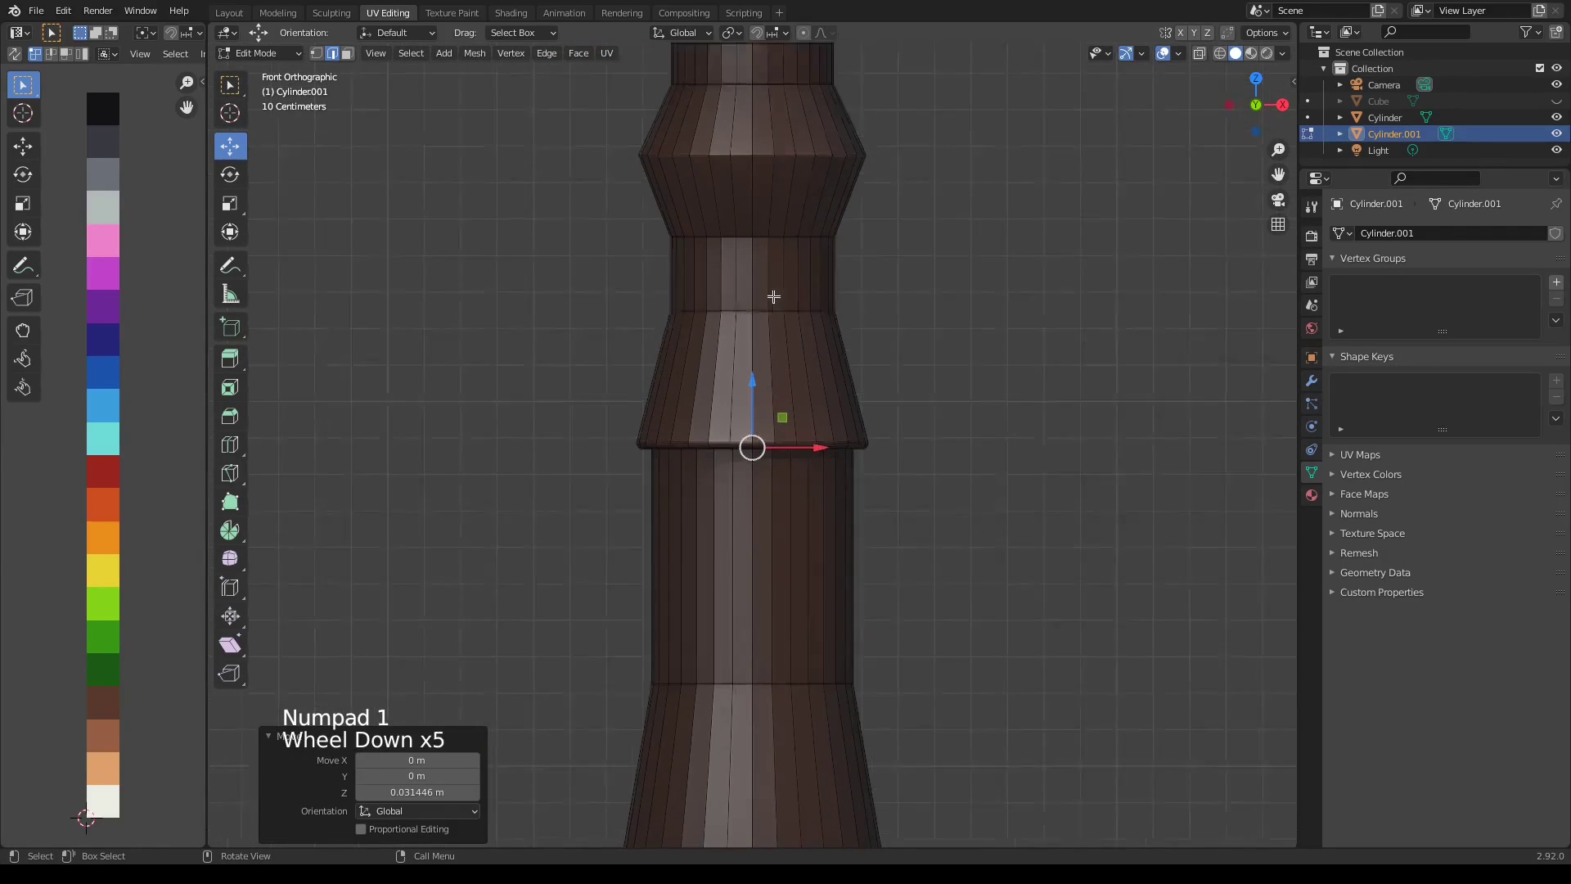
{"action": "left_click", "coordinate": [771, 202], "text": "alt"}
{"action": "key", "text": "ctrl+b"}
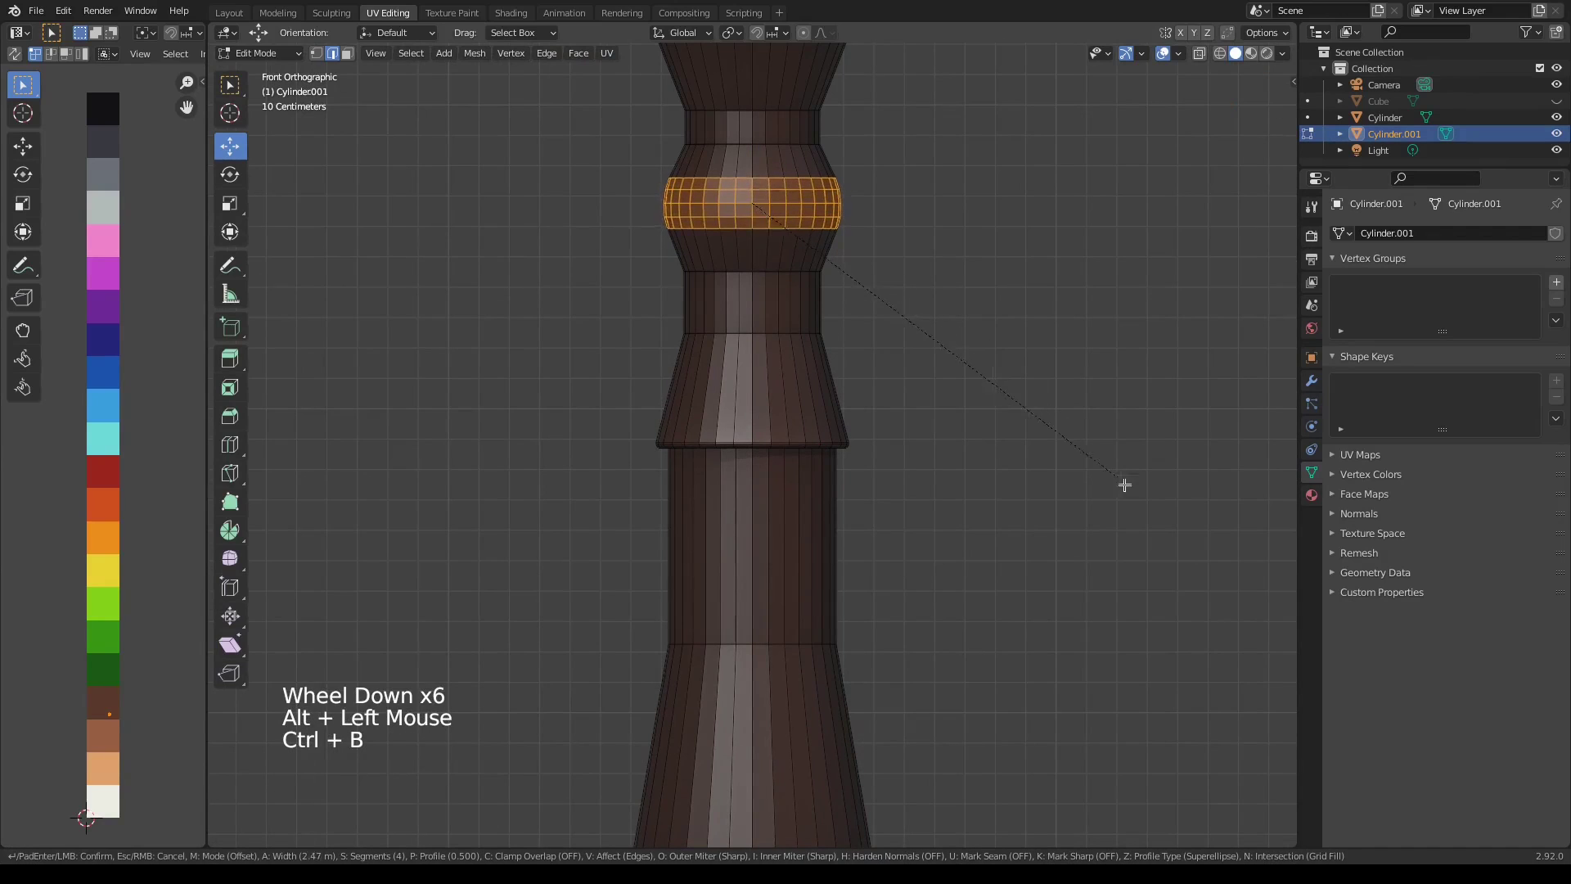
{"action": "left_click", "coordinate": [1238, 590]}
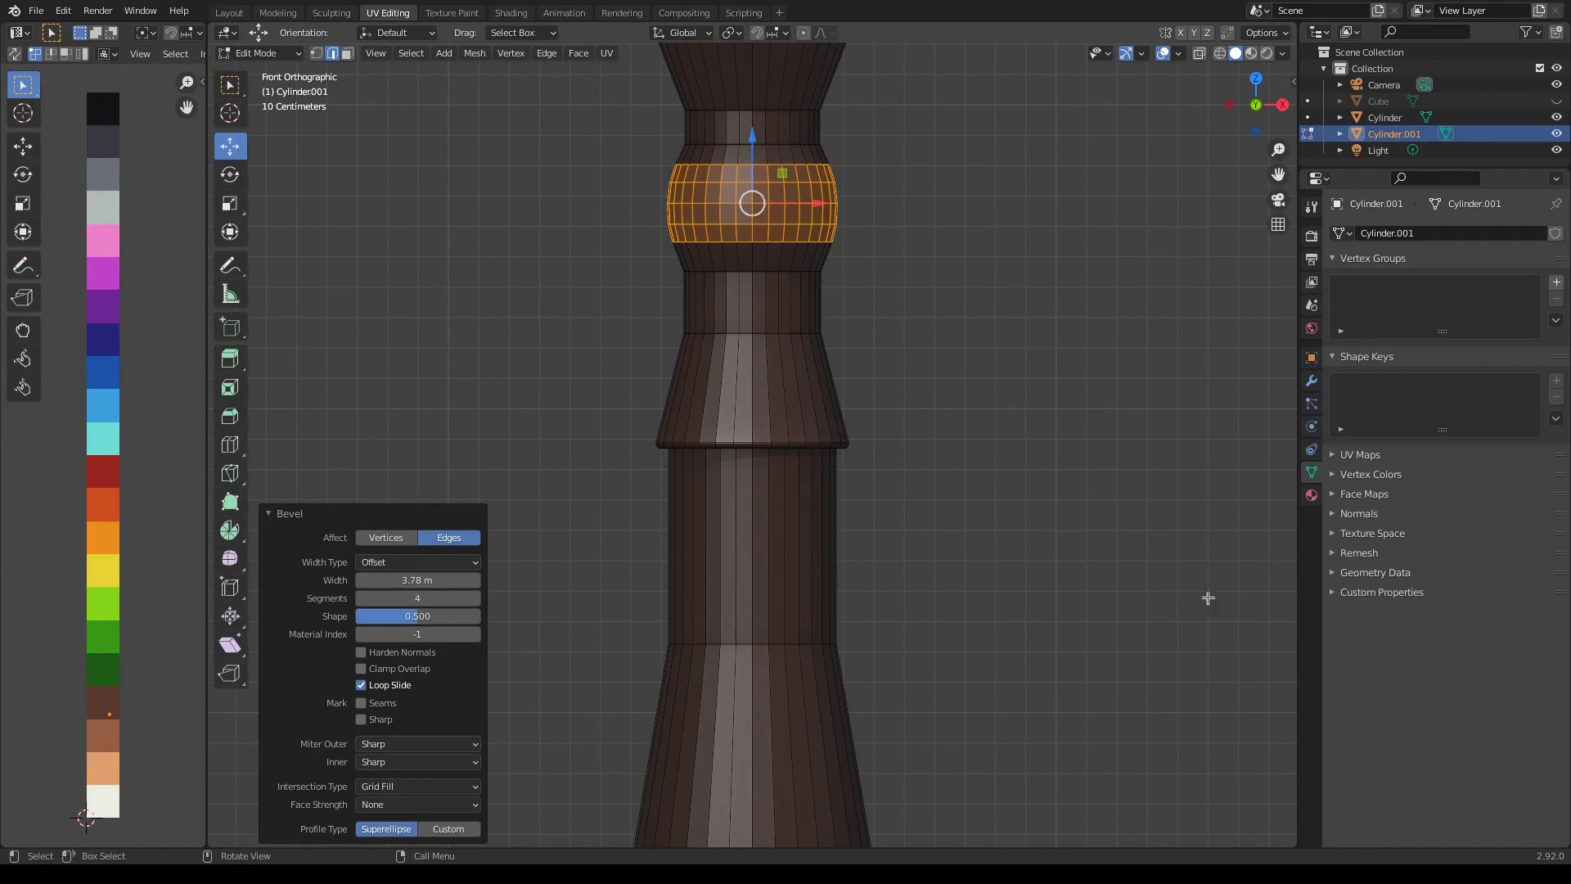
Select all faces of the large middle bulge in wireframe, scale them to about 0.807, and return to solid Object Mode
{"action": "middle_click_drag", "start_coordinate": [956, 357], "coordinate": [919, 439], "text": "shift"}
{"action": "scroll", "coordinate": [895, 564], "scroll_direction": "down", "scroll_amount": 2}
{"action": "scroll", "coordinate": [919, 439], "scroll_direction": "down", "scroll_amount": 3}
{"action": "middle_click_drag", "start_coordinate": [933, 507], "coordinate": [937, 452], "text": "shift"}
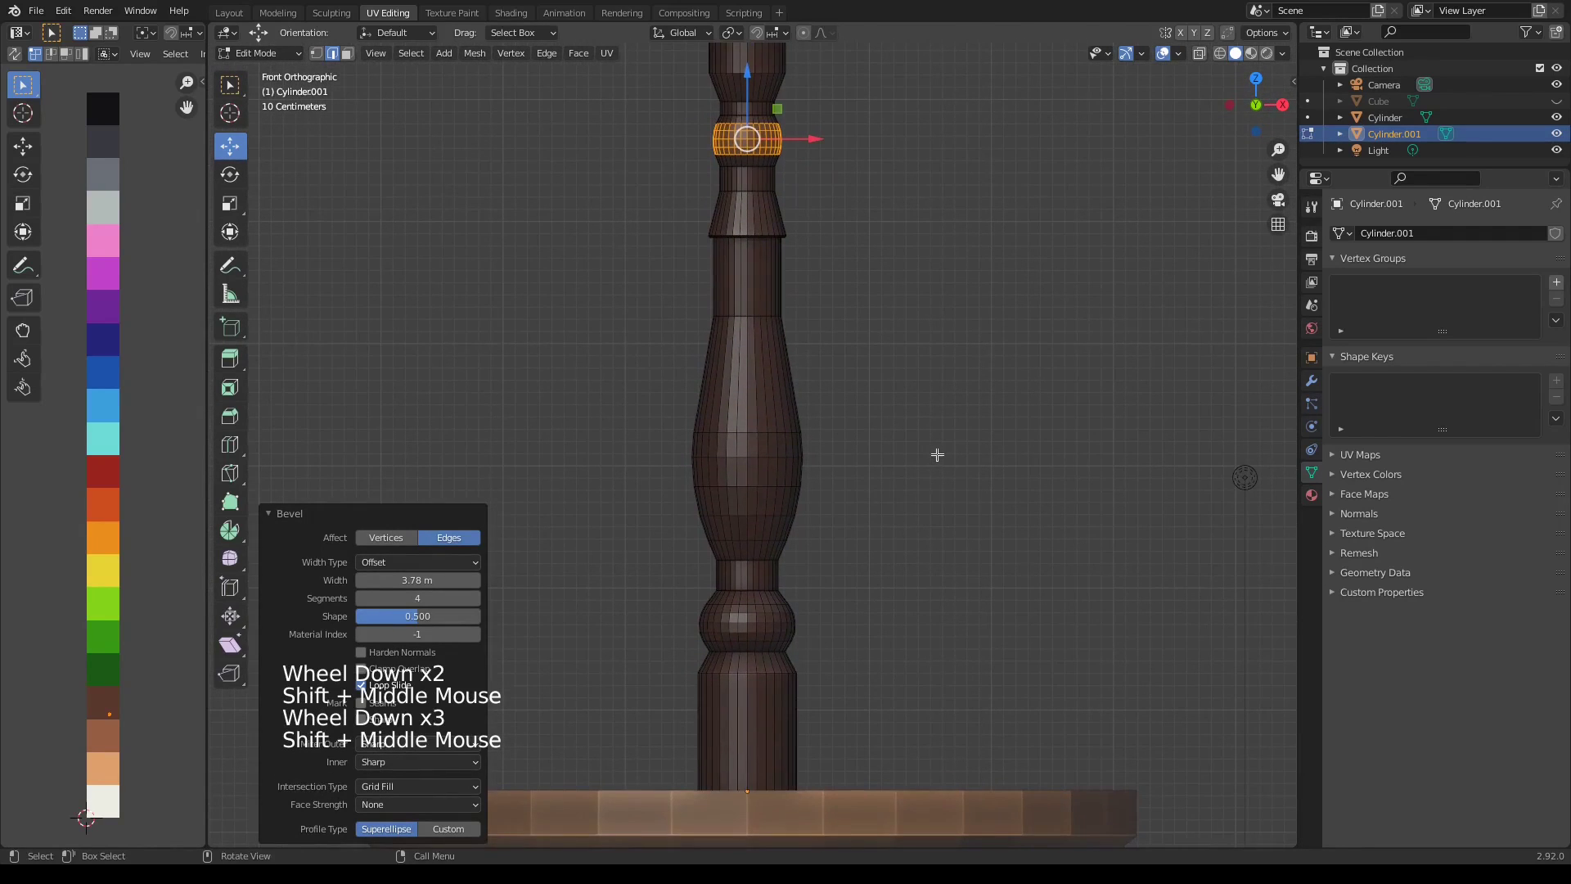
{"action": "key", "text": "shift+z"}
{"action": "key", "text": "3"}
{"action": "left_click_drag", "start_coordinate": [658, 344], "coordinate": [857, 555]}
{"action": "key", "text": "s"}
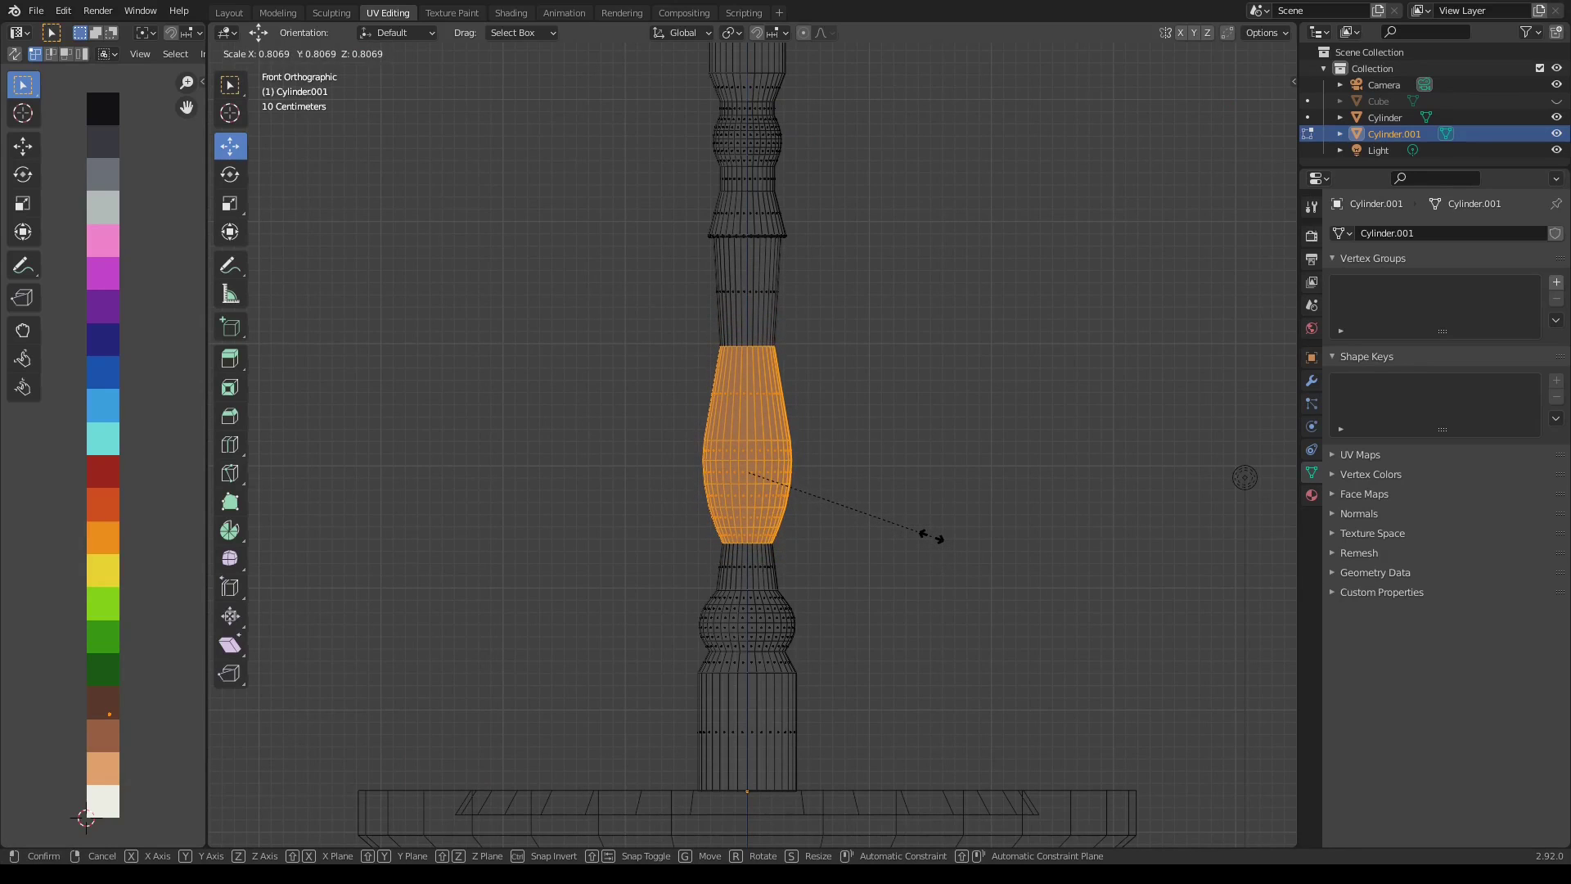
{"action": "left_click", "coordinate": [932, 536]}
{"action": "key", "text": "Tab"}
{"action": "key", "text": "shift+z"}
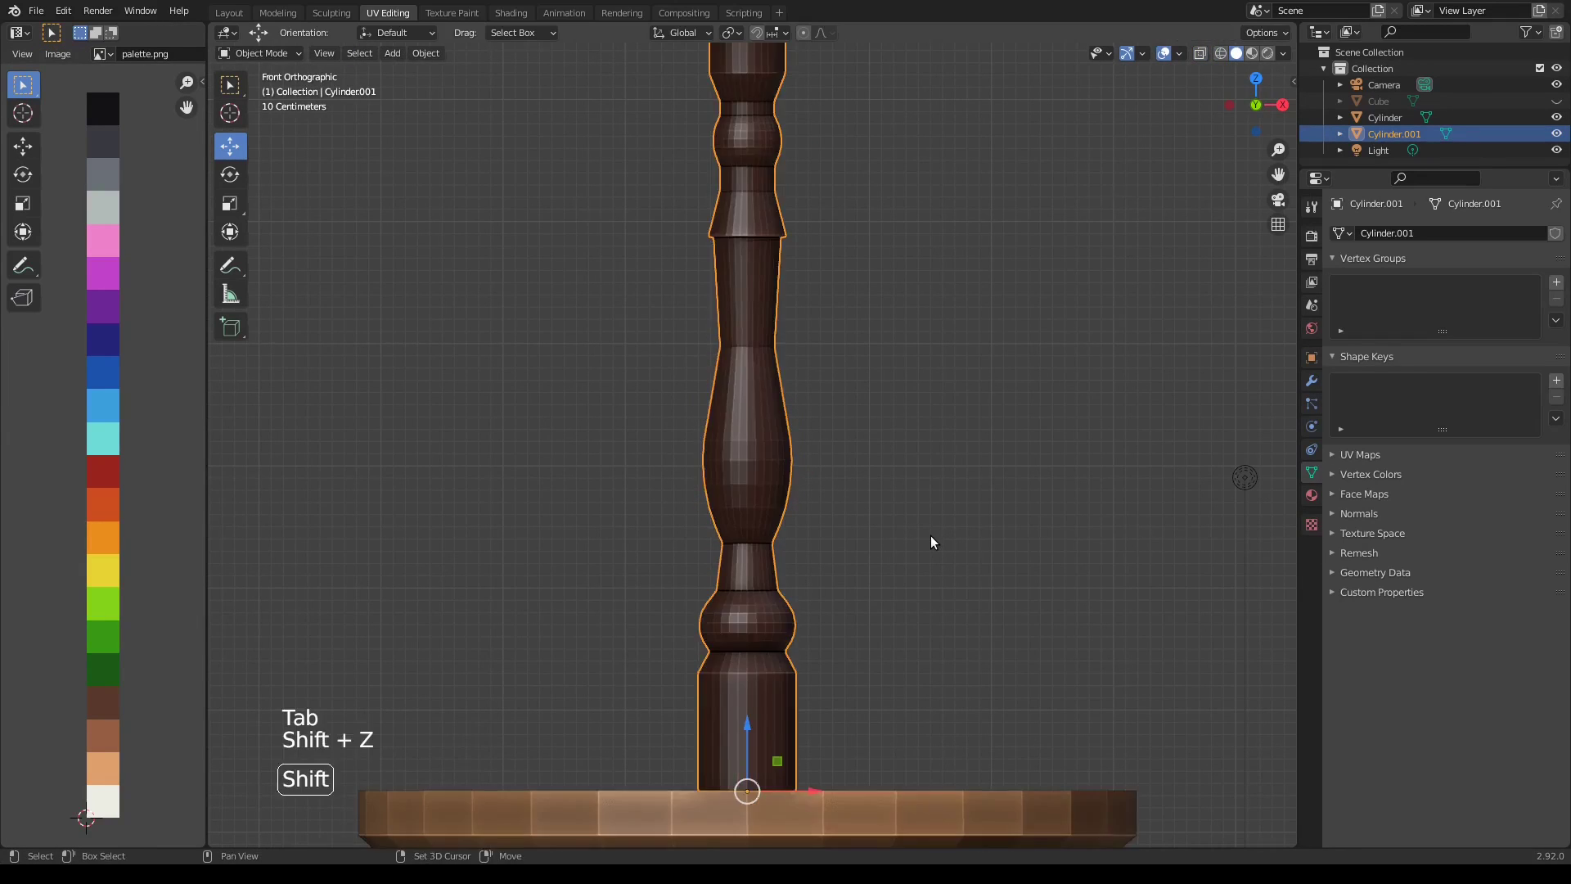
From the top view, add a Mirror modifier to the post with the X and Y axes enabled
{"action": "scroll", "coordinate": [931, 535], "scroll_direction": "down", "scroll_amount": 4}
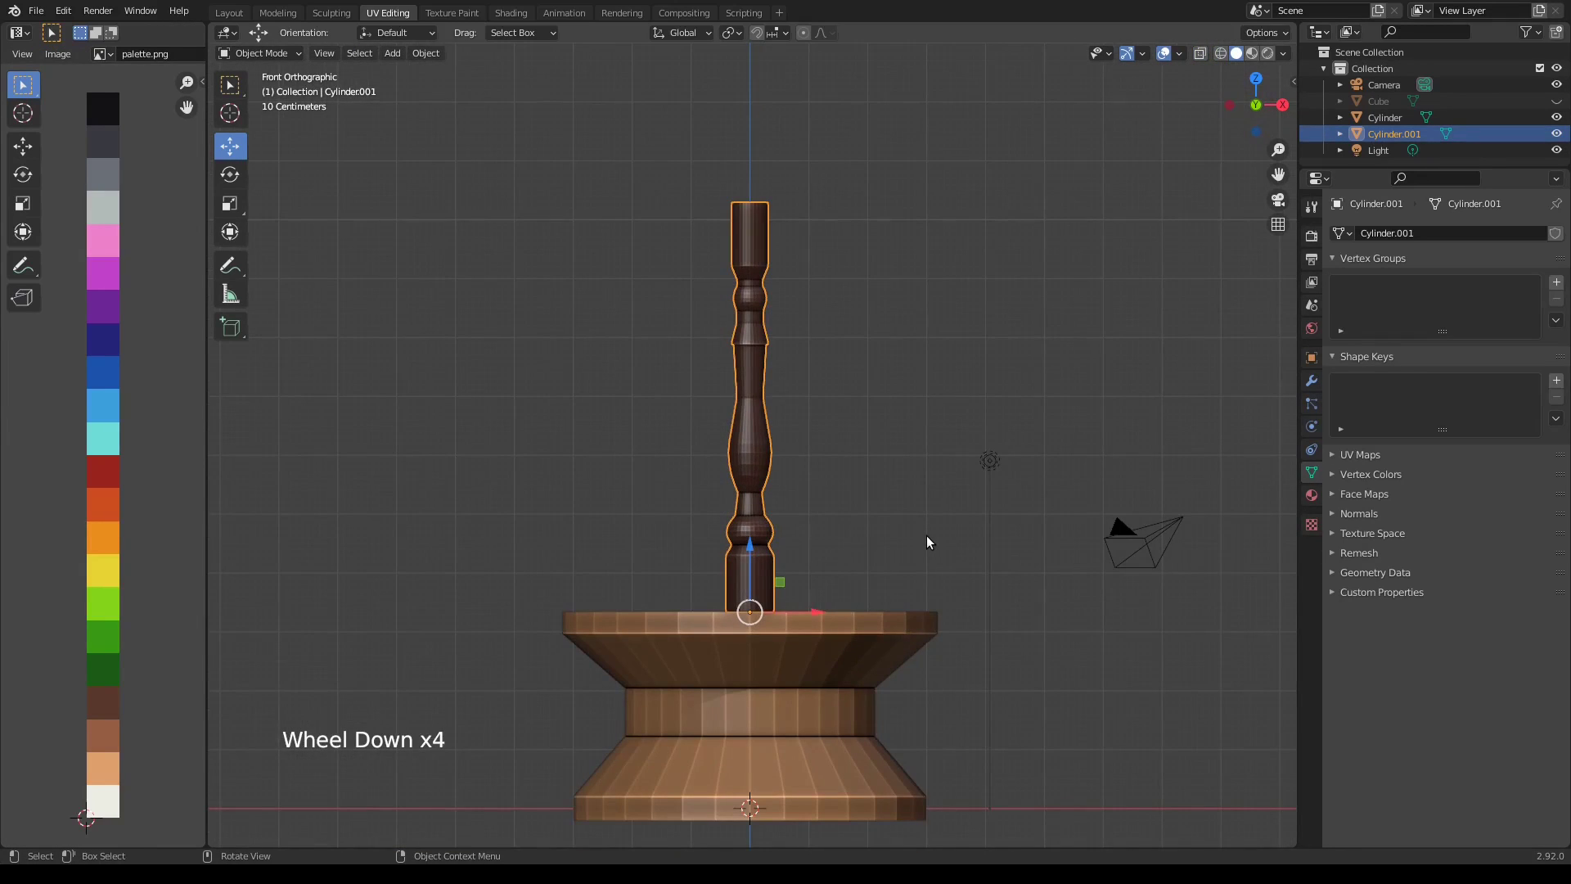
{"action": "key", "text": "KP_7"}
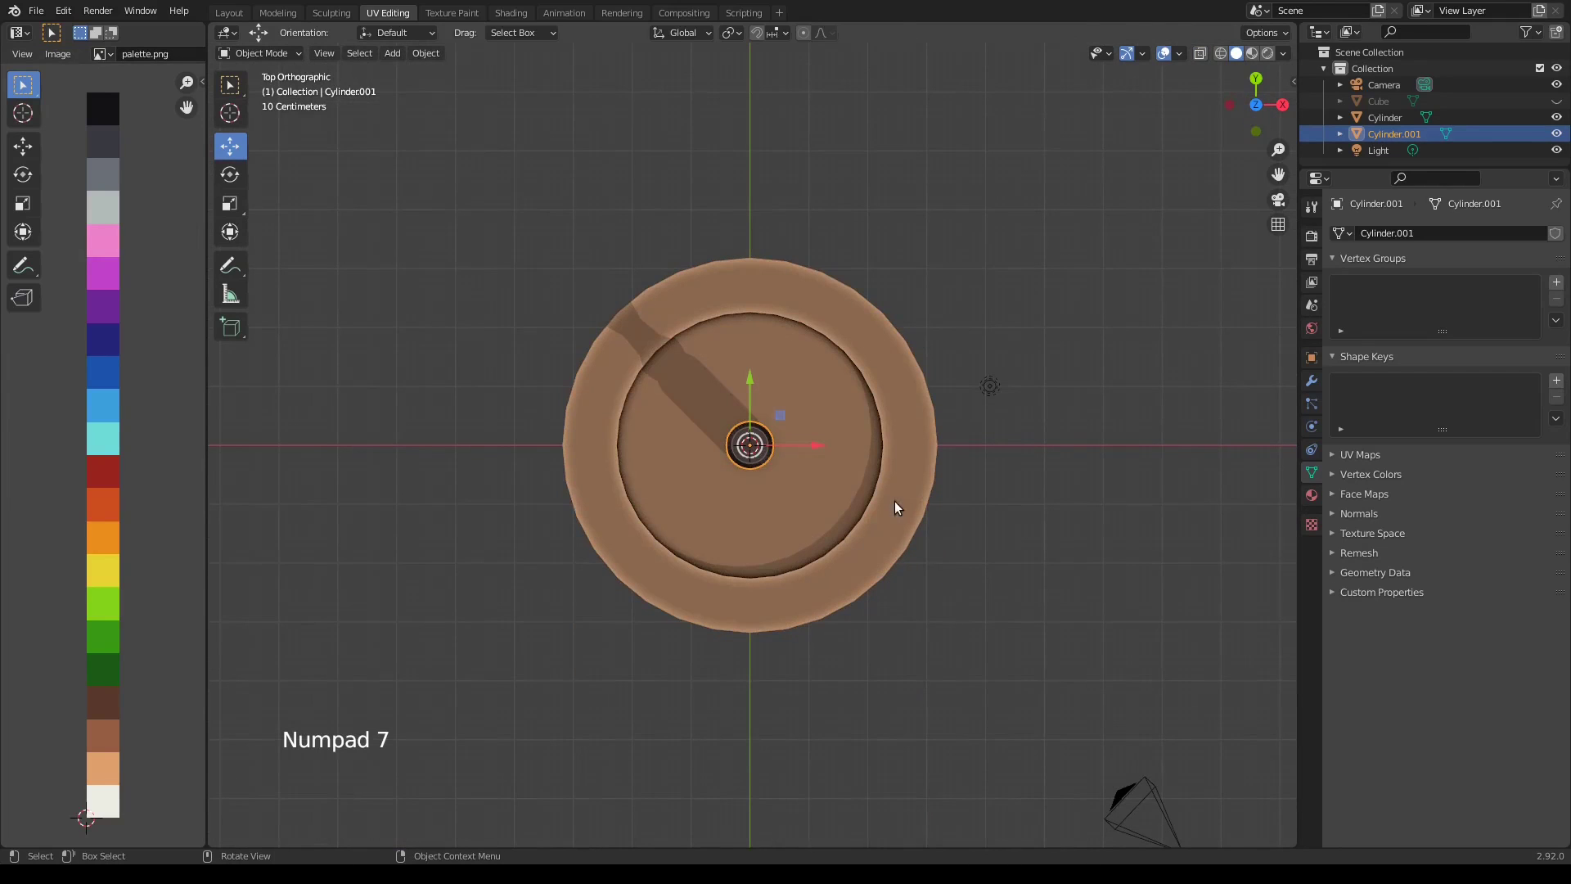
{"action": "left_click", "coordinate": [1312, 380]}
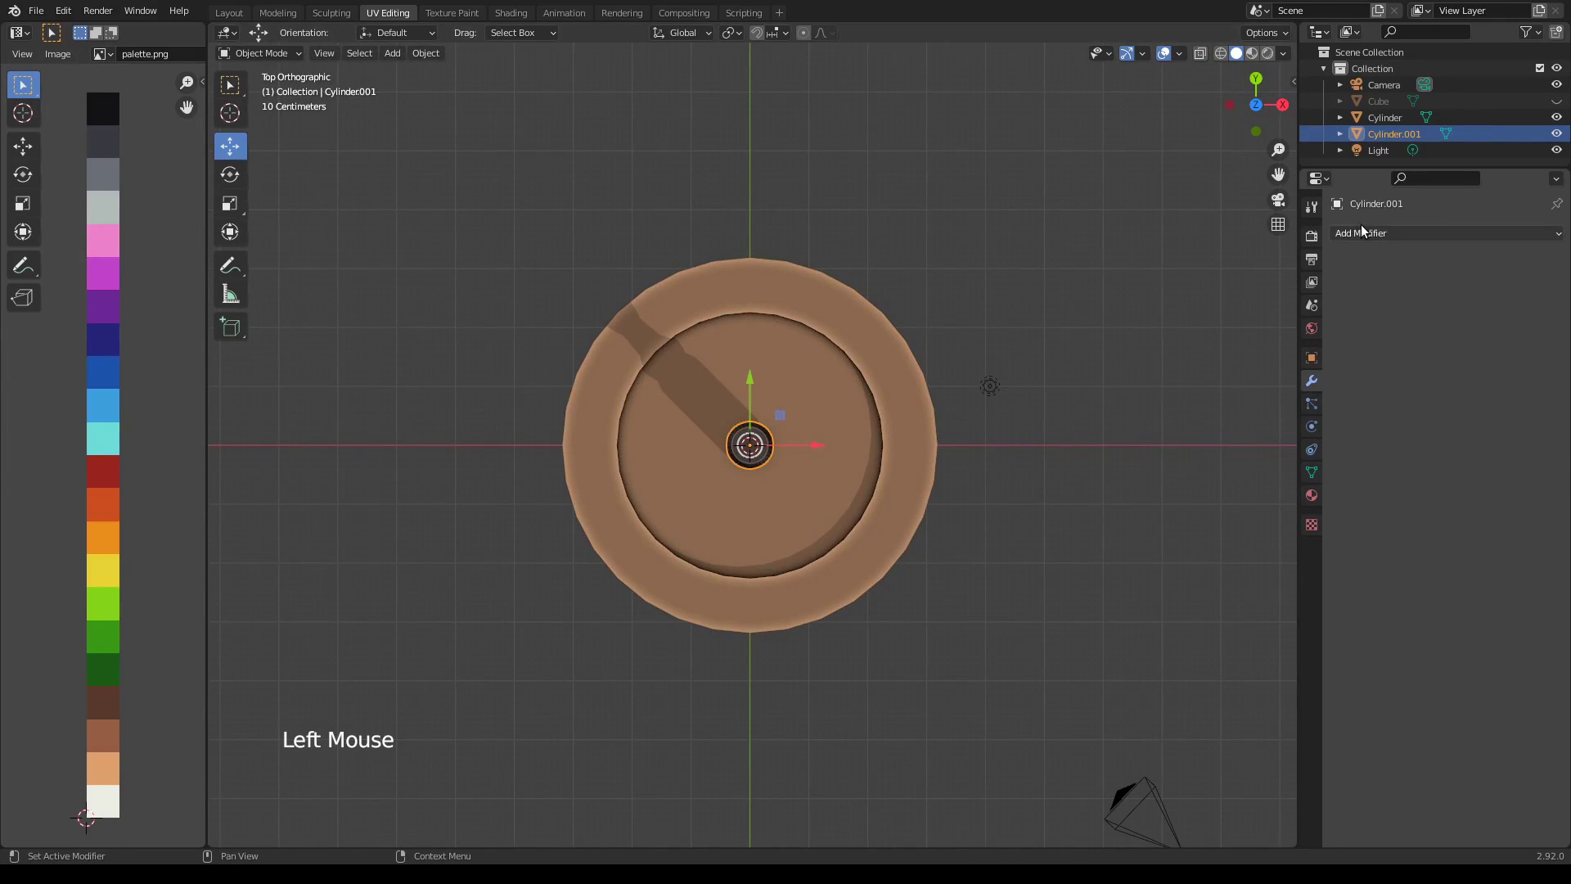
{"action": "left_click", "coordinate": [1361, 232]}
{"action": "left_click", "coordinate": [1245, 426]}
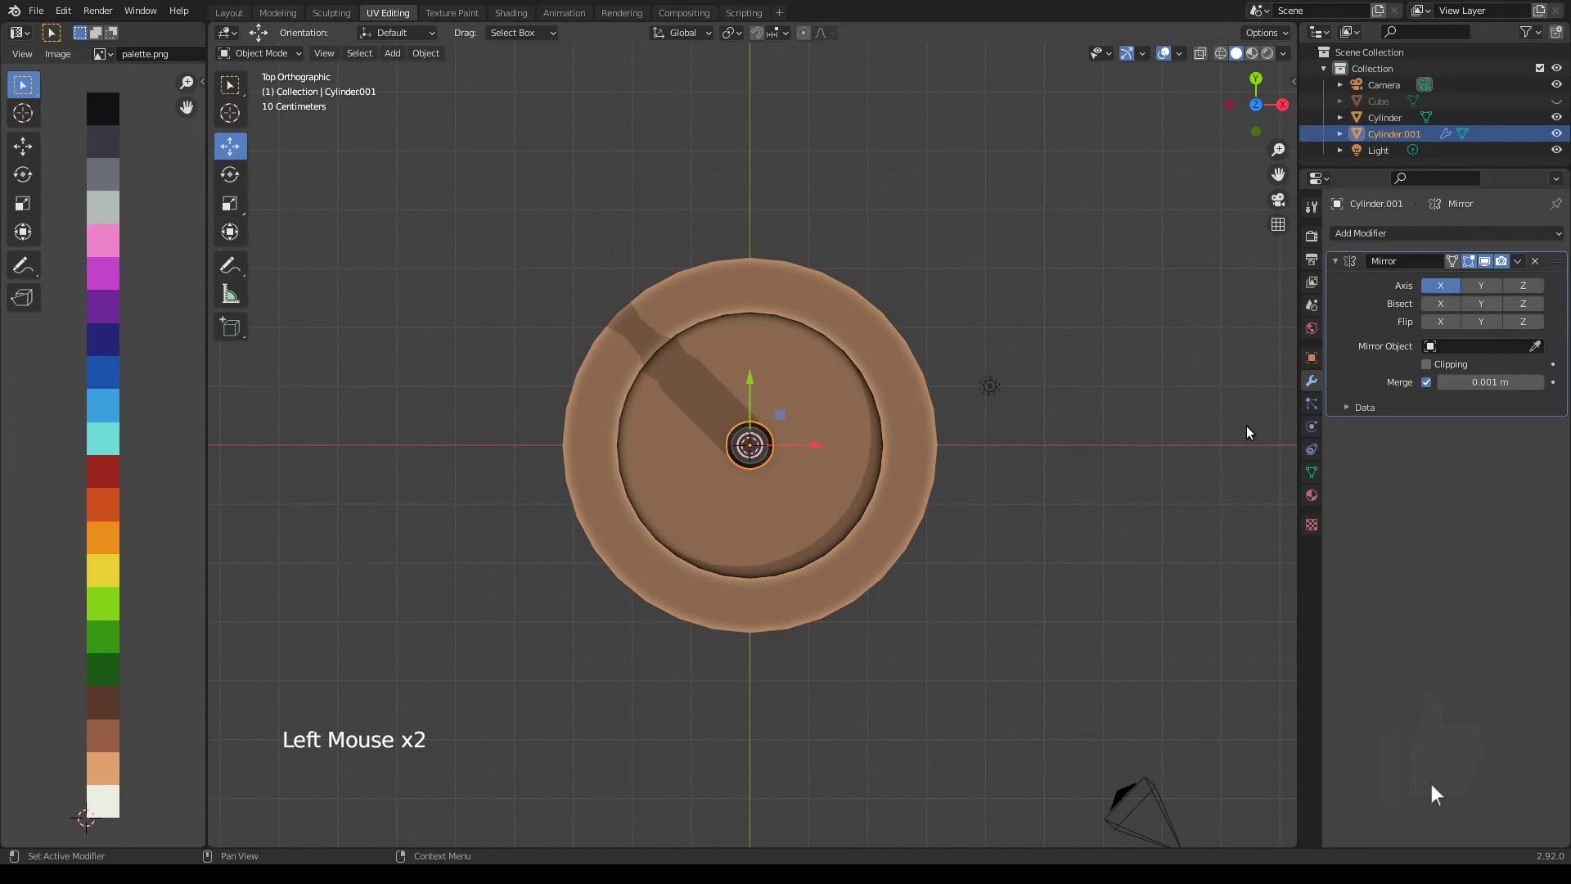
{"action": "left_click", "coordinate": [1485, 287]}
Move the post's entire mesh outward along X and Y so the four mirrored posts stand on the pedestal's rim, then return to Object Mode
{"action": "key", "text": "Tab"}
{"action": "key", "text": "a"}
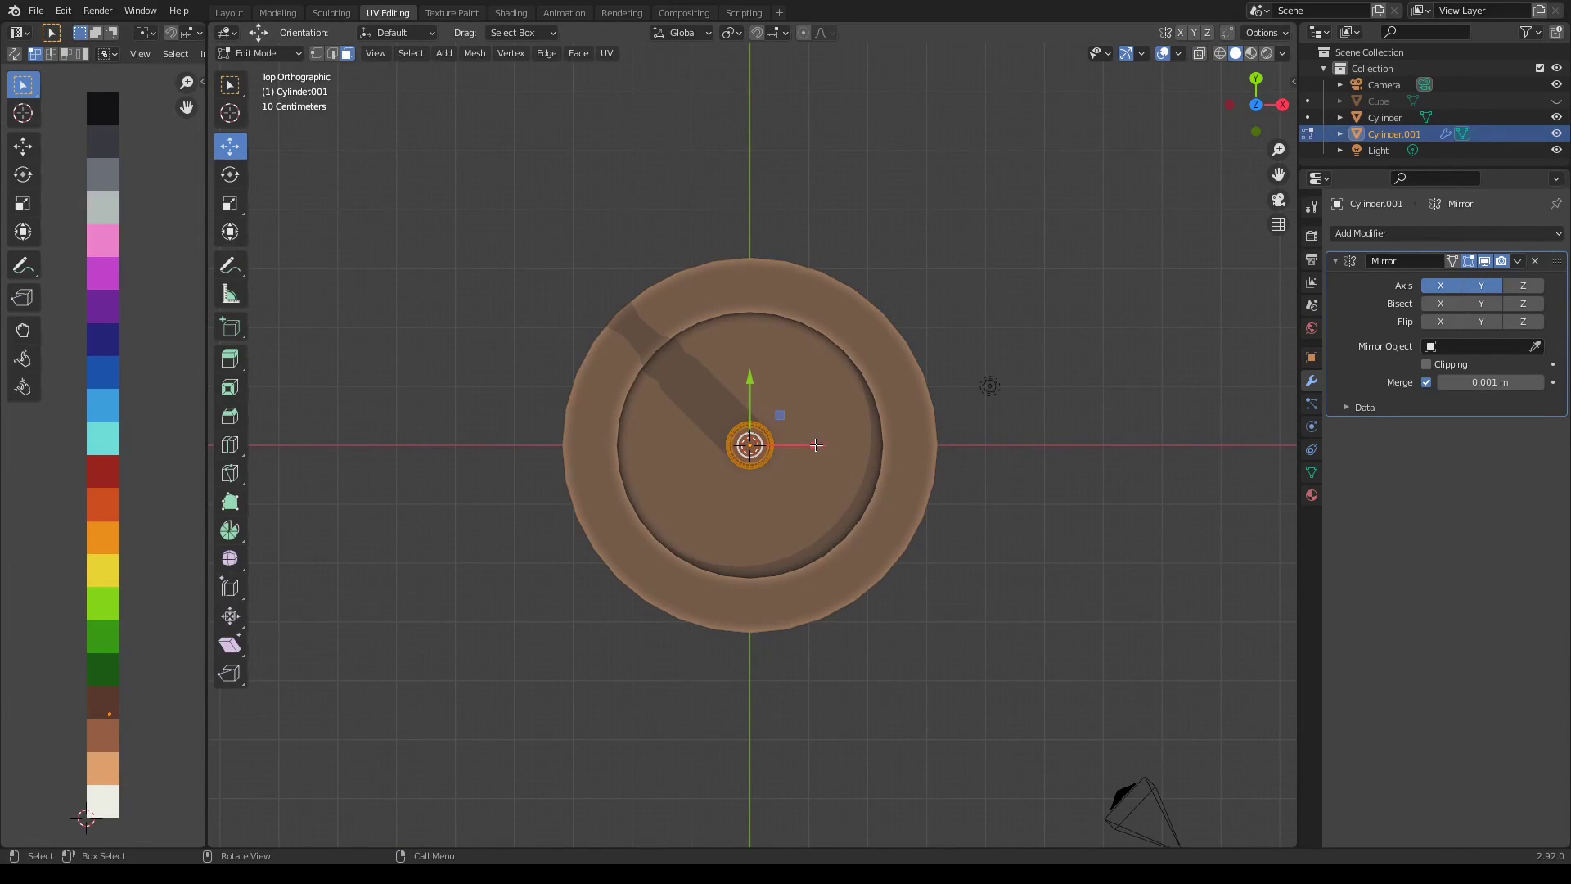
{"action": "left_click_drag", "start_coordinate": [822, 445], "coordinate": [971, 445]}
{"action": "left_click_drag", "start_coordinate": [900, 383], "coordinate": [893, 278]}
{"action": "left_click_drag", "start_coordinate": [964, 342], "coordinate": [937, 331]}
{"action": "scroll", "coordinate": [924, 500], "scroll_direction": "up", "scroll_amount": 1}
{"action": "middle_click_drag", "start_coordinate": [924, 500], "coordinate": [904, 413]}
{"action": "scroll", "coordinate": [866, 546], "scroll_direction": "down", "scroll_amount": 3}
{"action": "key", "text": "KP_1"}
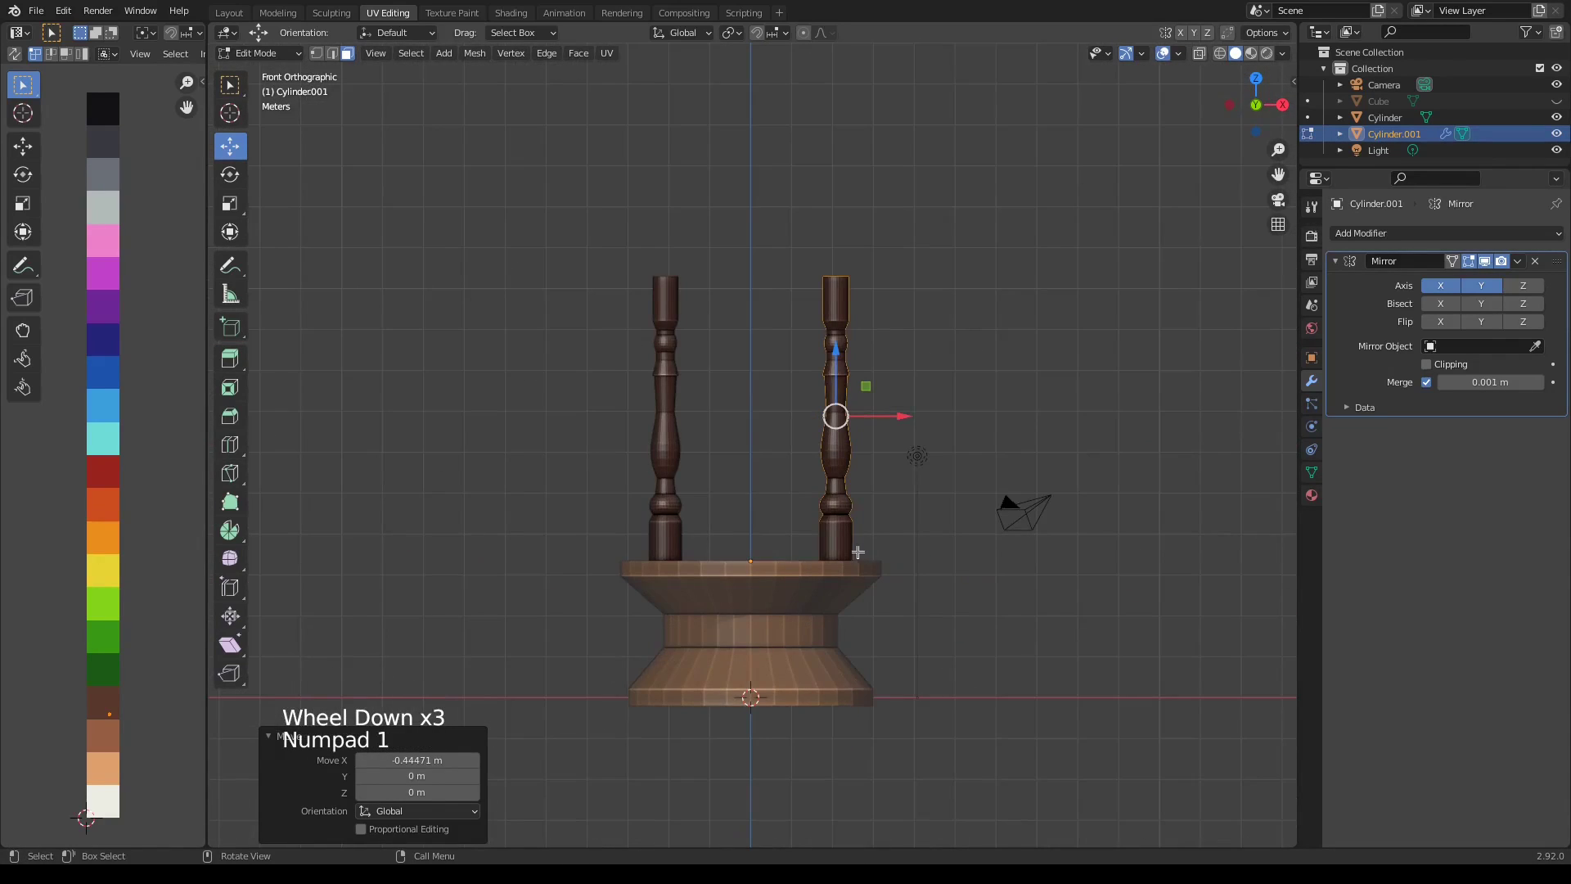
{"action": "scroll", "coordinate": [810, 558], "scroll_direction": "down", "scroll_amount": 1}
{"action": "middle_click_drag", "start_coordinate": [773, 564], "coordinate": [733, 533], "text": "shift"}
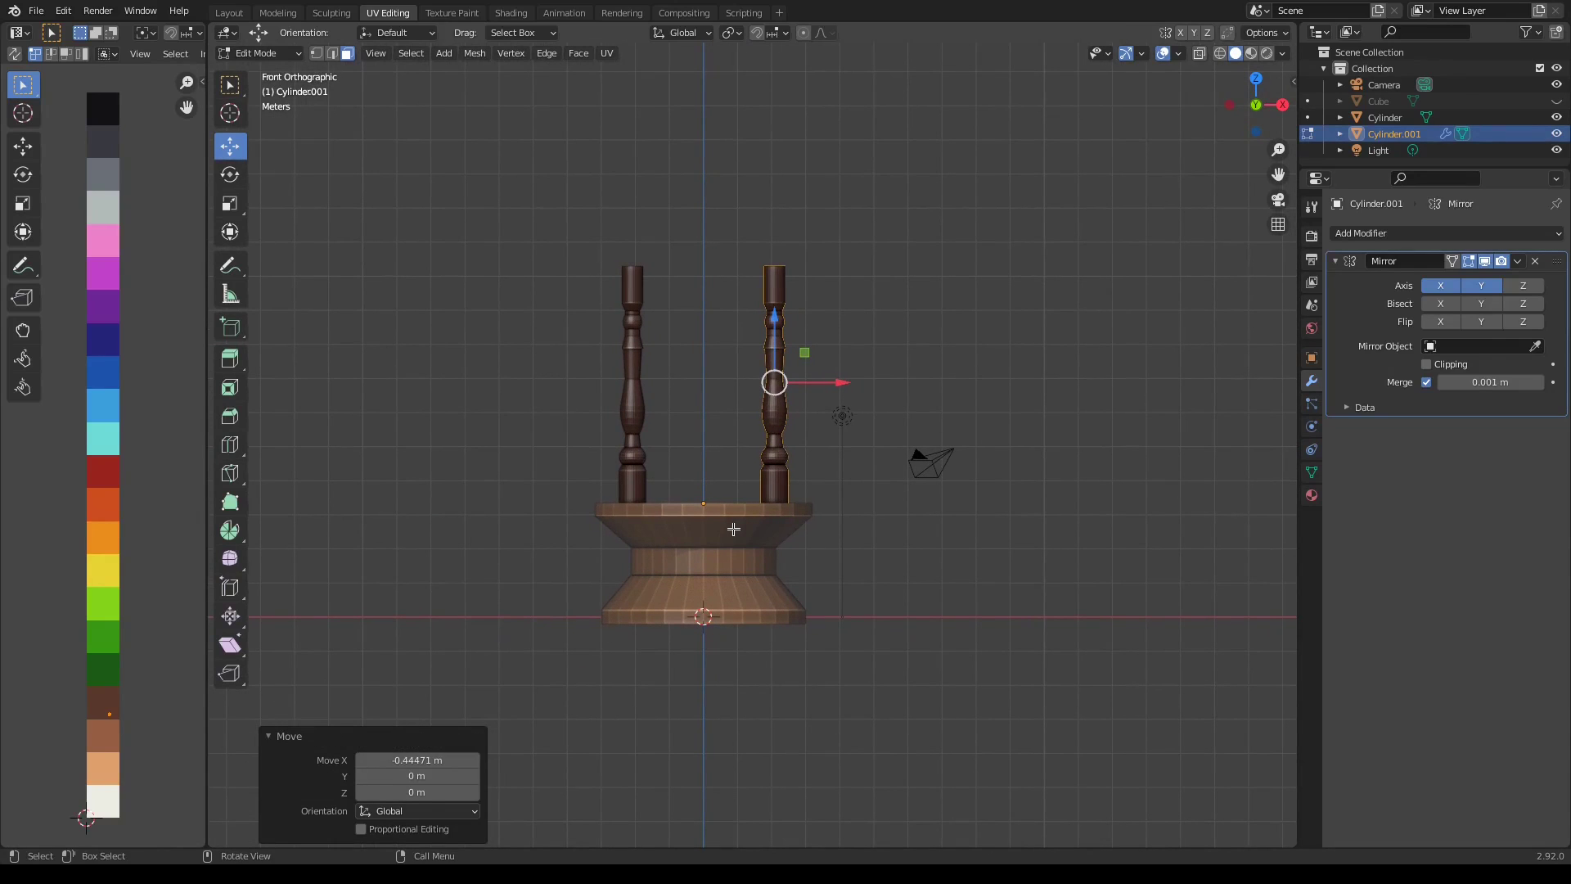
{"action": "mouse_move", "coordinate": [721, 484]}
{"action": "middle_mouse_down"}
{"action": "mouse_move", "coordinate": [720, 469]}
{"action": "mouse_move", "coordinate": [732, 508]}
{"action": "middle_mouse_up"}
{"action": "key", "text": "Tab"}
Duplicate the pedestal's recessed round top face in place and separate the copy into its own object
{"action": "left_click", "coordinate": [731, 509]}
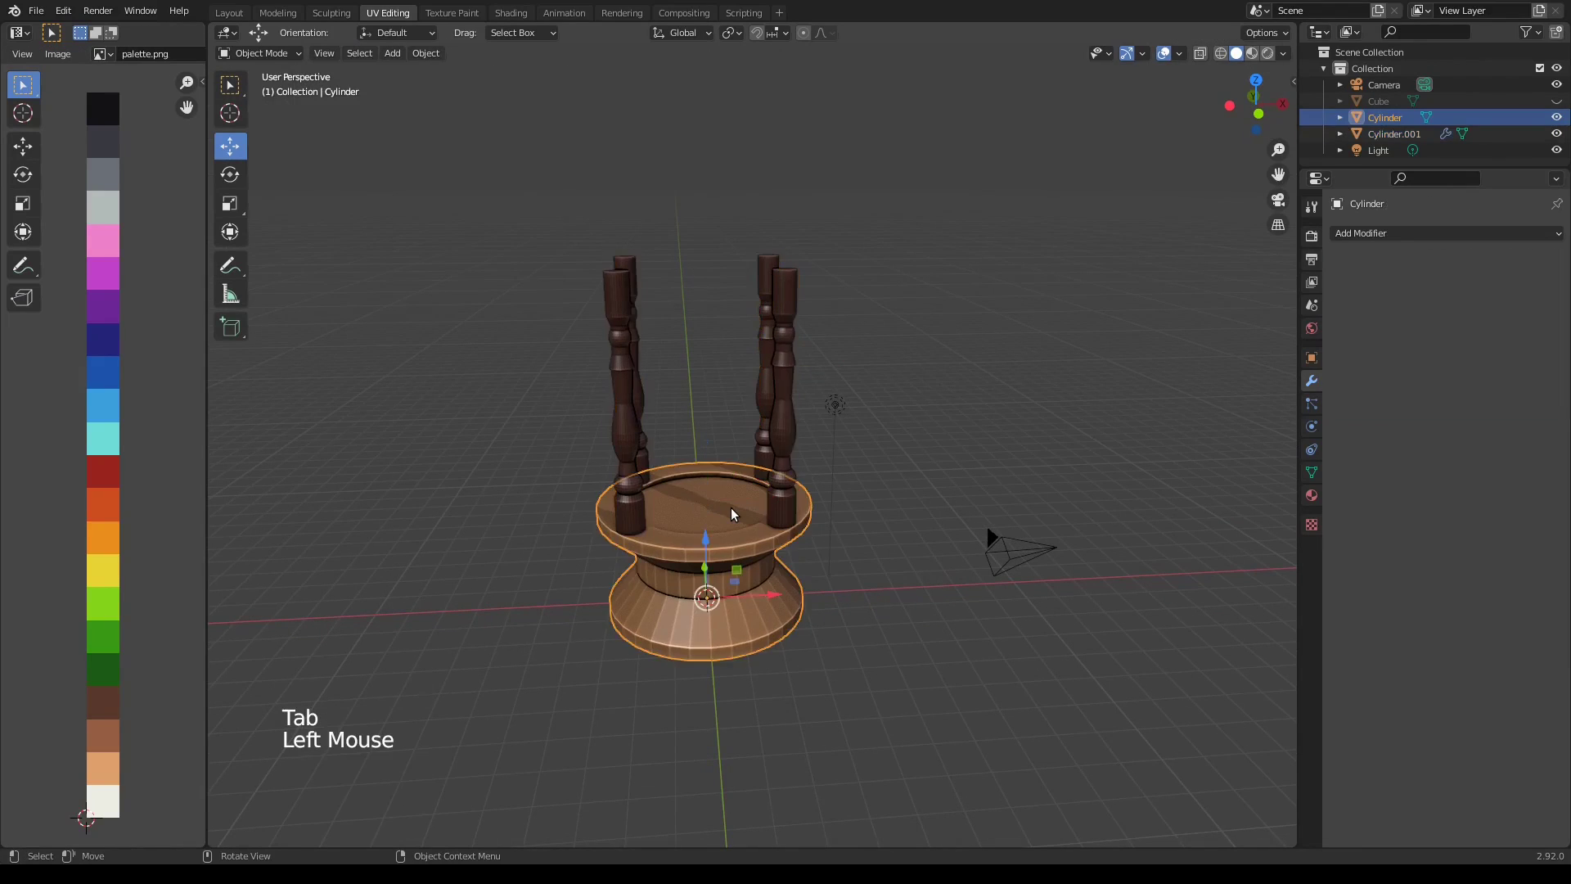
{"action": "key", "text": "Tab"}
{"action": "left_click", "coordinate": [733, 509]}
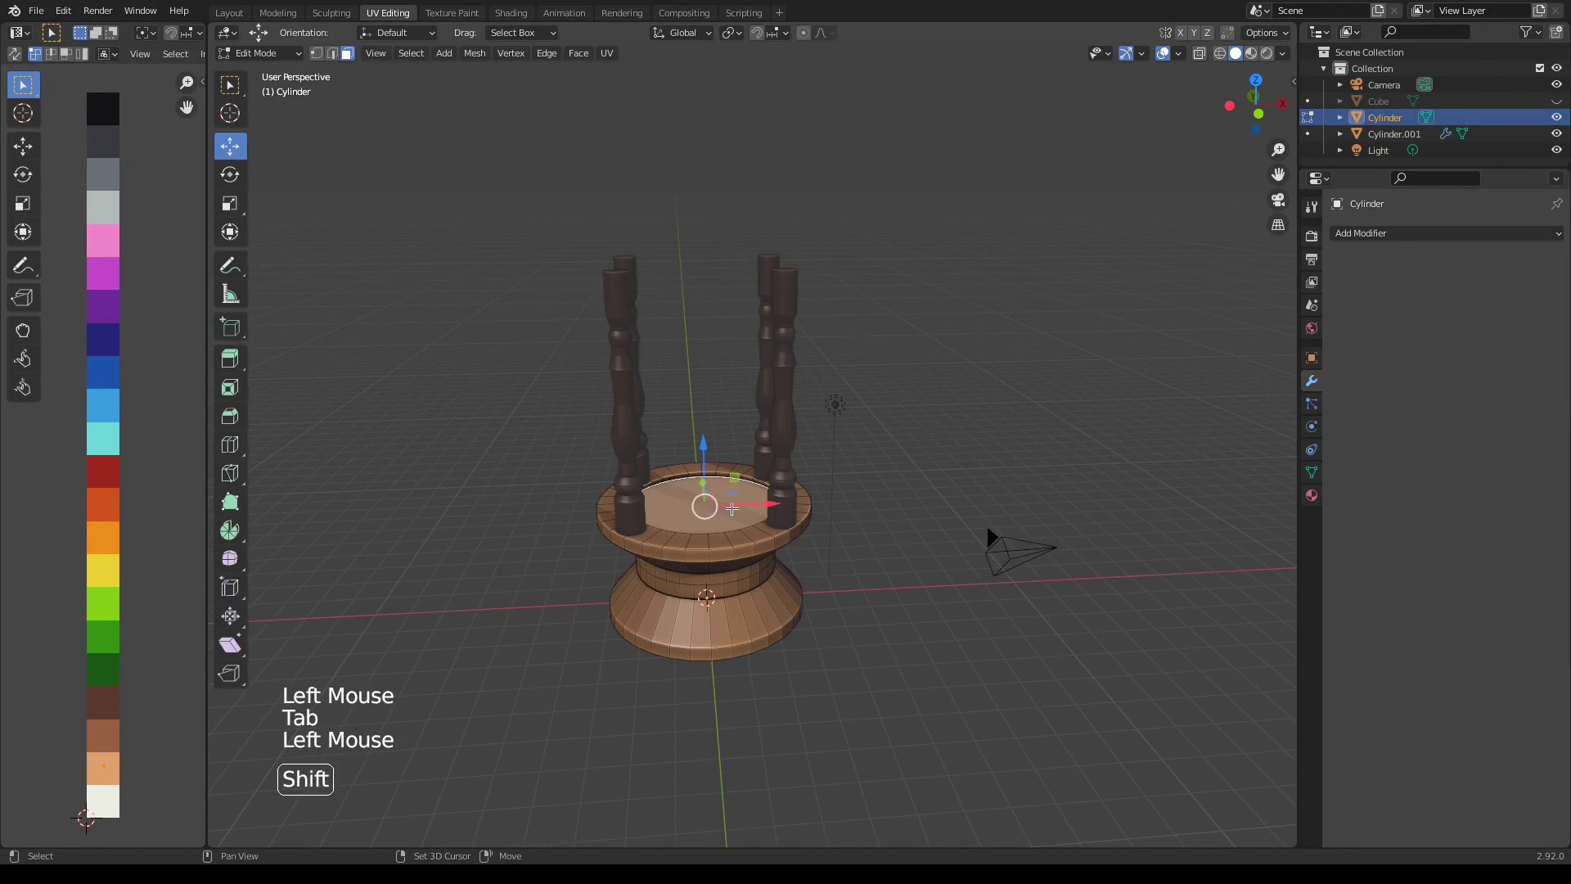
{"action": "key", "text": "shift+d"}
{"action": "right_click", "coordinate": [684, 402]}
{"action": "key", "text": "p"}
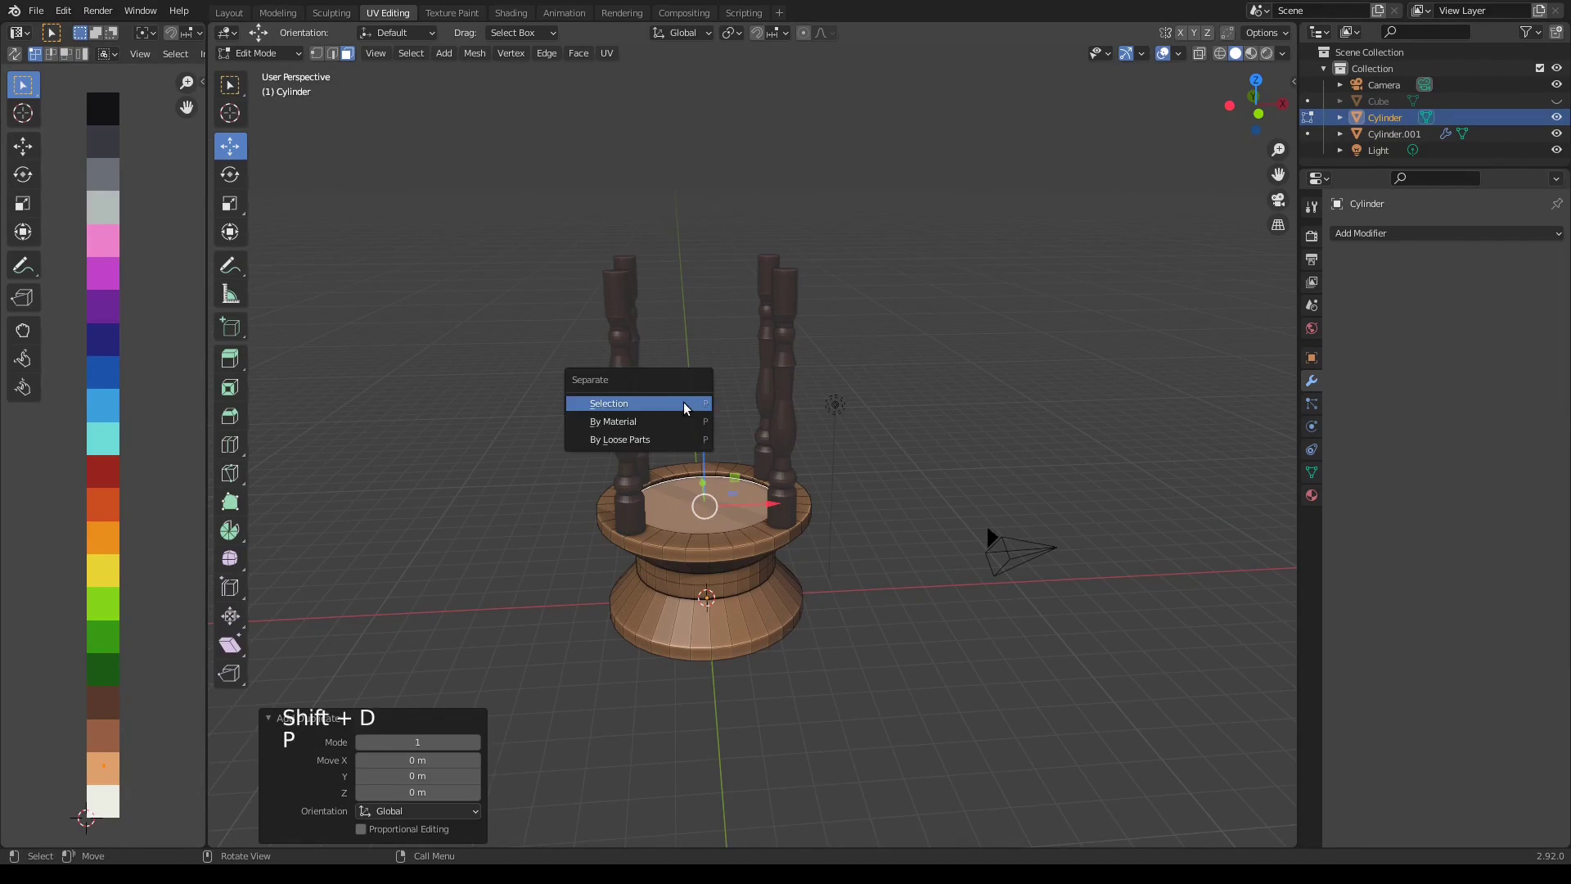
{"action": "left_click", "coordinate": [684, 403]}
{"action": "key", "text": "Tab"}
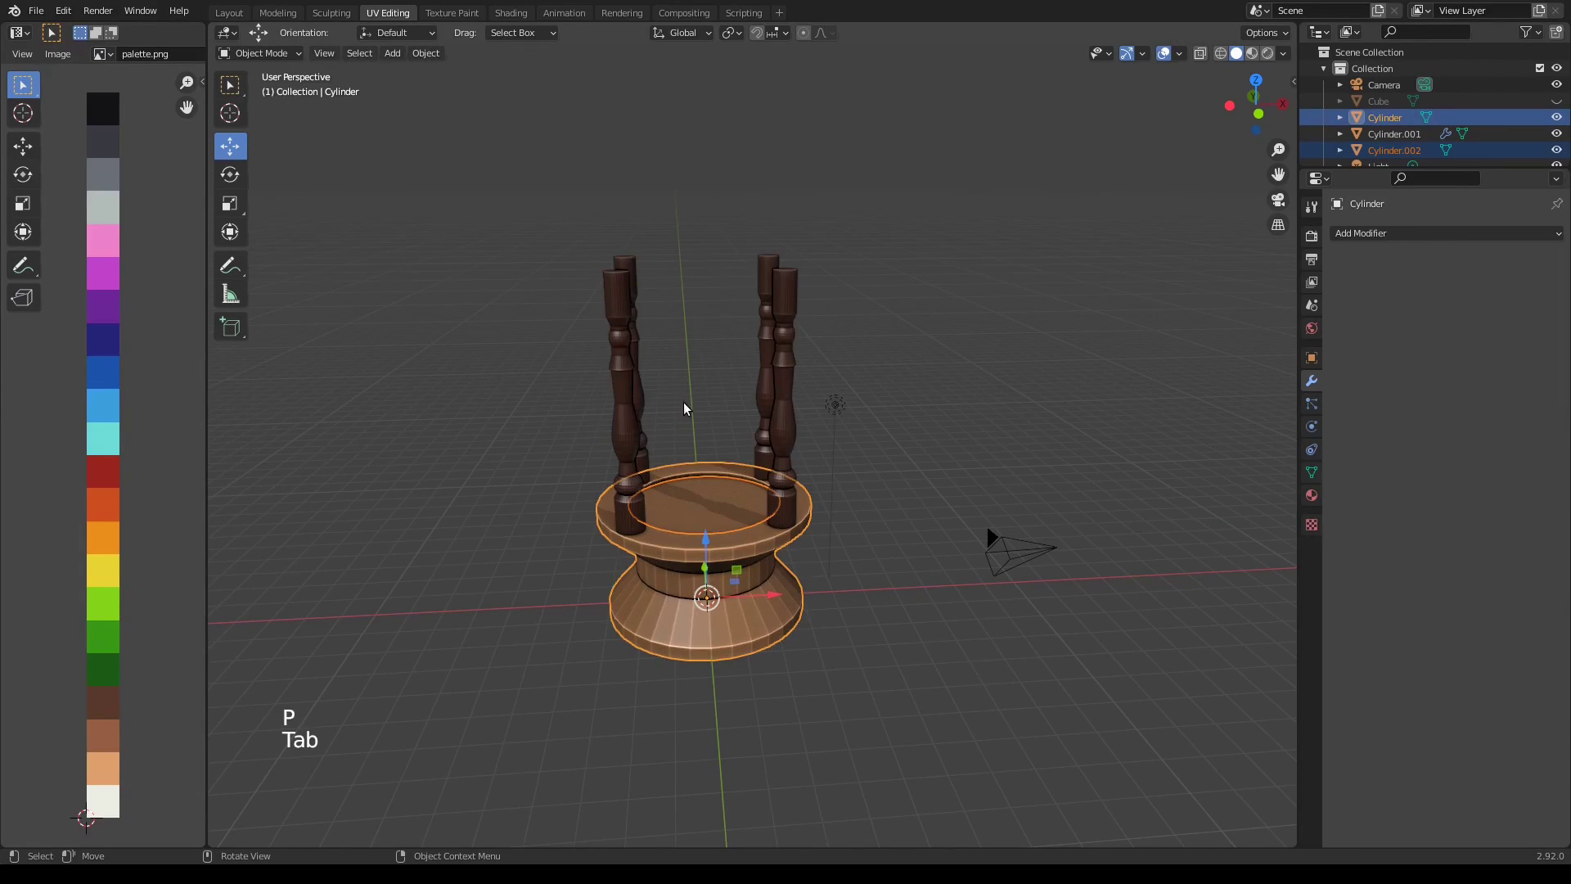
Set the origins of the pedestal and the separated disc to geometry, and raise the disc about 7.23 m to the posts' tops
{"action": "right_click", "coordinate": [691, 520]}
{"action": "mouse_move", "coordinate": [691, 517]}
{"action": "left_click", "coordinate": [810, 533]}
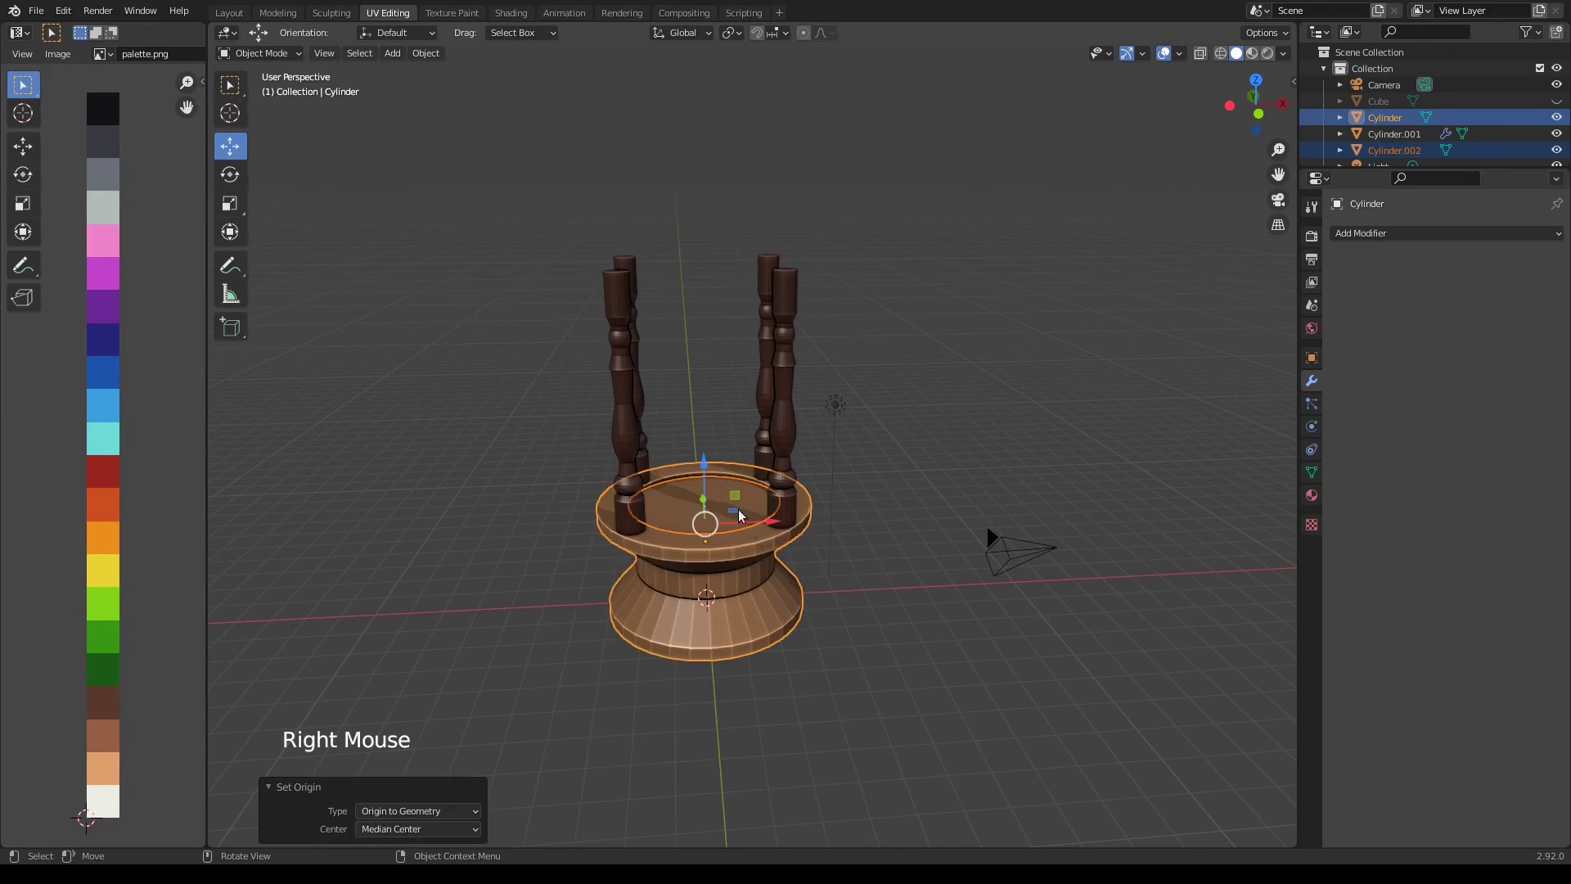
{"action": "left_click", "coordinate": [712, 478]}
{"action": "key", "text": "KP_1"}
{"action": "left_click_drag", "start_coordinate": [710, 436], "coordinate": [715, 197]}
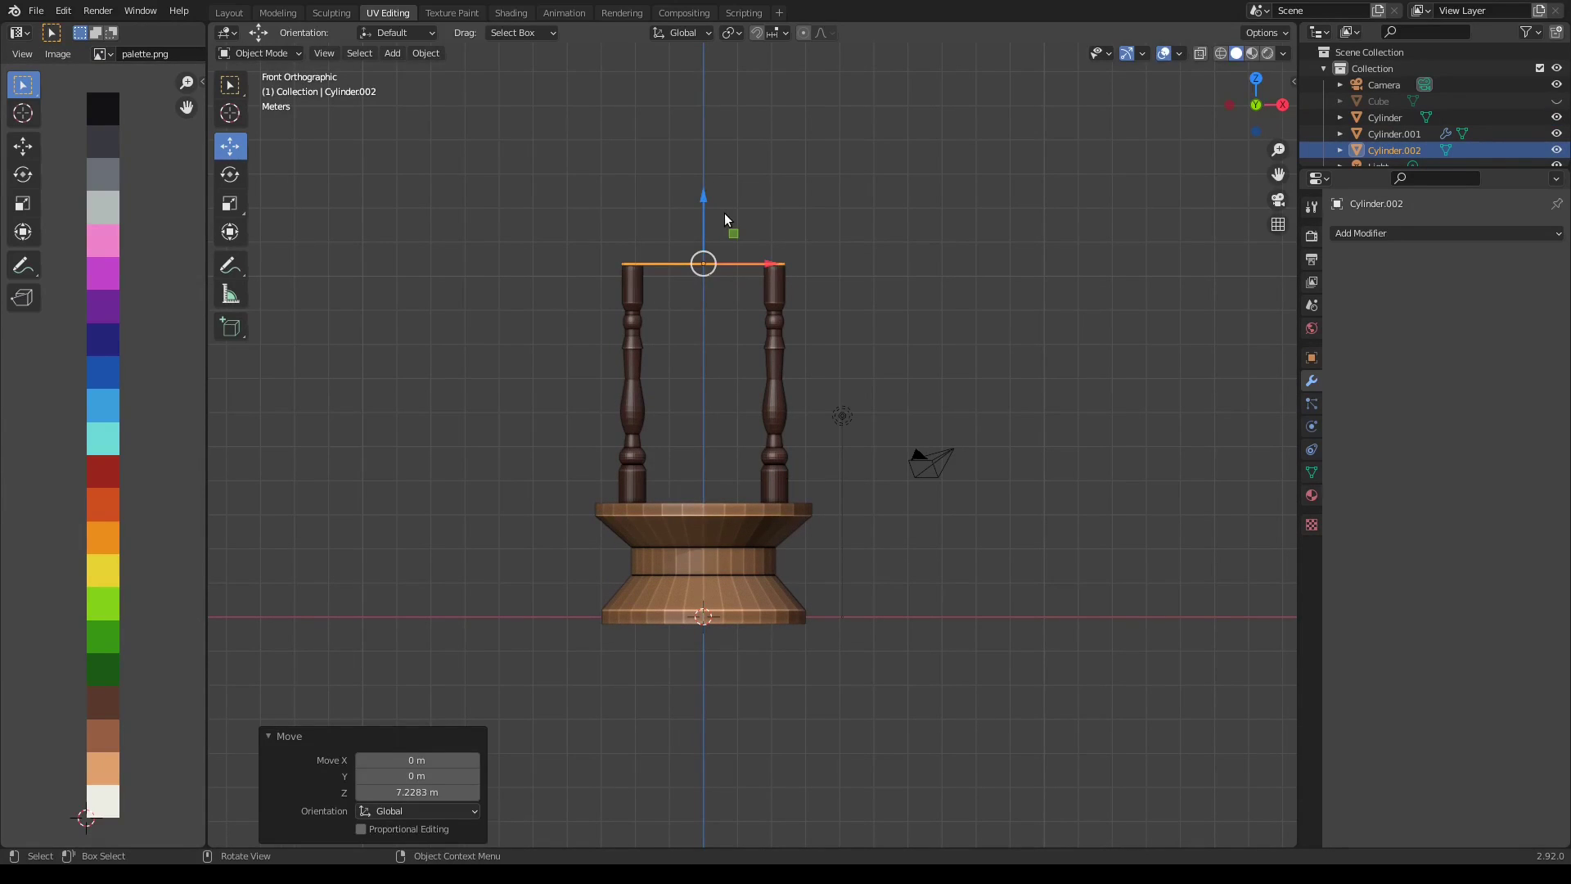
Scale the disc on top of the posts to about 1.463 in X and Y, excluding Z
{"action": "scroll", "coordinate": [724, 214], "scroll_direction": "up", "scroll_amount": 2}
{"action": "scroll", "coordinate": [726, 218], "scroll_direction": "up", "scroll_amount": 1}
{"action": "middle_click_drag", "start_coordinate": [726, 218], "coordinate": [782, 302], "text": "shift"}
{"action": "scroll", "coordinate": [788, 311], "scroll_direction": "up", "scroll_amount": 1}
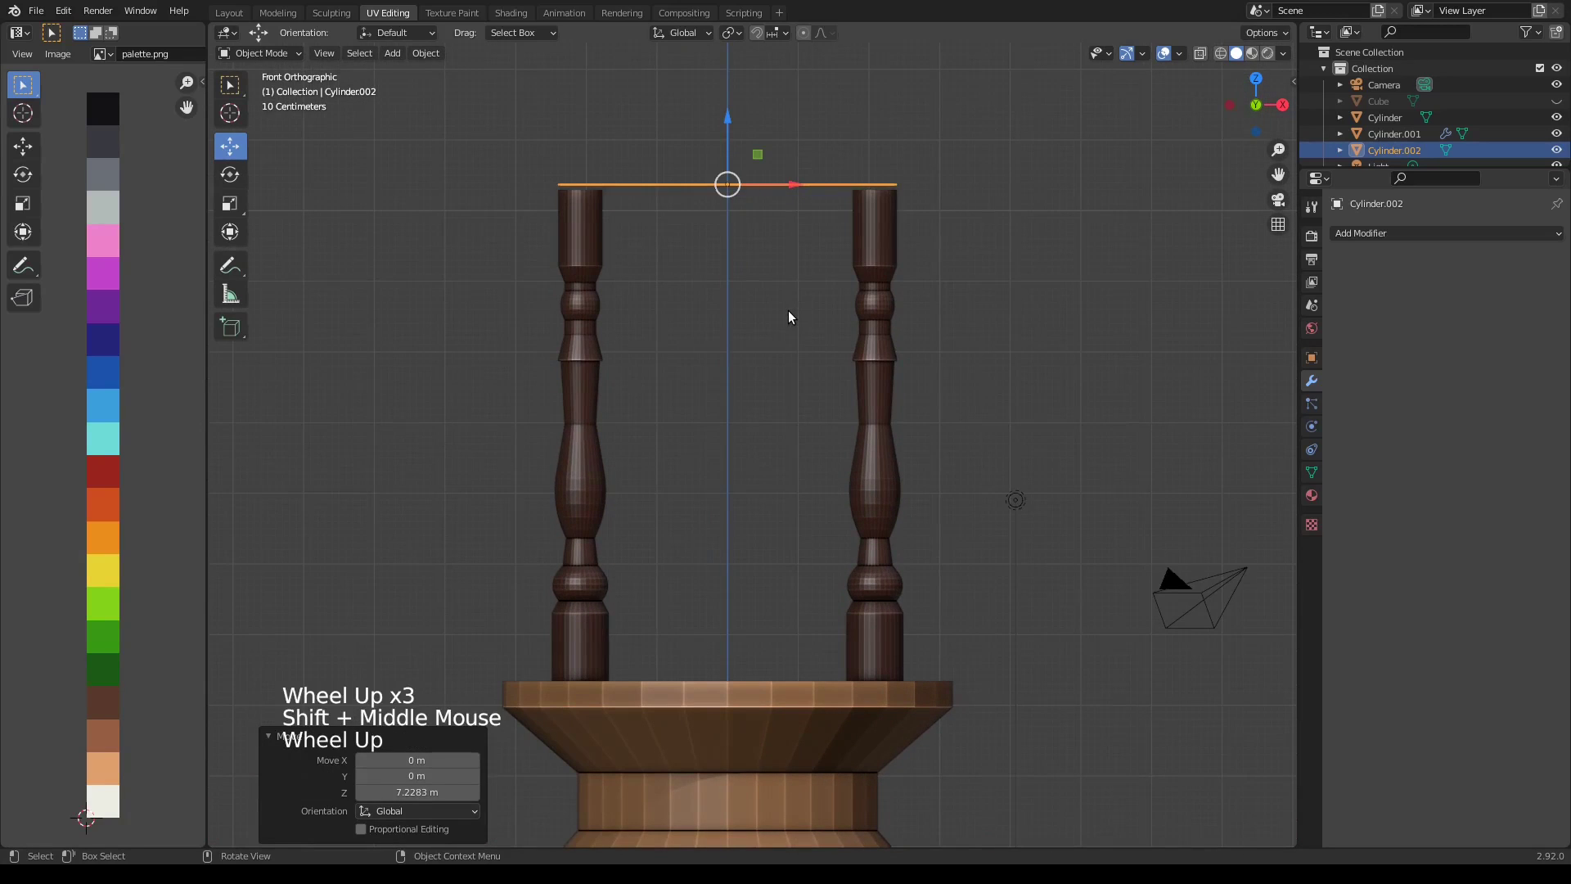
{"action": "key", "text": "s"}
{"action": "key", "text": "shift+z"}
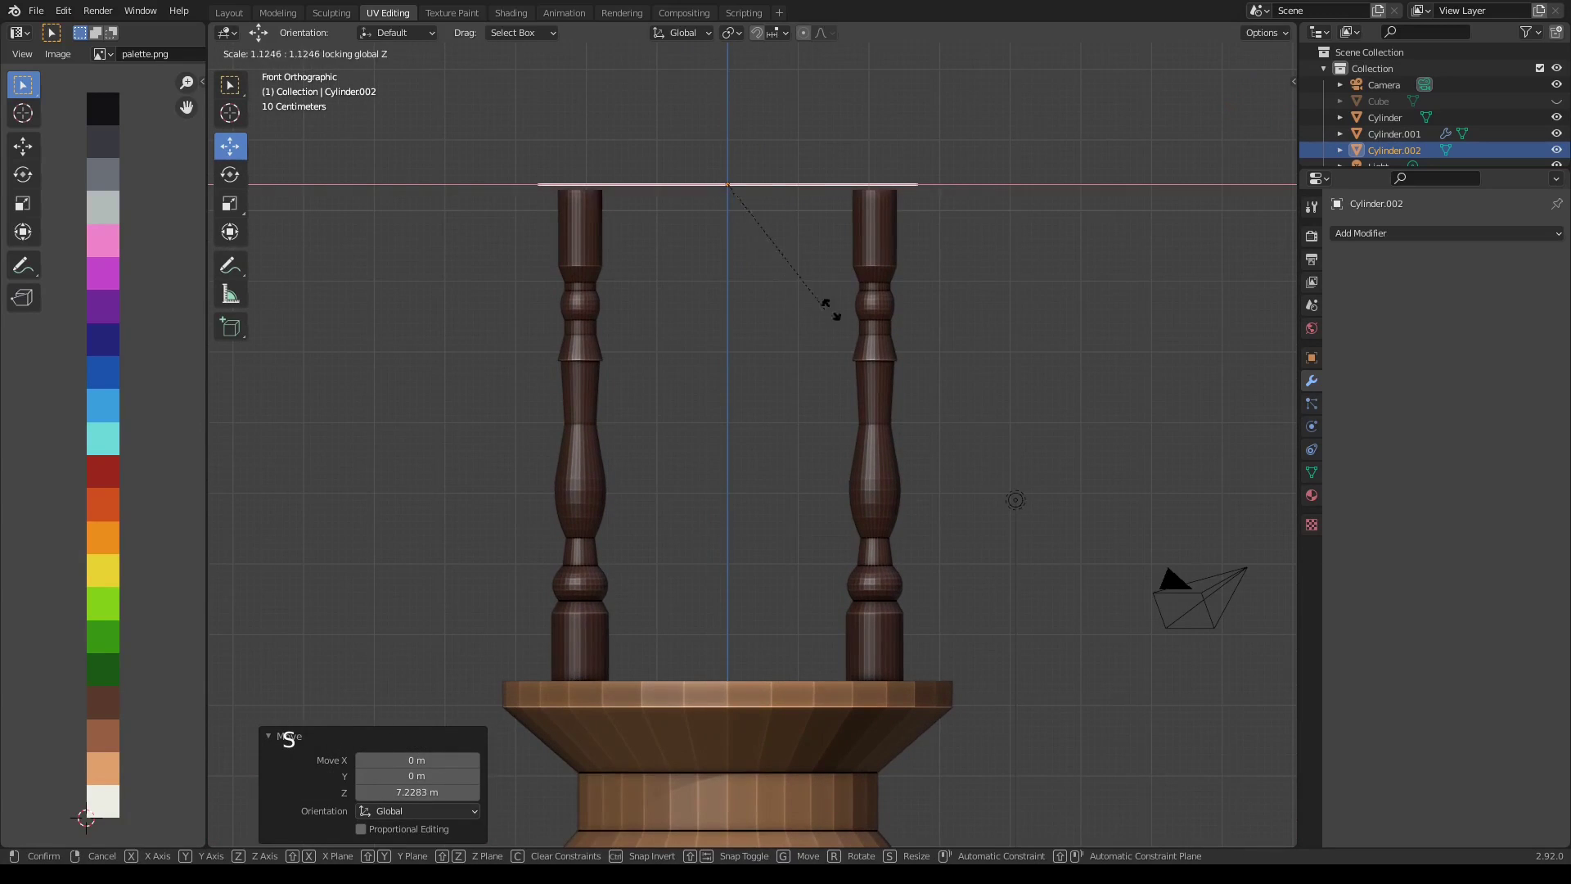
{"action": "left_click", "coordinate": [892, 306]}
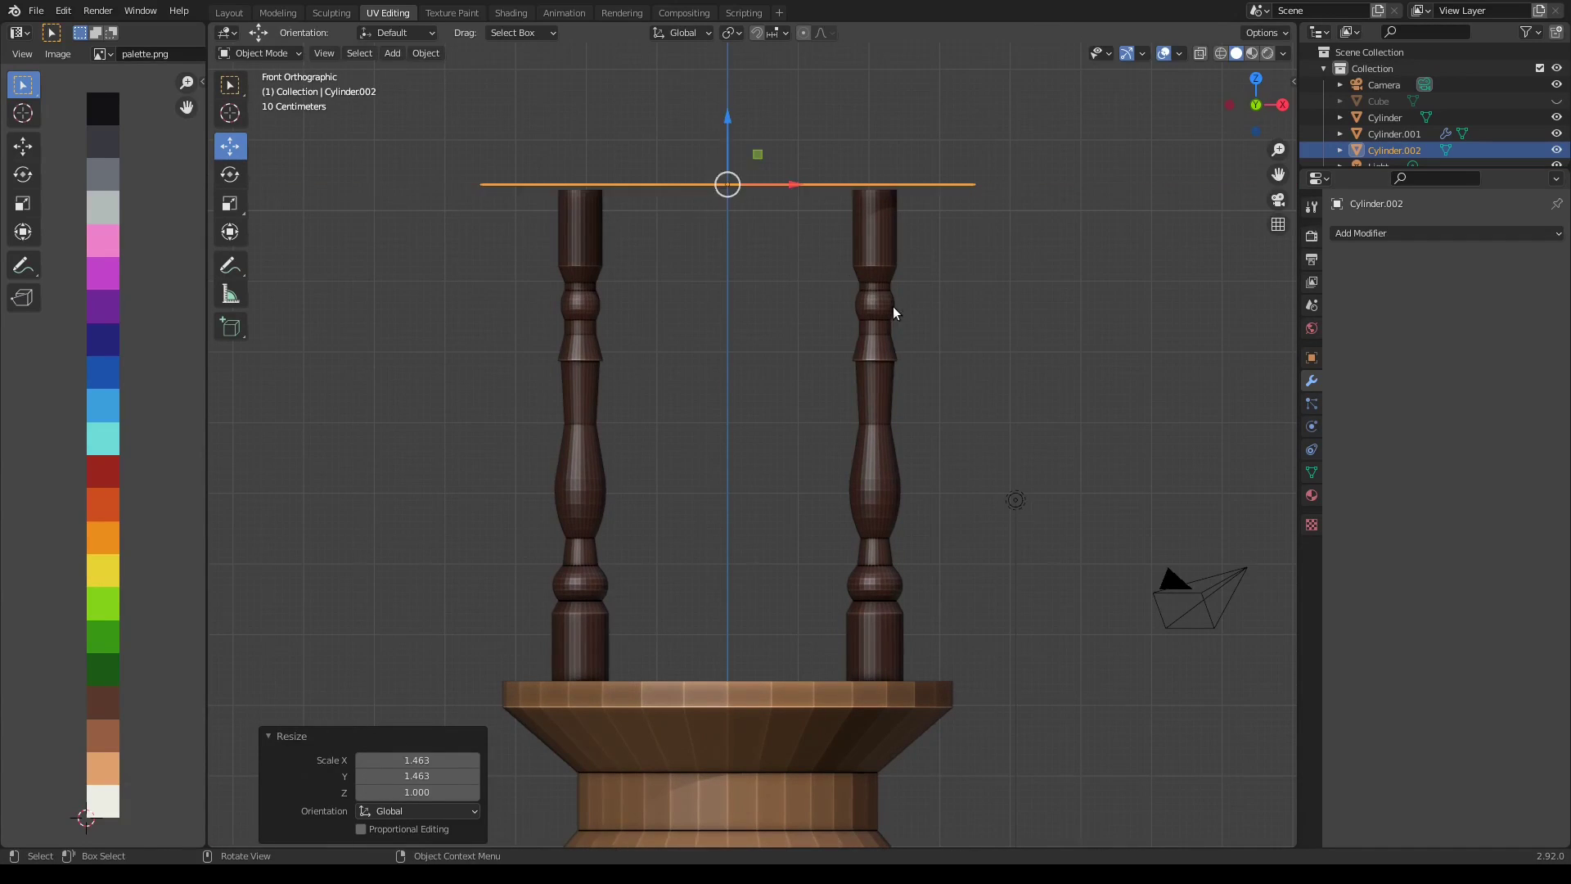
Lower the disc's face about 0.15 m onto the posts and extrude it upward about 0.52 m as the roof's base slab
{"action": "scroll", "coordinate": [892, 306], "scroll_direction": "down", "scroll_amount": 2}
{"action": "key", "text": "Tab"}
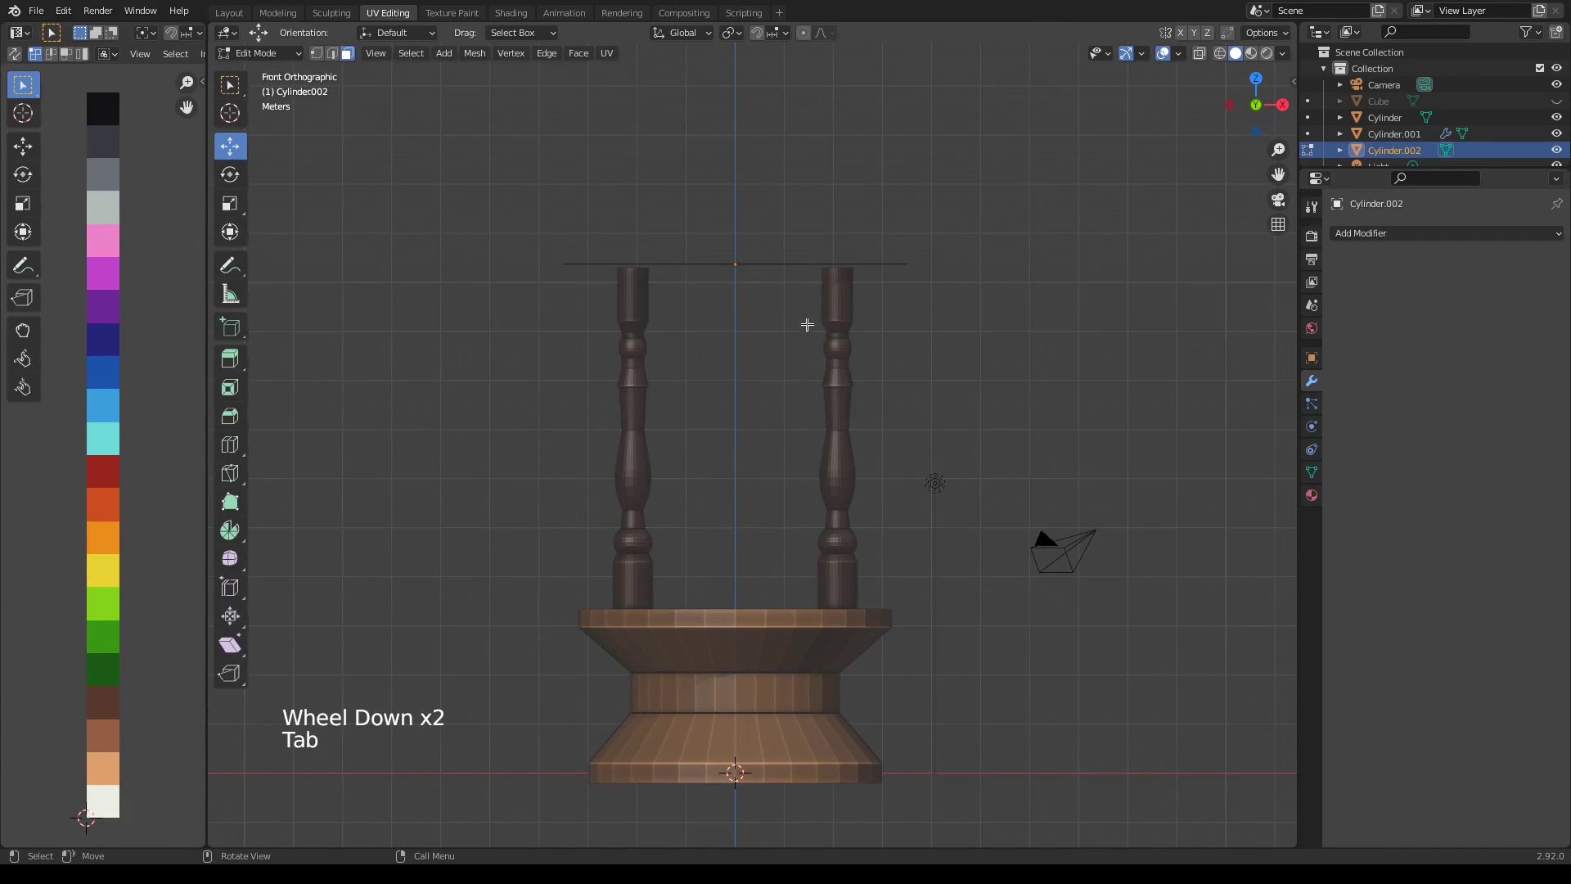
{"action": "key", "text": "a"}
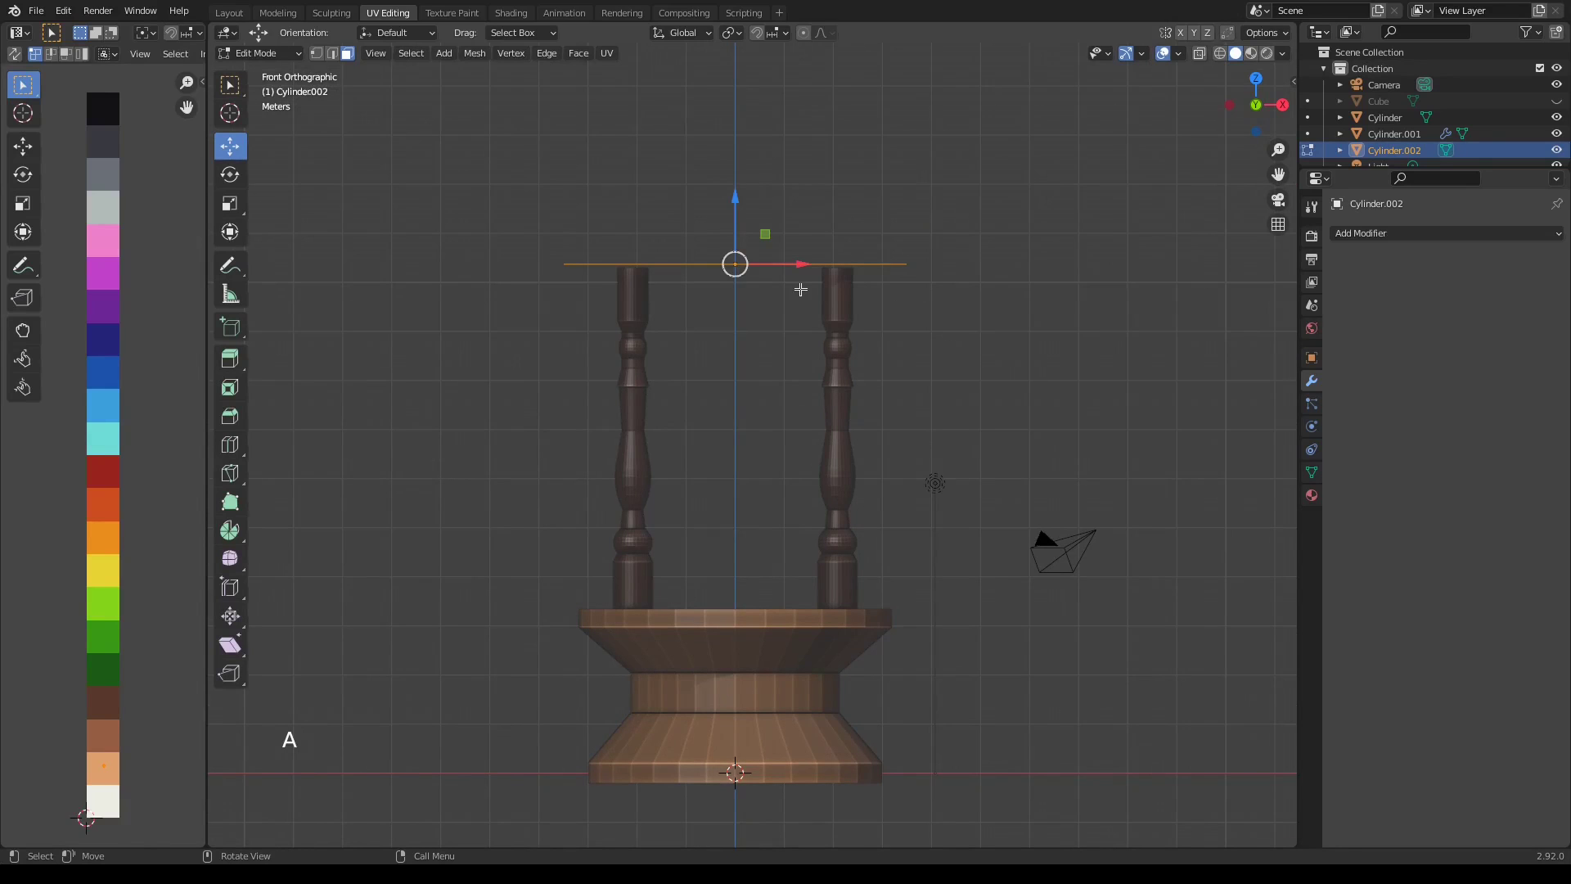
{"action": "mouse_move", "coordinate": [800, 278]}
{"action": "middle_mouse_down"}
{"action": "mouse_move", "coordinate": [799, 298]}
{"action": "mouse_move", "coordinate": [803, 278]}
{"action": "middle_mouse_up"}
{"action": "left_click", "coordinate": [801, 280]}
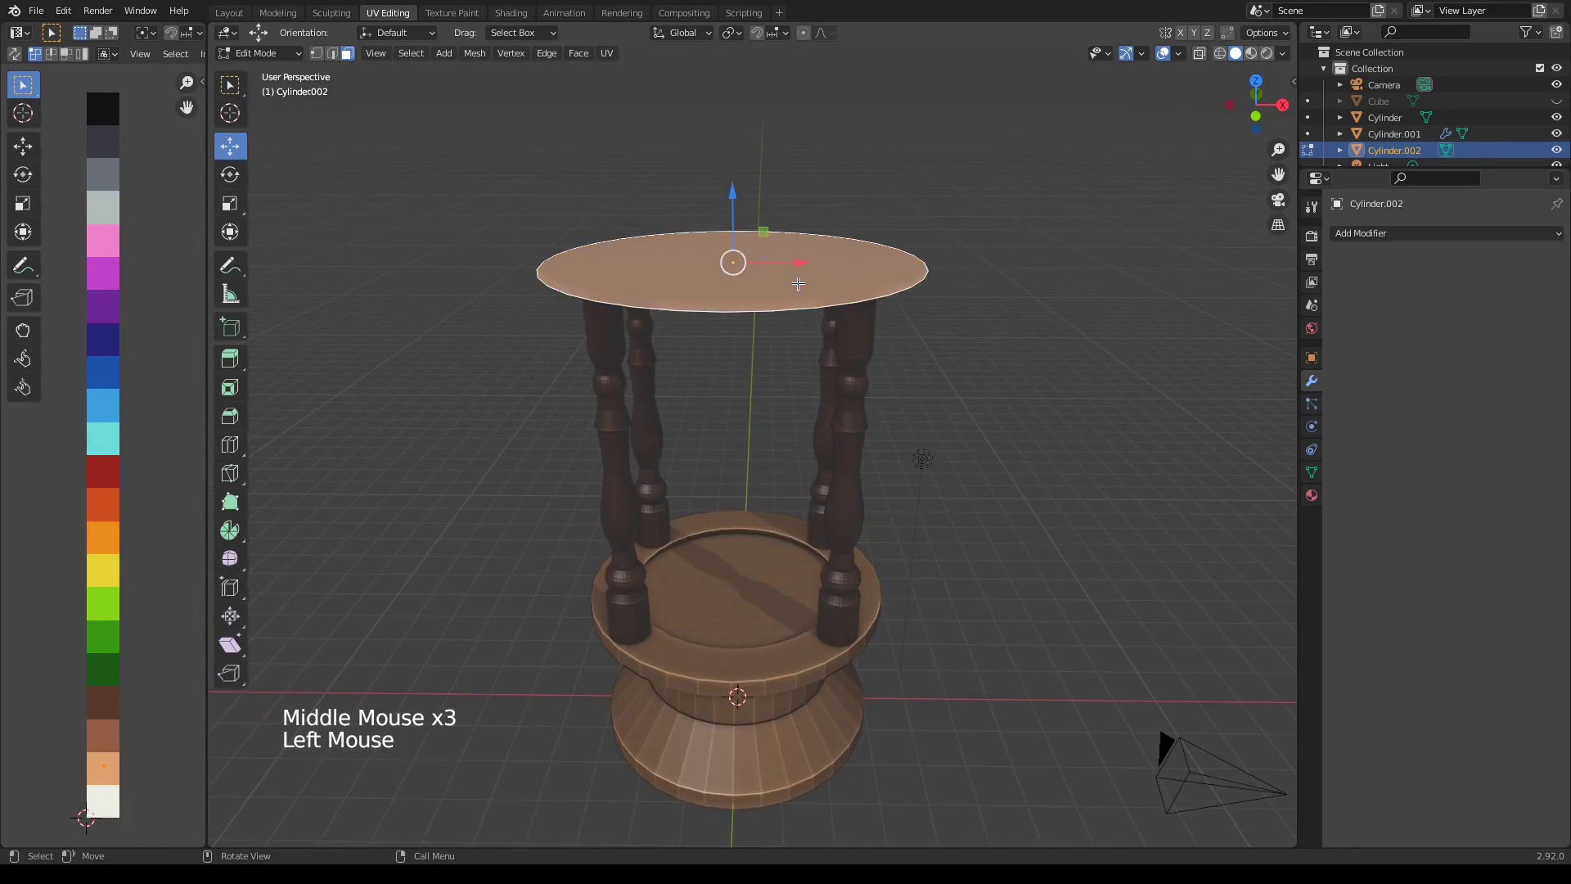
{"action": "key", "text": "KP_1"}
{"action": "mouse_move", "coordinate": [749, 199]}
{"action": "left_mouse_down"}
{"action": "mouse_move", "coordinate": [740, 173]}
{"action": "mouse_move", "coordinate": [733, 202]}
{"action": "left_mouse_up"}
{"action": "key", "text": "e"}
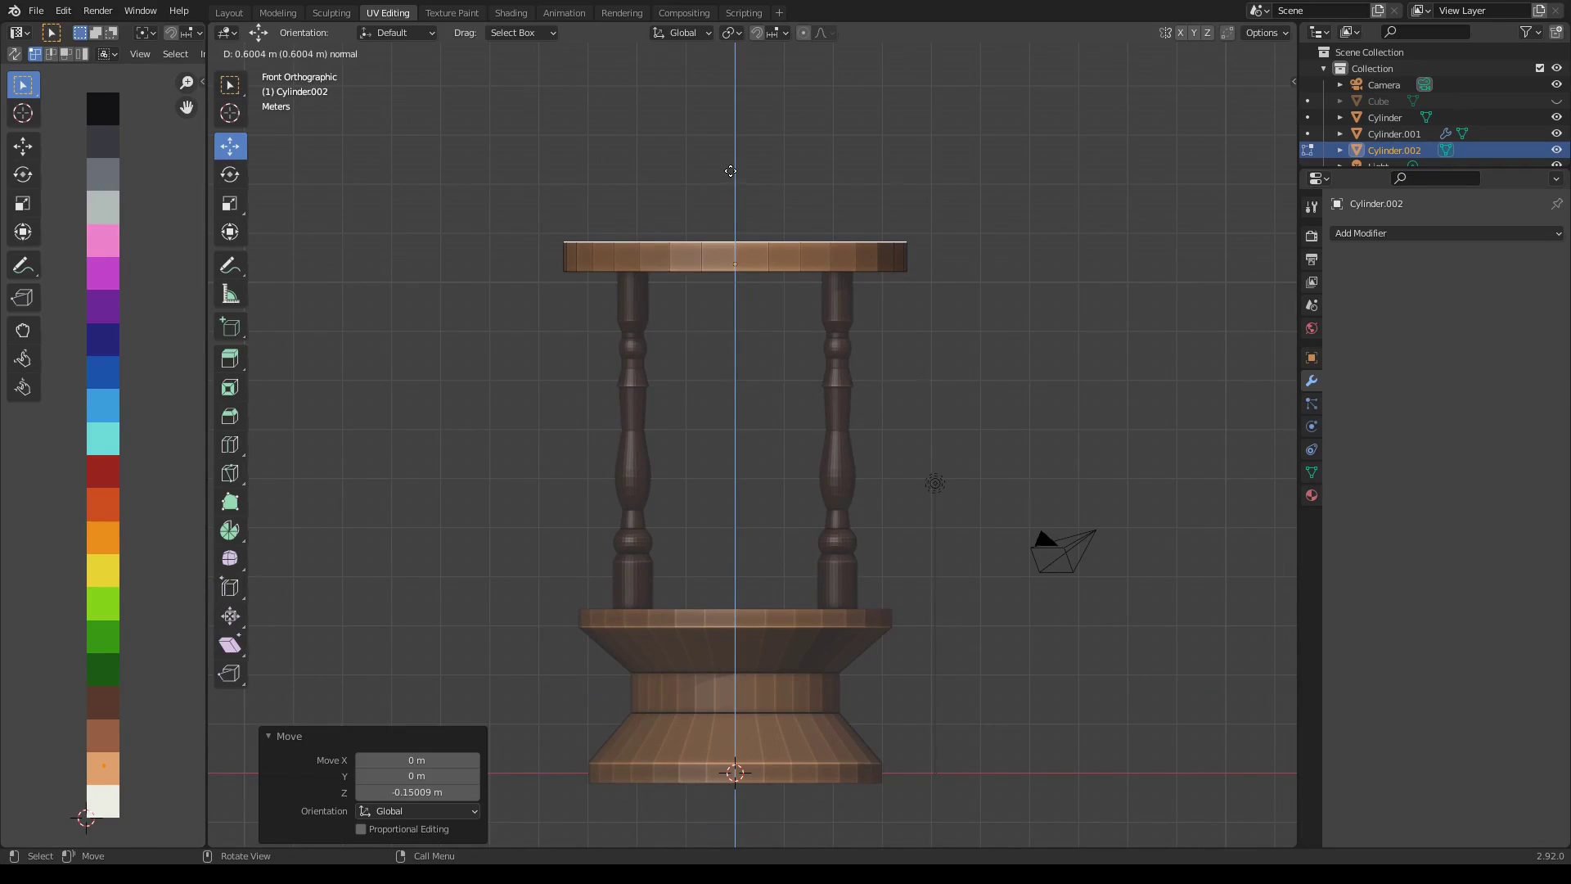
{"action": "left_click", "coordinate": [731, 176]}
Extrude the slab's top face upward about 0.94 m and scale it to about 0.642 to form a sloped roof tier
{"action": "scroll", "coordinate": [731, 175], "scroll_direction": "down", "scroll_amount": 2}
{"action": "middle_click_drag", "start_coordinate": [769, 303], "coordinate": [823, 418]}
{"action": "key", "text": "KP_1"}
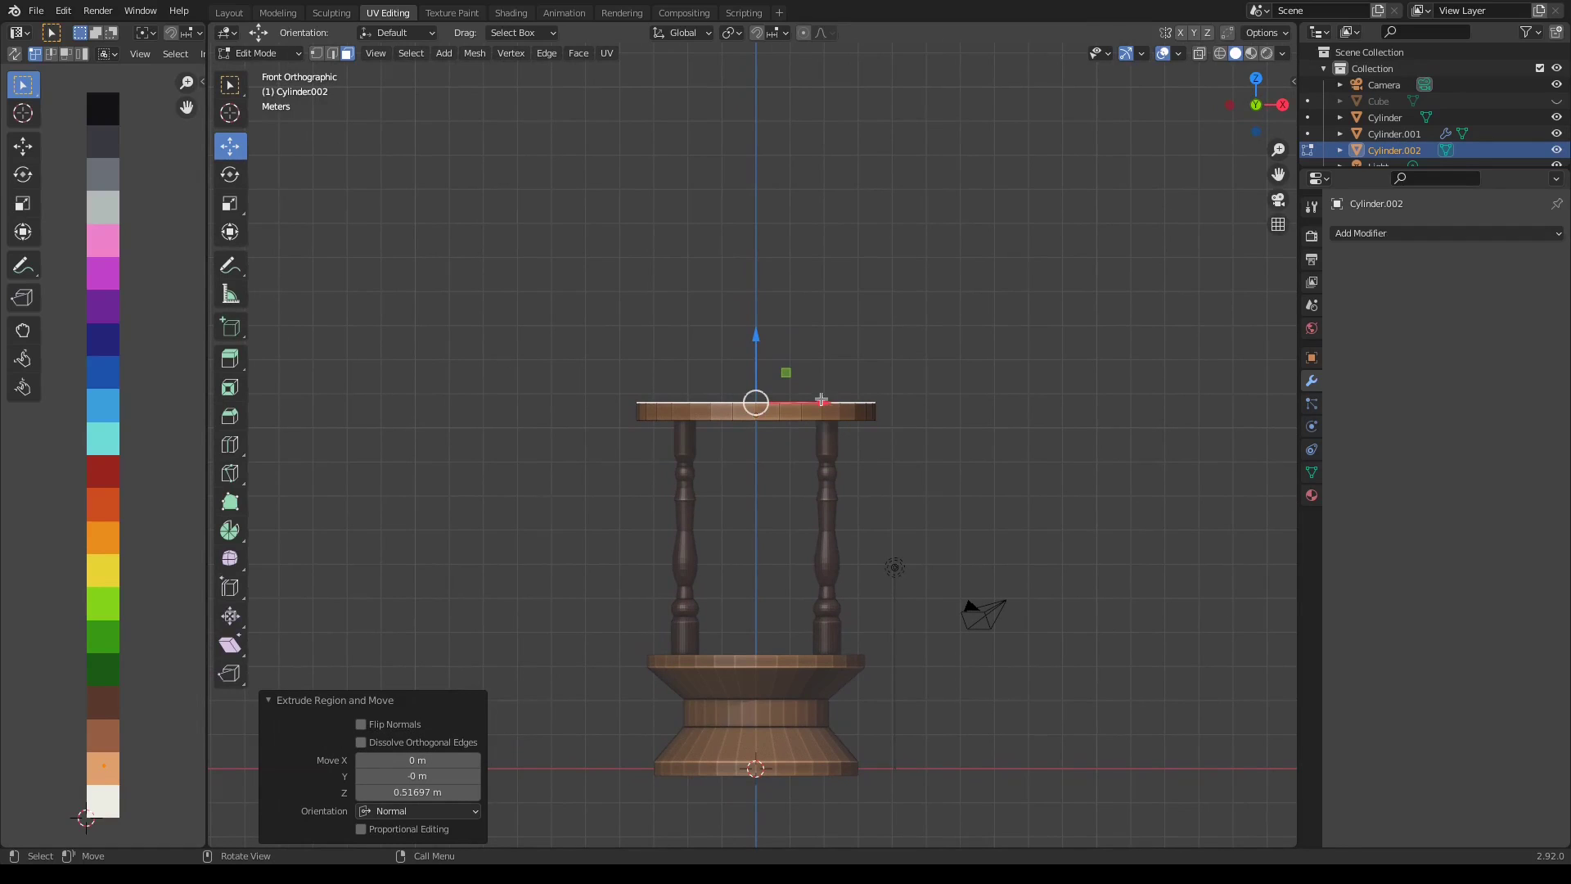
{"action": "key", "text": "e"}
{"action": "left_click", "coordinate": [937, 422]}
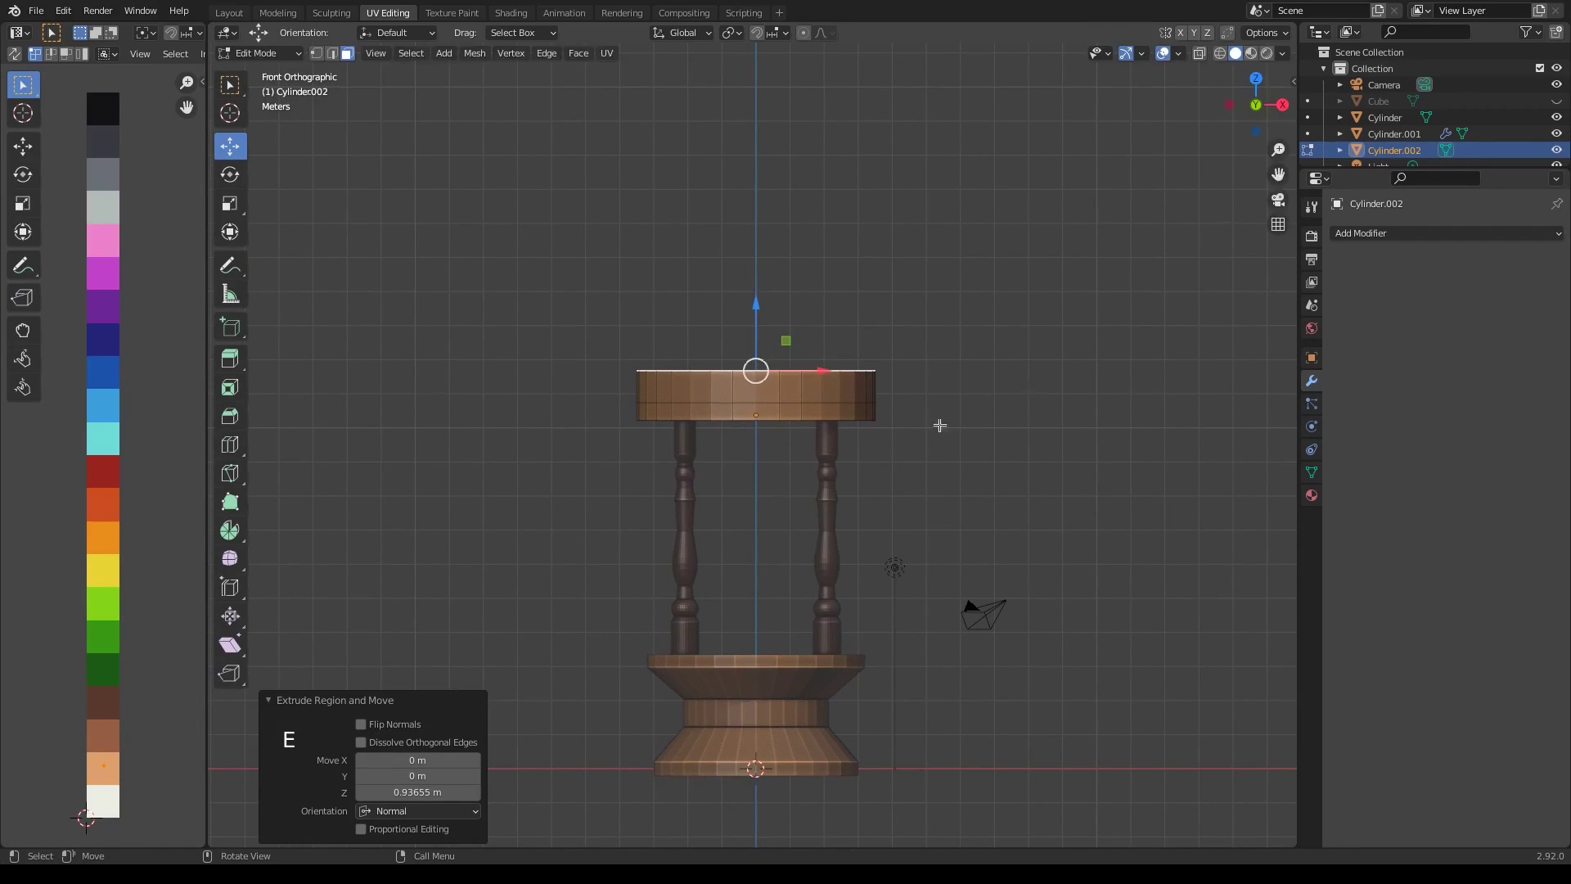
{"action": "key", "text": "s"}
{"action": "left_click", "coordinate": [875, 396]}
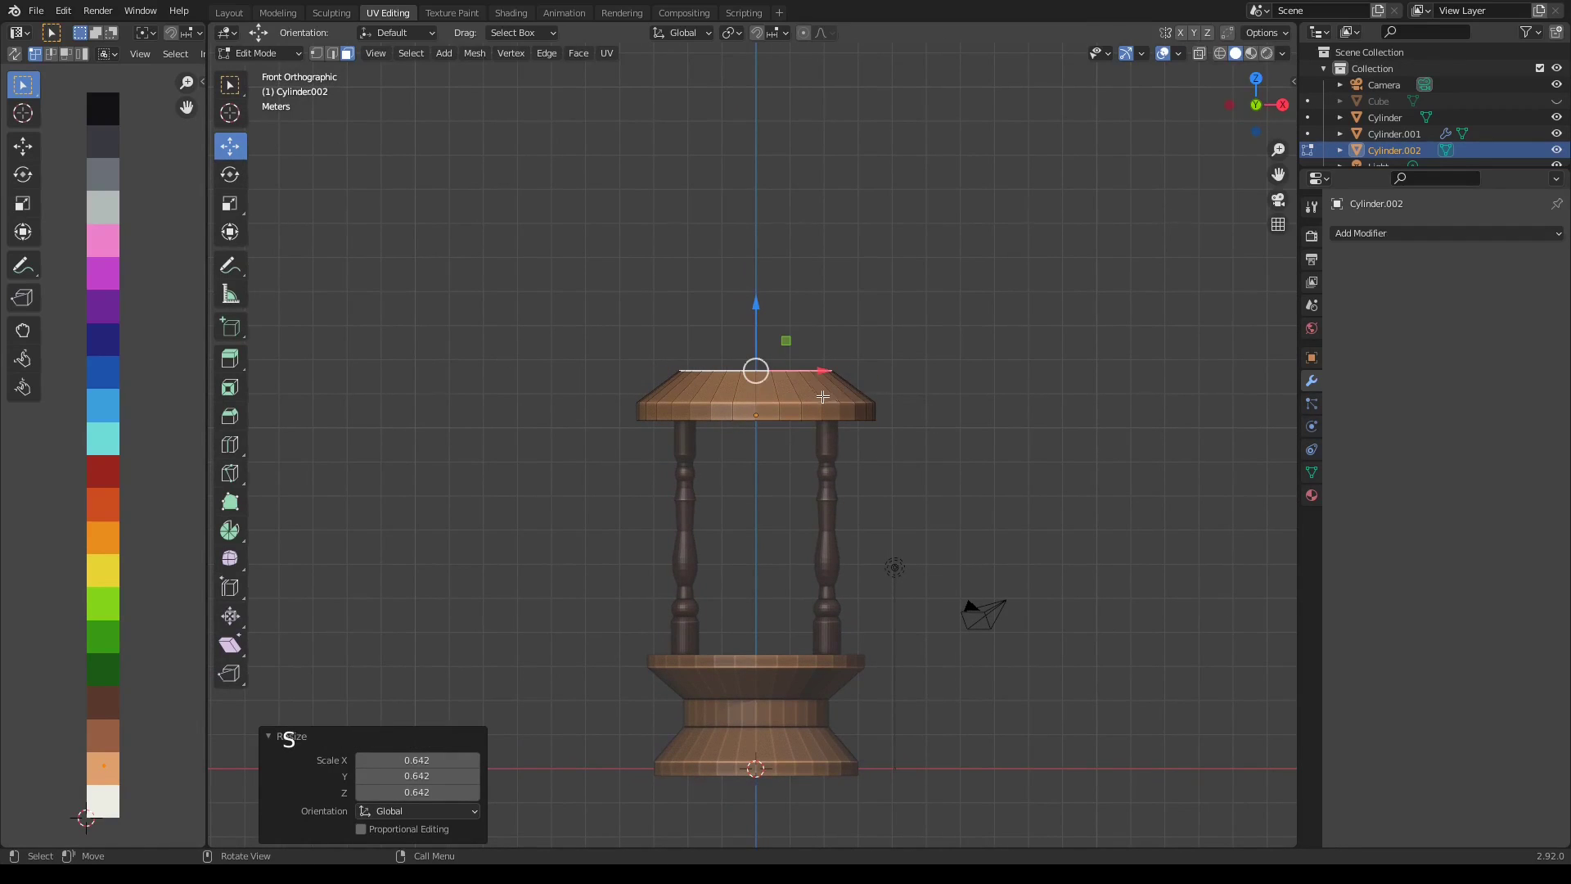
Extrude a straight neck about 0.53 m high above the sloped tier, then extrude again and scale the top to about 1.275
{"action": "key", "text": "e"}
{"action": "left_click", "coordinate": [796, 372]}
{"action": "key", "text": "e"}
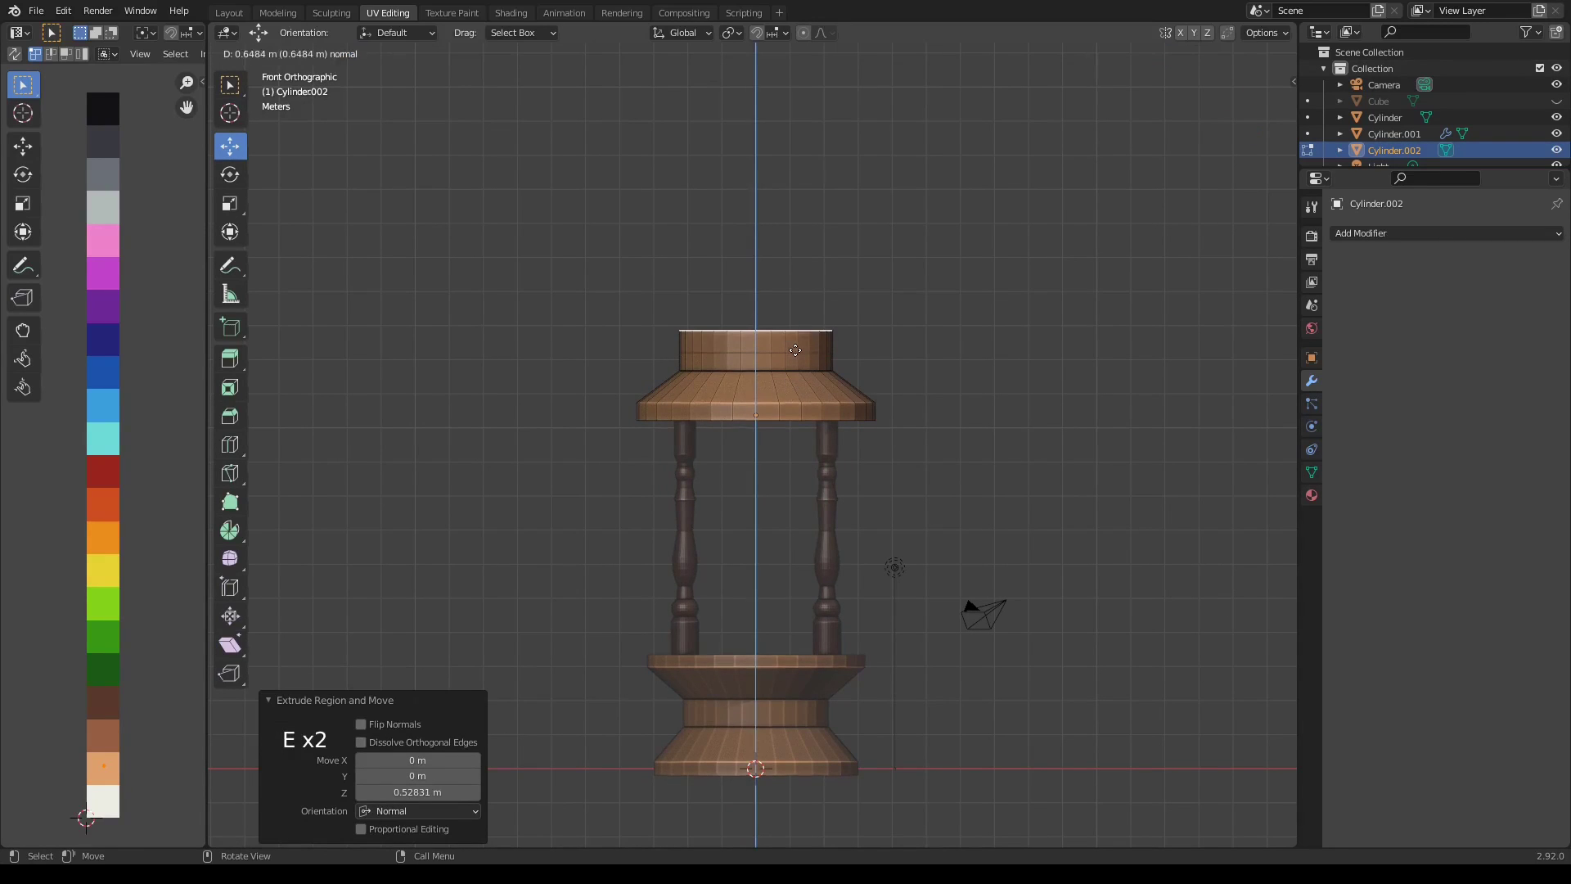
{"action": "left_click", "coordinate": [803, 349]}
{"action": "key", "text": "s"}
{"action": "left_click", "coordinate": [867, 368]}
Extrude the flared top and scale it to about 0.733, then extrude about 0.62 m more and scale to about 0.869
{"action": "key", "text": "e"}
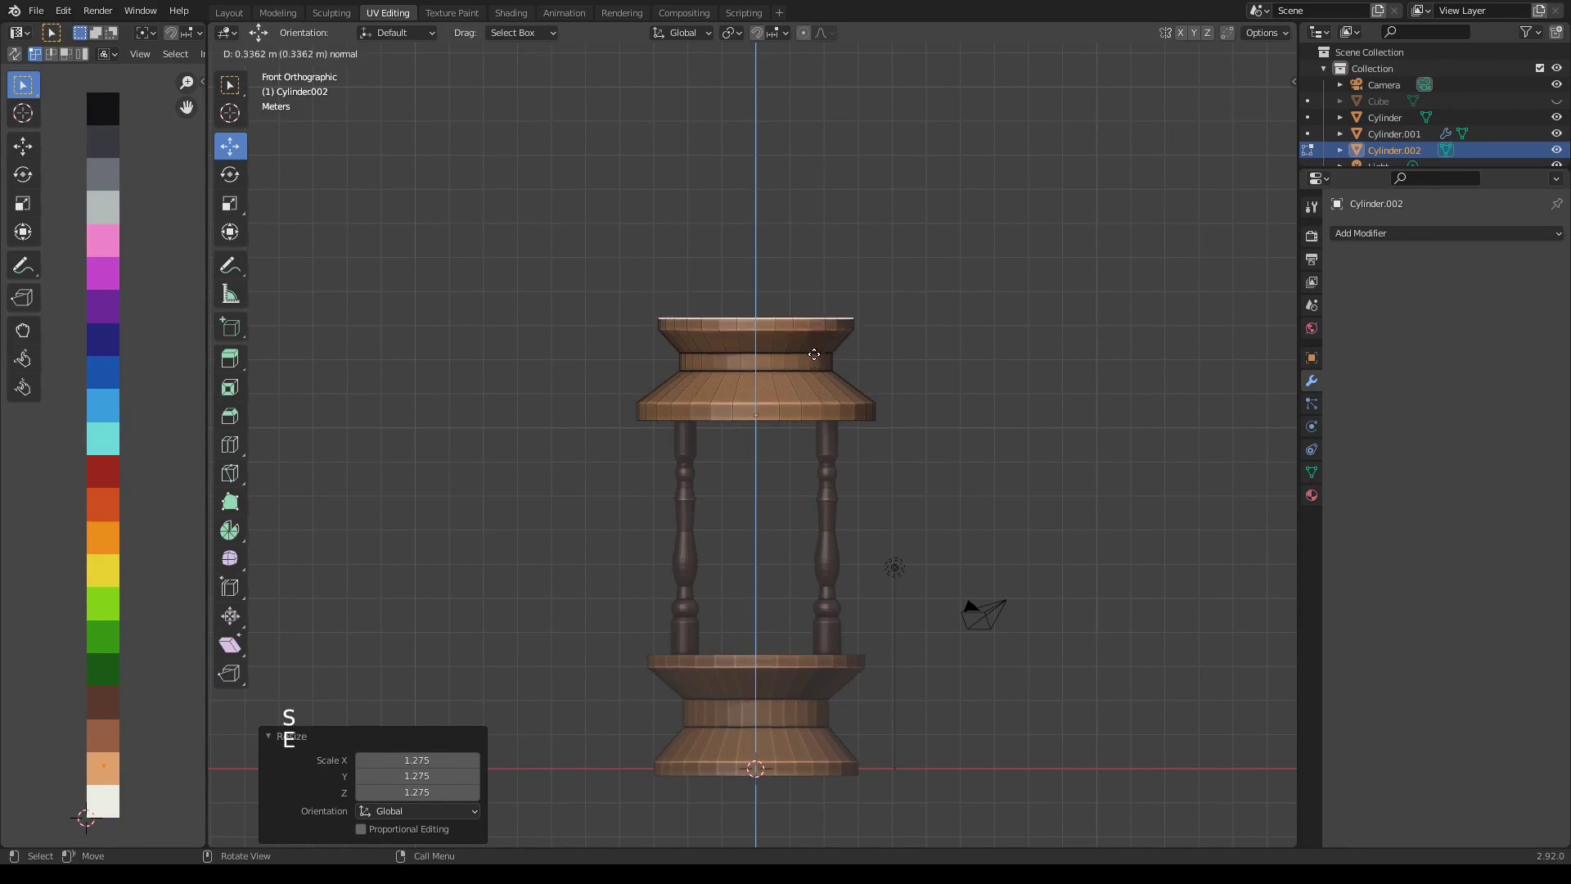
{"action": "left_click", "coordinate": [815, 341]}
{"action": "key", "text": "s"}
{"action": "left_click", "coordinate": [870, 344]}
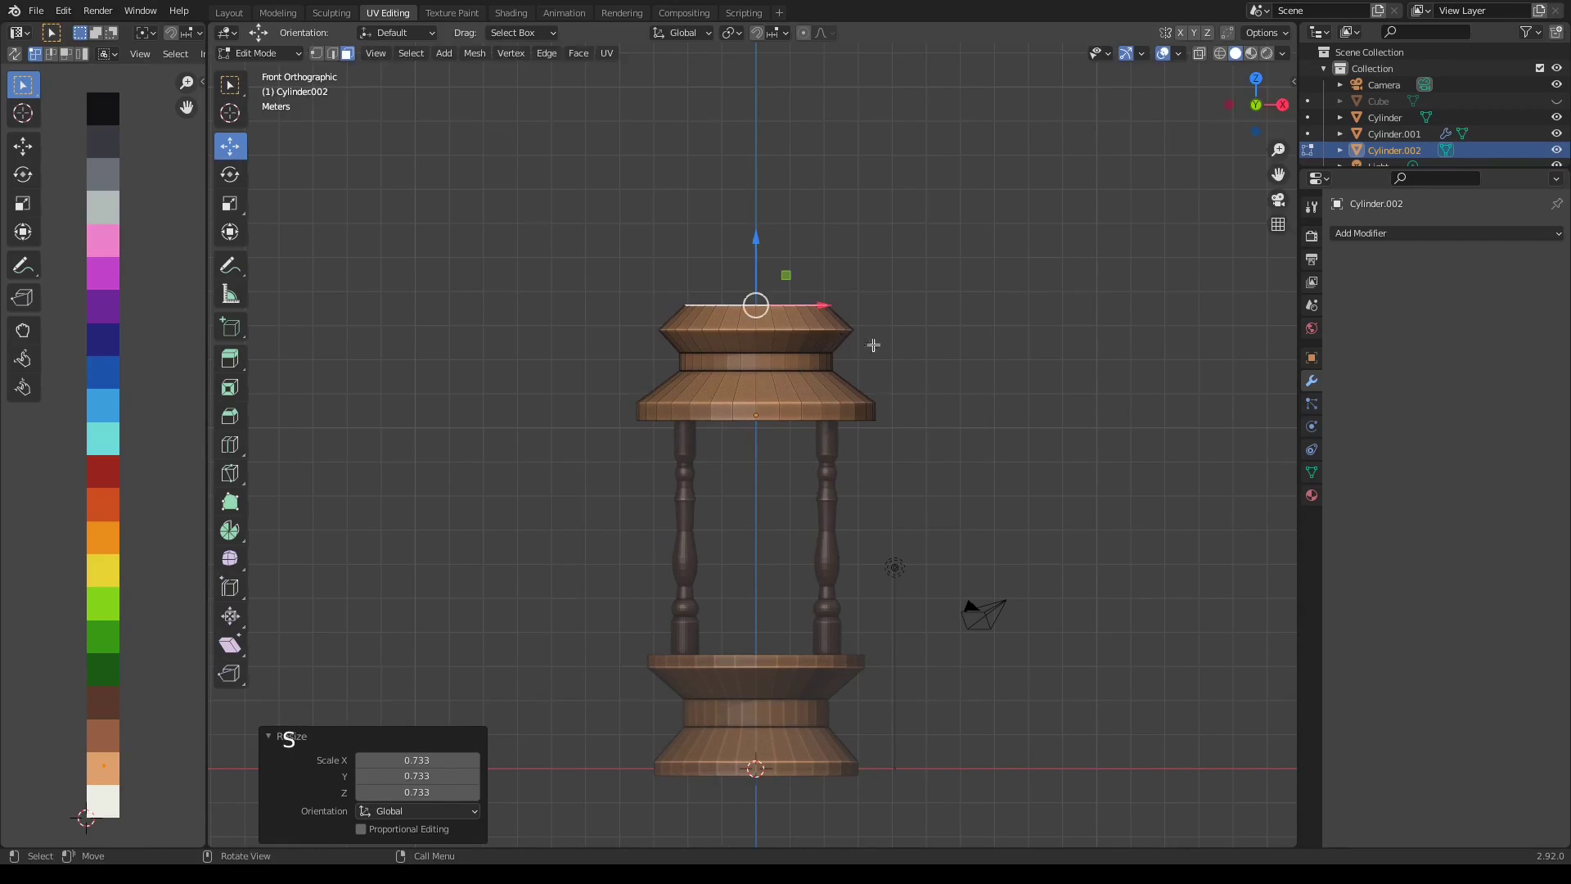
{"action": "key", "text": "e"}
{"action": "left_click", "coordinate": [801, 317]}
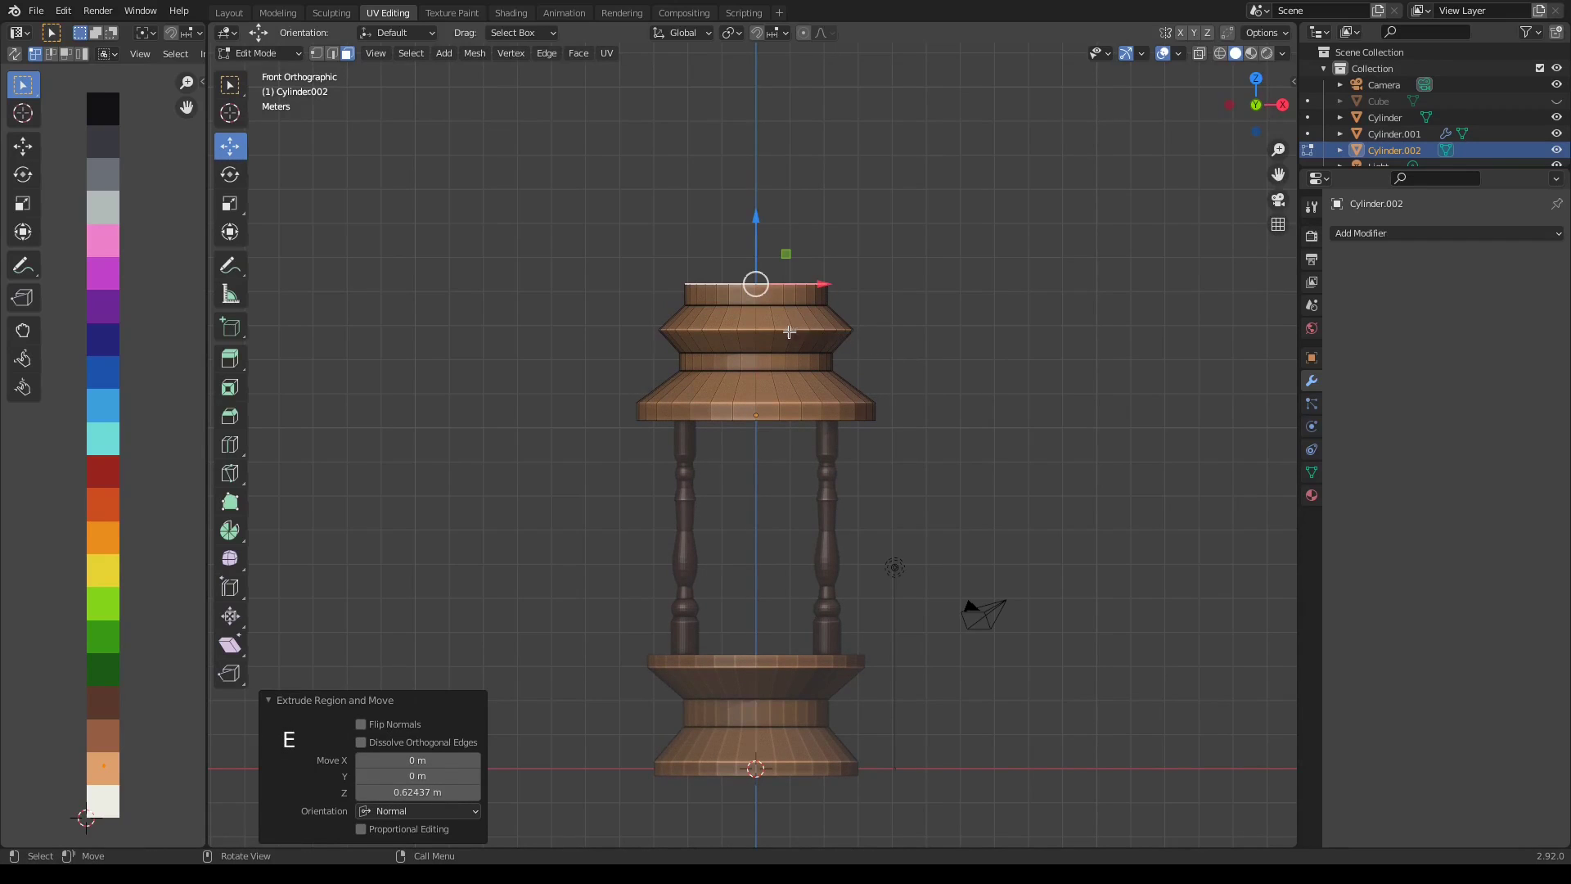
{"action": "key", "text": "s"}
{"action": "left_click", "coordinate": [913, 335]}
Extrude the roof's top face, flare it to about 1.101, and extrude another section about 0.36 m high
{"action": "key", "text": "e"}
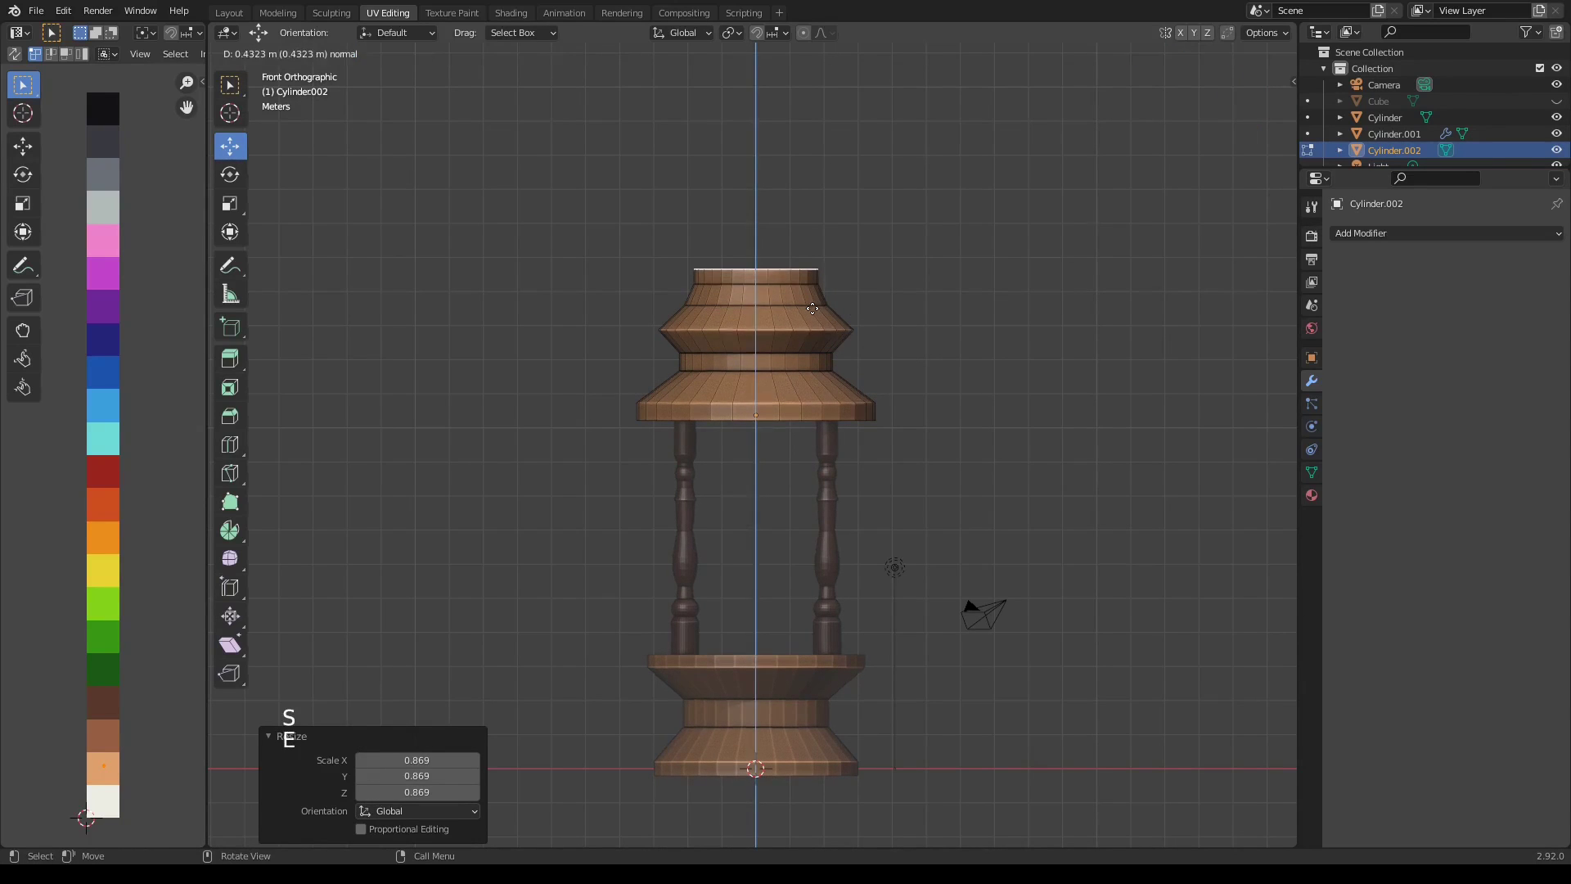
{"action": "left_click", "coordinate": [813, 309]}
{"action": "key", "text": "s"}
{"action": "left_click", "coordinate": [900, 321]}
{"action": "key", "text": "e"}
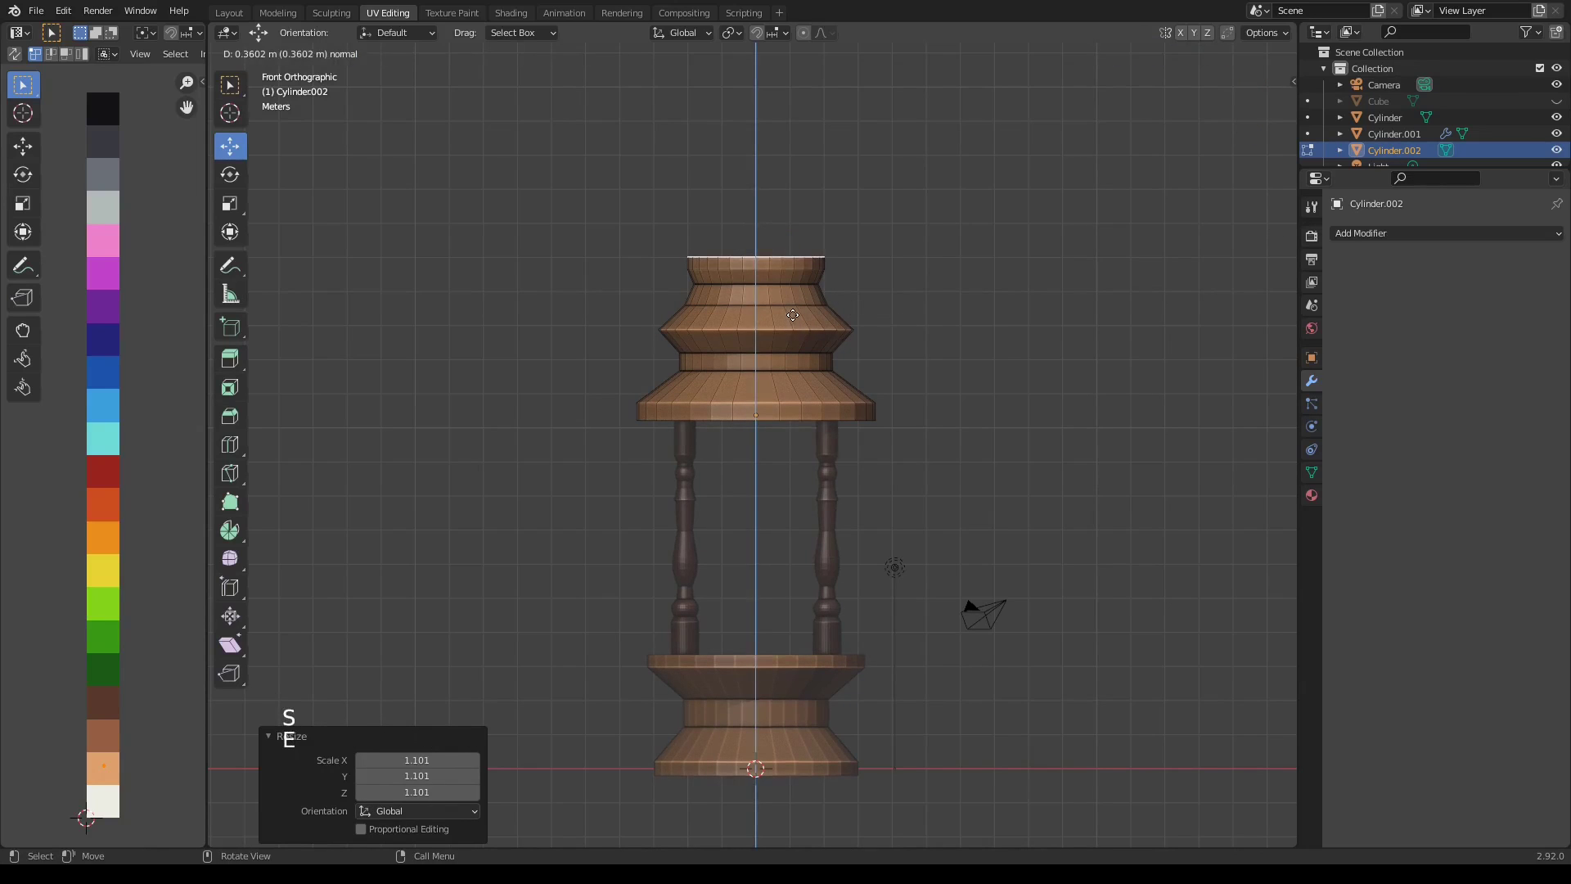
{"action": "left_click", "coordinate": [793, 315]}
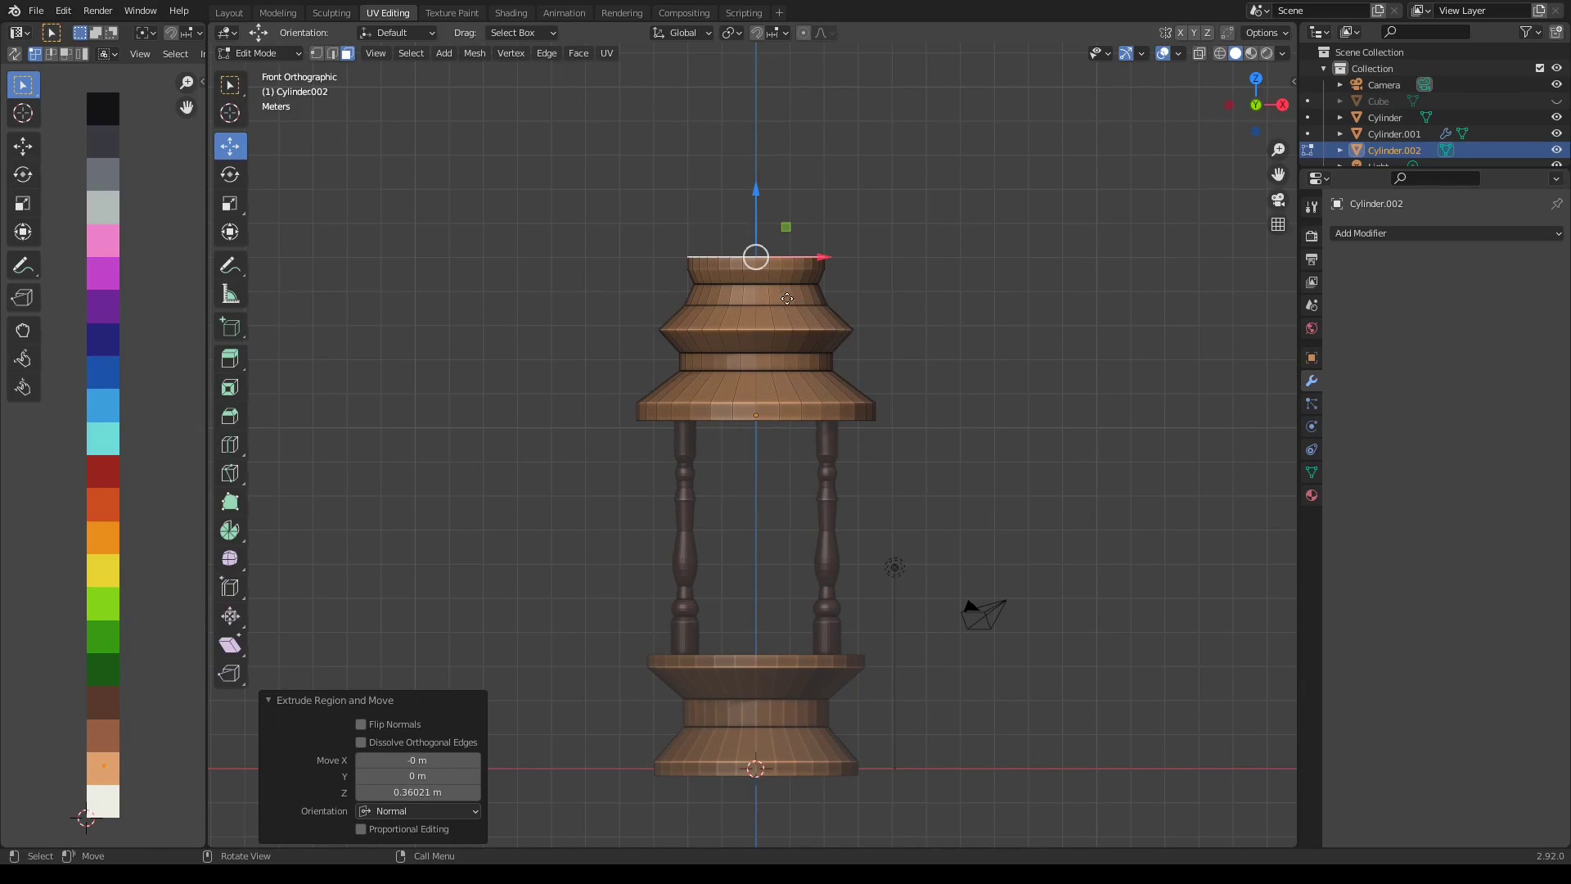
Extrude the roof's top about 0.38 m and taper it to about 0.42, then extrude the finial's base and flare it to about 1.3
{"action": "key", "text": "e"}
{"action": "left_click", "coordinate": [786, 288]}
{"action": "key", "text": "s"}
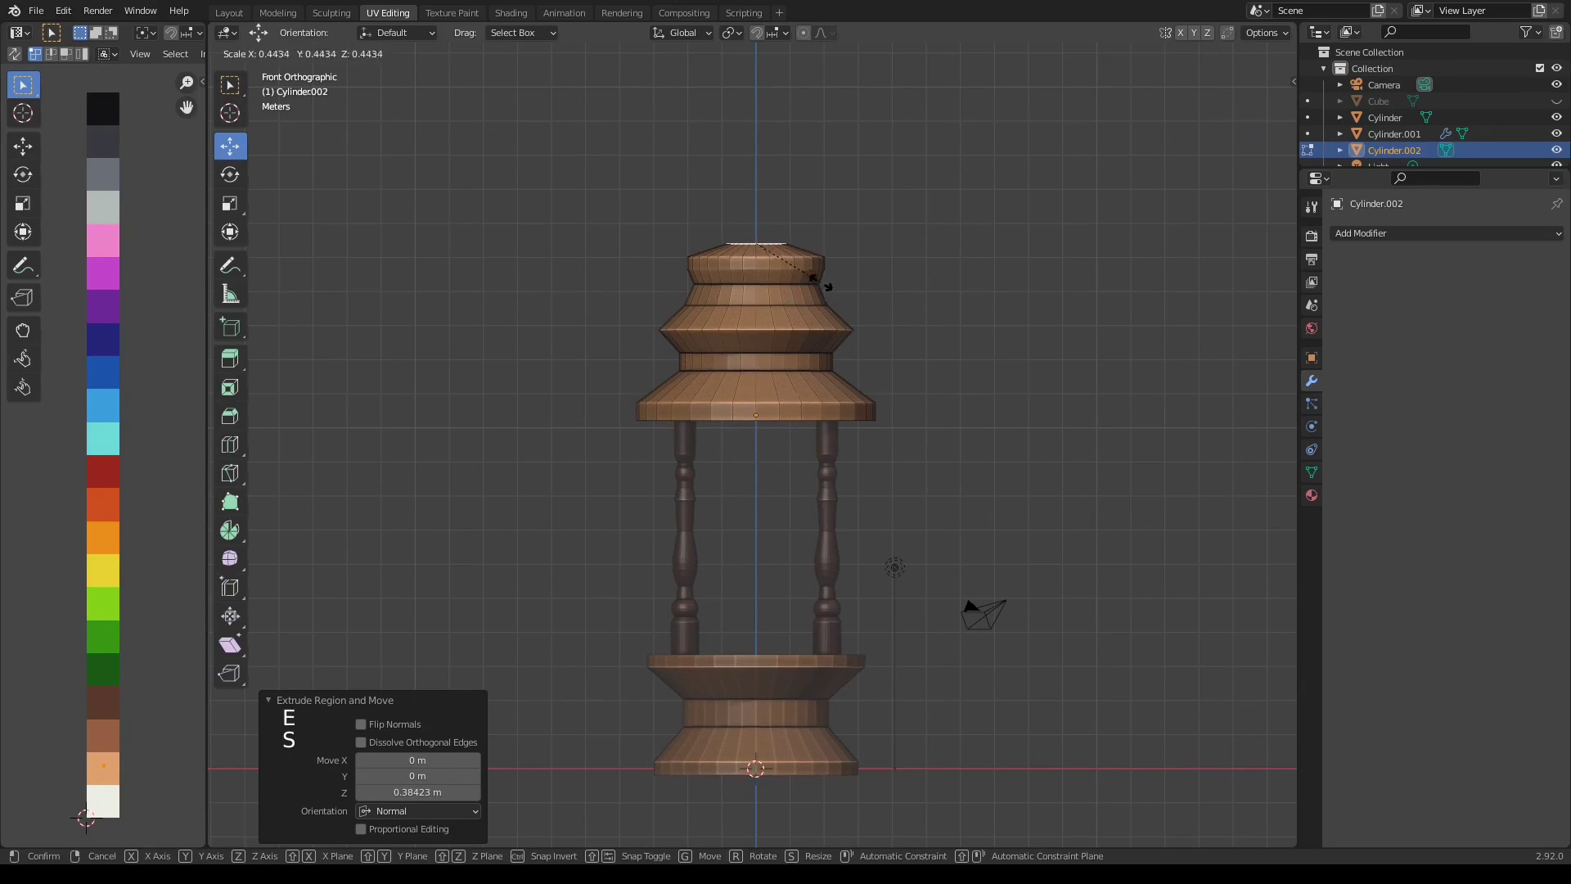
{"action": "left_click", "coordinate": [816, 280]}
{"action": "key", "text": "e"}
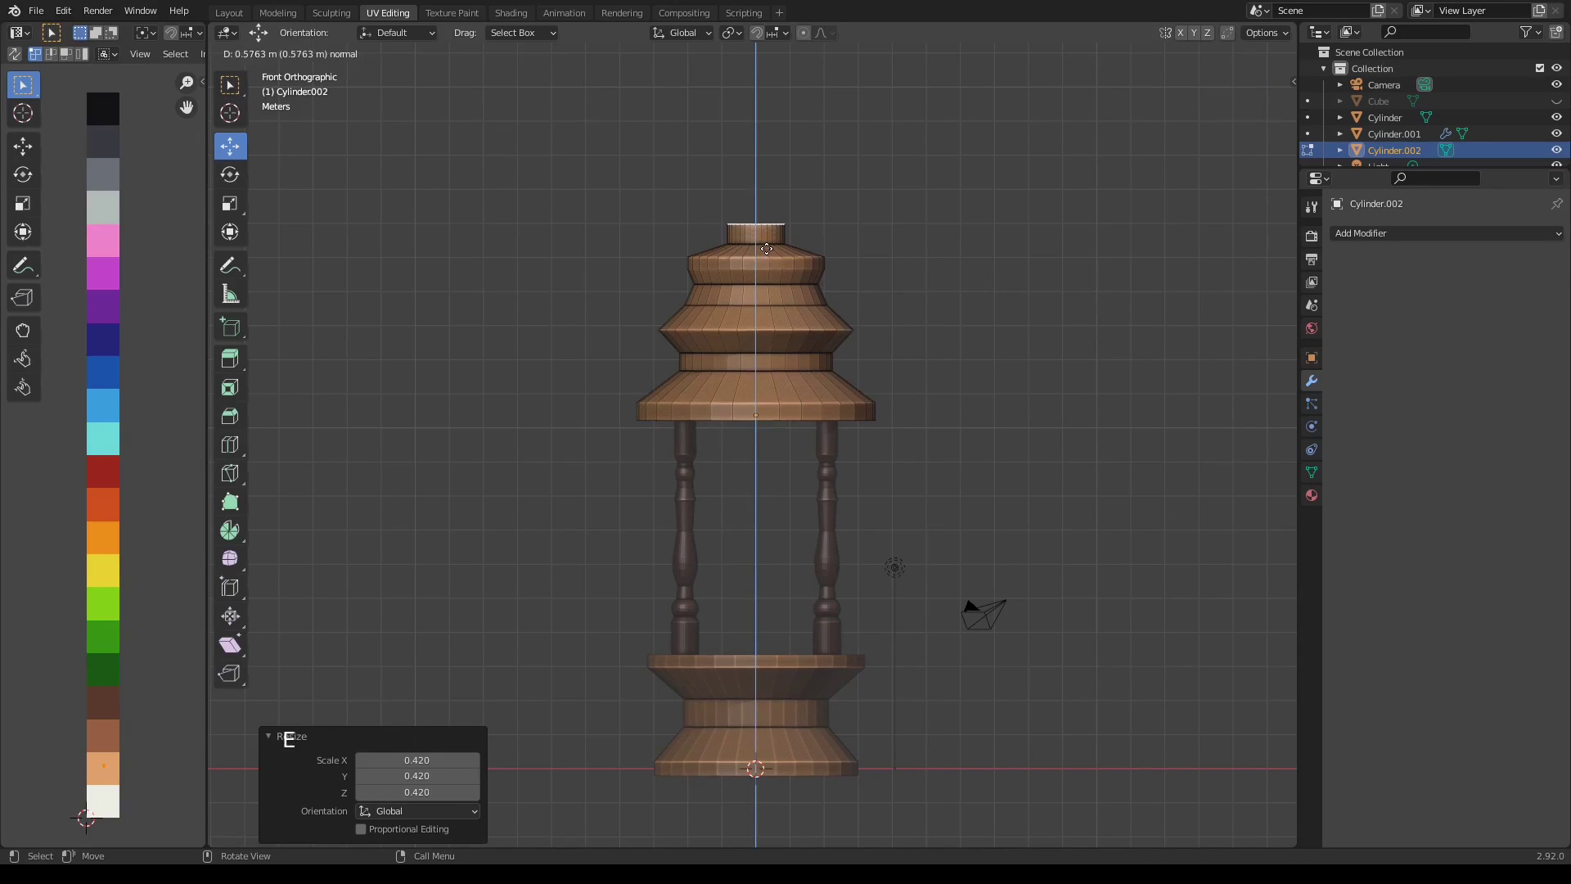
{"action": "left_click", "coordinate": [812, 266]}
{"action": "key", "text": "s"}
{"action": "left_click", "coordinate": [808, 267]}
Extrude the finial about 0.34 m upward, then extrude about 0.38 m more and scale the top to about 0.697
{"action": "key", "text": "e"}
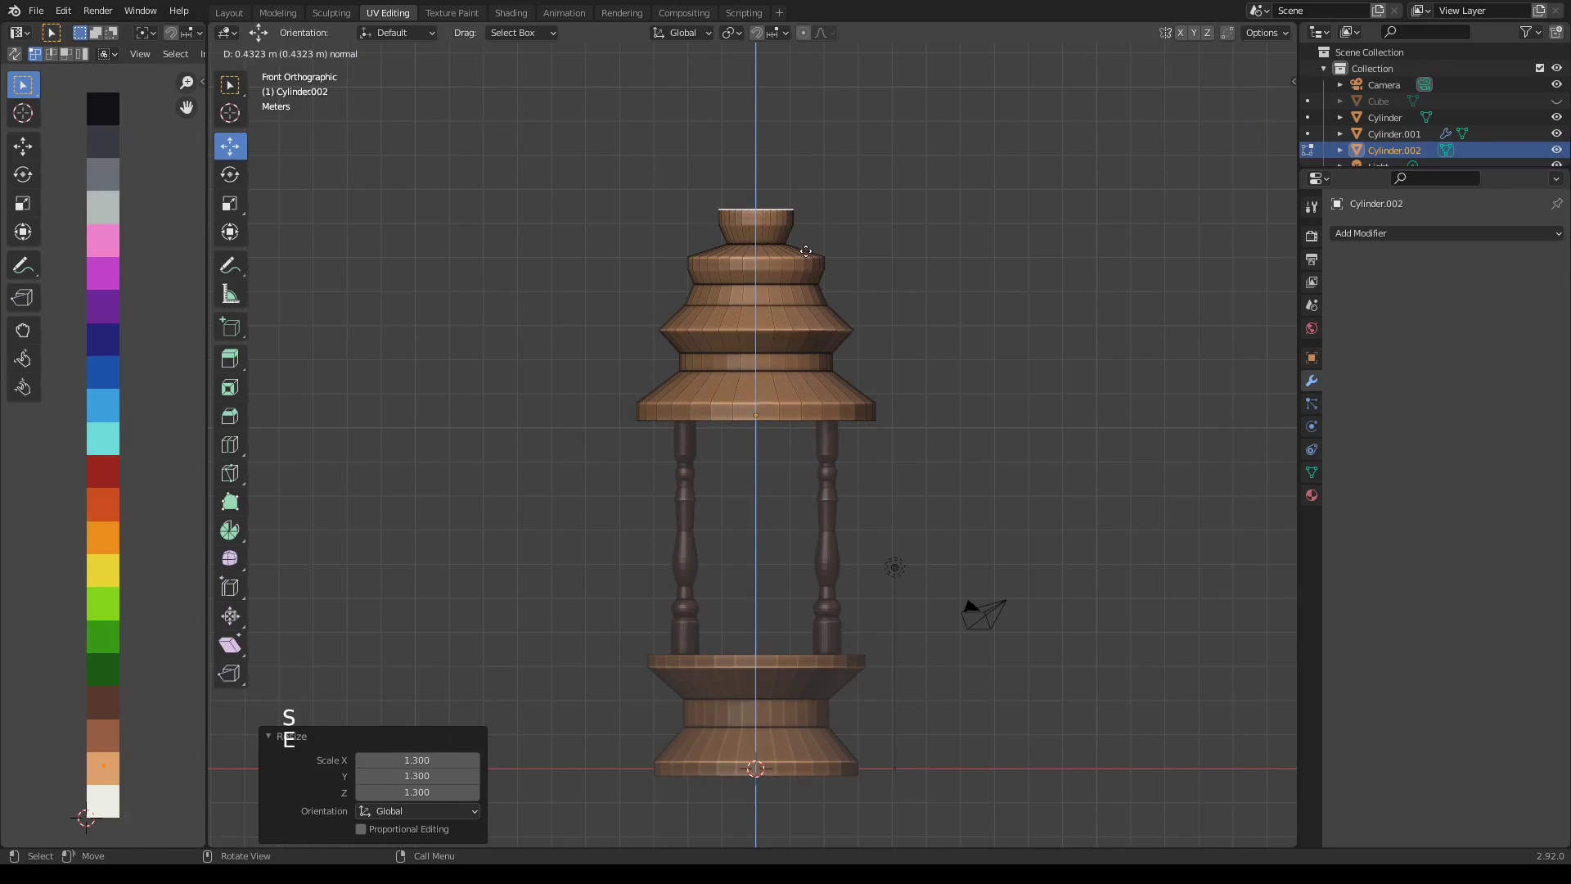
{"action": "left_click", "coordinate": [811, 248]}
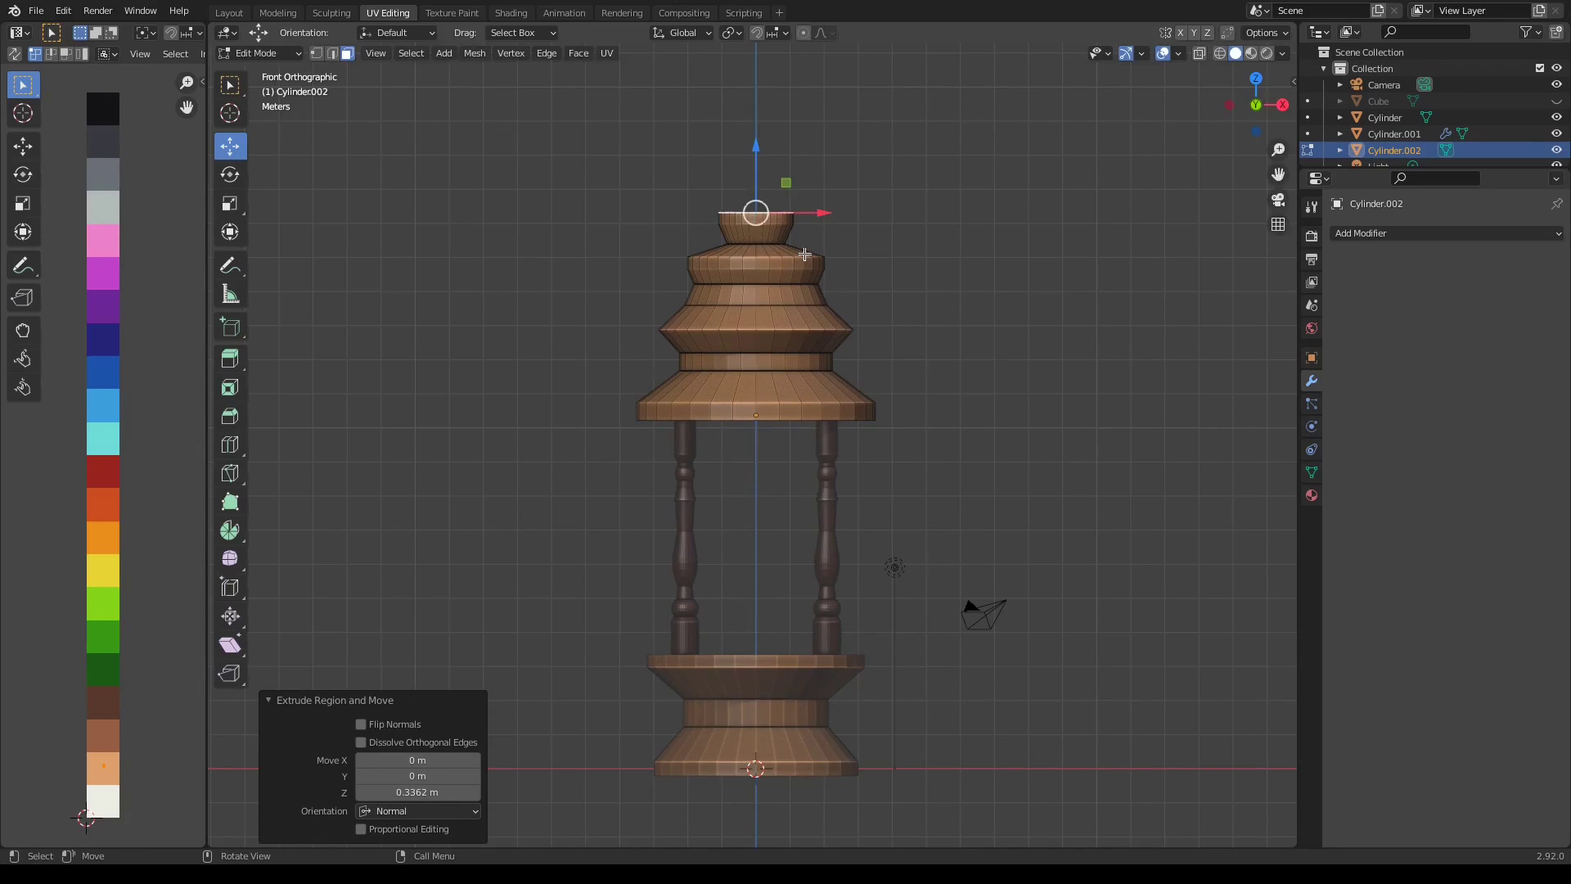
{"action": "key", "text": "s"}
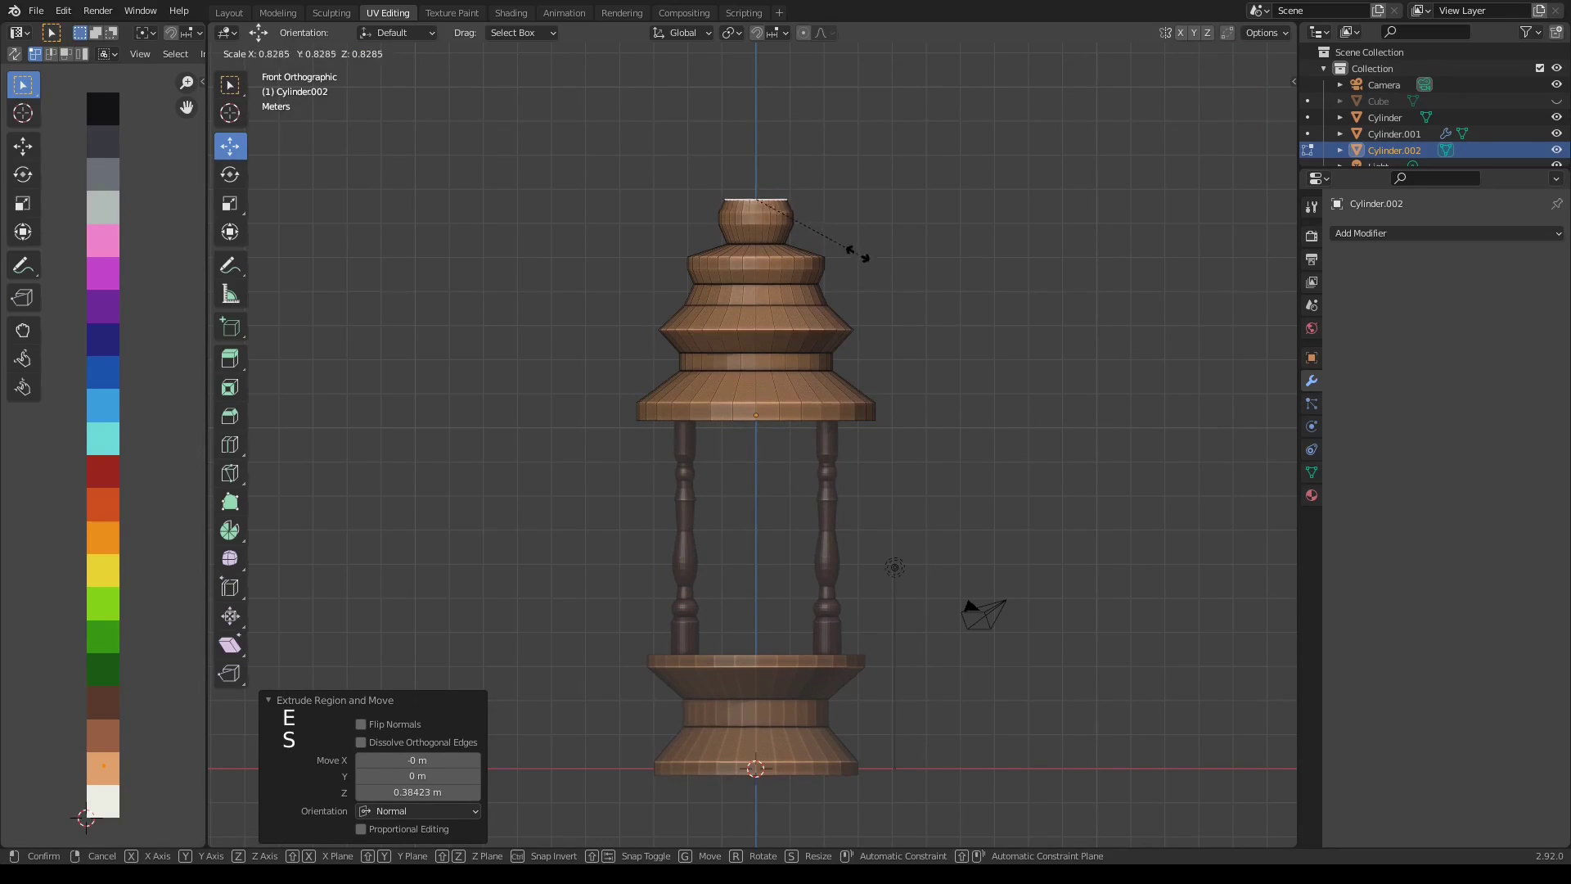
{"action": "left_click", "coordinate": [841, 245]}
Scale the finial's top face to 0 and raise it about 0.29 m to form a pointed tip
{"action": "type", "text": "s"}
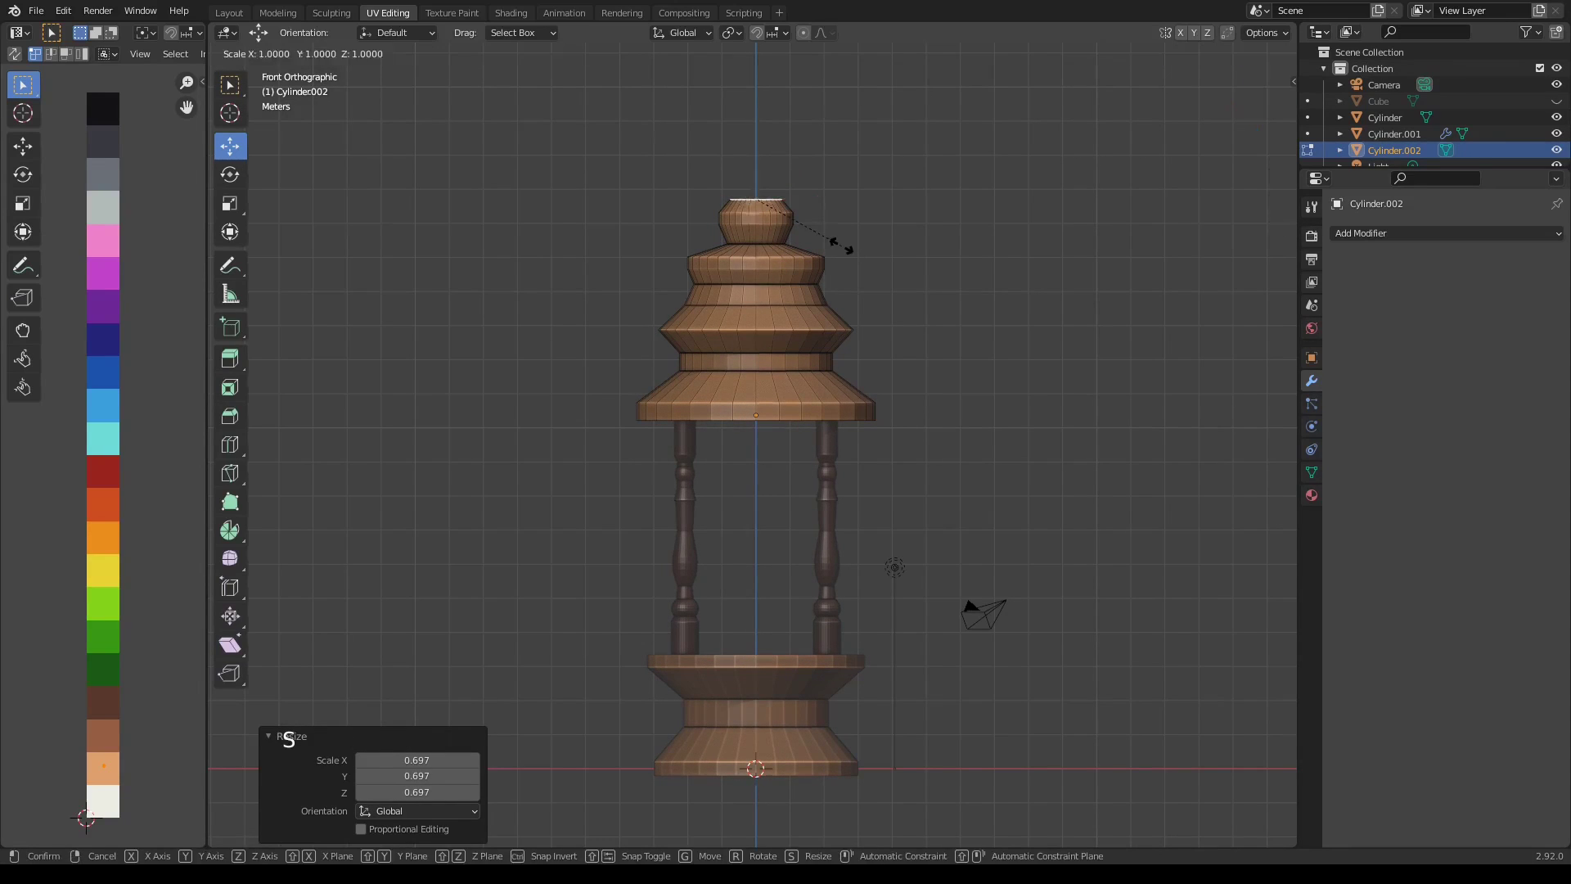
{"action": "type", "text": "0"}
{"action": "key", "text": "Return"}
{"action": "left_click_drag", "start_coordinate": [759, 137], "coordinate": [752, 115]}
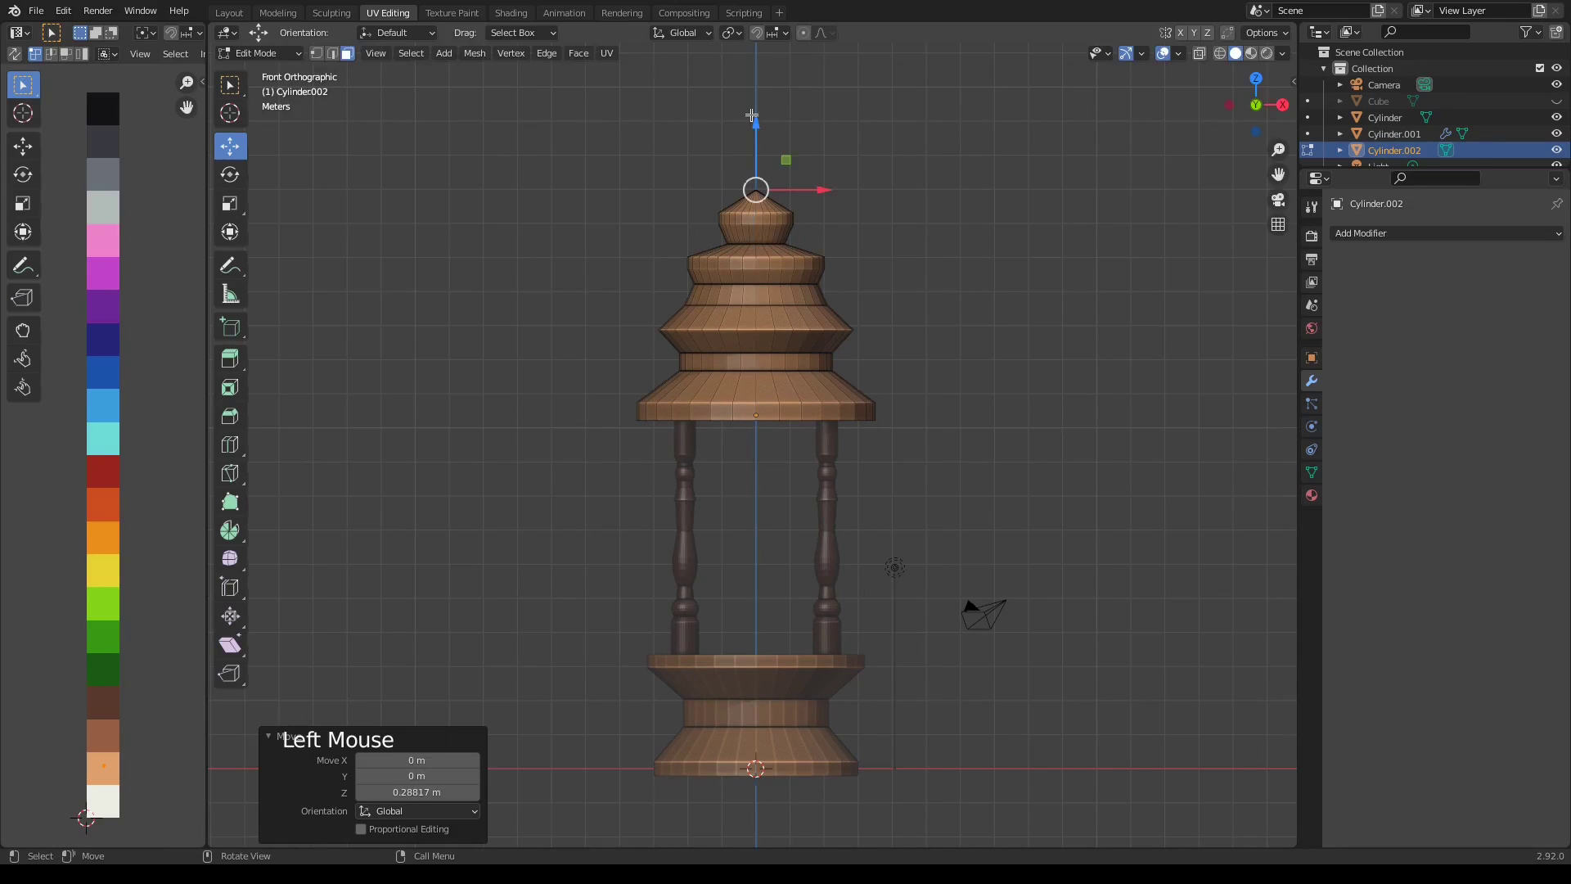
Add an edge loop around the finial's widest part, scale it to about 1.102, and bevel it about 0.443 m with 4 segments
{"action": "key", "text": "ctrl+r"}
{"action": "left_click", "coordinate": [775, 219]}
{"action": "key", "text": "s"}
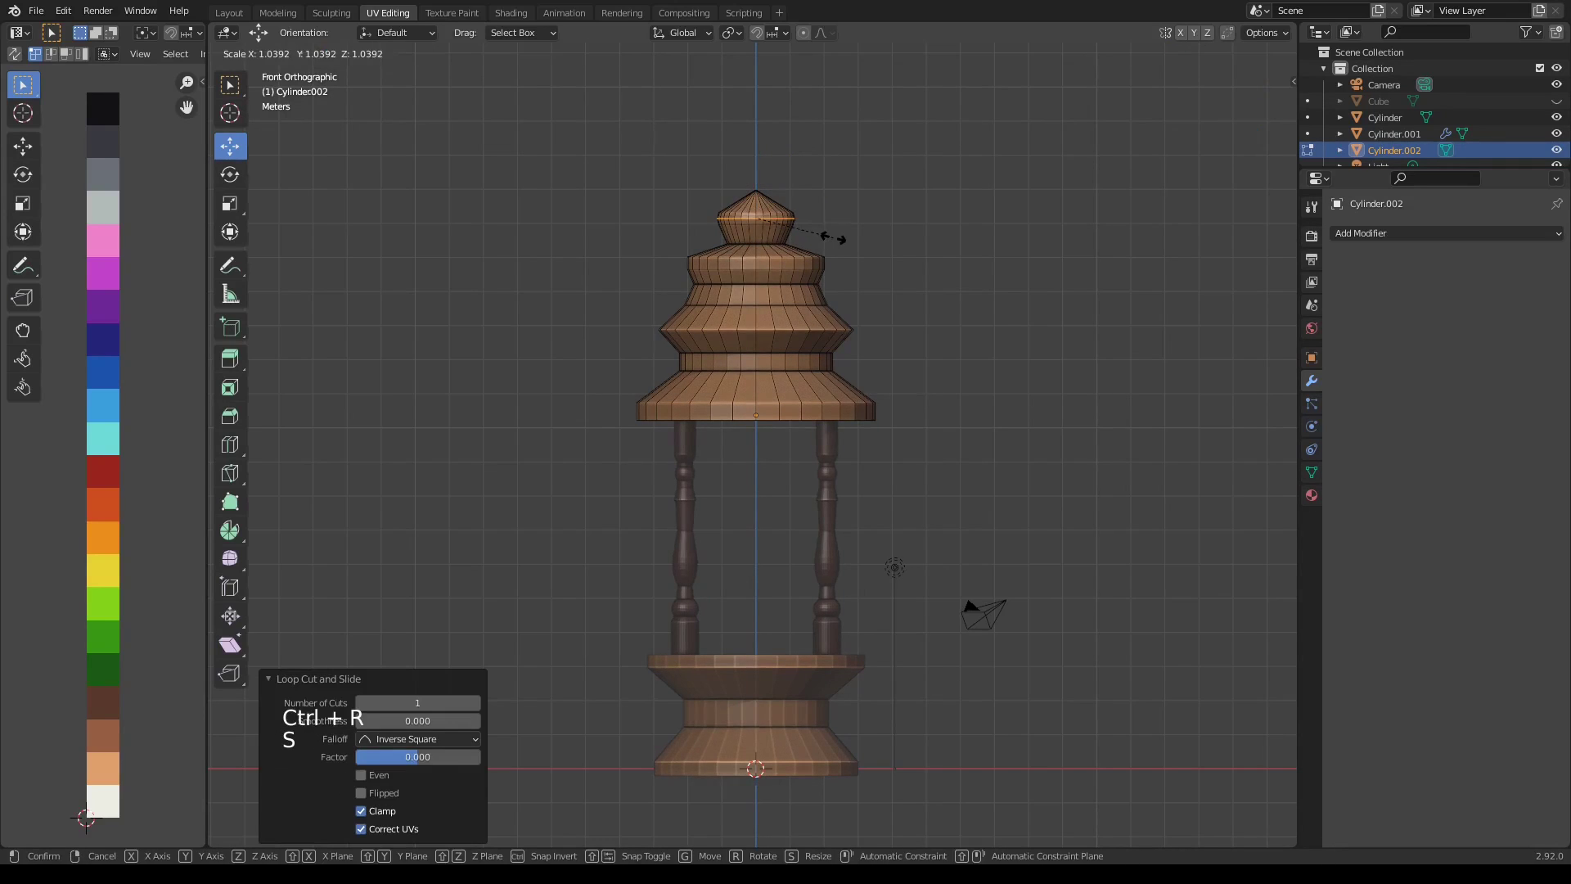
{"action": "left_click", "coordinate": [838, 237]}
{"action": "key", "text": "ctrl+b"}
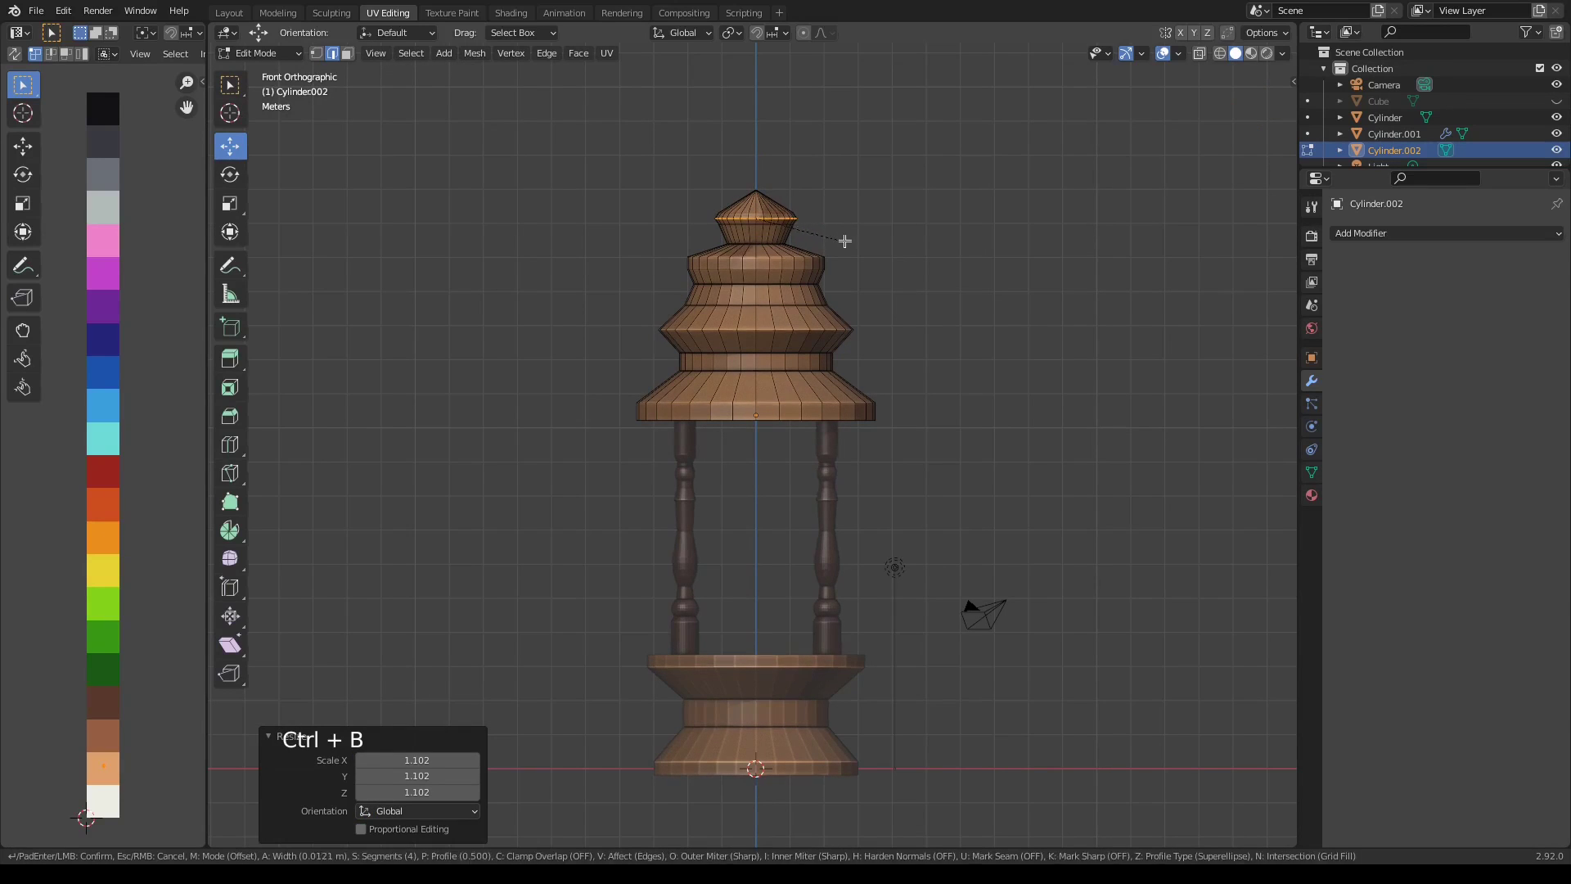
{"action": "left_click", "coordinate": [893, 255]}
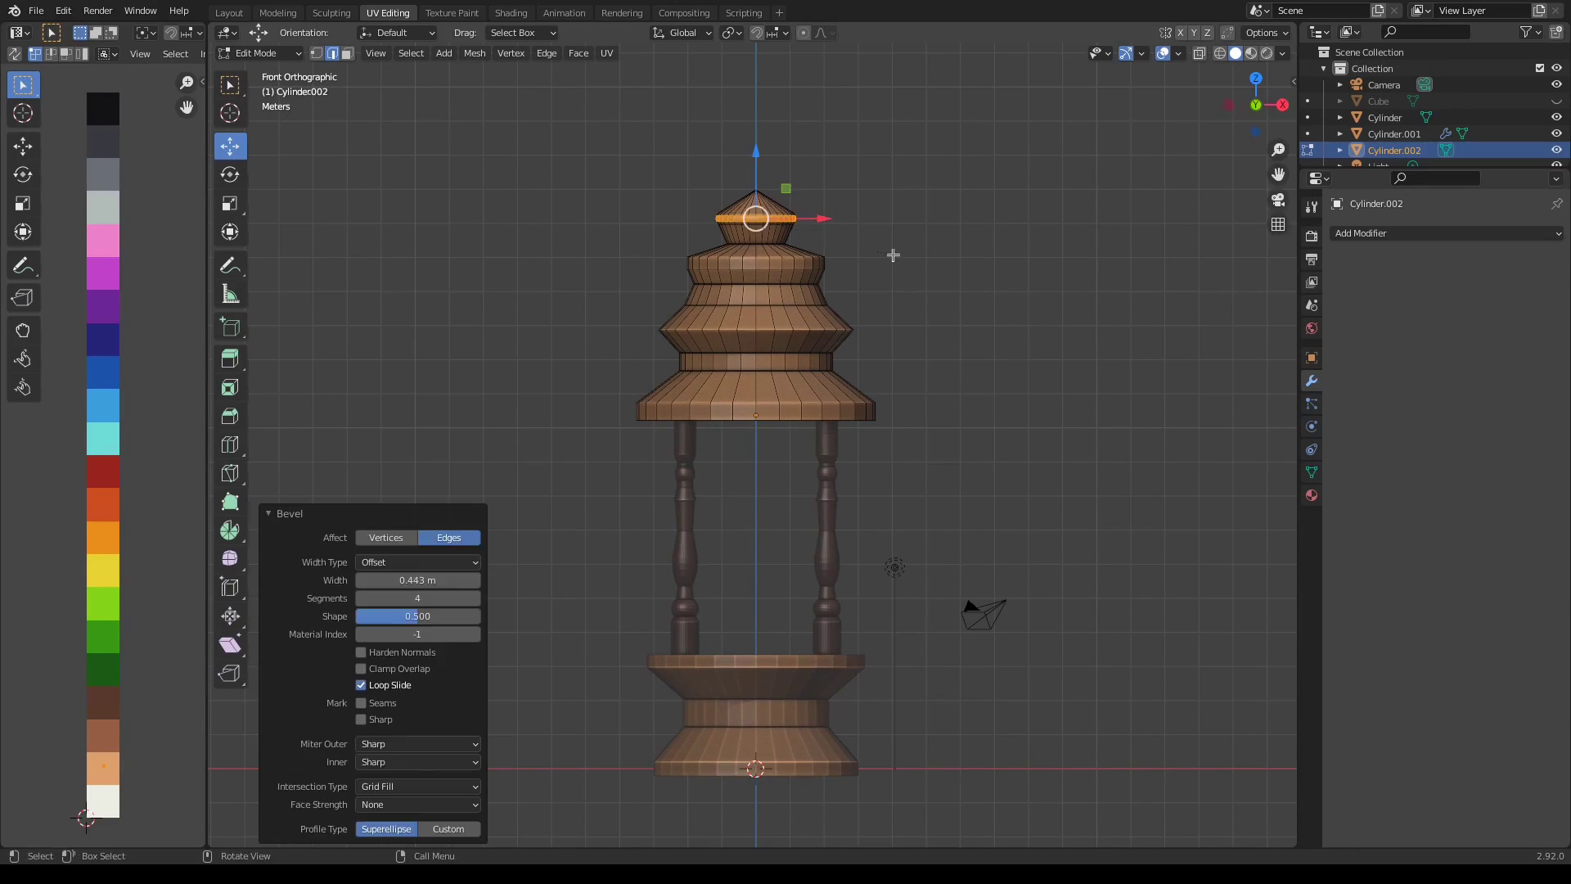
Bevel the roof's middle flared edge loop about 2.48 m with 4 segments to round that tier
{"action": "left_click", "coordinate": [787, 328]}
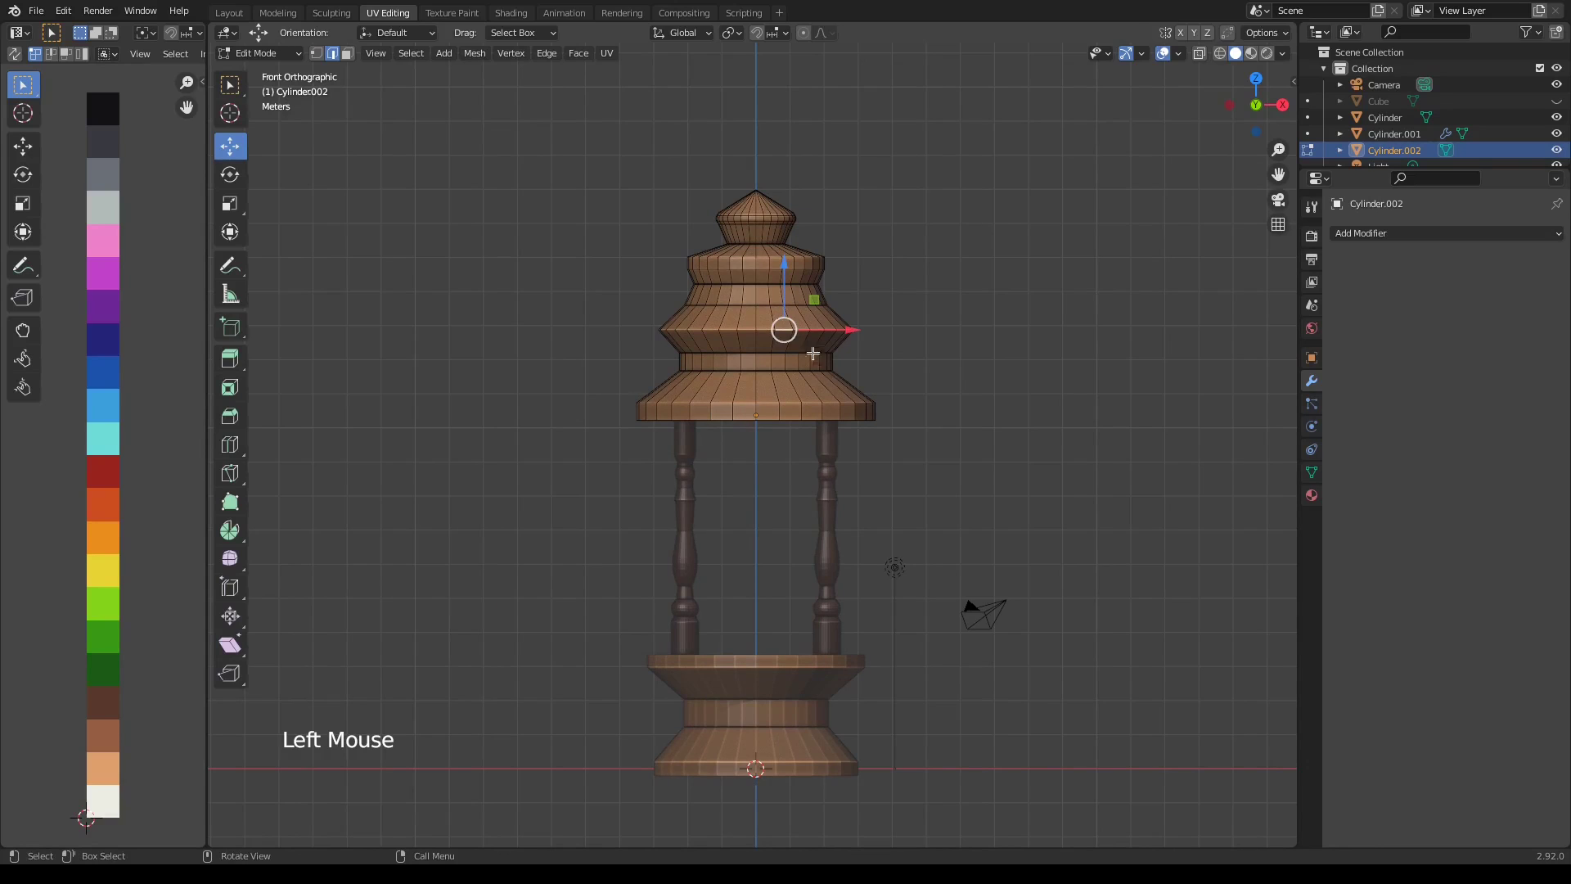
{"action": "left_click", "coordinate": [822, 339], "text": "alt"}
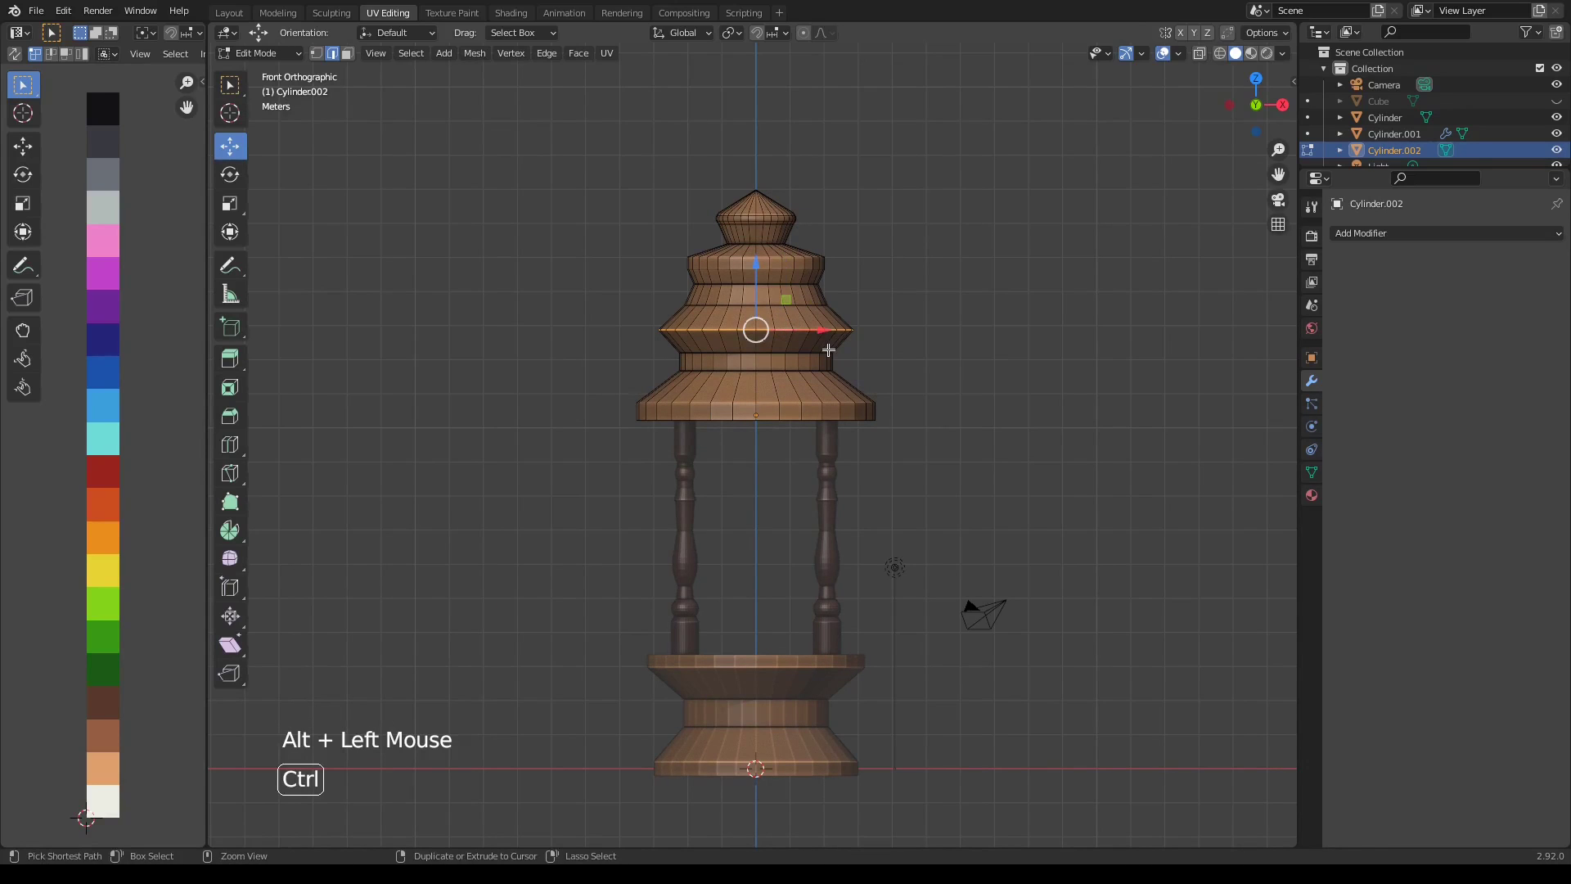
{"action": "key", "text": "ctrl+b"}
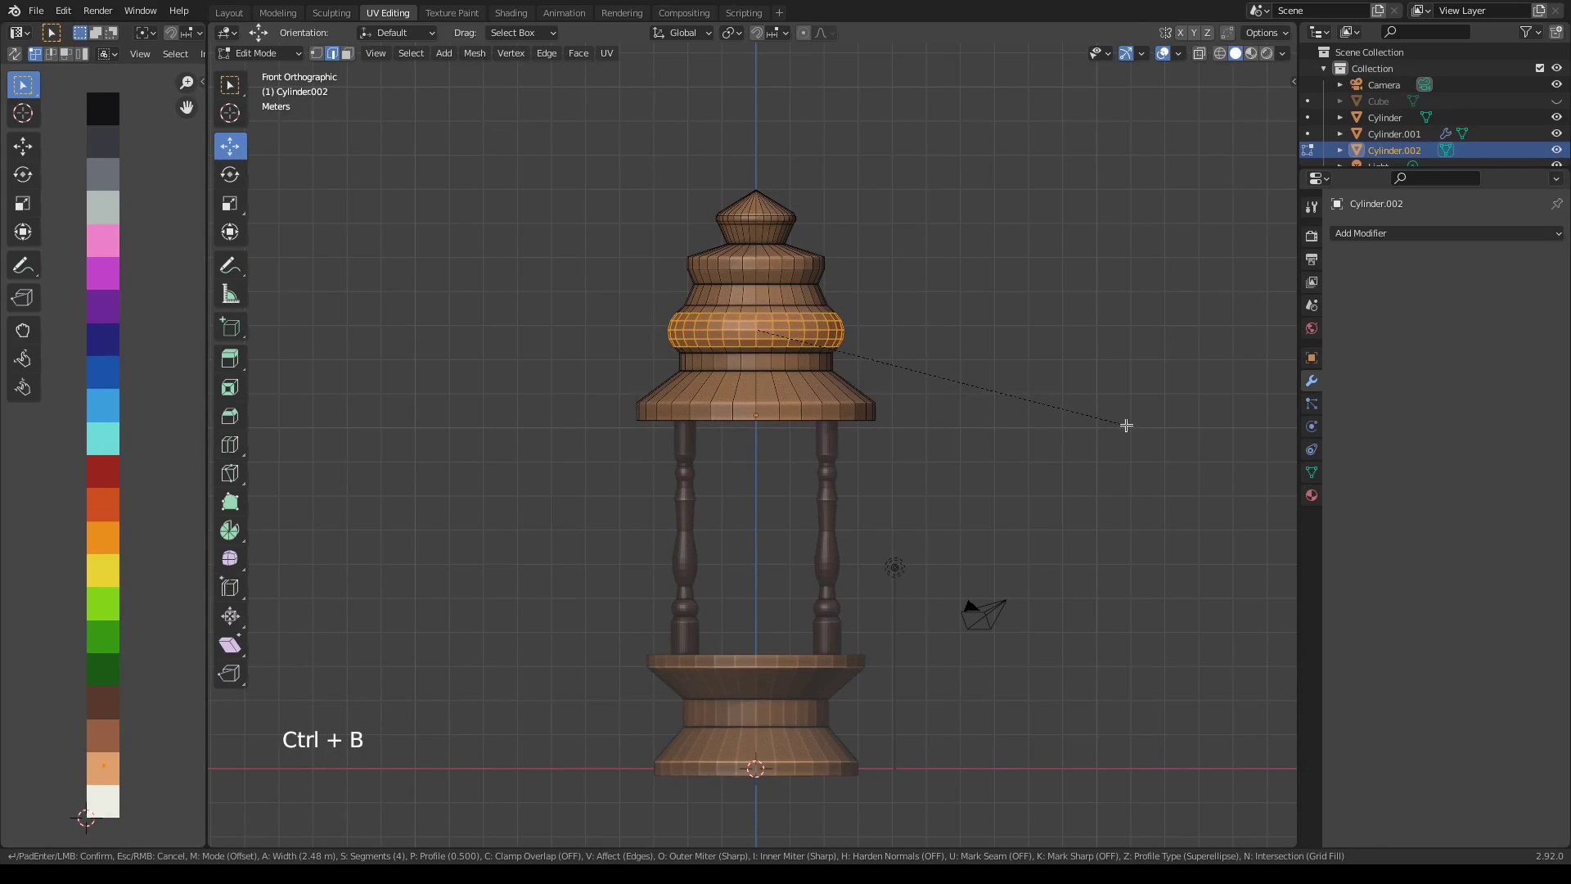
{"action": "left_click", "coordinate": [1127, 426]}
{"action": "key", "text": "Tab"}
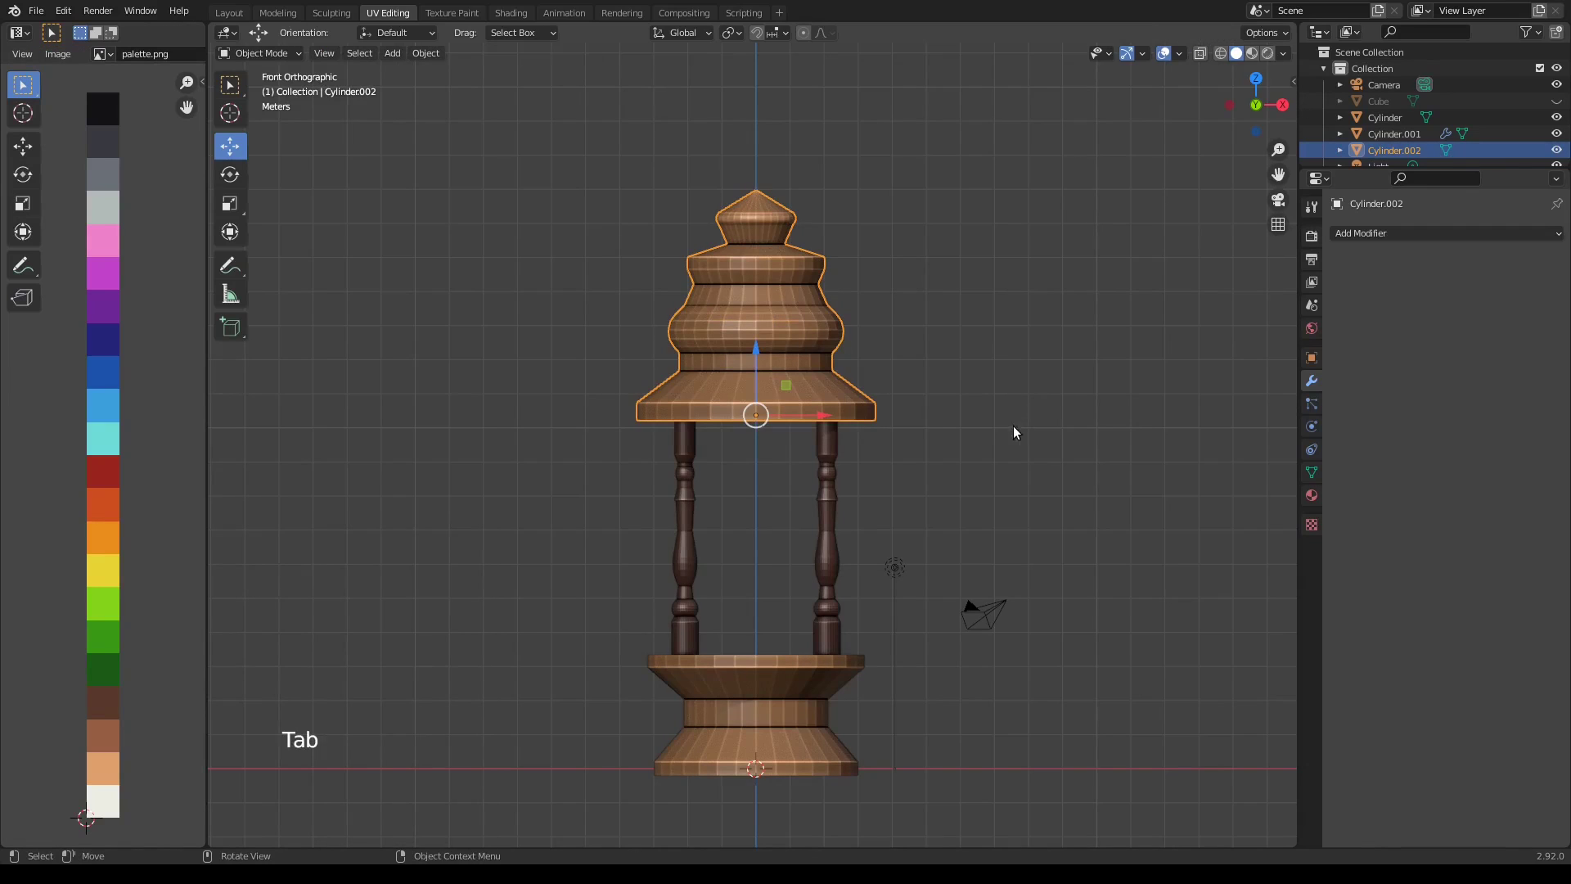
Try the roof in yellow by moving all its UVs onto the palette's yellow swatch
{"action": "middle_click_drag", "start_coordinate": [985, 484], "coordinate": [886, 453], "text": "shift"}
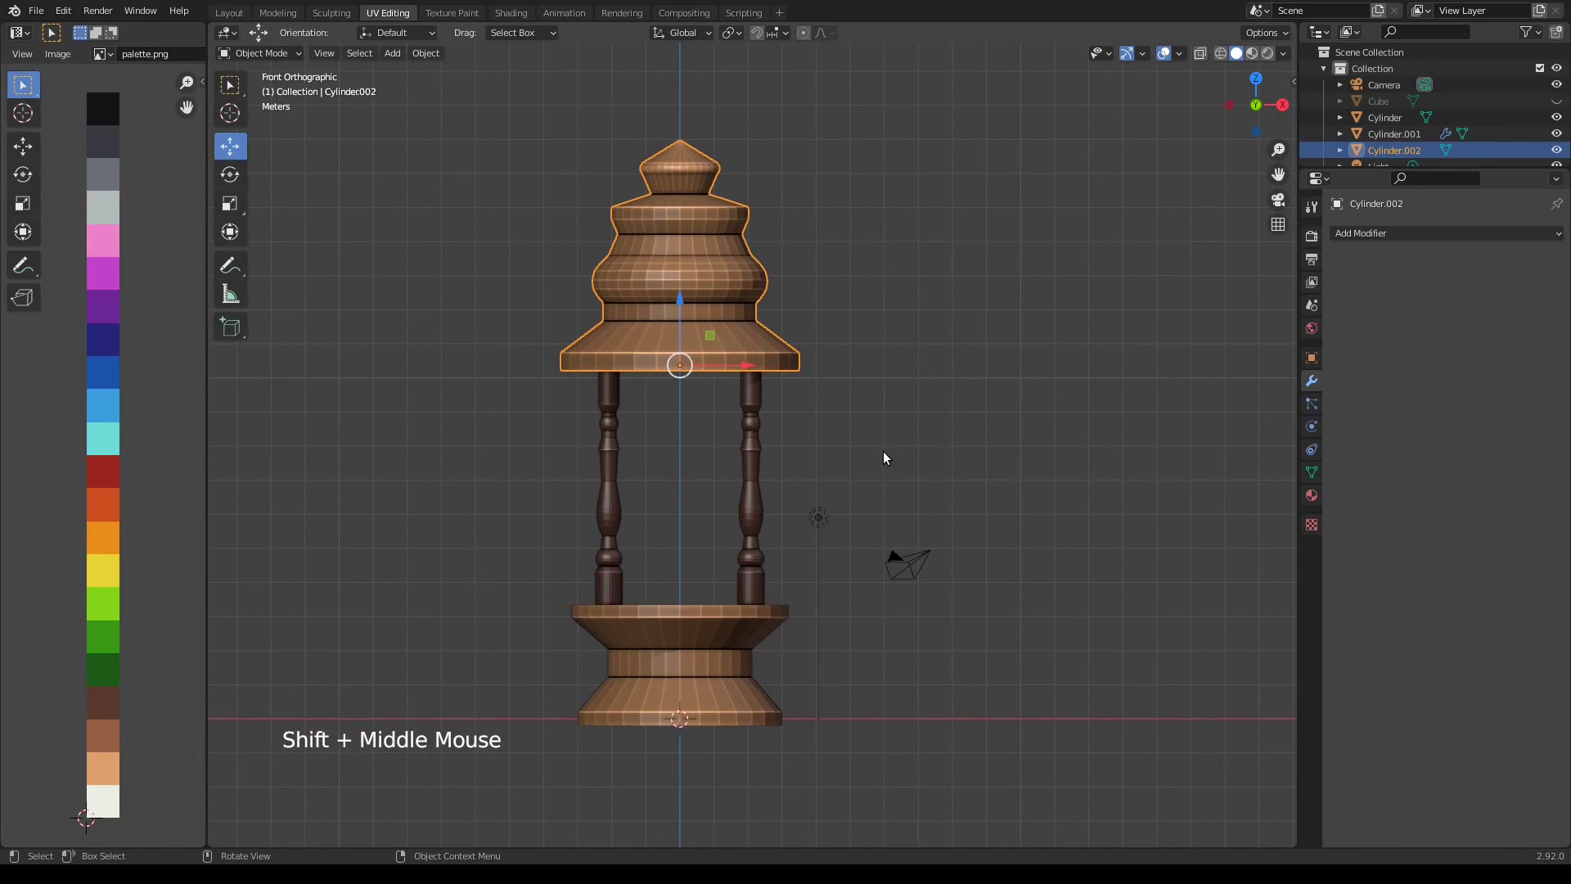
{"action": "left_click", "coordinate": [689, 286]}
{"action": "key", "text": "g"}
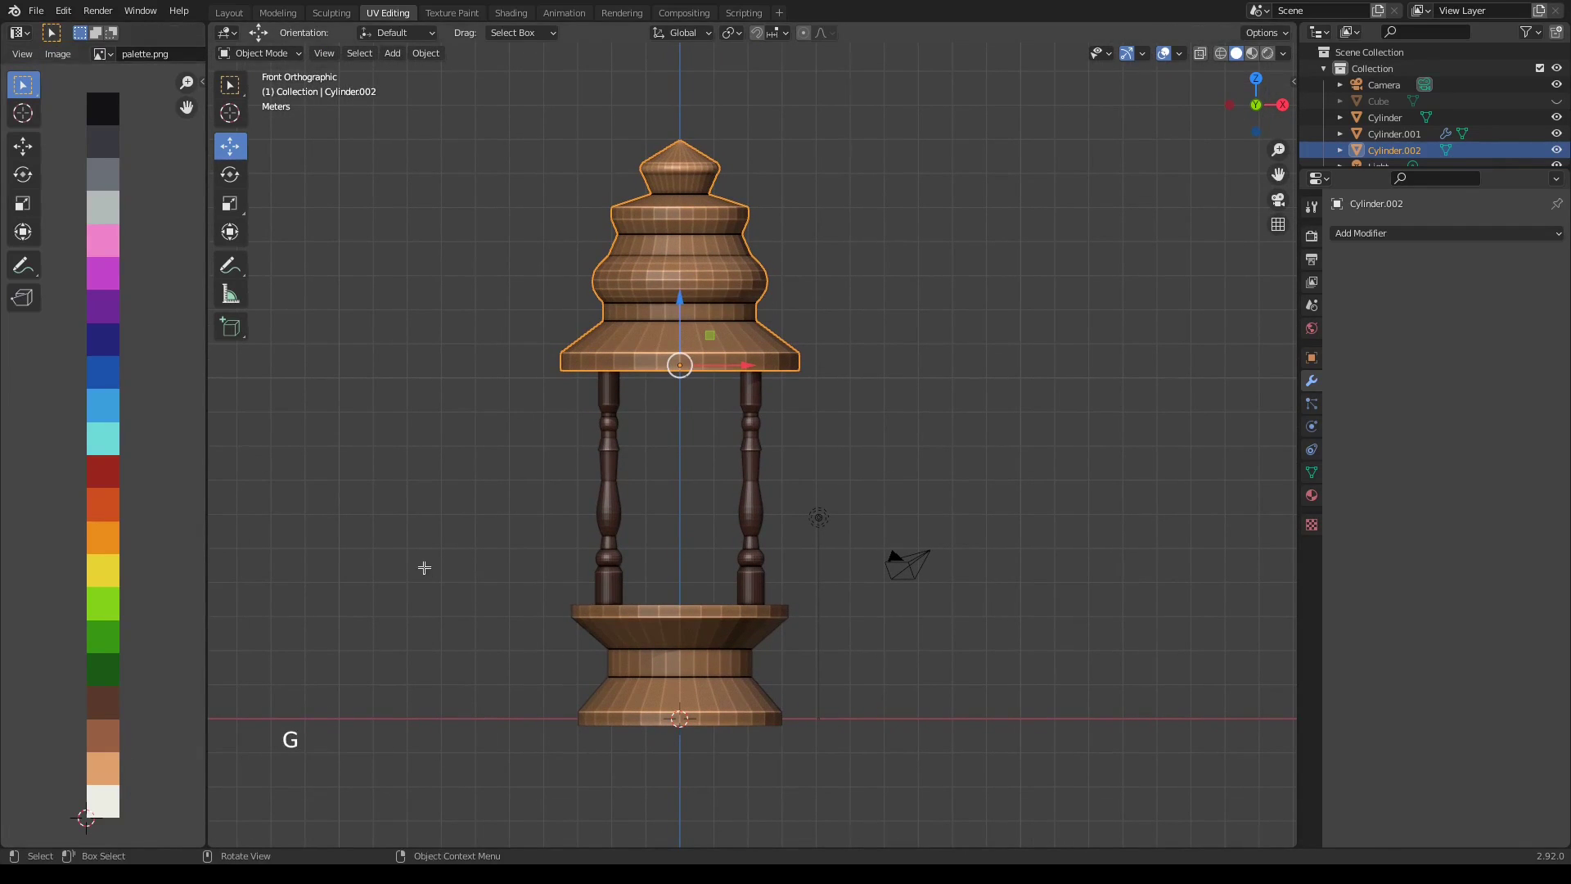
{"action": "key", "text": "Tab"}
{"action": "key", "text": "a"}
{"action": "key", "text": "g"}
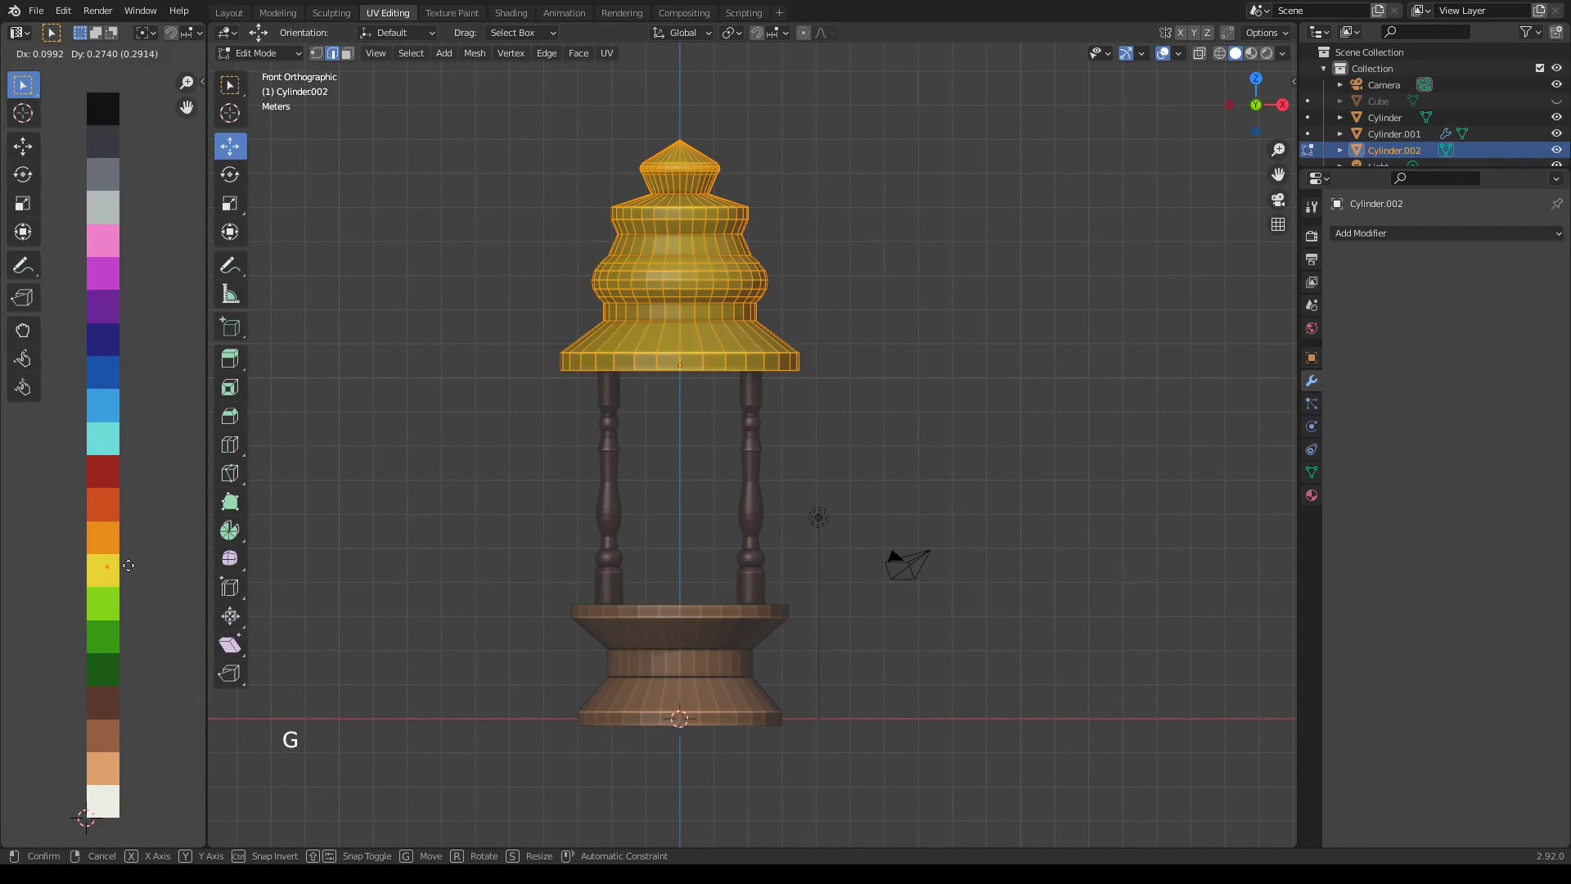
{"action": "left_click", "coordinate": [128, 566]}
{"action": "key", "text": "Tab"}
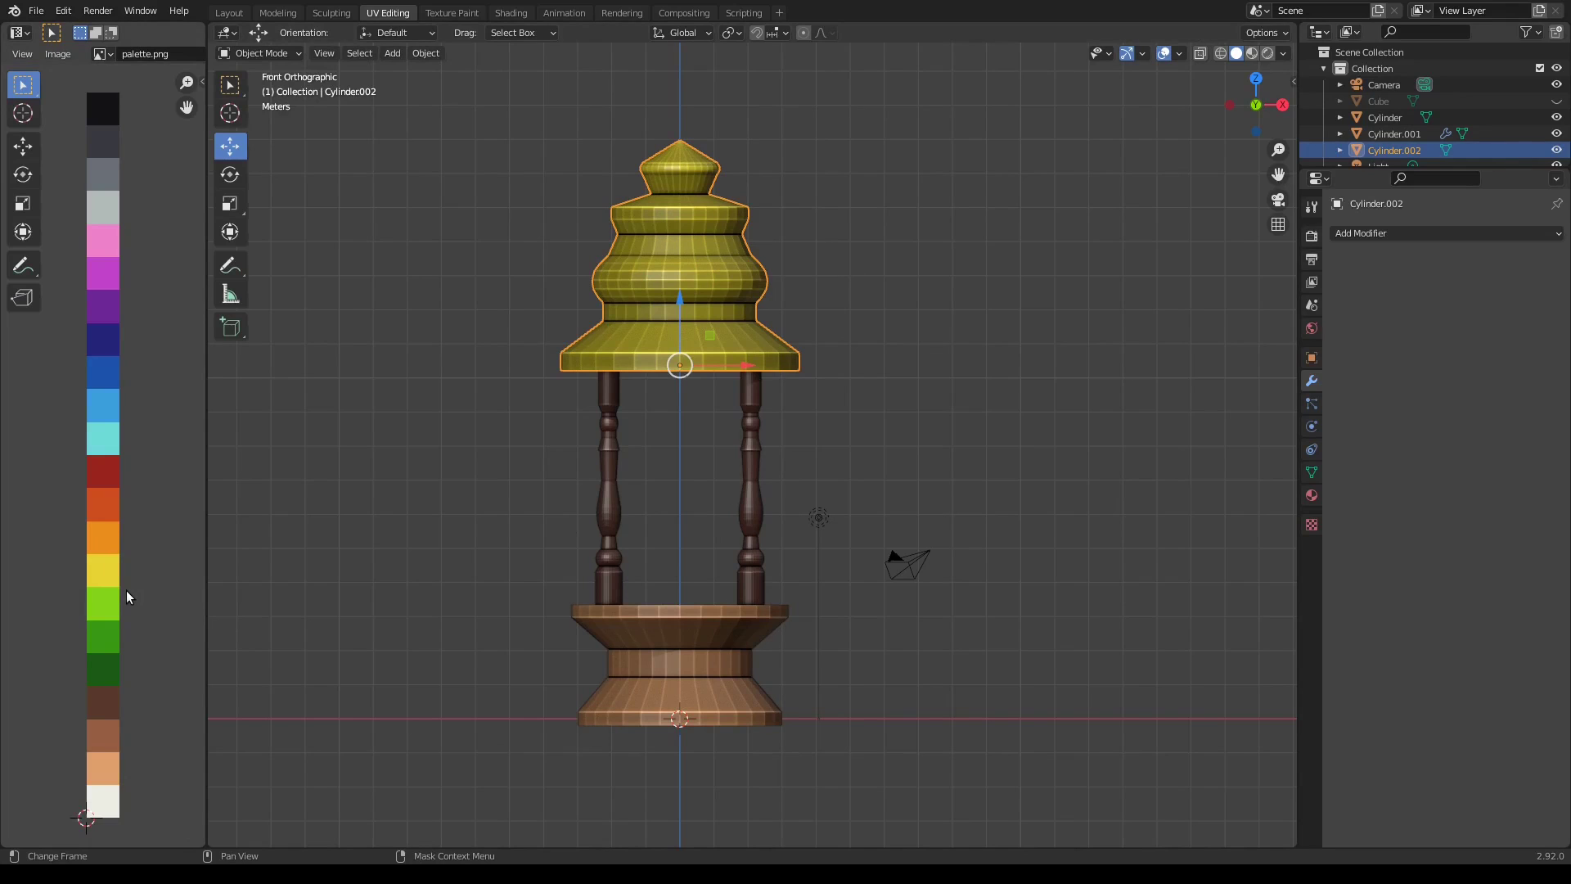
Try the roof in off-white by moving its UVs onto the palette's off-white swatch
{"action": "key", "text": "Tab"}
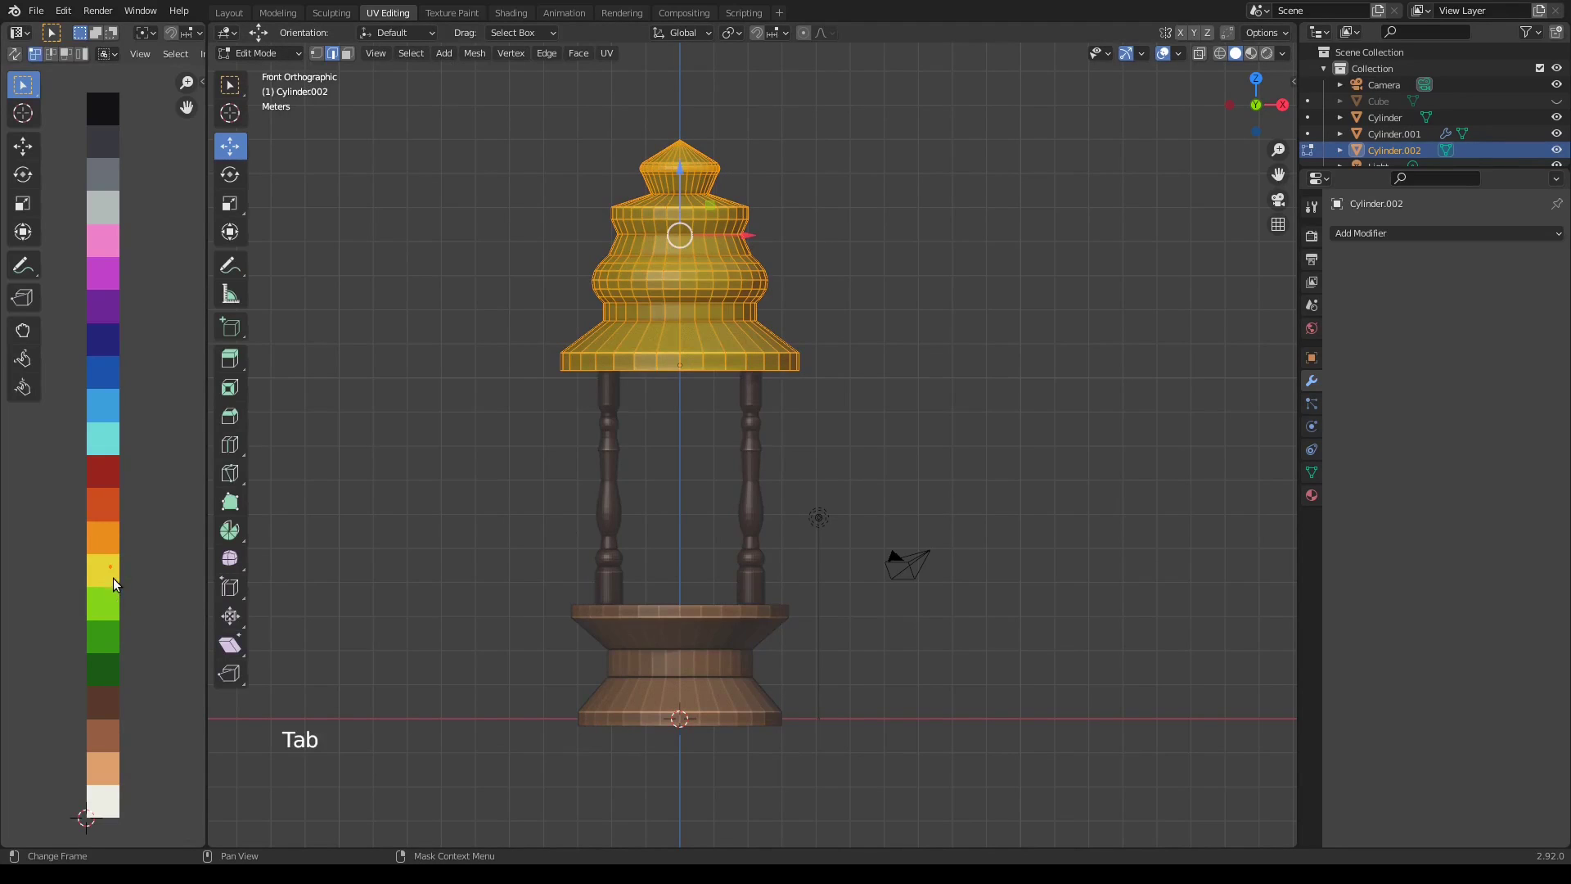
{"action": "key", "text": "g"}
{"action": "left_click", "coordinate": [346, 481]}
{"action": "key", "text": "Tab"}
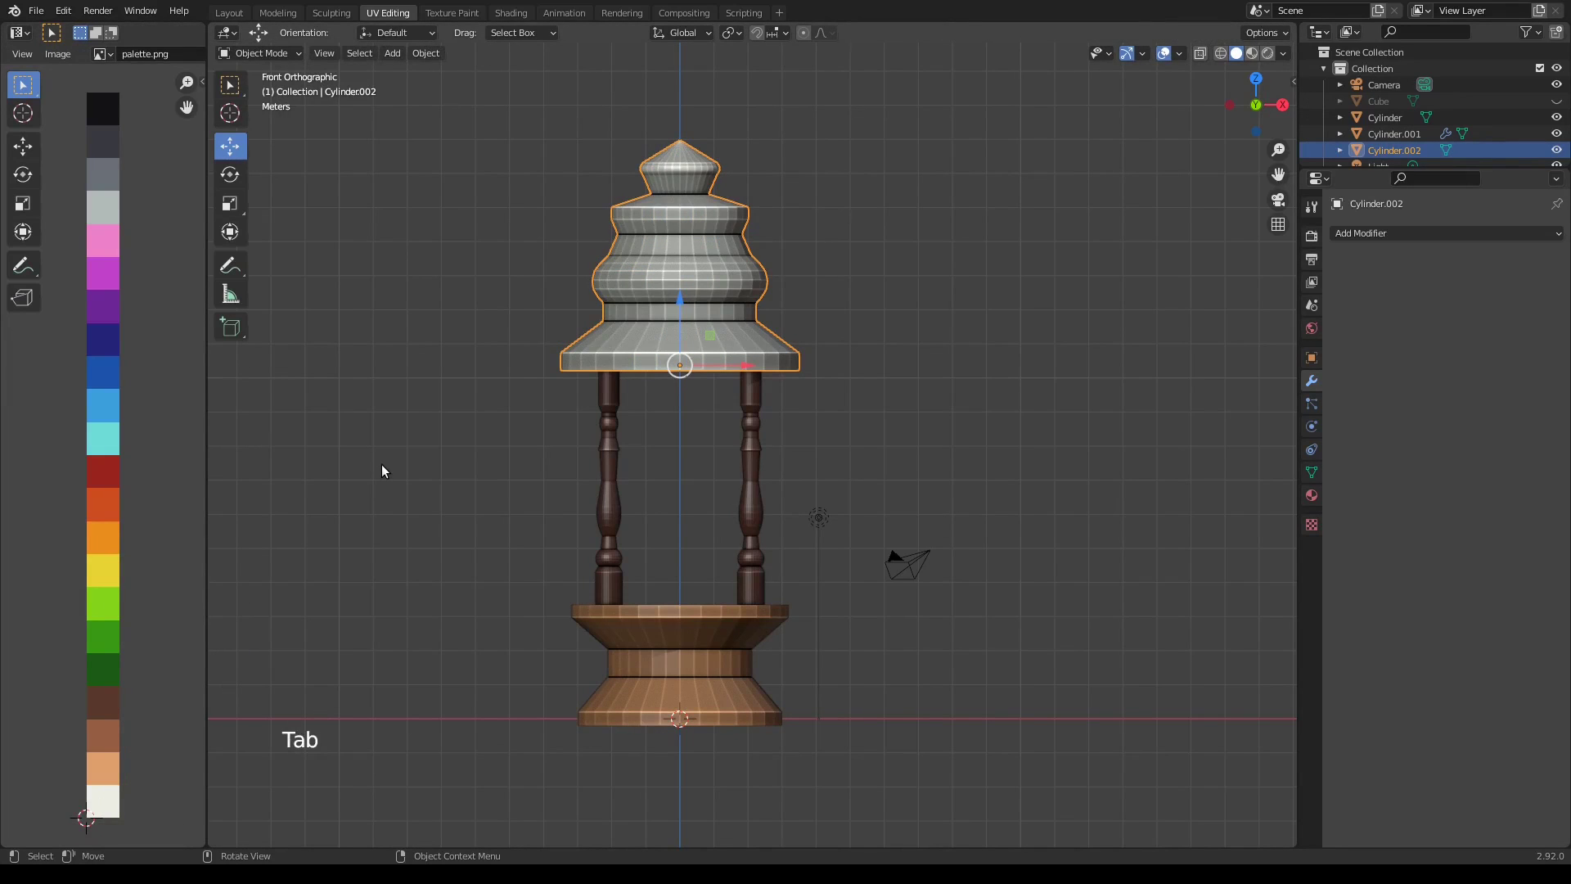
Recolour the whole pedestal off-white by moving its UVs onto the palette's off-white swatch
{"action": "left_click", "coordinate": [685, 652]}
{"action": "key", "text": "Tab"}
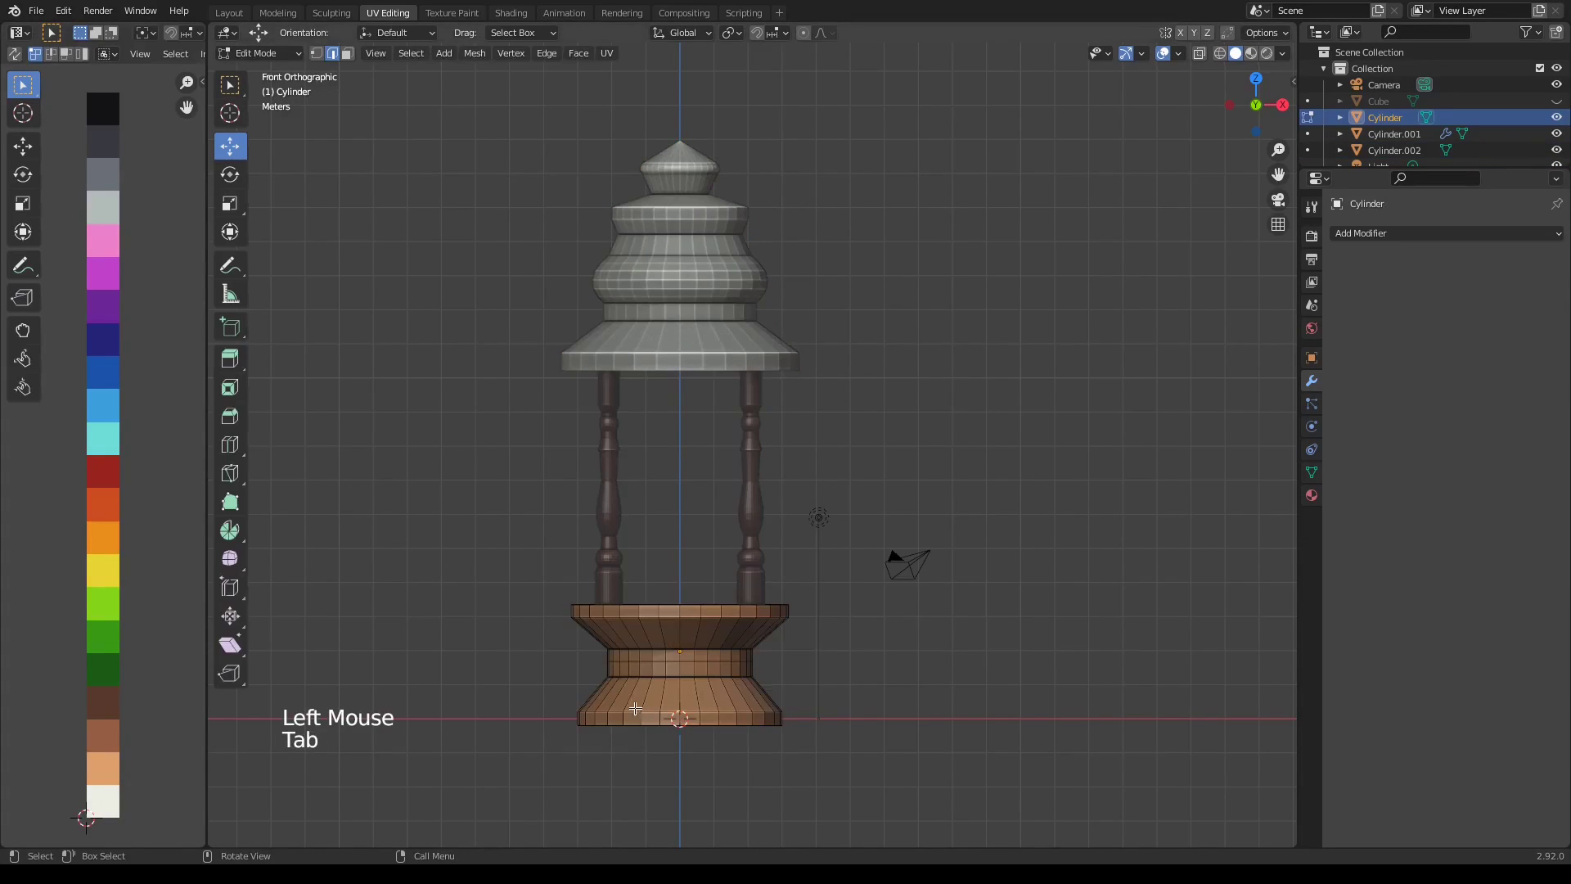
{"action": "key", "text": "a"}
{"action": "key", "text": "g"}
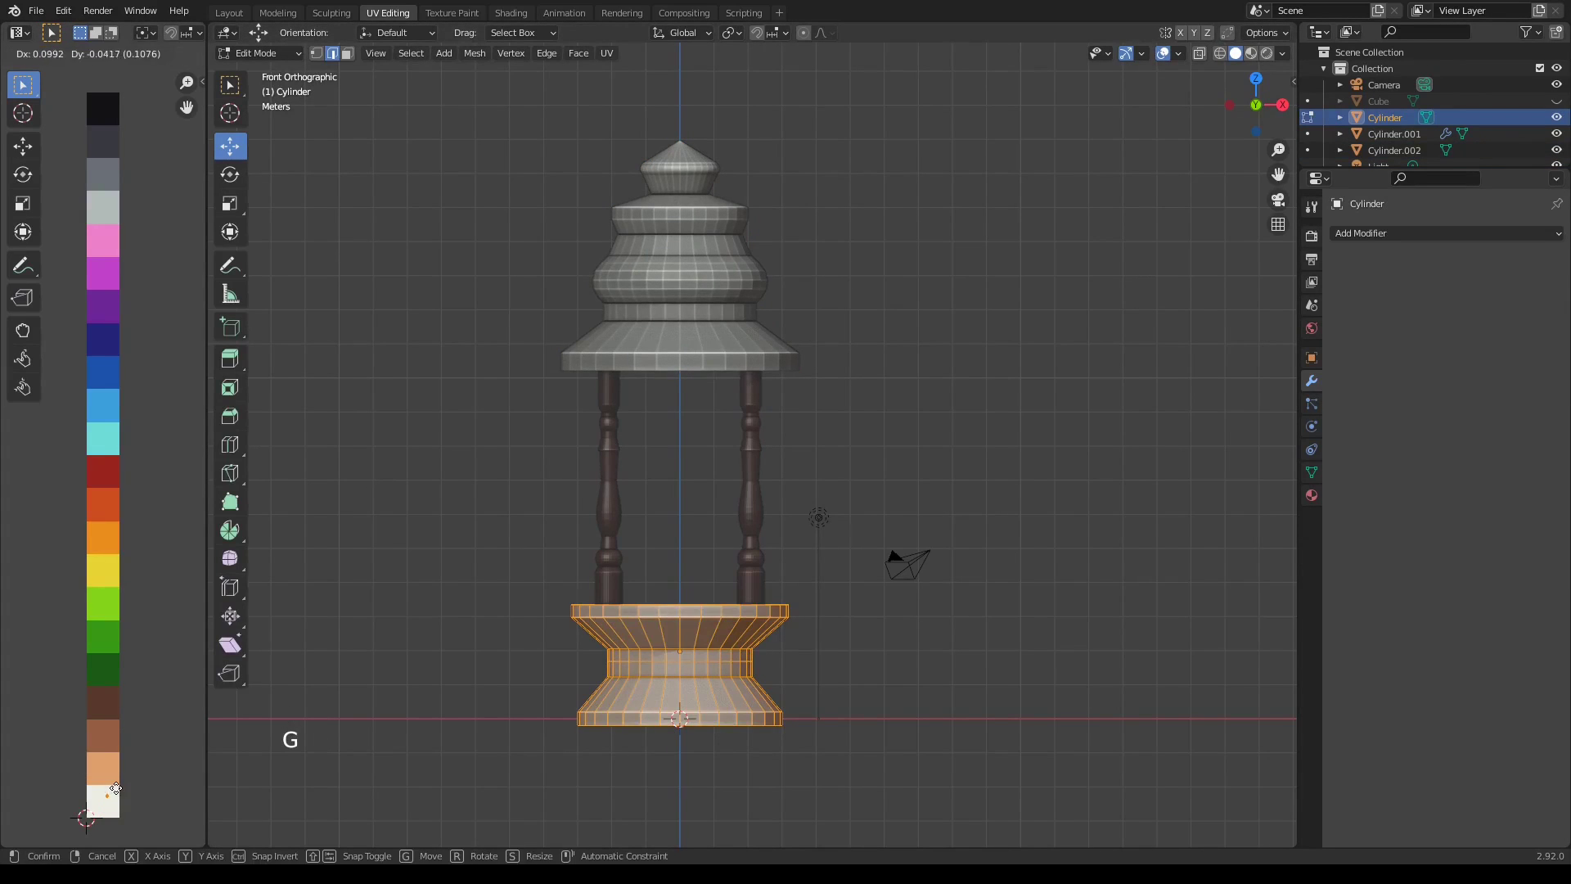
{"action": "left_click", "coordinate": [731, 312]}
{"action": "key", "text": "Tab"}
Recolour the roof tan by moving its UVs up onto the palette's light-brown swatch
{"action": "left_click", "coordinate": [686, 314]}
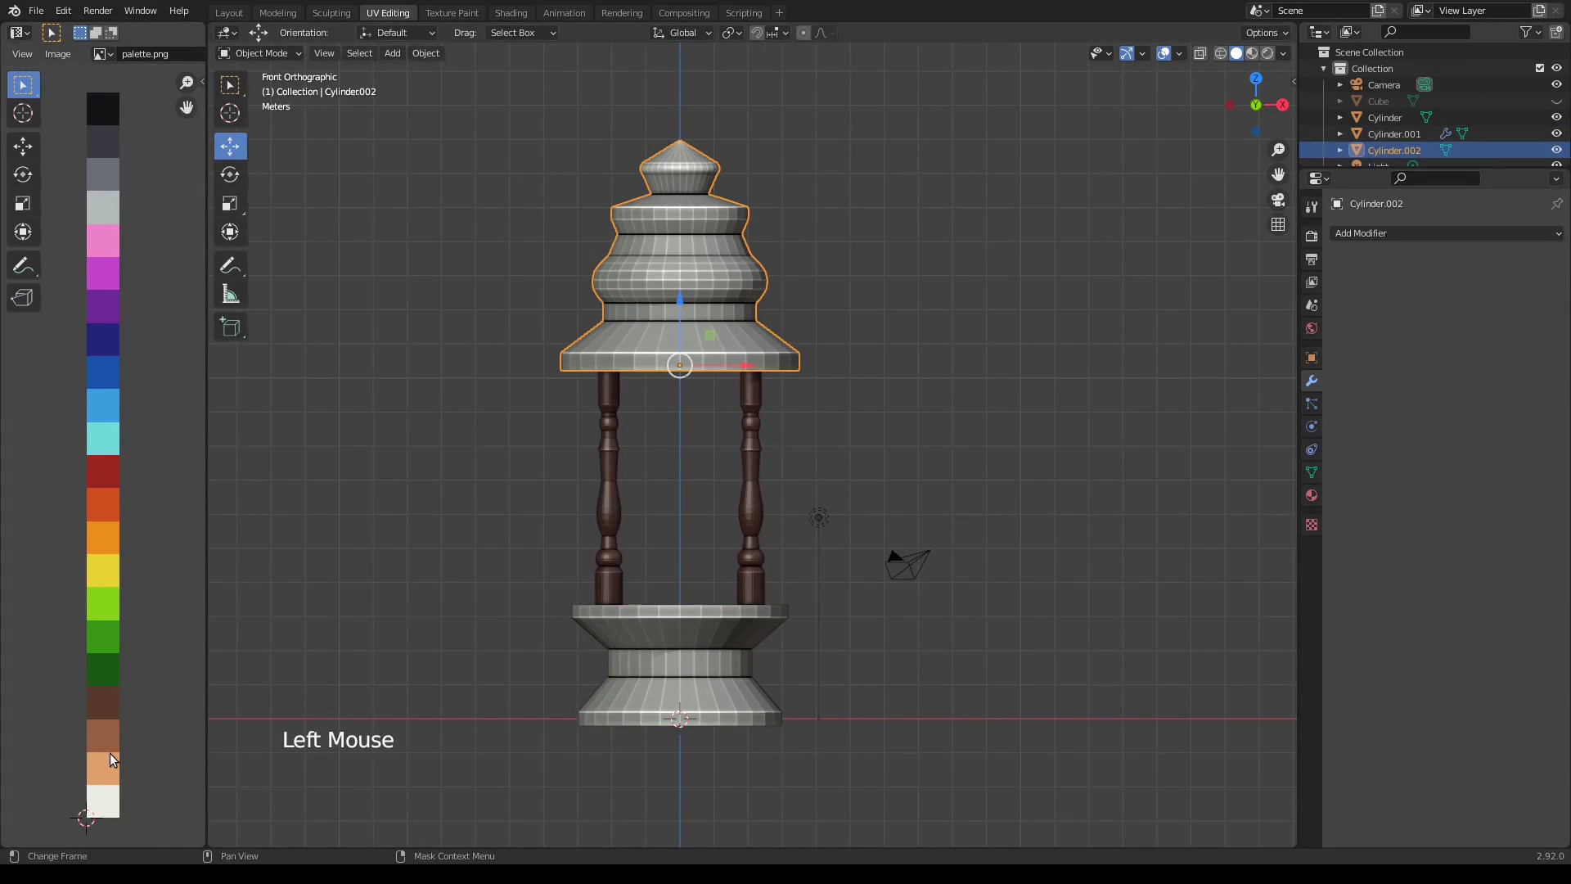
{"action": "key", "text": "Tab"}
{"action": "key", "text": "g"}
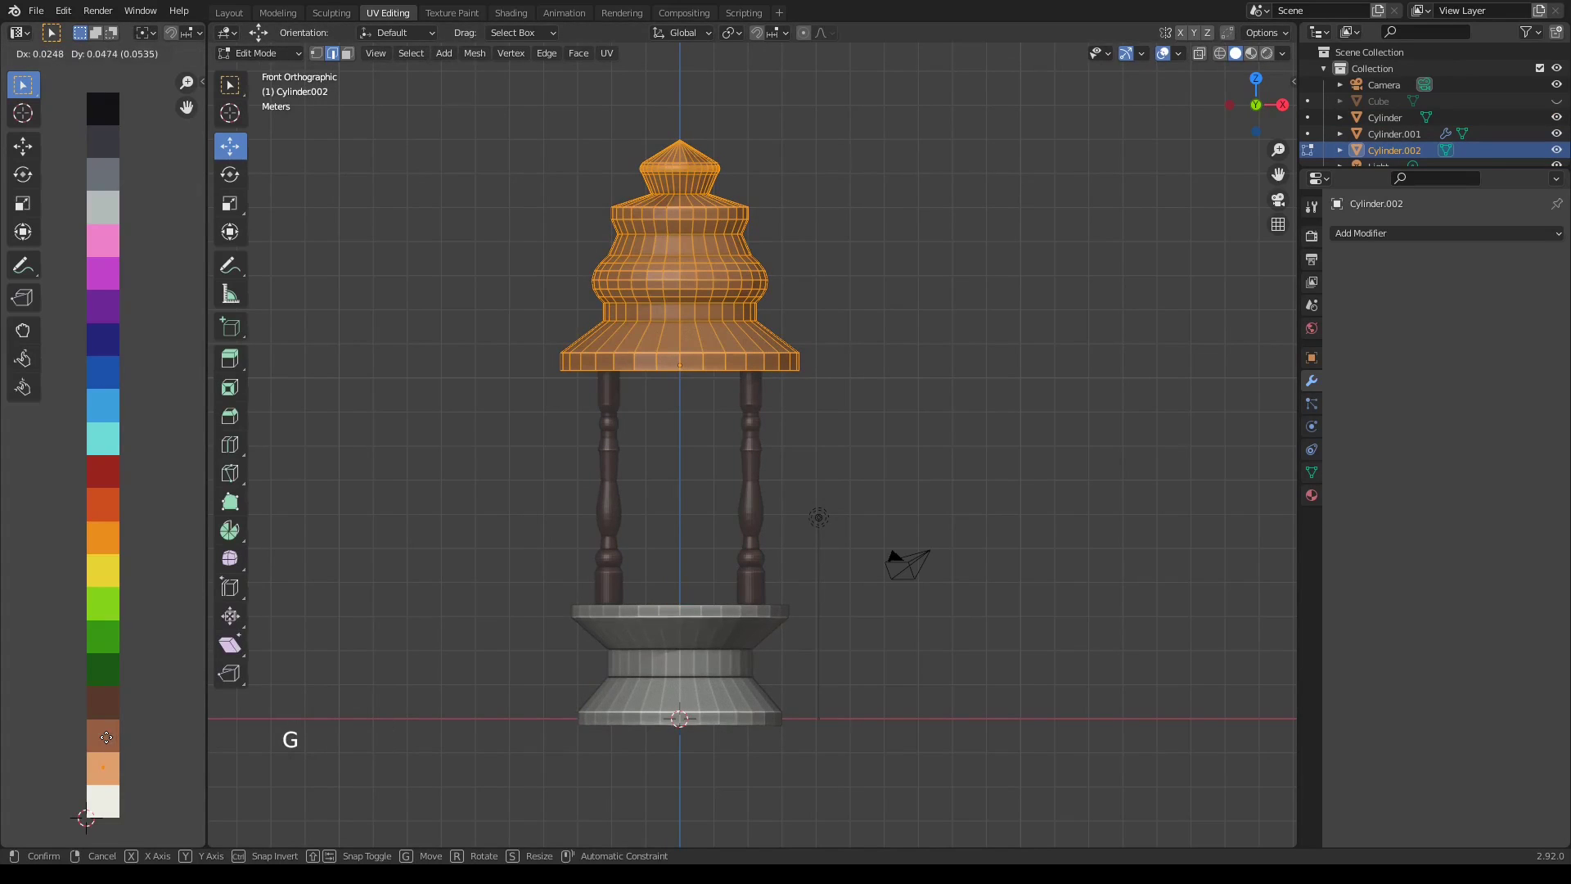
{"action": "left_click", "coordinate": [106, 737]}
{"action": "key", "text": "Tab"}
Apply smooth shading to the roof
{"action": "left_click", "coordinate": [524, 620]}
{"action": "mouse_move", "coordinate": [906, 647]}
{"action": "middle_mouse_down"}
{"action": "mouse_move", "coordinate": [843, 676]}
{"action": "mouse_move", "coordinate": [920, 726]}
{"action": "mouse_move", "coordinate": [908, 630]}
{"action": "middle_mouse_up"}
{"action": "scroll", "coordinate": [843, 676], "scroll_direction": "up", "scroll_amount": 2}
{"action": "right_click", "coordinate": [800, 342]}
{"action": "left_click", "coordinate": [799, 252]}
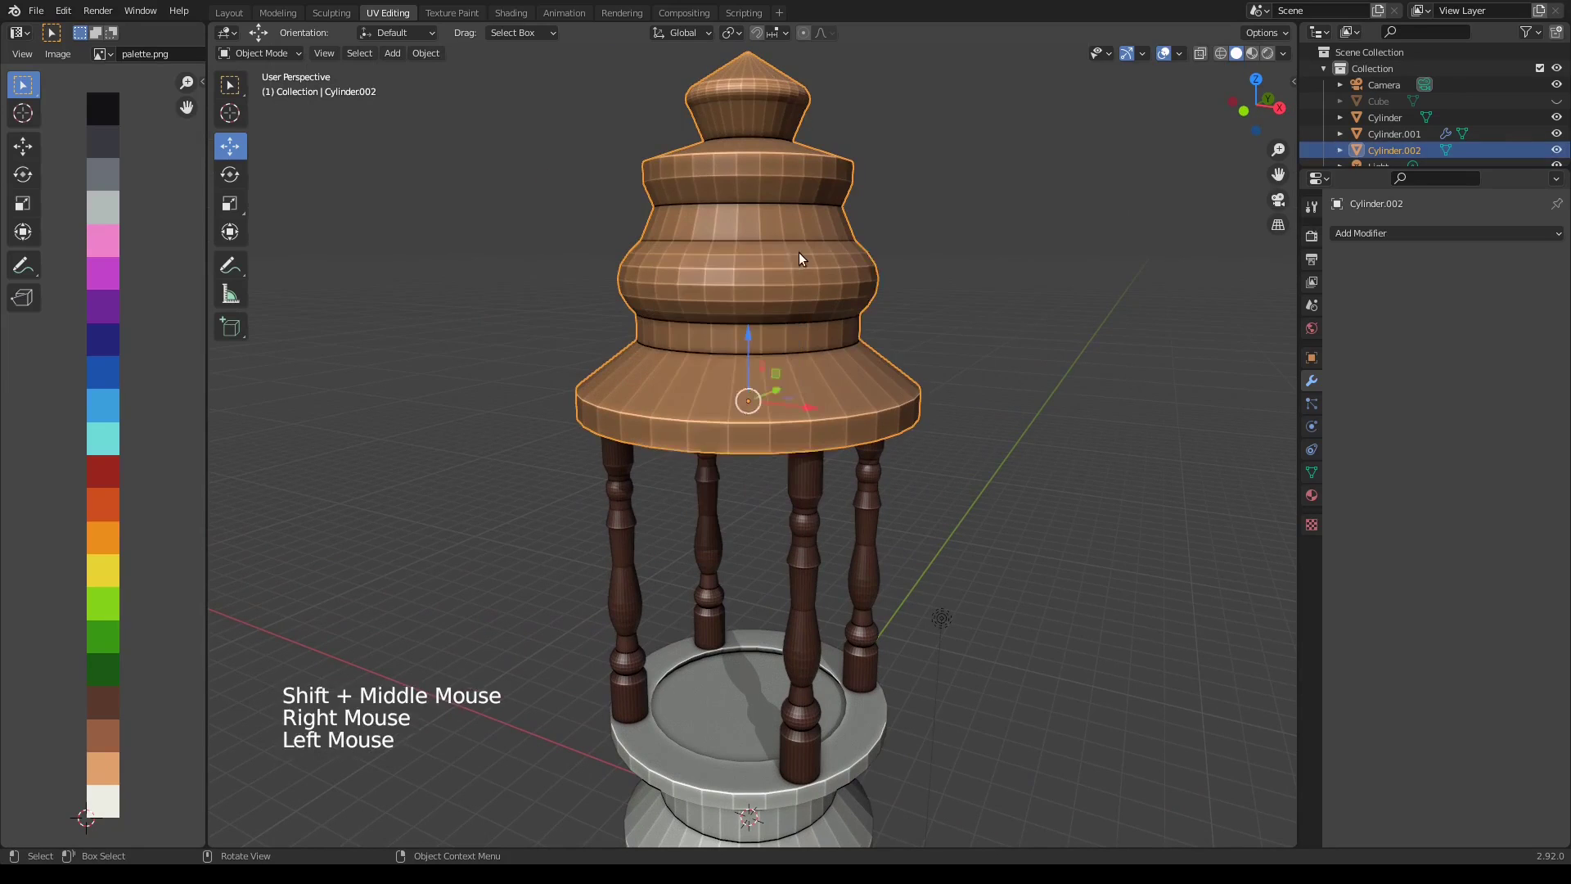
{"action": "right_click_drag", "start_coordinate": [799, 252], "coordinate": [783, 215]}
{"action": "middle_click_drag", "start_coordinate": [809, 360], "coordinate": [873, 421]}
In the front wireframe view, narrow the finial's pointed cap and rounded rim horizontally, keeping its height locked in Z
{"action": "key", "text": "KP_1"}
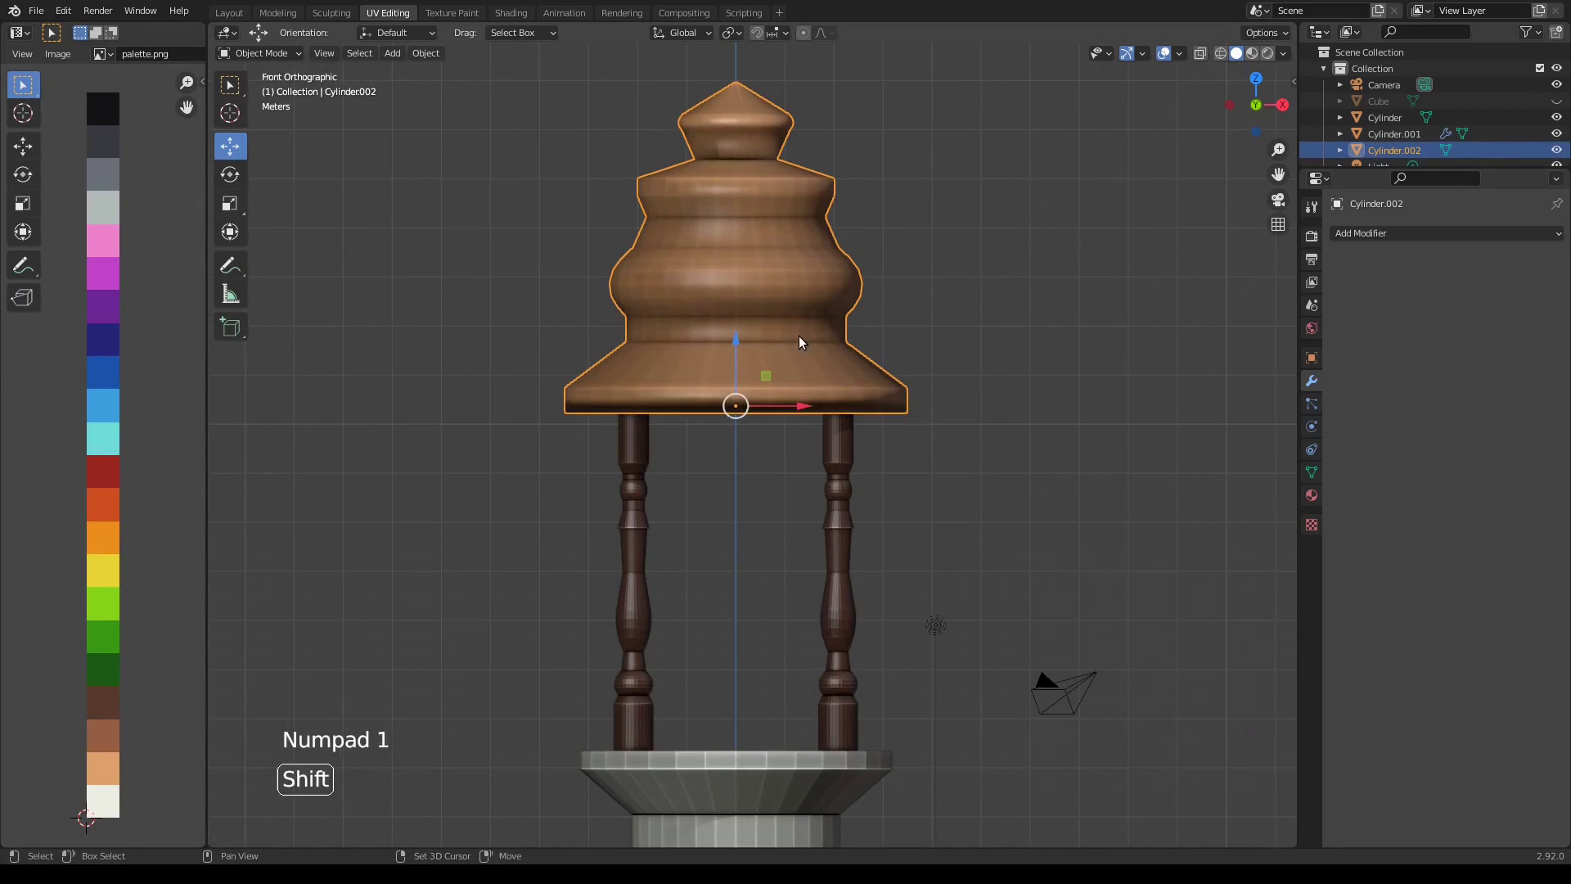
{"action": "key", "text": "shift+z"}
{"action": "middle_click_drag", "start_coordinate": [799, 342], "coordinate": [805, 417], "text": "shift"}
{"action": "key", "text": "Tab"}
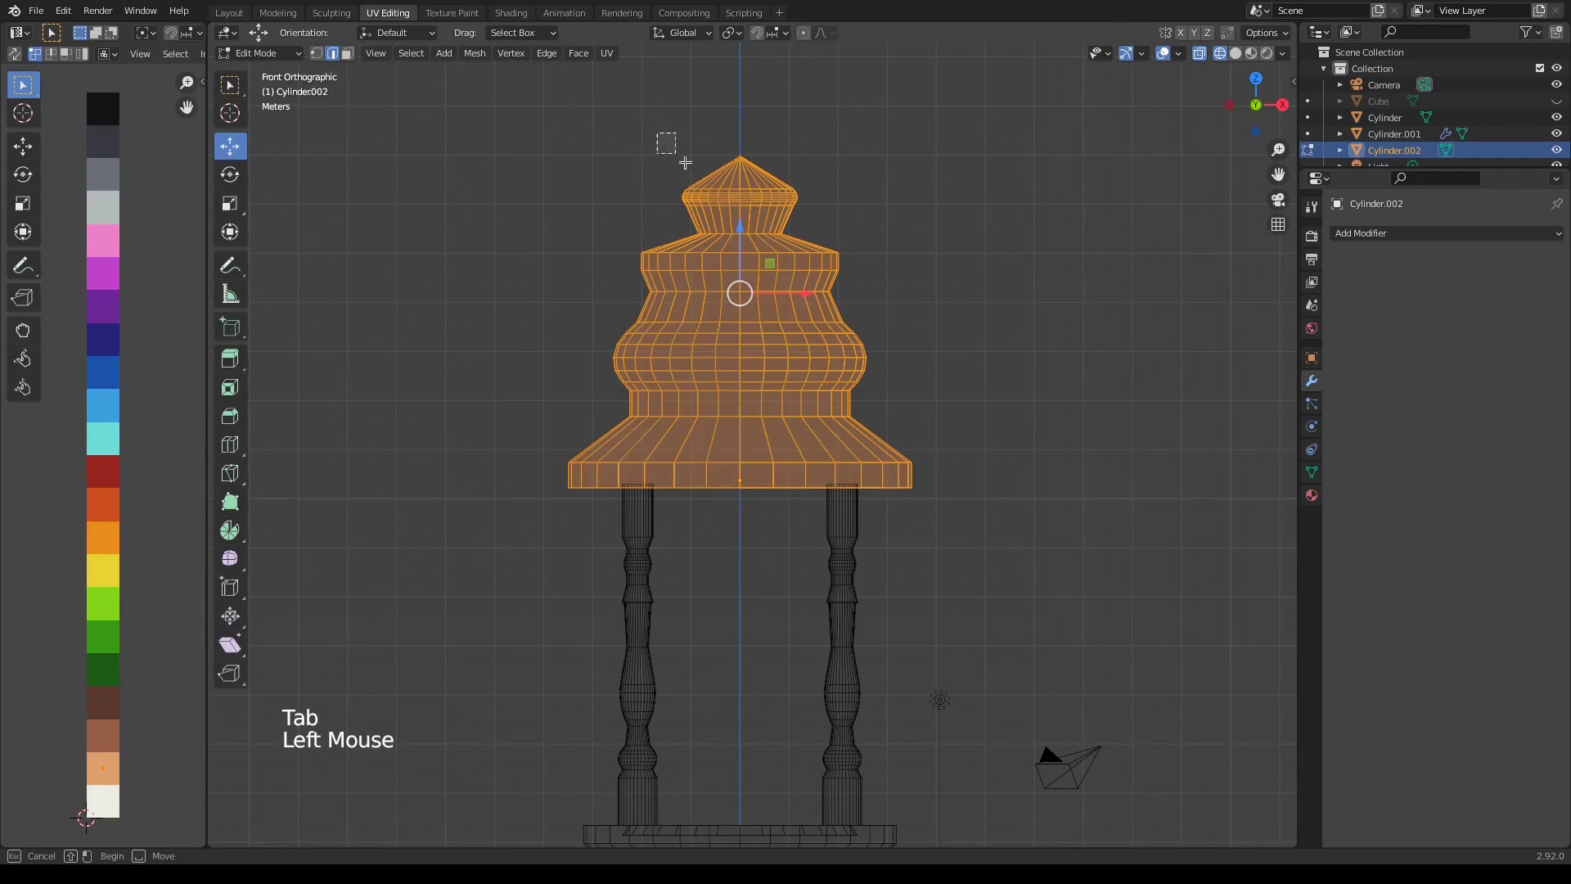
{"action": "left_click_drag", "start_coordinate": [655, 133], "coordinate": [816, 218]}
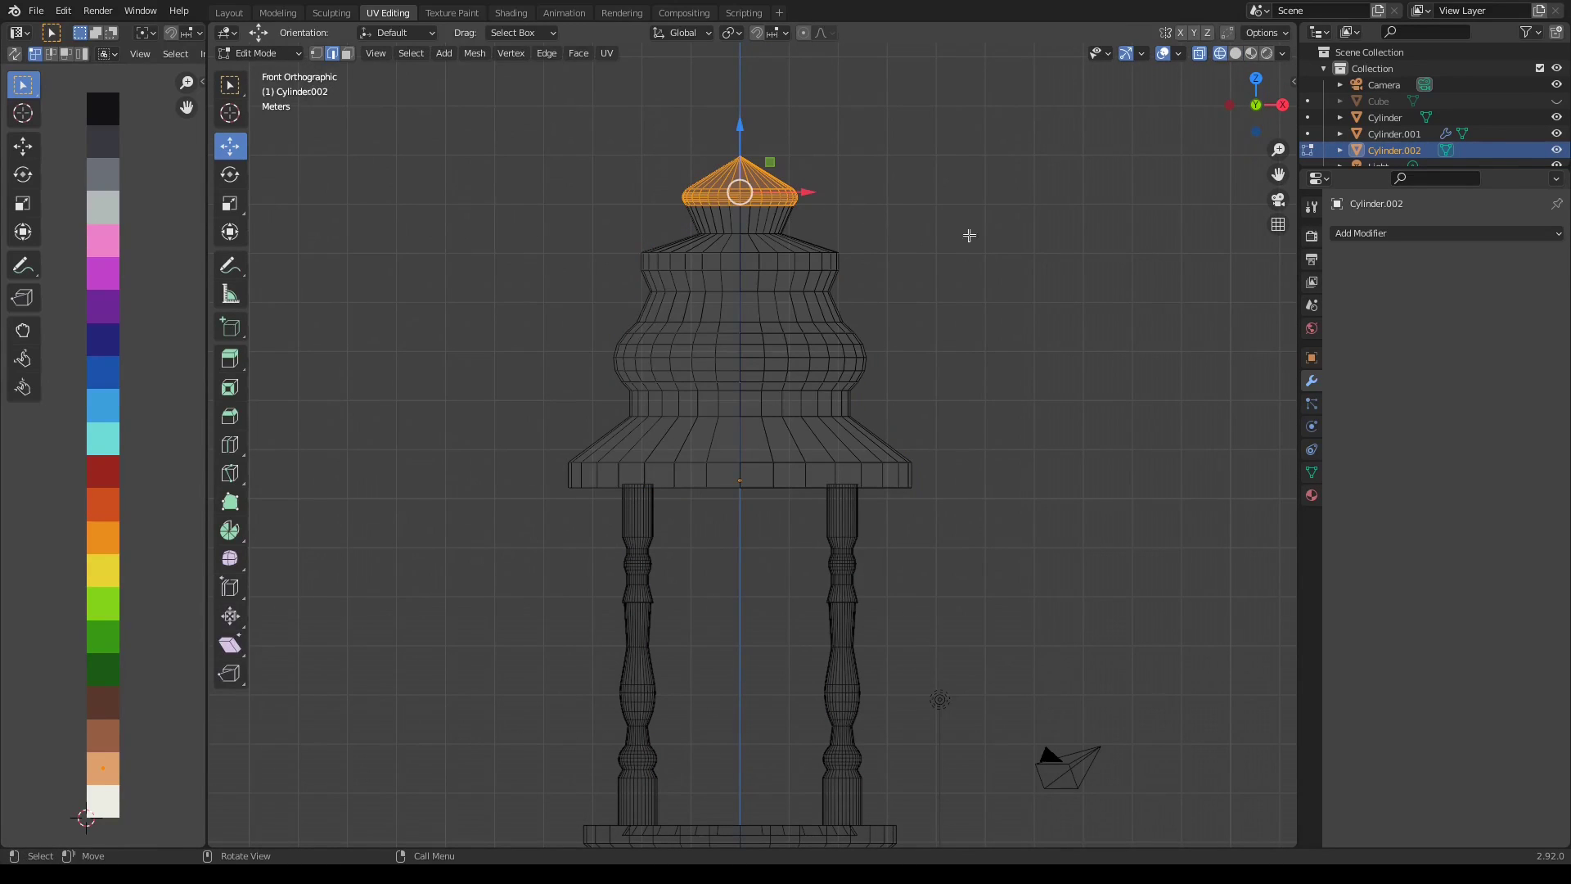
{"action": "key", "text": "s"}
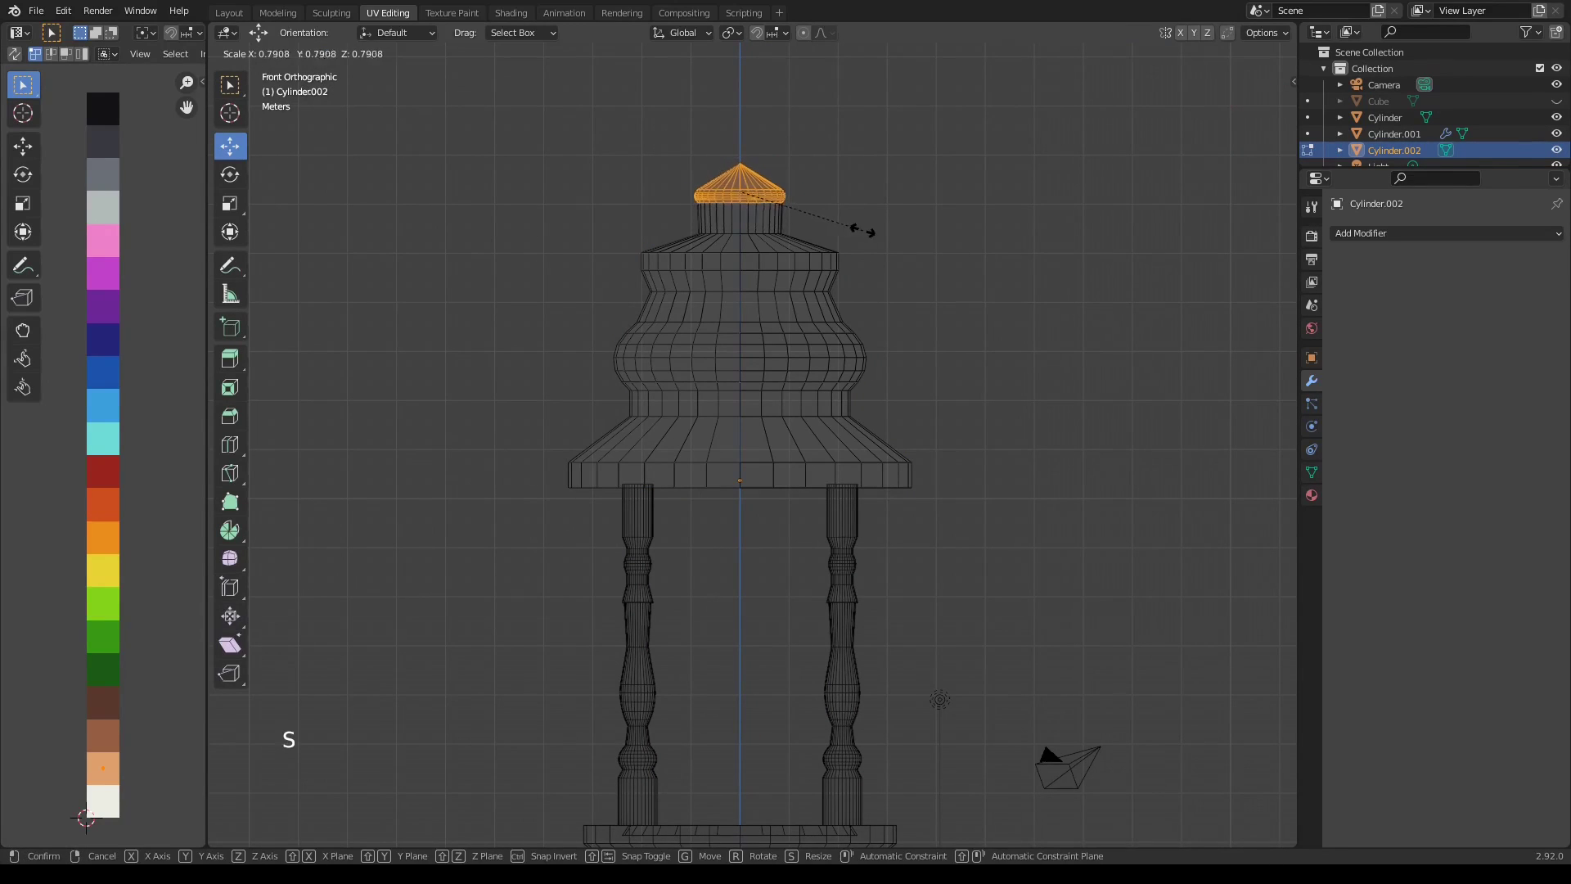
{"action": "key", "text": "shift+z"}
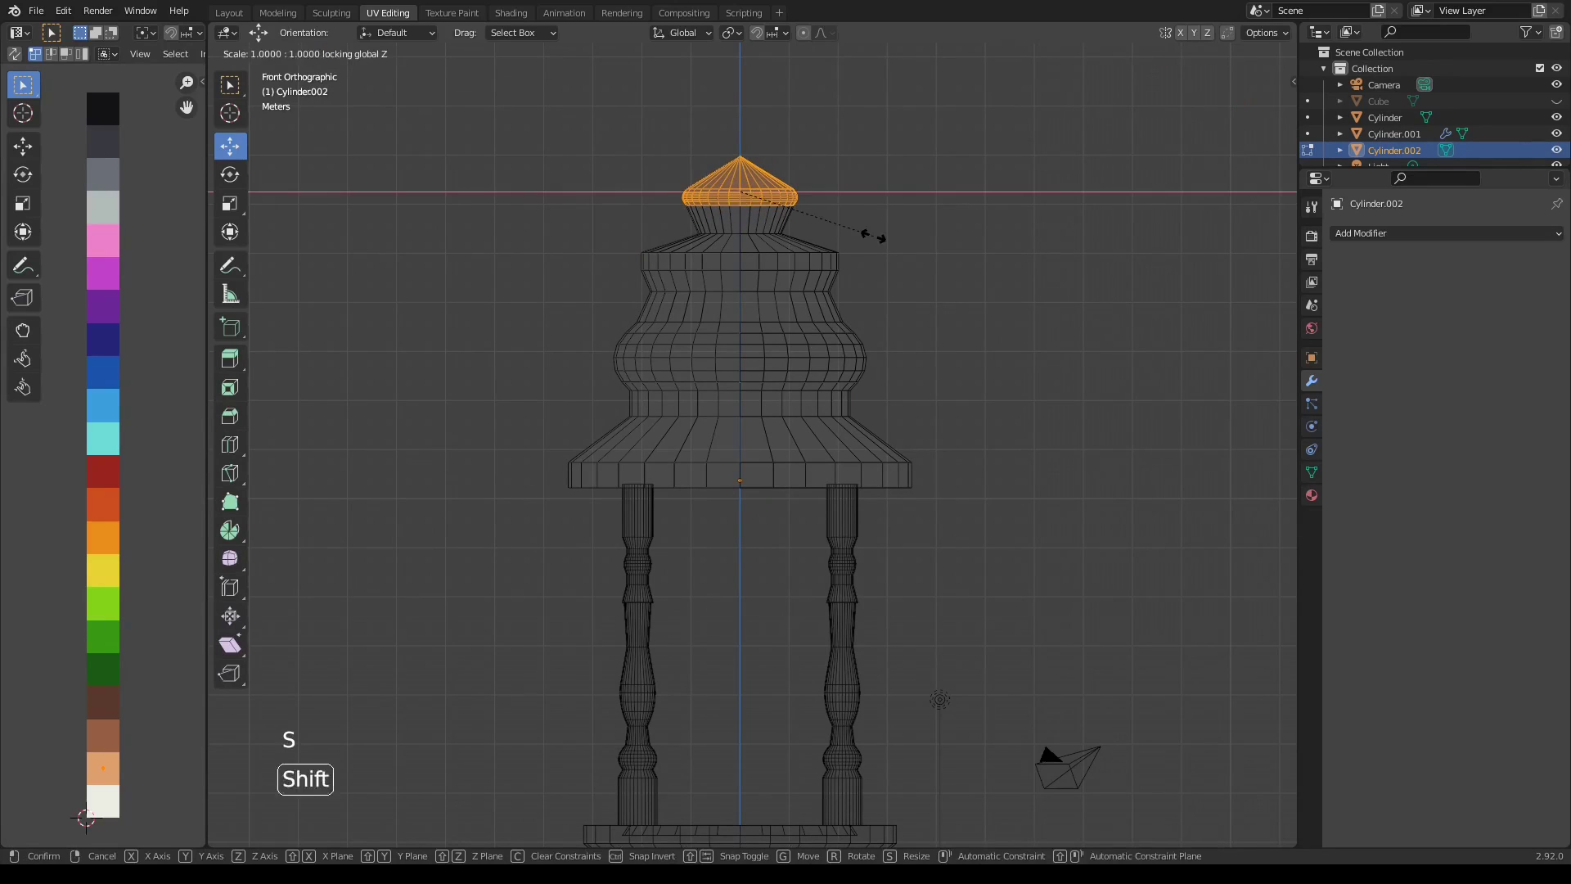
{"action": "left_click", "coordinate": [847, 234]}
Raise the finial's tip slightly to sharpen the point
{"action": "left_click", "coordinate": [810, 159]}
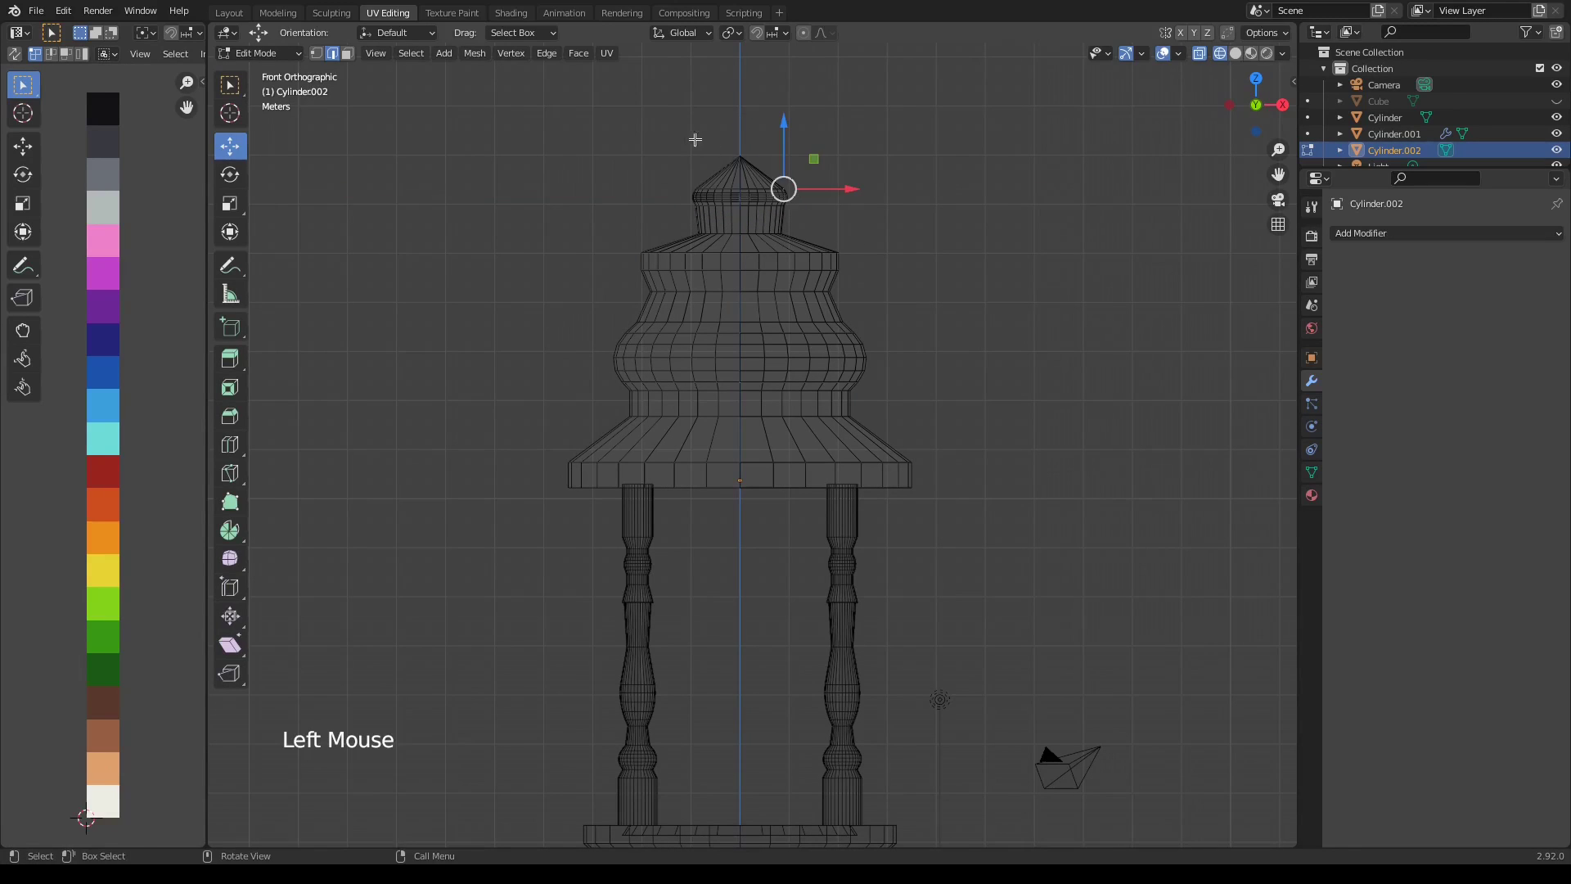
{"action": "left_click_drag", "start_coordinate": [694, 139], "coordinate": [787, 170]}
{"action": "left_click_drag", "start_coordinate": [739, 86], "coordinate": [740, 72]}
Bevel the upper roof tier's top edge loop about 0.983 m with 4 segments
{"action": "left_click", "coordinate": [771, 254], "text": "alt"}
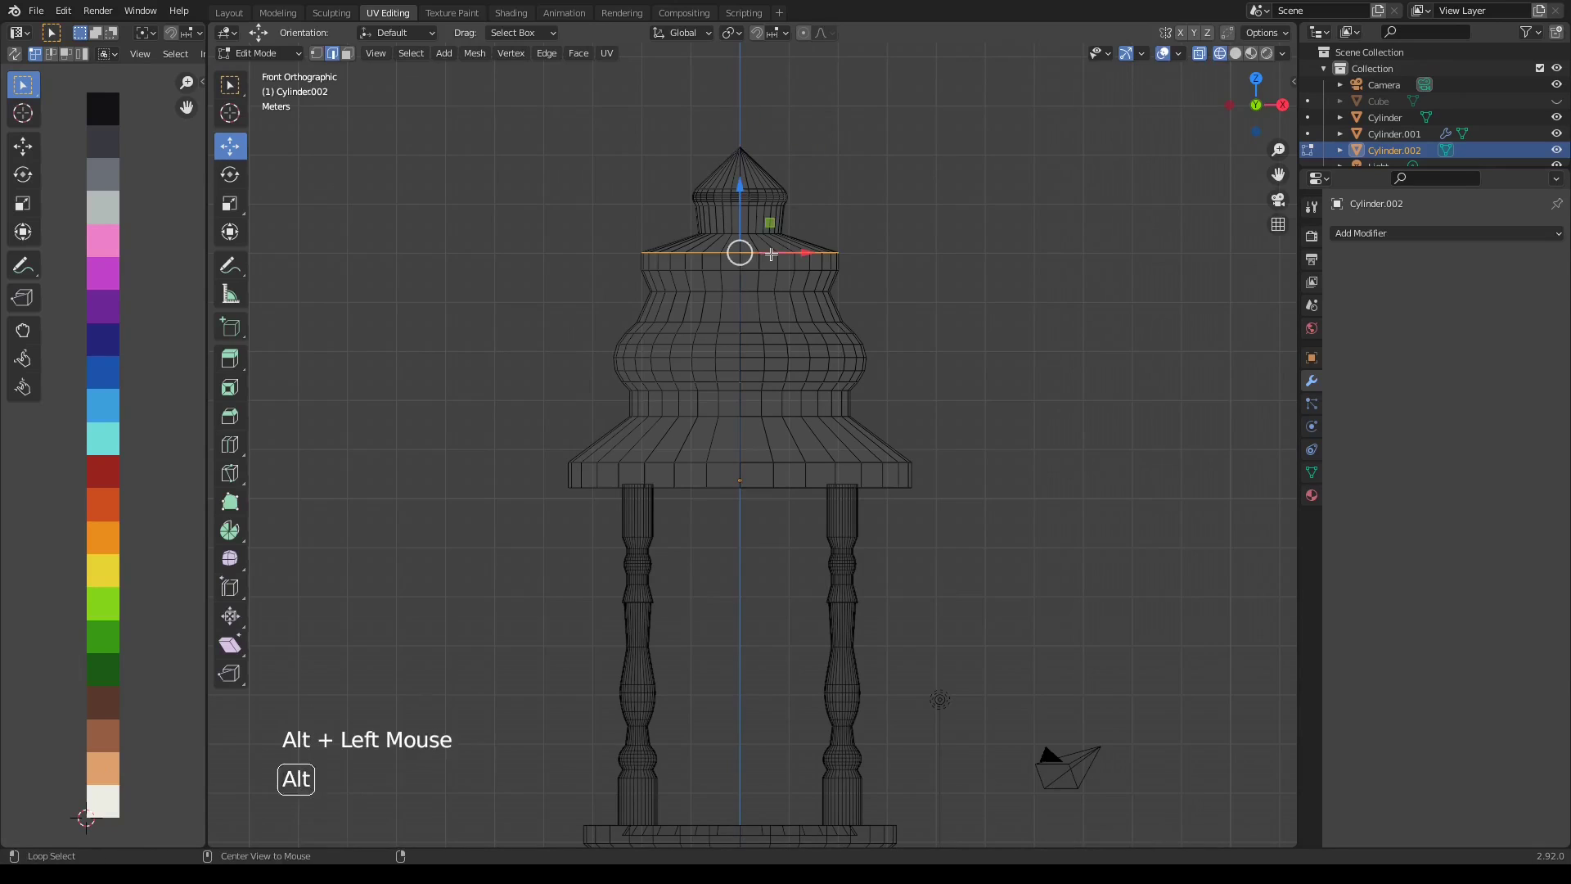
{"action": "key", "text": "ctrl+b"}
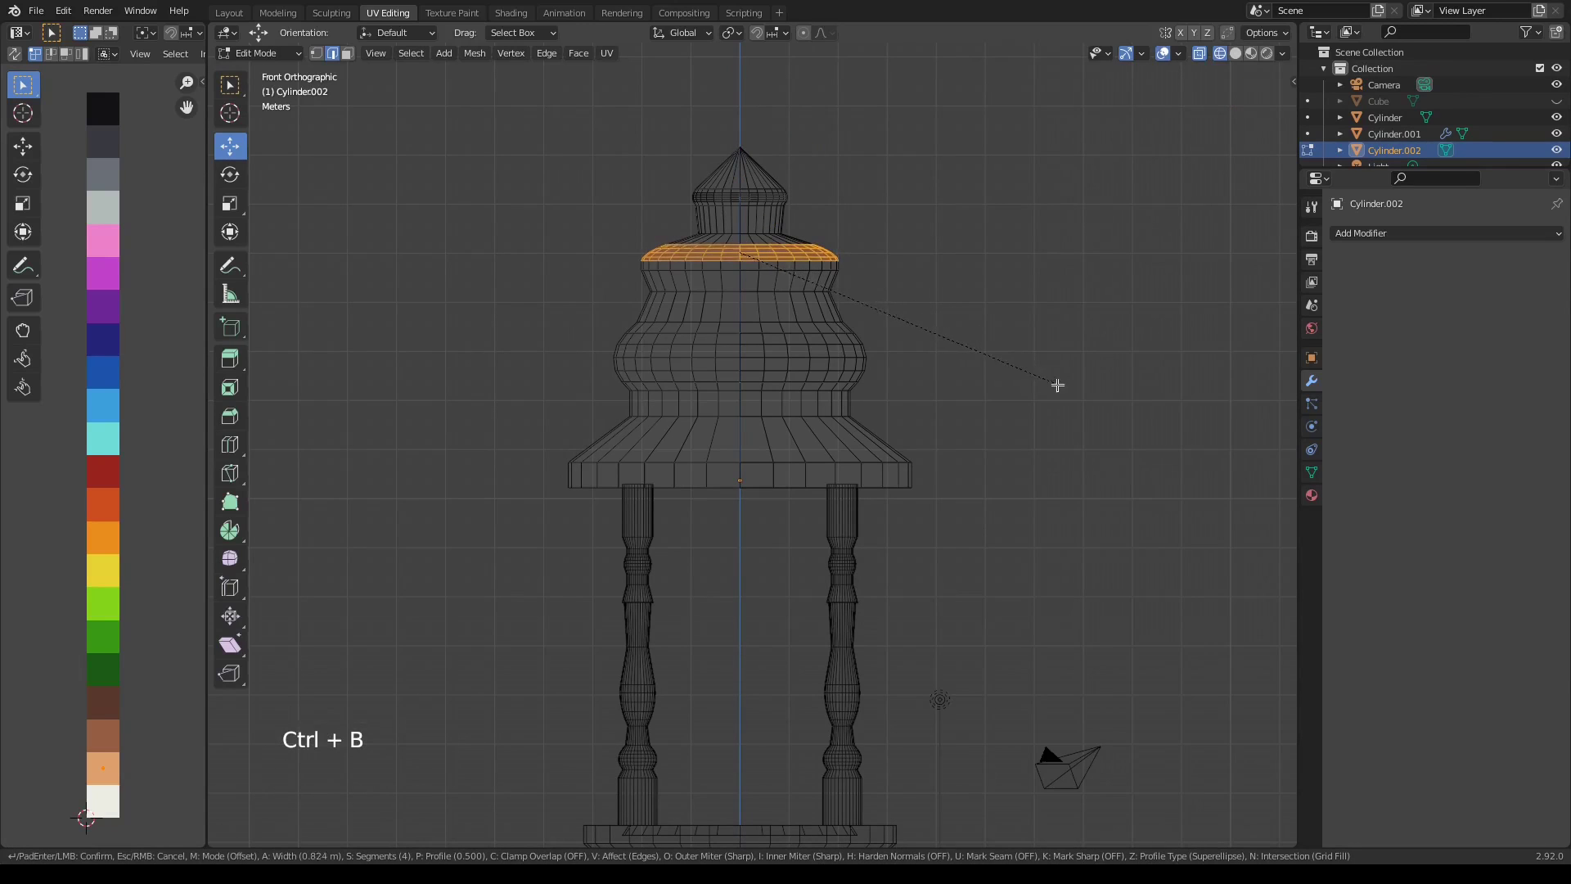
{"action": "left_click", "coordinate": [1077, 398]}
{"action": "key", "text": "shift+z"}
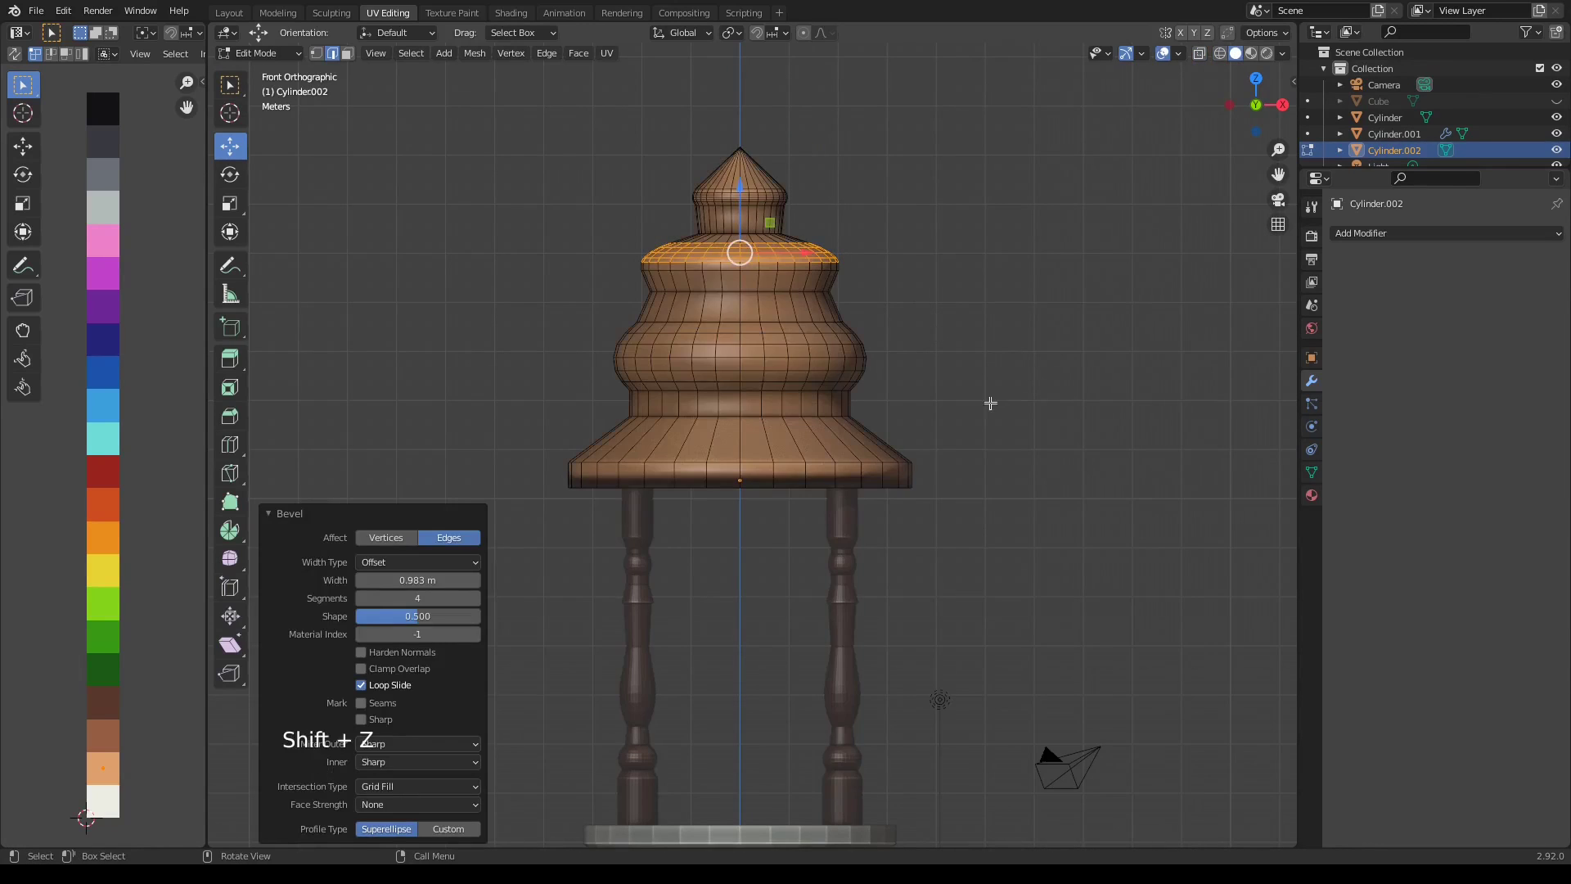
Switch the roof to flat shading and back to smooth shading
{"action": "key", "text": "Tab"}
{"action": "right_click", "coordinate": [769, 360]}
{"action": "left_click", "coordinate": [766, 376]}
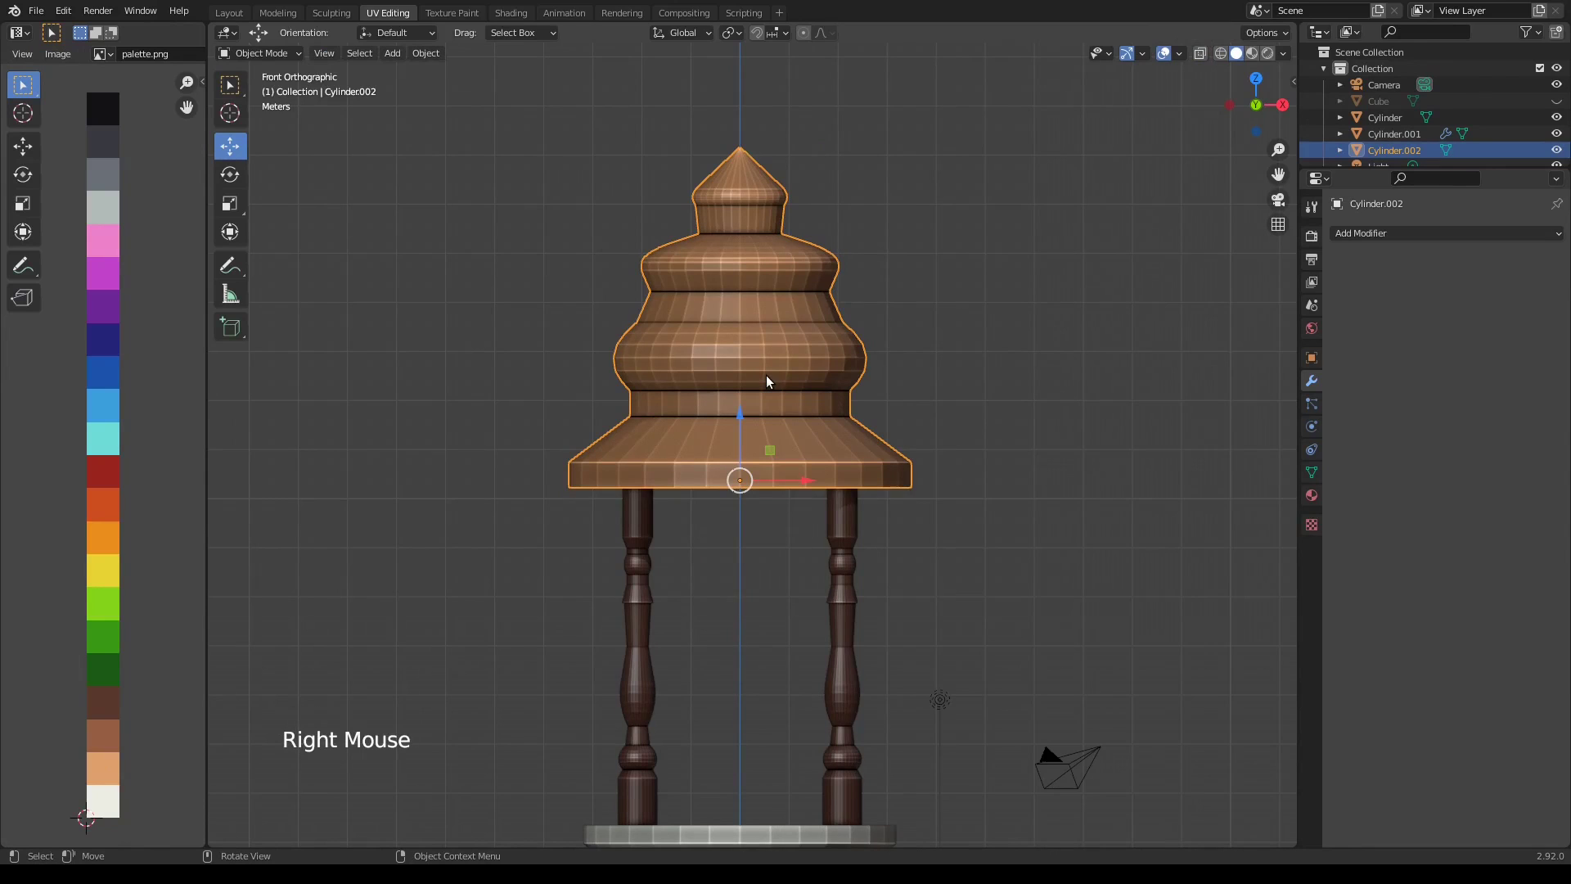
{"action": "right_click", "coordinate": [766, 375]}
{"action": "left_click", "coordinate": [766, 370]}
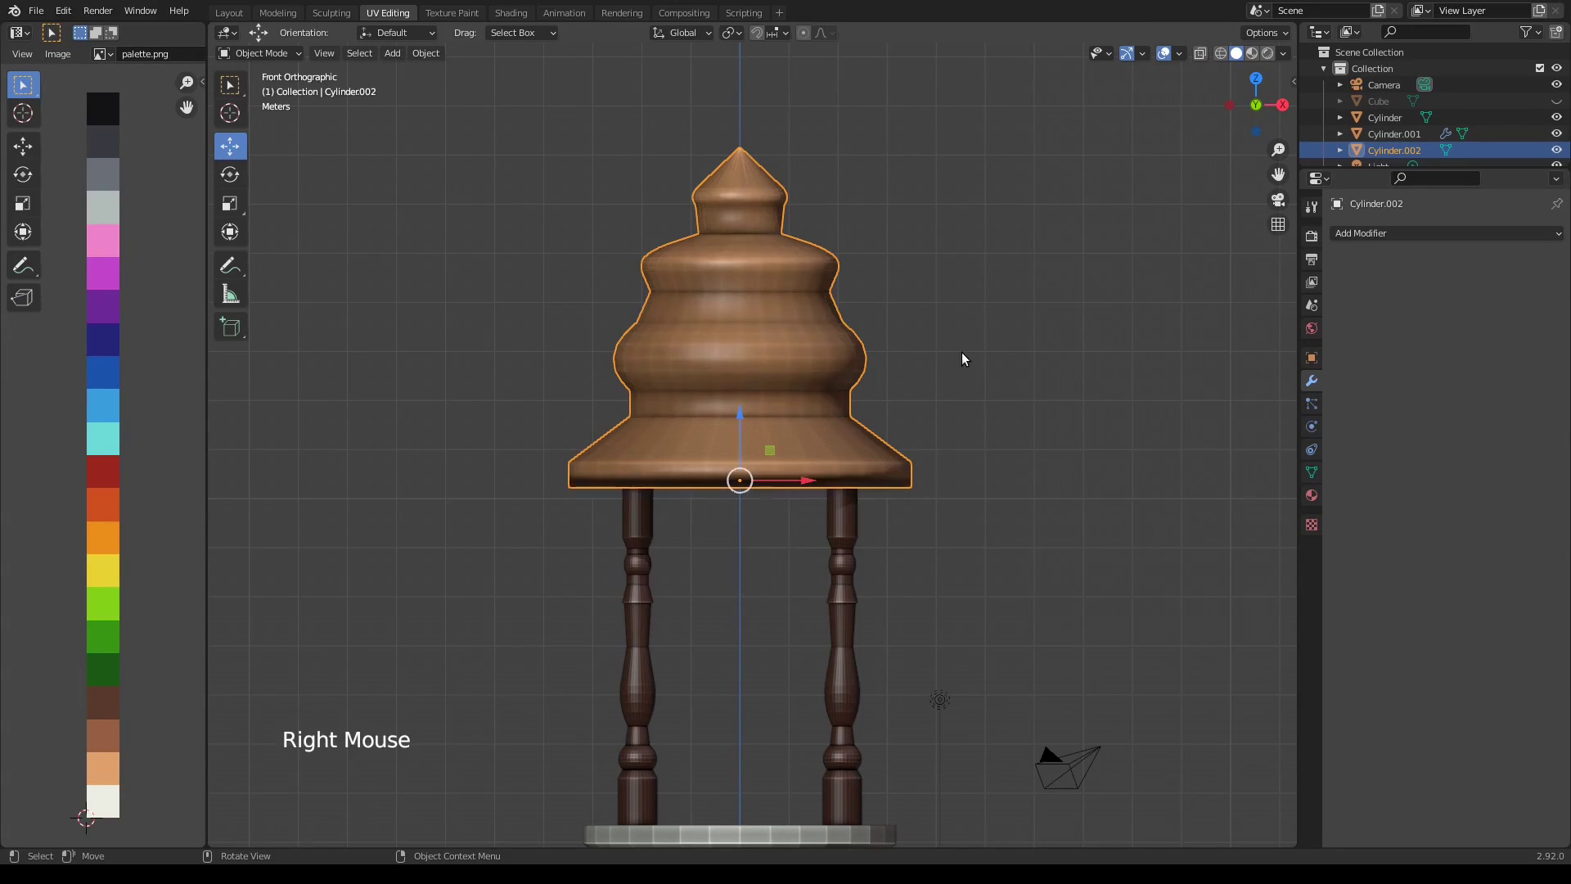
{"action": "left_click", "coordinate": [957, 353]}
Select the finial's tip vertex in wireframe and lower it slightly to blunt the point
{"action": "scroll", "coordinate": [954, 357], "scroll_direction": "down", "scroll_amount": 1}
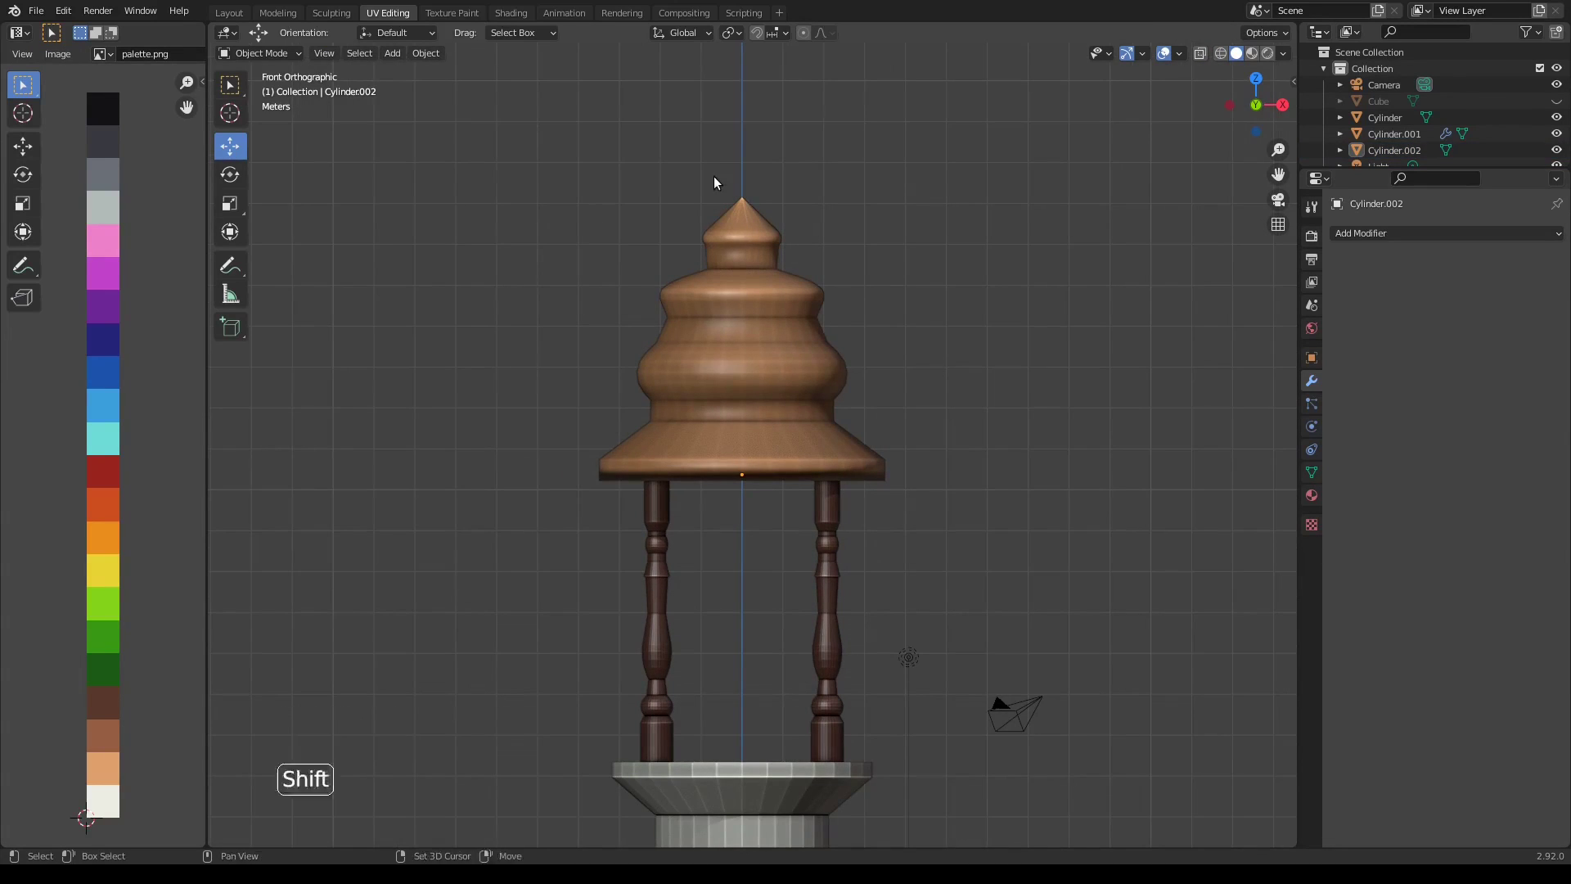
{"action": "left_click", "coordinate": [720, 233]}
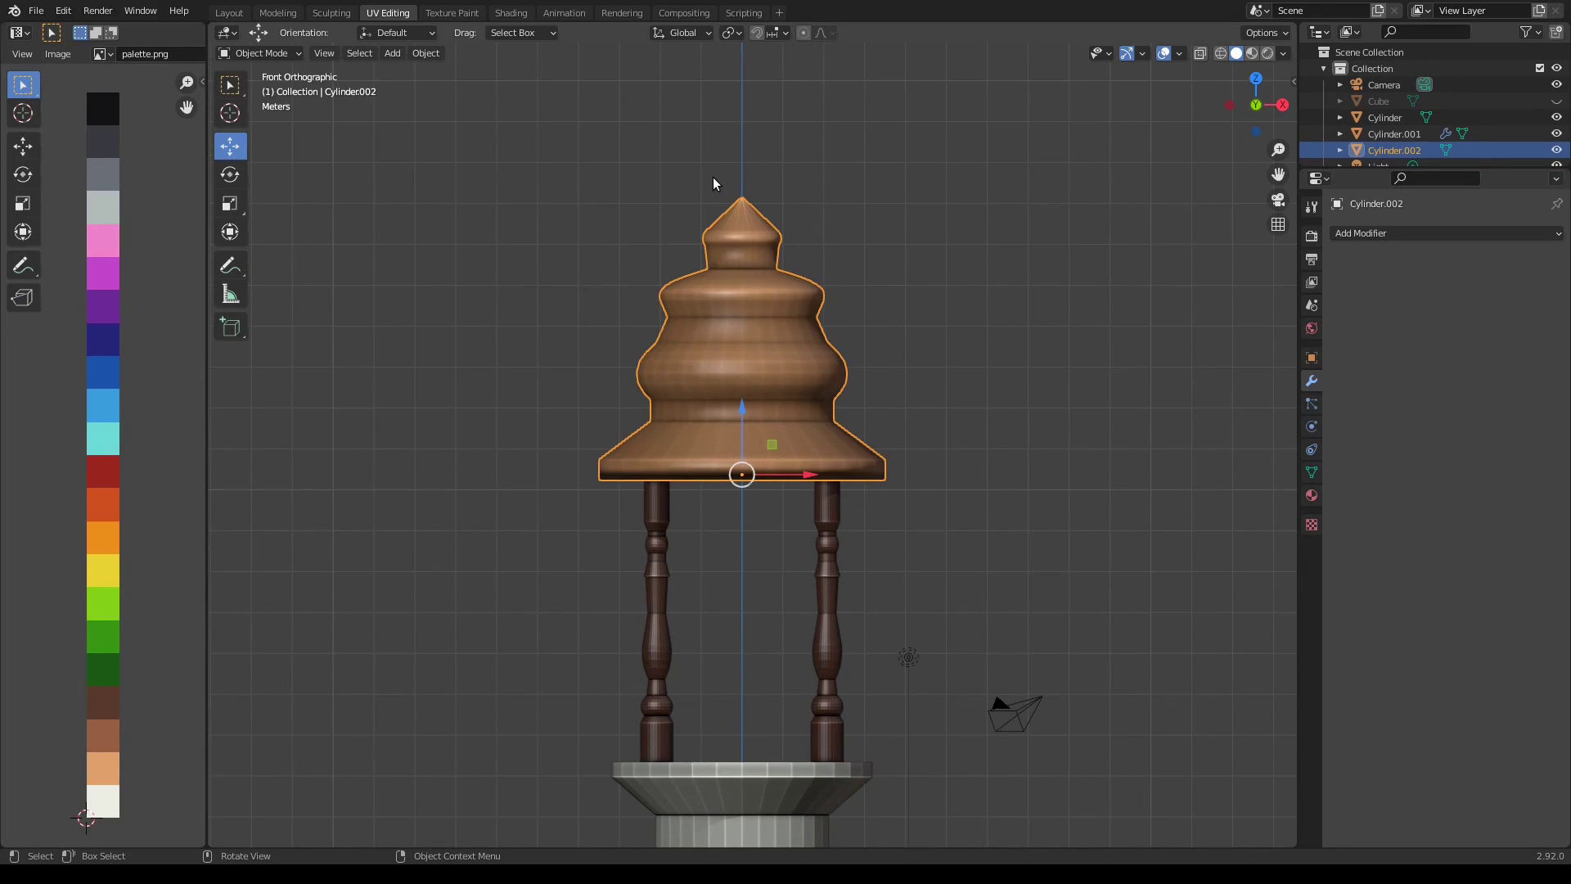
{"action": "key", "text": "Tab"}
{"action": "mouse_move", "coordinate": [718, 179]}
{"action": "left_mouse_down"}
{"action": "mouse_move", "coordinate": [770, 219]}
{"action": "mouse_move", "coordinate": [779, 204]}
{"action": "mouse_move", "coordinate": [703, 169]}
{"action": "mouse_move", "coordinate": [745, 144]}
{"action": "left_mouse_up"}
{"action": "key", "text": "2"}
{"action": "key", "text": "1"}
{"action": "key", "text": "shift+z"}
{"action": "key", "text": "Tab"}
{"action": "key", "text": "shift+z"}
{"action": "left_click", "coordinate": [872, 273]}
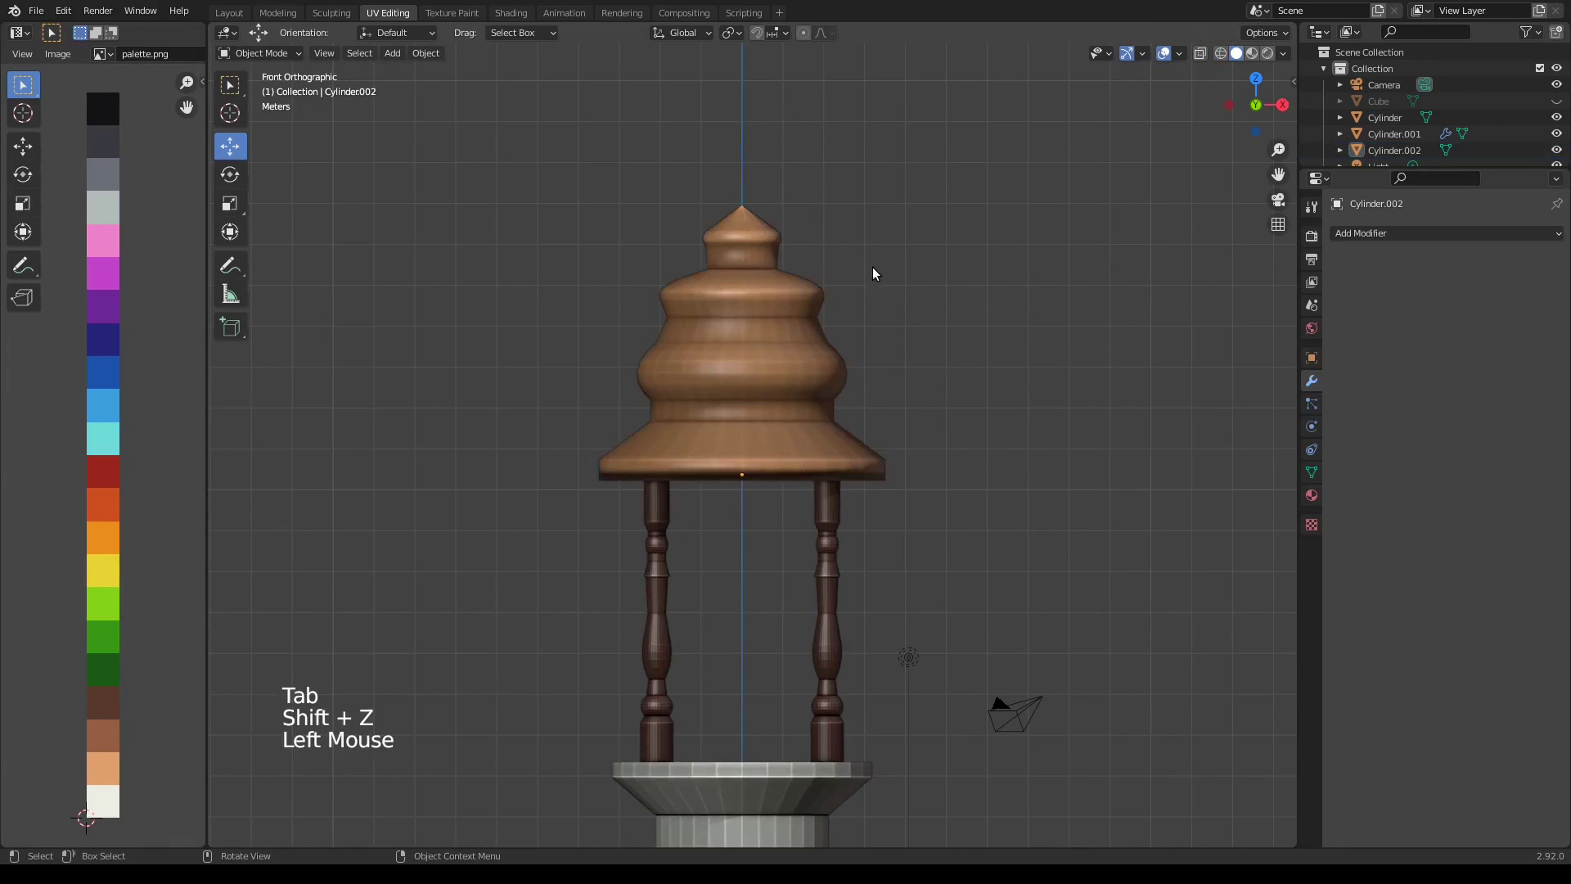
Hide the camera and the light in the viewport to leave only the pavilion in view
{"action": "scroll", "coordinate": [970, 514], "scroll_direction": "down", "scroll_amount": 2}
{"action": "middle_click_drag", "start_coordinate": [970, 514], "coordinate": [957, 523]}
{"action": "left_click", "coordinate": [882, 615]}
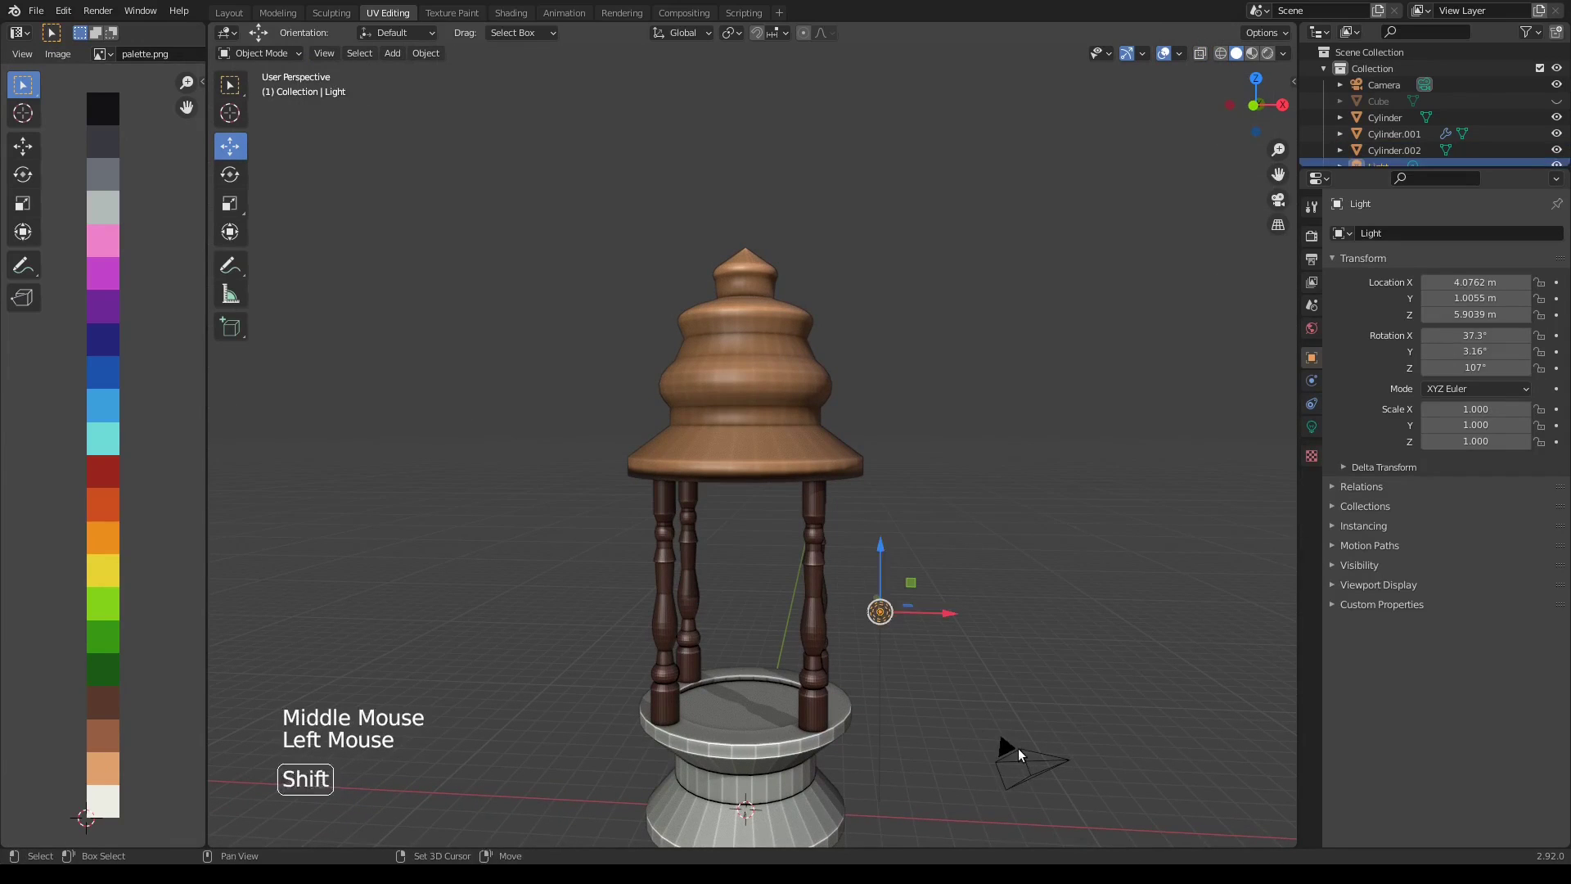
{"action": "left_click", "coordinate": [1018, 748]}
{"action": "left_click", "coordinate": [881, 614], "text": "shift"}
{"action": "key", "text": "h"}
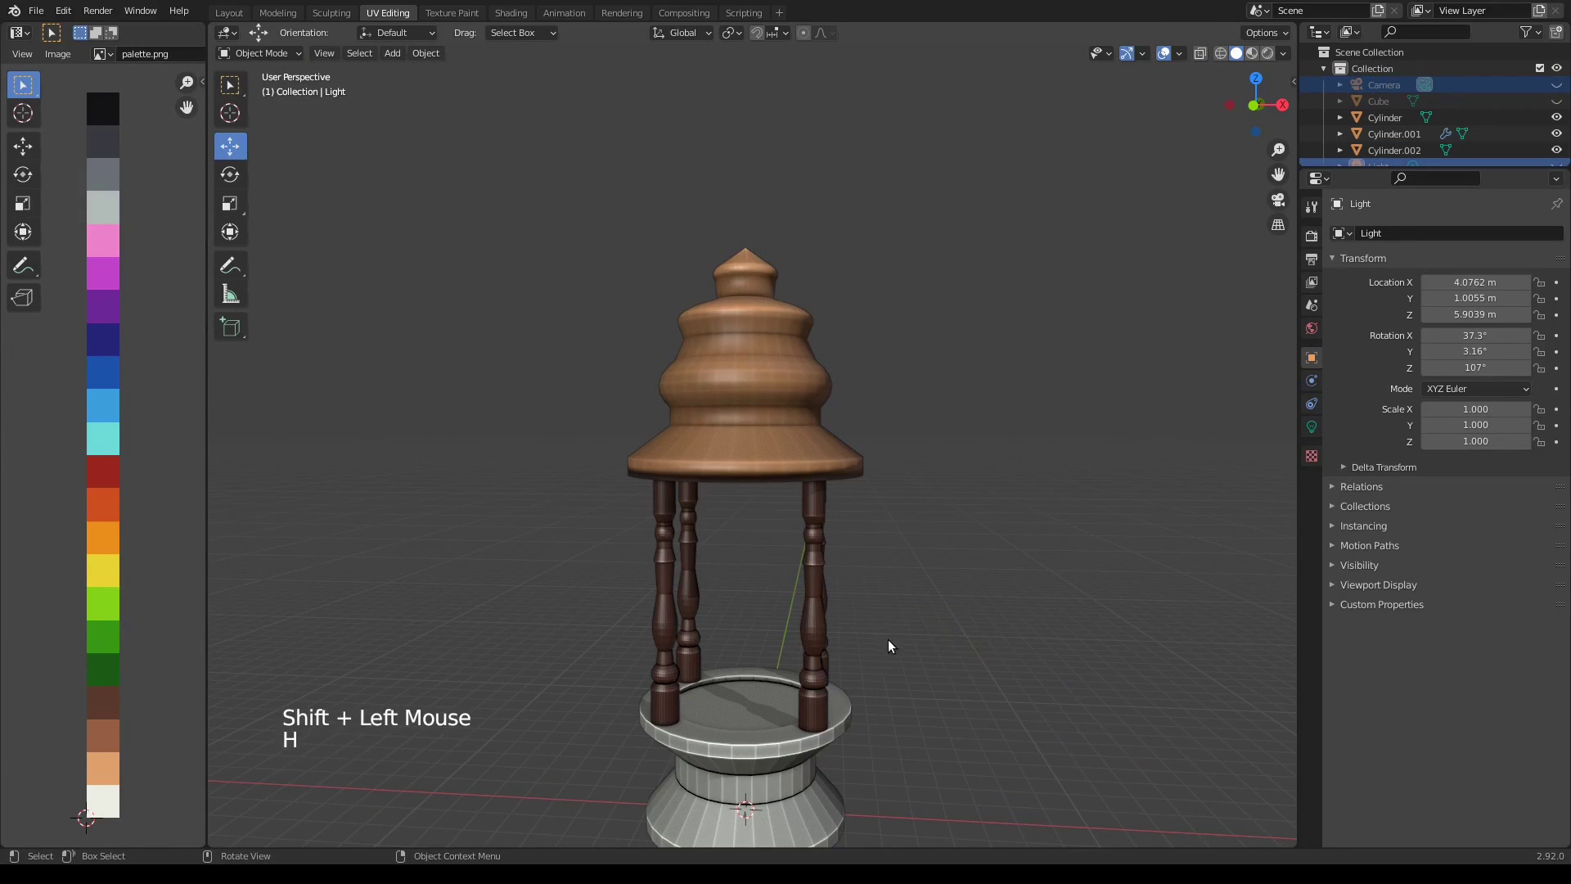
{"action": "middle_click_drag", "start_coordinate": [889, 646], "coordinate": [859, 620], "text": "shift"}
{"action": "scroll", "coordinate": [802, 714], "scroll_direction": "up", "scroll_amount": 2}
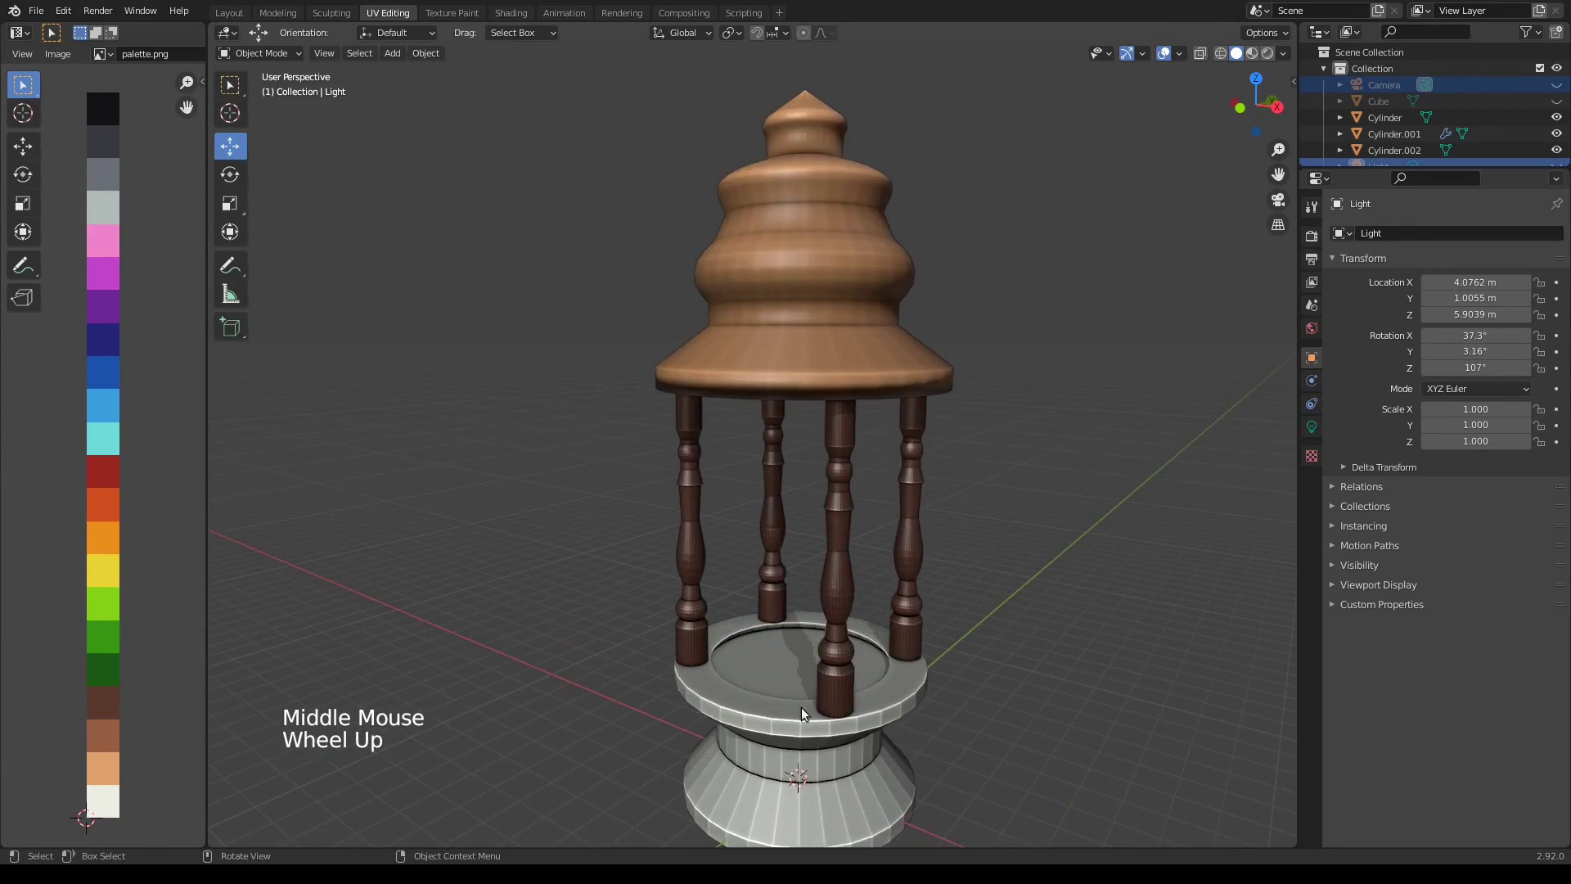
Recolour the whole pedestal dark brown by moving all its UVs onto the palette's dark brown swatch
{"action": "left_click", "coordinate": [801, 710]}
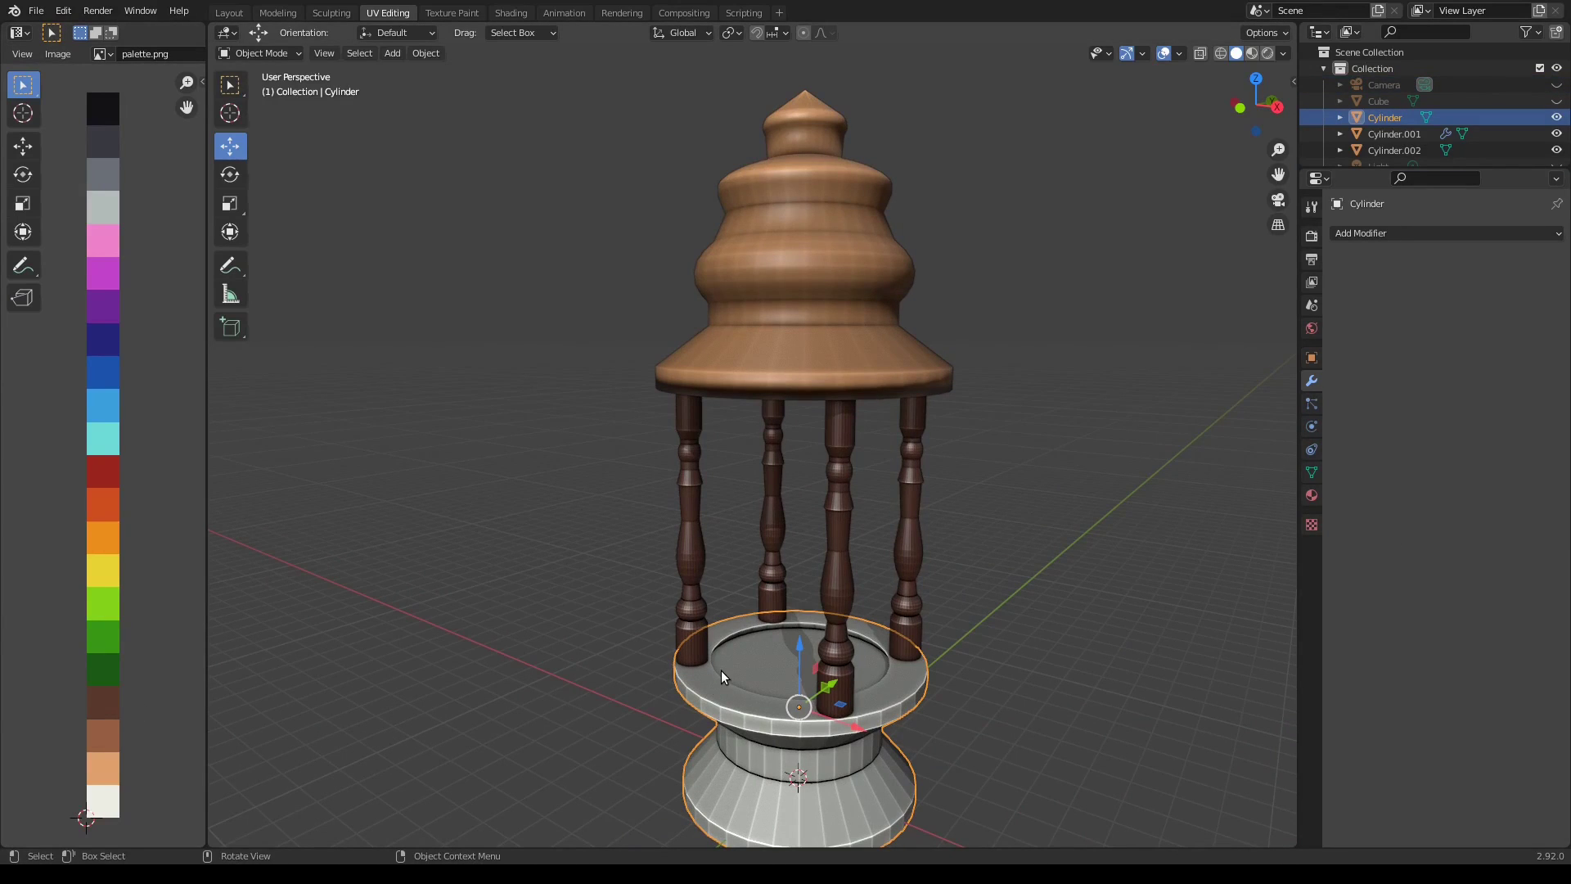
{"action": "middle_click_drag", "start_coordinate": [722, 671], "coordinate": [755, 653]}
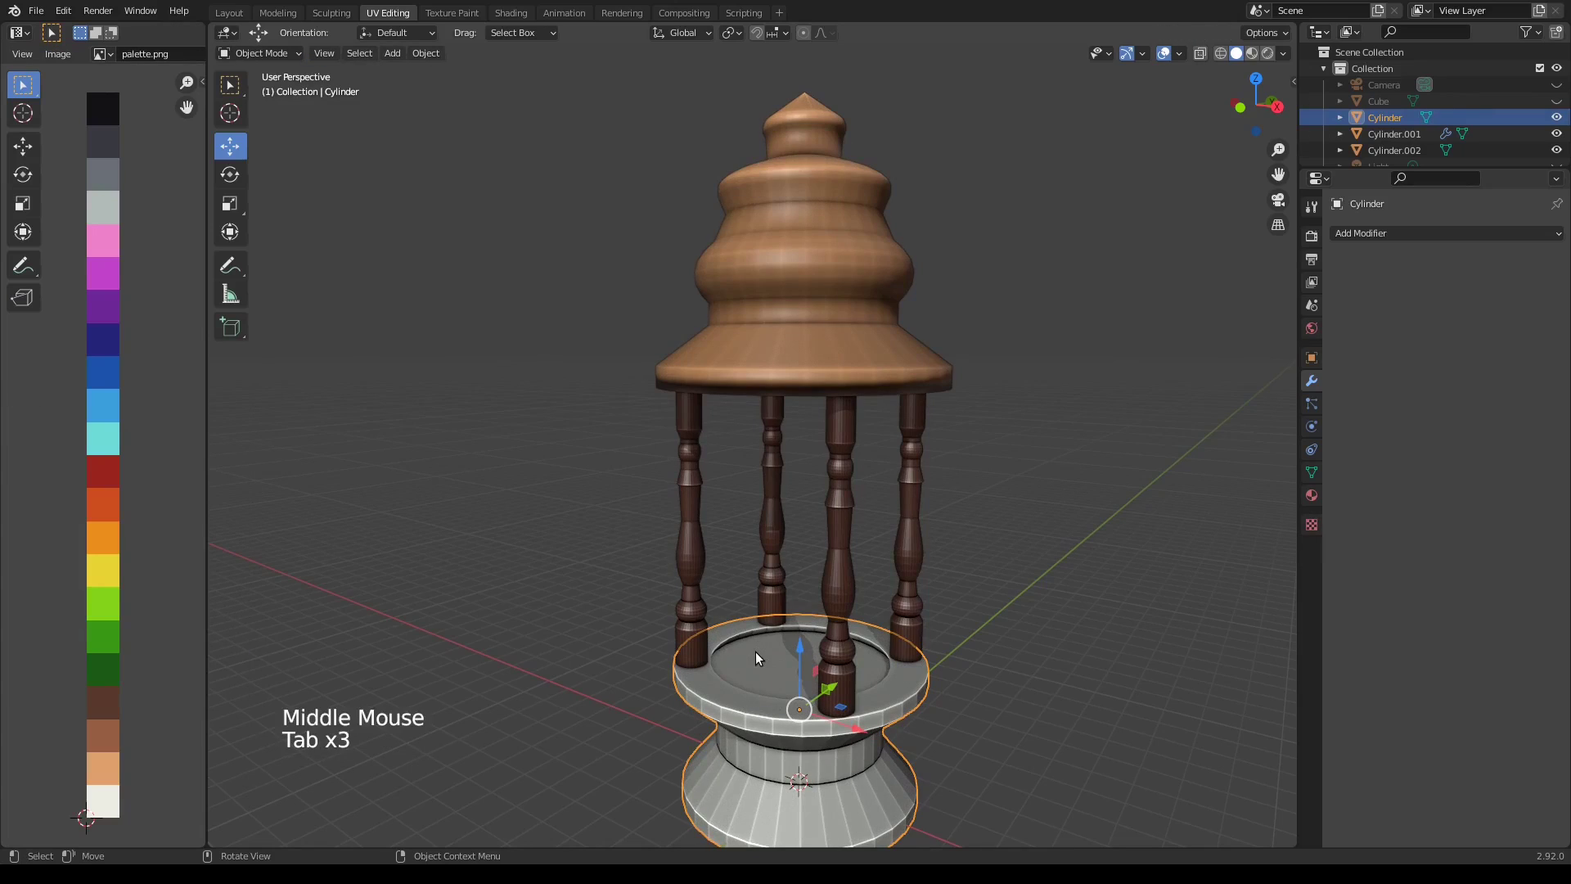
{"action": "key", "text": "Tab"}
{"action": "key", "text": "a"}
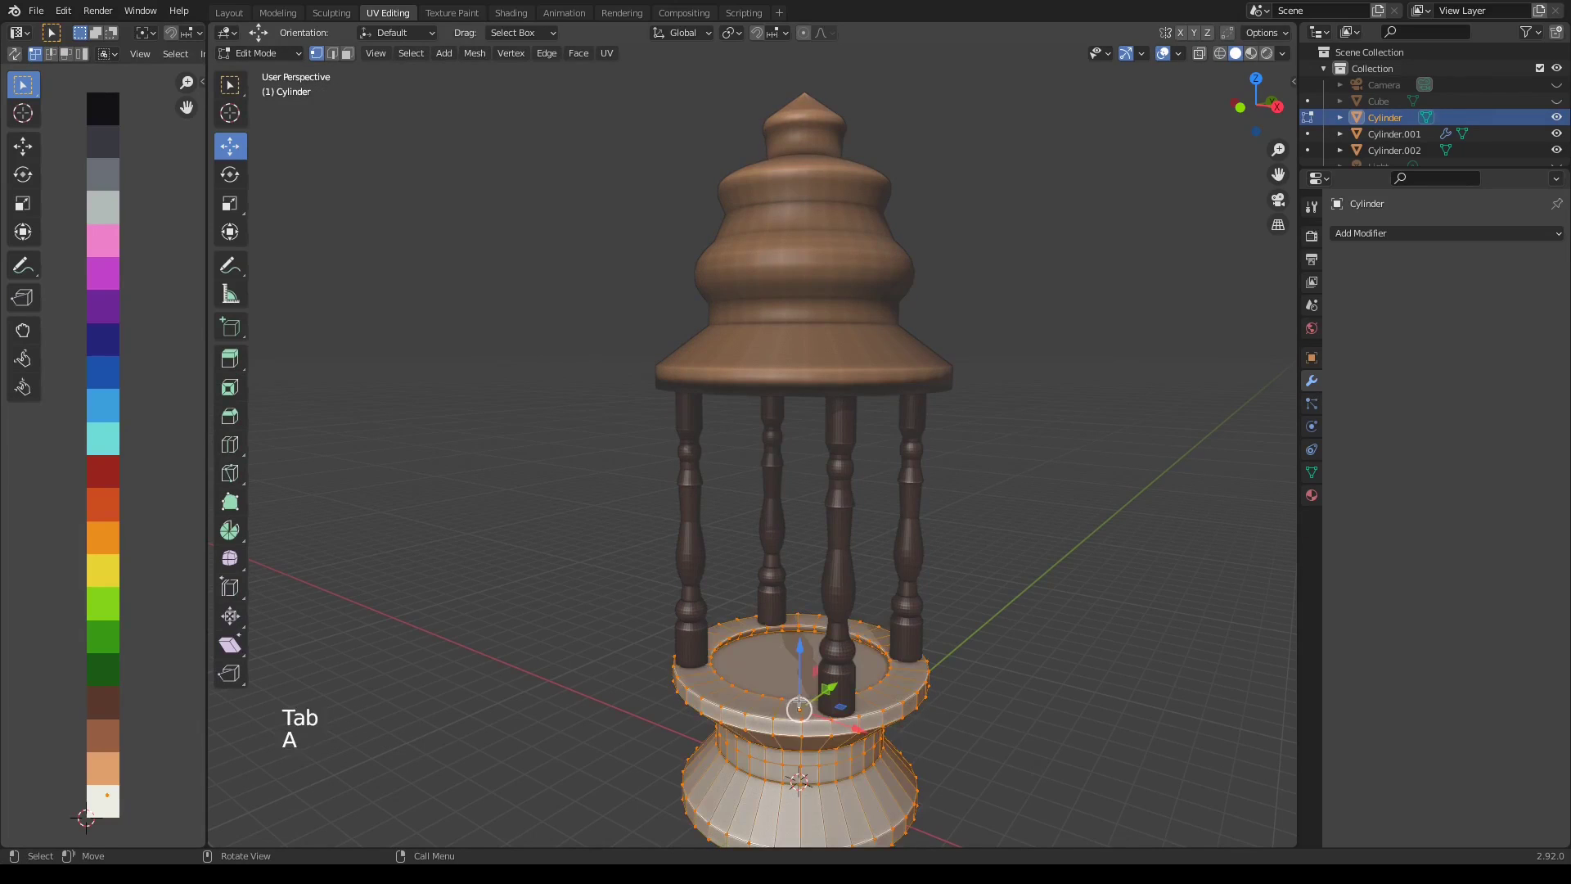
{"action": "key", "text": "g"}
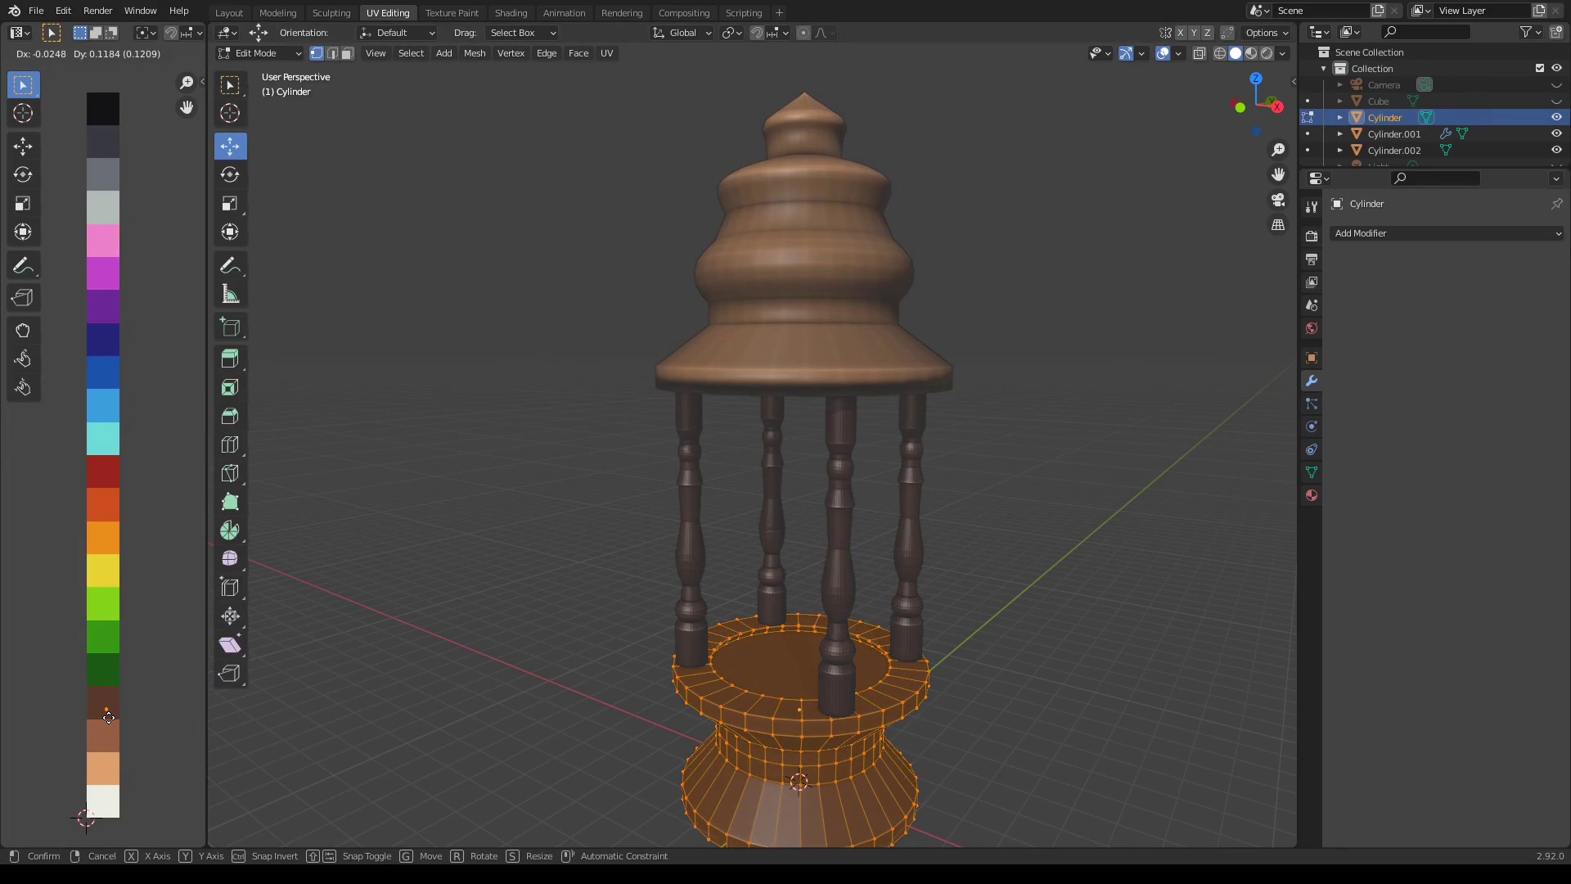
{"action": "left_click", "coordinate": [108, 718]}
{"action": "key", "text": "Tab"}
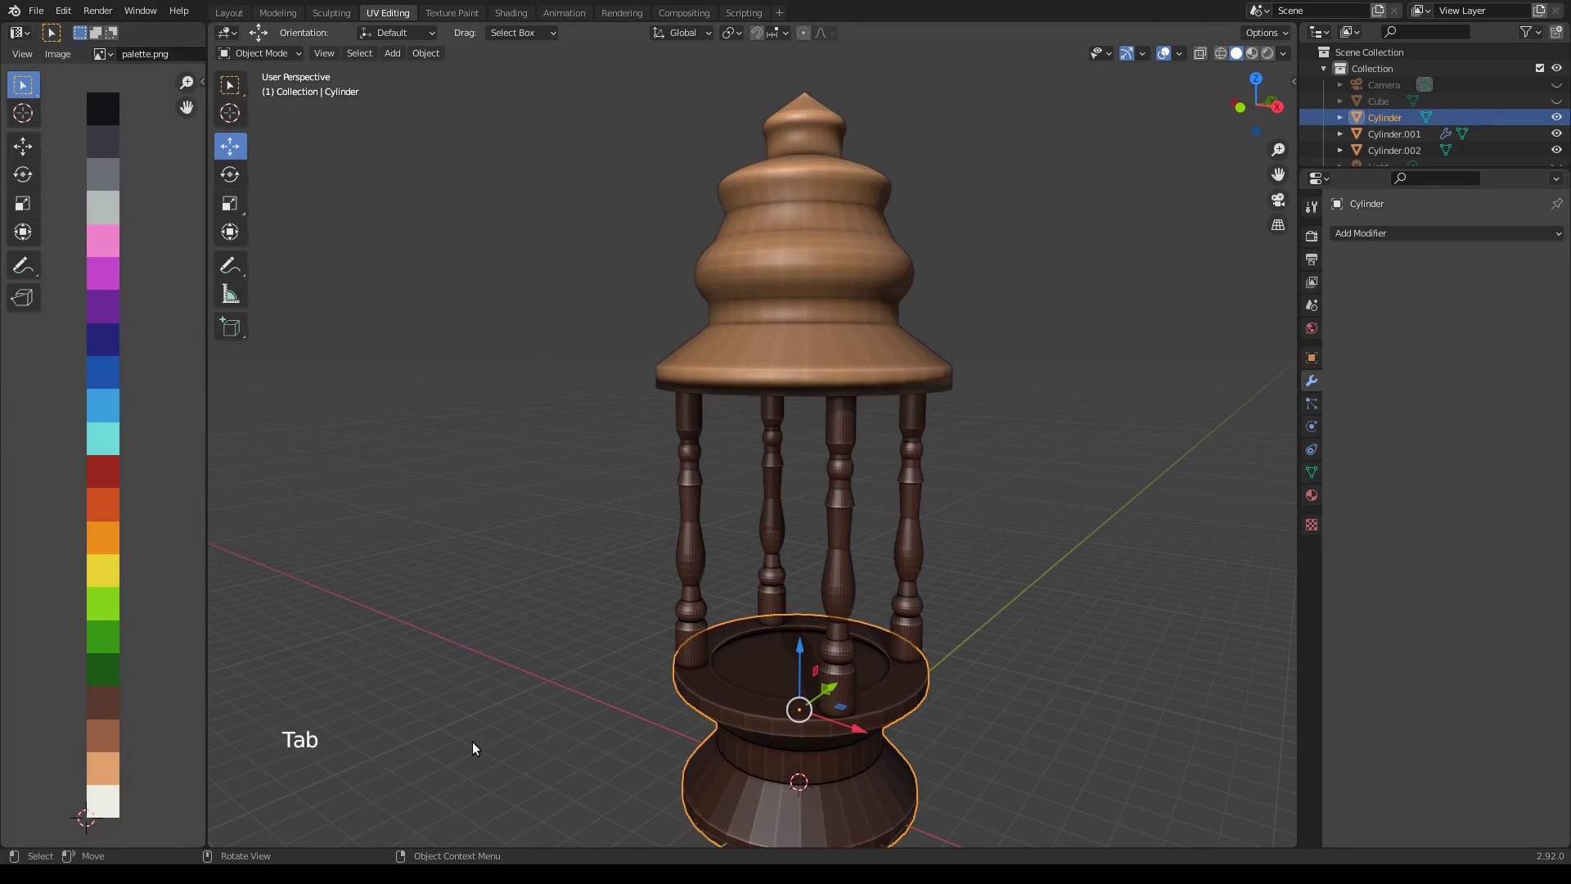
{"action": "left_click", "coordinate": [583, 733]}
{"action": "middle_click", "coordinate": [803, 723]}
{"action": "middle_click_drag", "start_coordinate": [805, 724], "coordinate": [752, 726]}
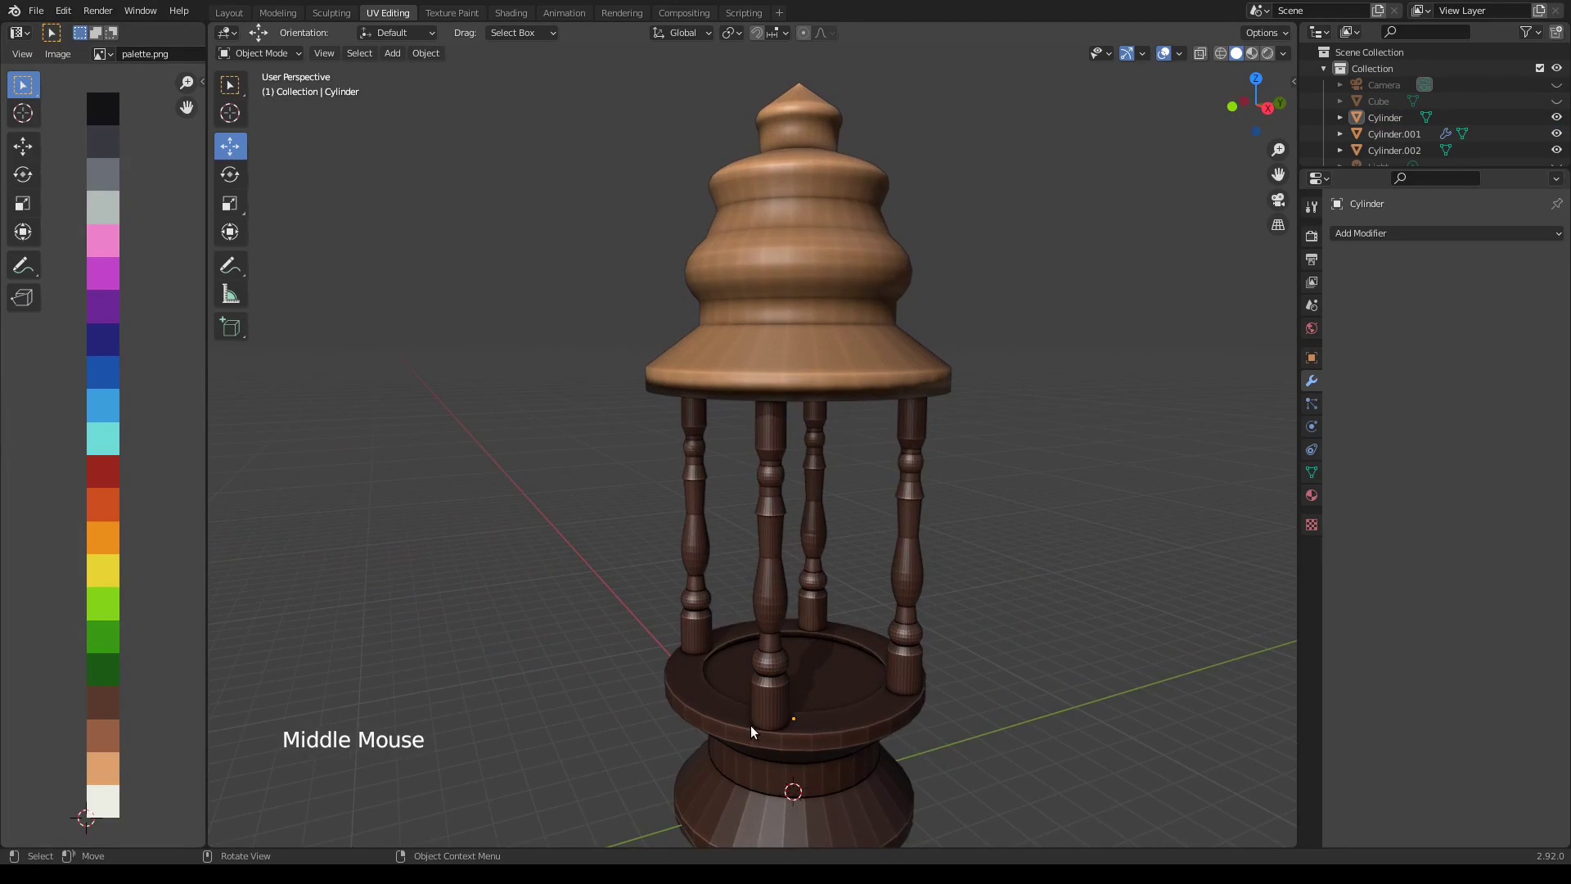
Inset the roof's flat underside face by about 0.368 m
{"action": "middle_click_drag", "start_coordinate": [1080, 554], "coordinate": [1067, 484]}
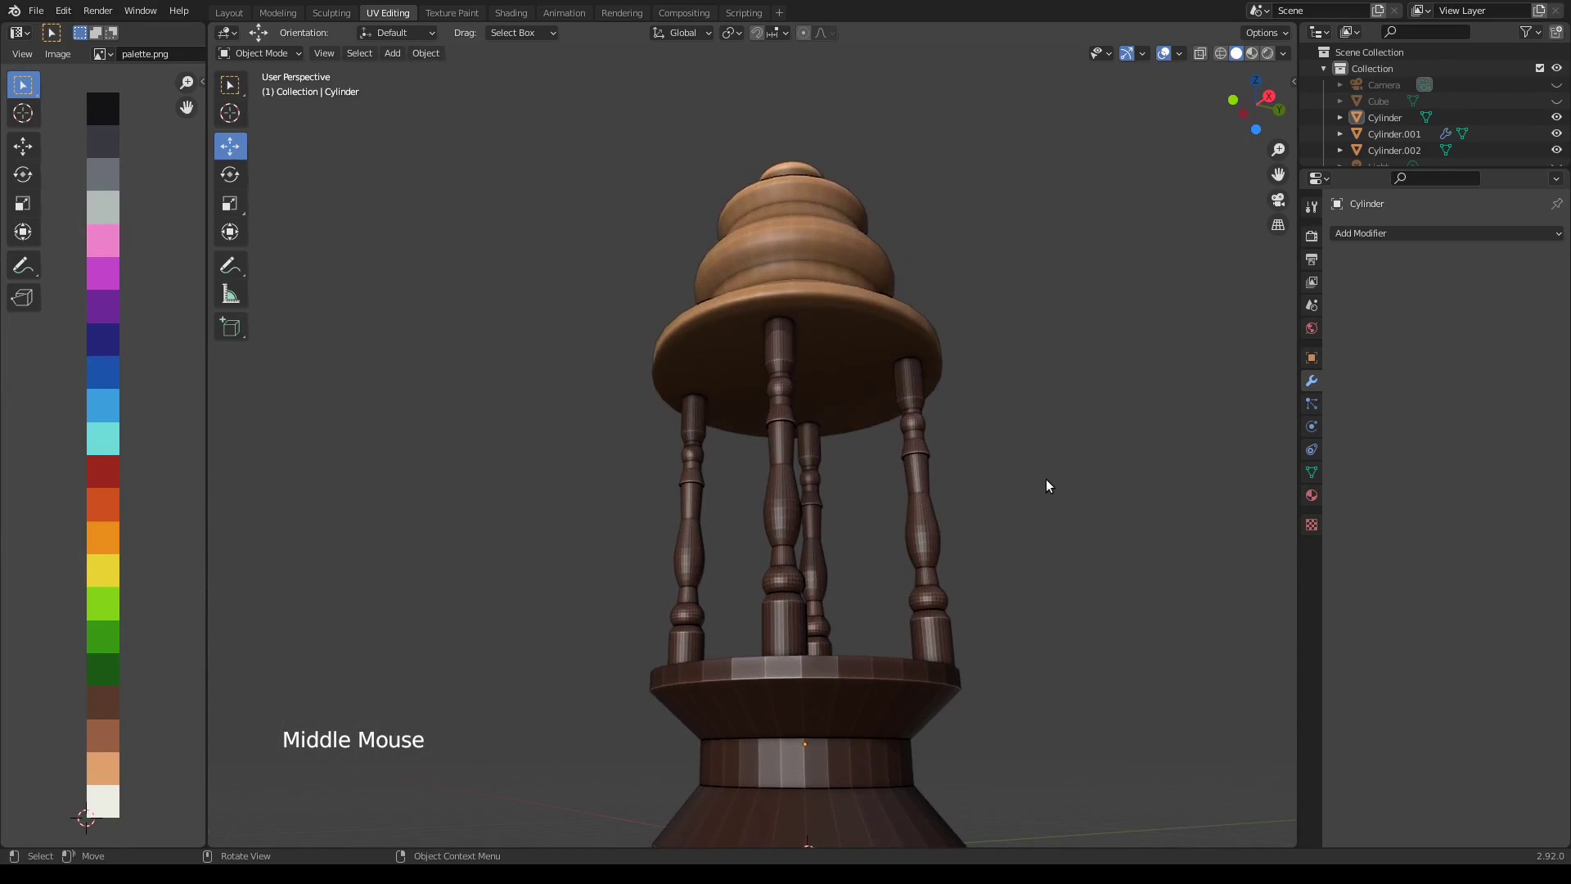
{"action": "key", "text": "Tab"}
{"action": "left_click", "coordinate": [829, 374]}
{"action": "key", "text": "Tab"}
{"action": "left_click", "coordinate": [867, 357]}
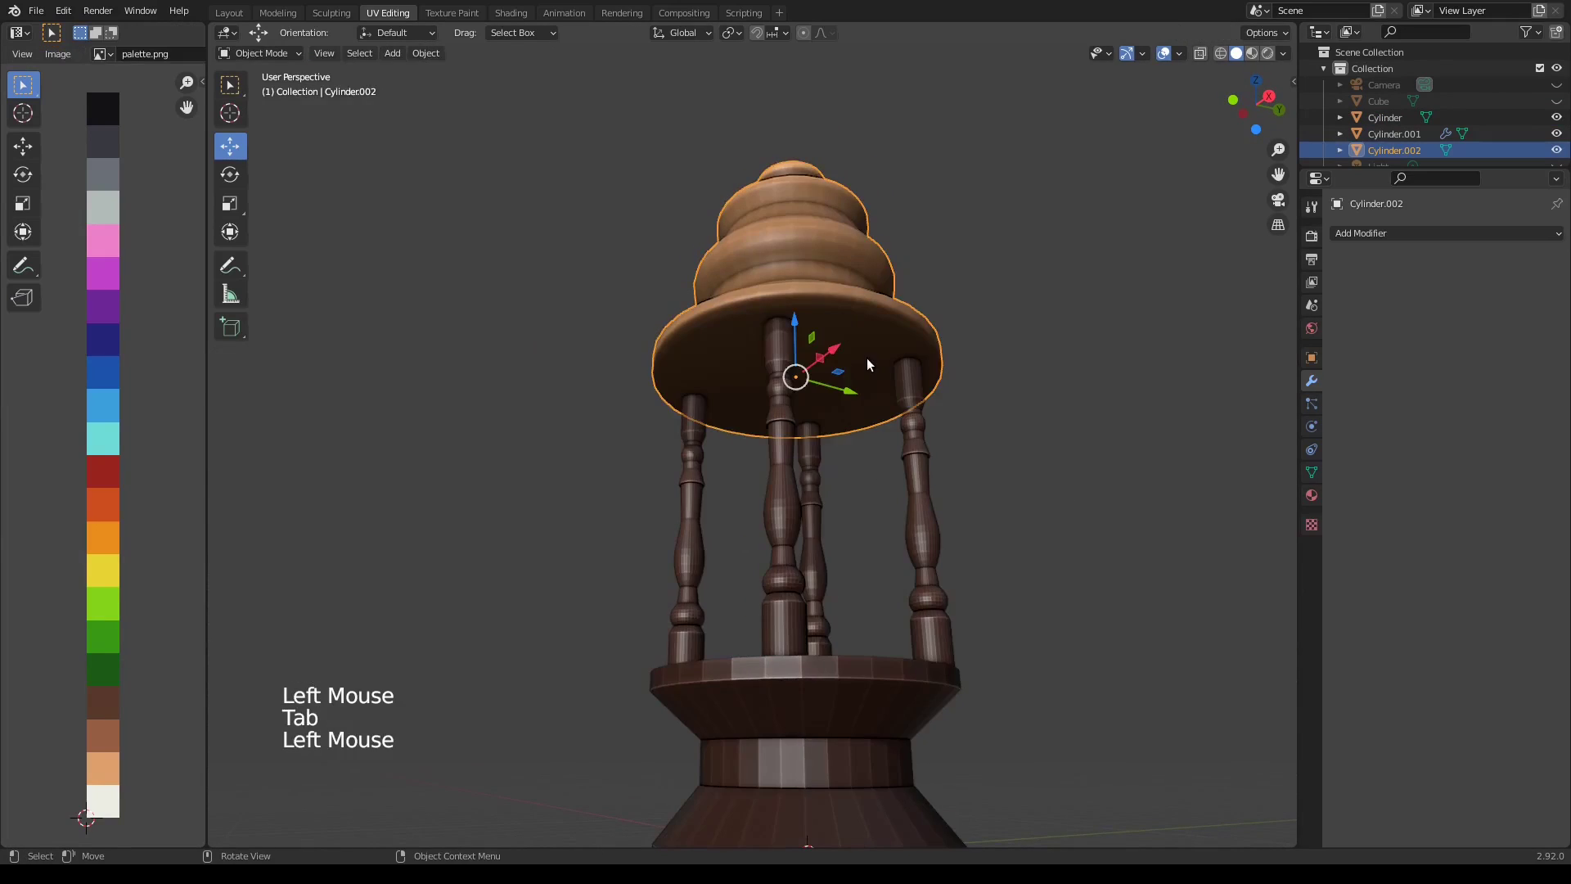
{"action": "key", "text": "Tab"}
{"action": "key", "text": "3"}
{"action": "left_click", "coordinate": [879, 392]}
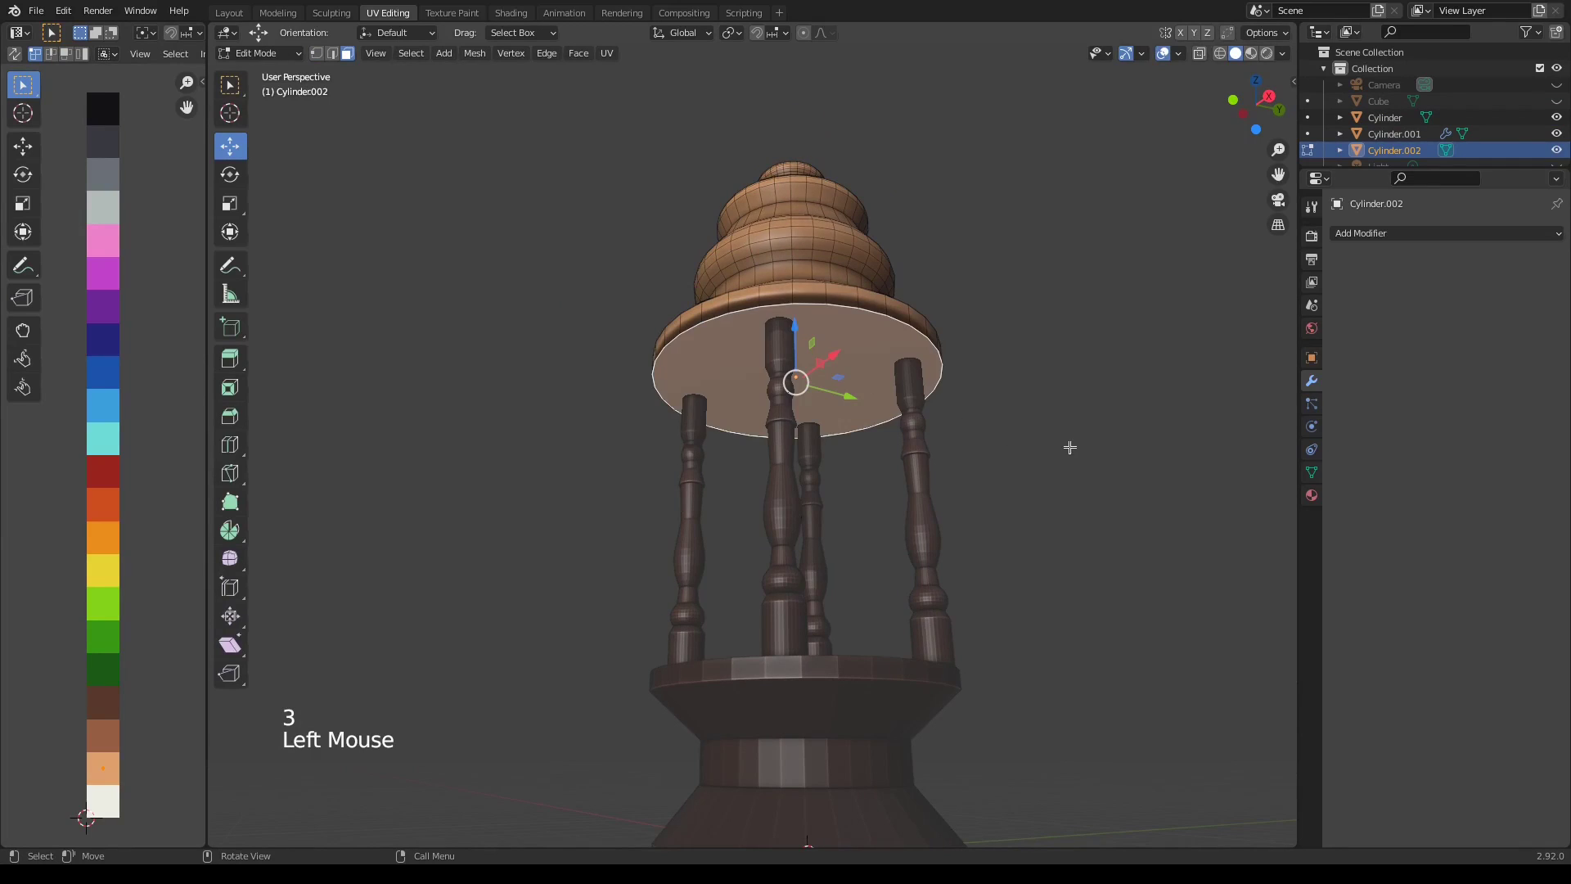
{"action": "key", "text": "i"}
{"action": "left_click", "coordinate": [996, 442]}
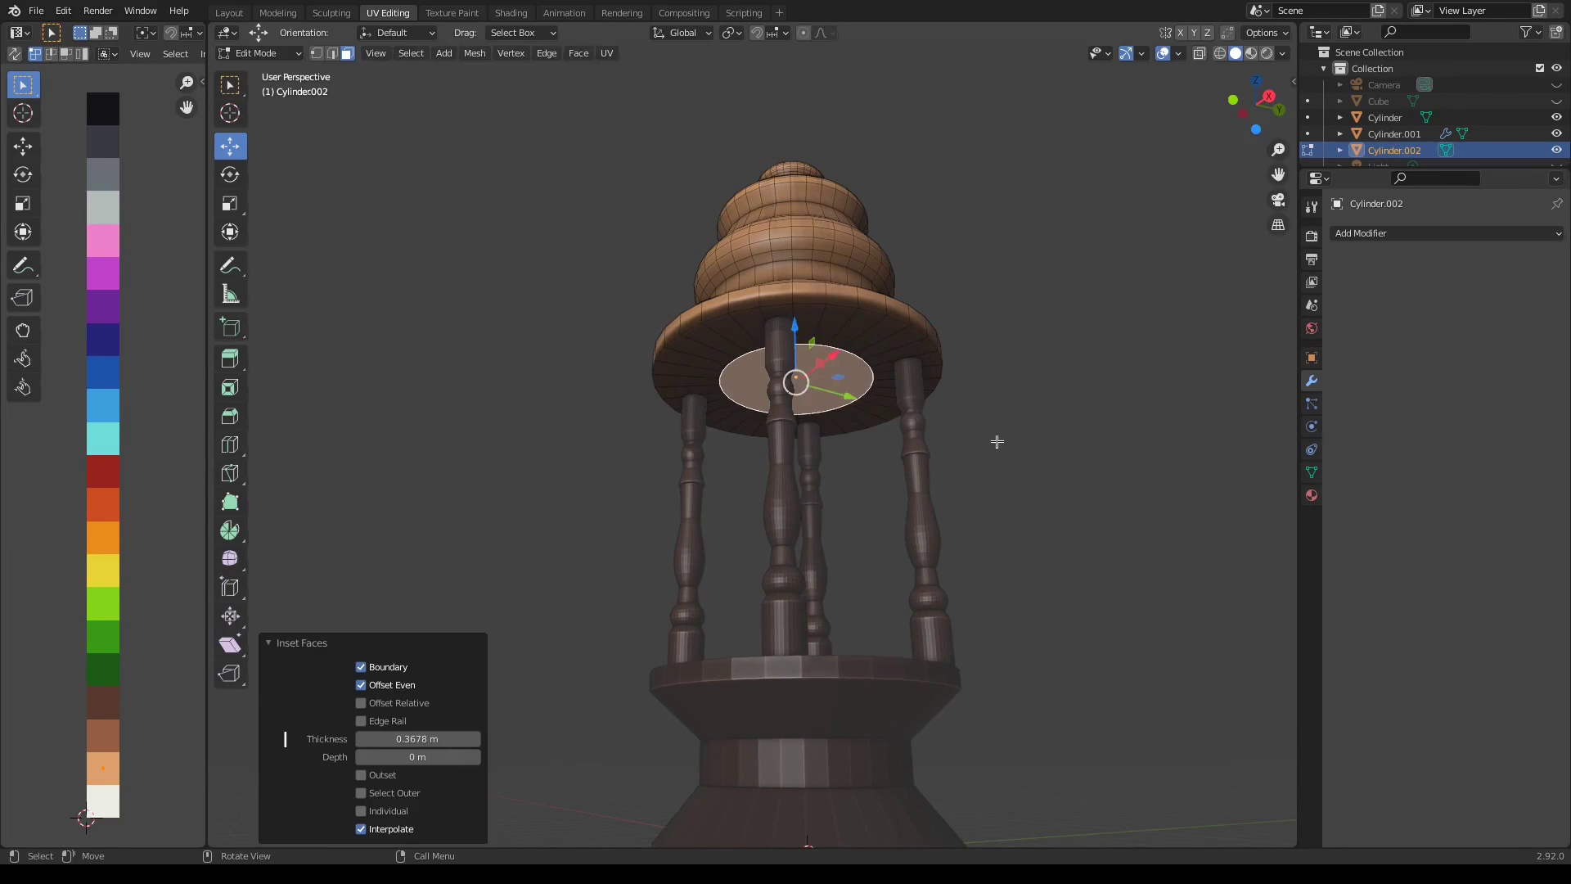
Extrude the inset underside face about 0.398 m up into the roof and scale it to about 0.738
{"action": "key", "text": "KP_Decimal"}
{"action": "scroll", "coordinate": [1017, 488], "scroll_direction": "down", "scroll_amount": 2}
{"action": "key", "text": "e"}
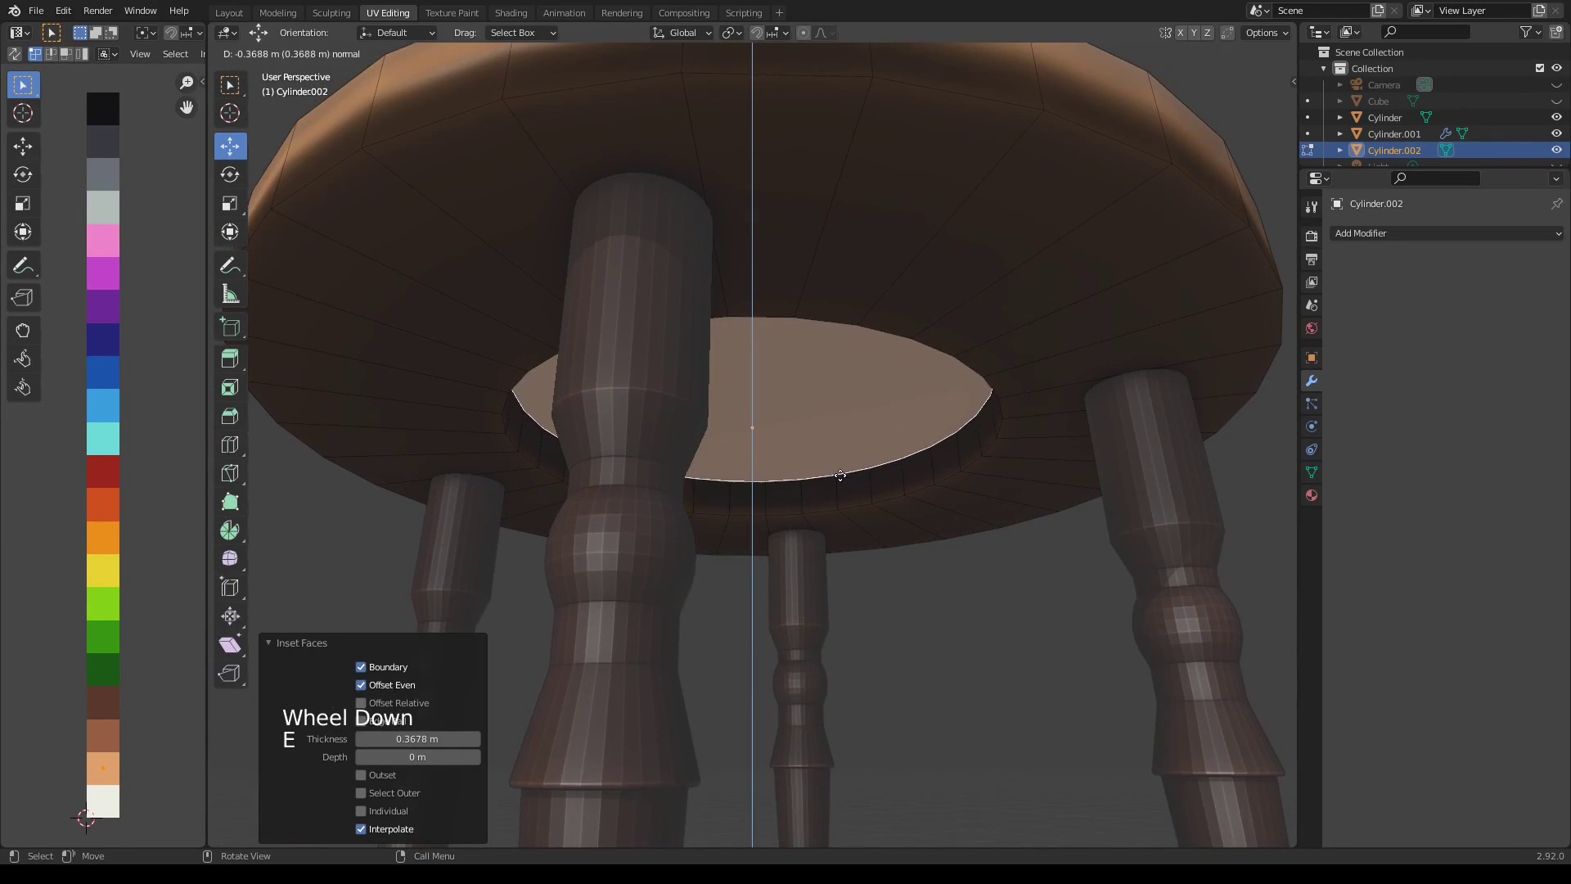
{"action": "left_click", "coordinate": [845, 472]}
{"action": "key", "text": "s"}
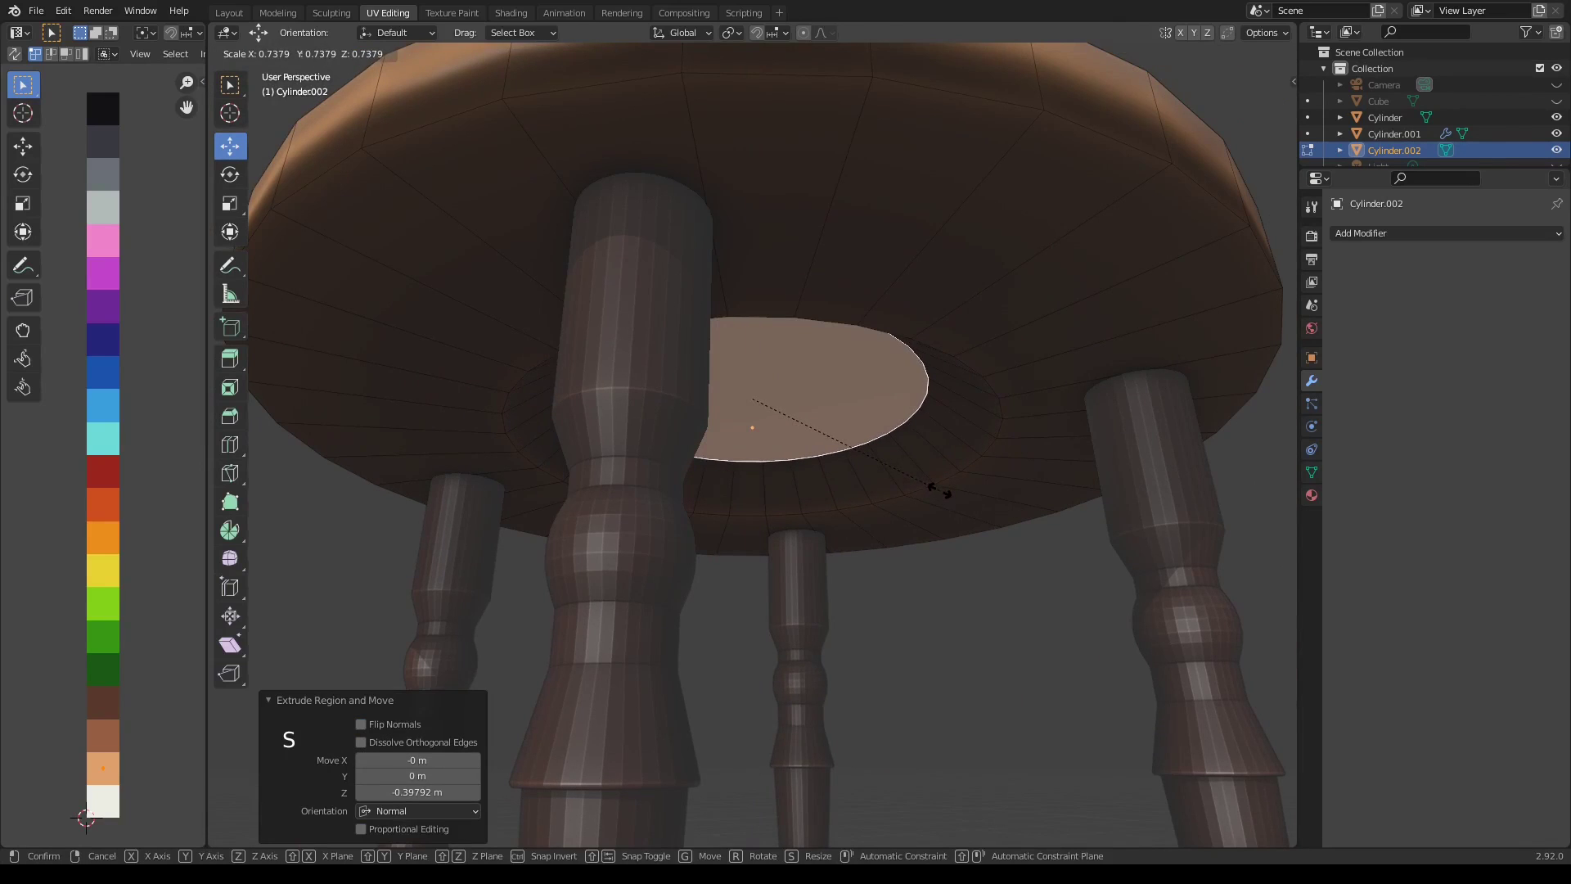
{"action": "left_click", "coordinate": [936, 488]}
Form a tapered pendant from the recess's face with a 0.106 m inset, a 0.739 m downward extrusion and scaling to about 0.399
{"action": "scroll", "coordinate": [936, 488], "scroll_direction": "down", "scroll_amount": 2}
{"action": "middle_click_drag", "start_coordinate": [936, 488], "coordinate": [950, 518]}
{"action": "key", "text": "i"}
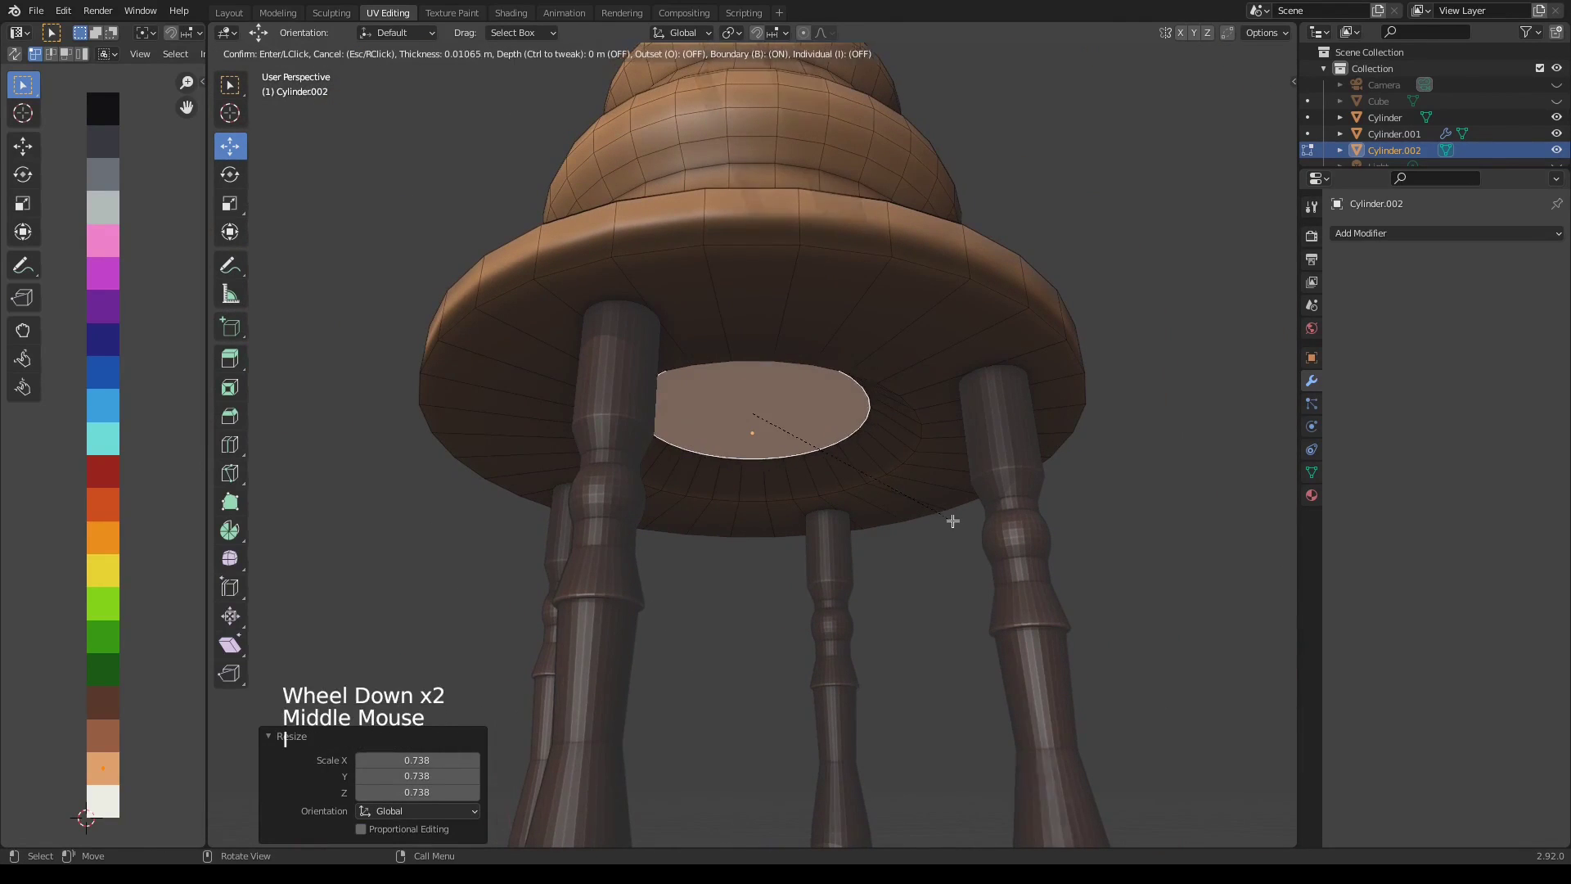
{"action": "left_click", "coordinate": [883, 516]}
{"action": "key", "text": "e"}
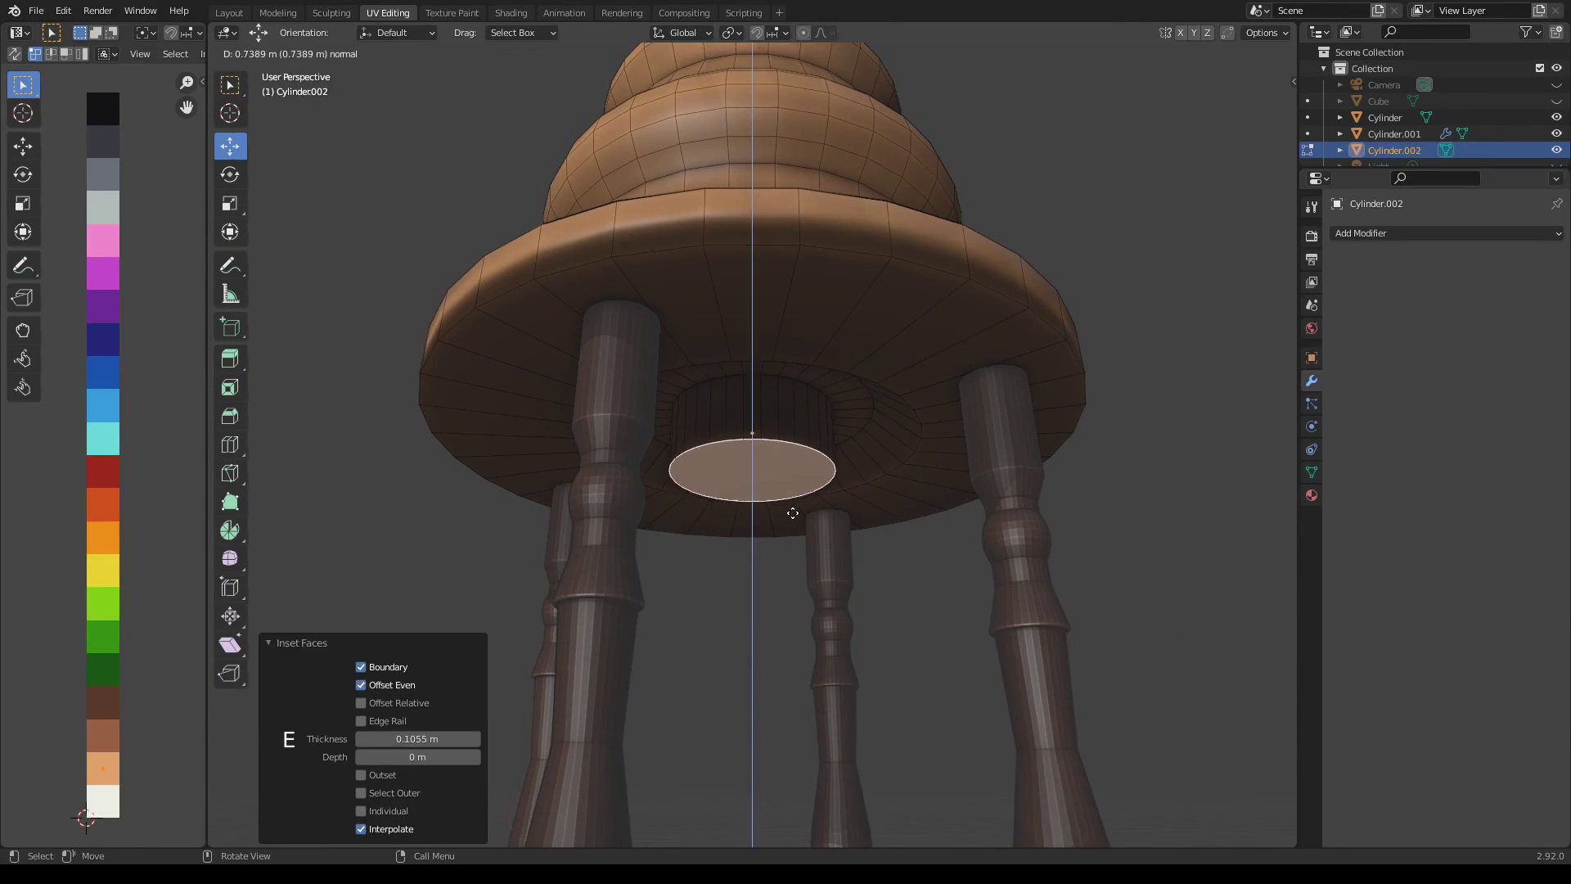
{"action": "left_click", "coordinate": [793, 513]}
{"action": "key", "text": "s"}
{"action": "left_click", "coordinate": [821, 507]}
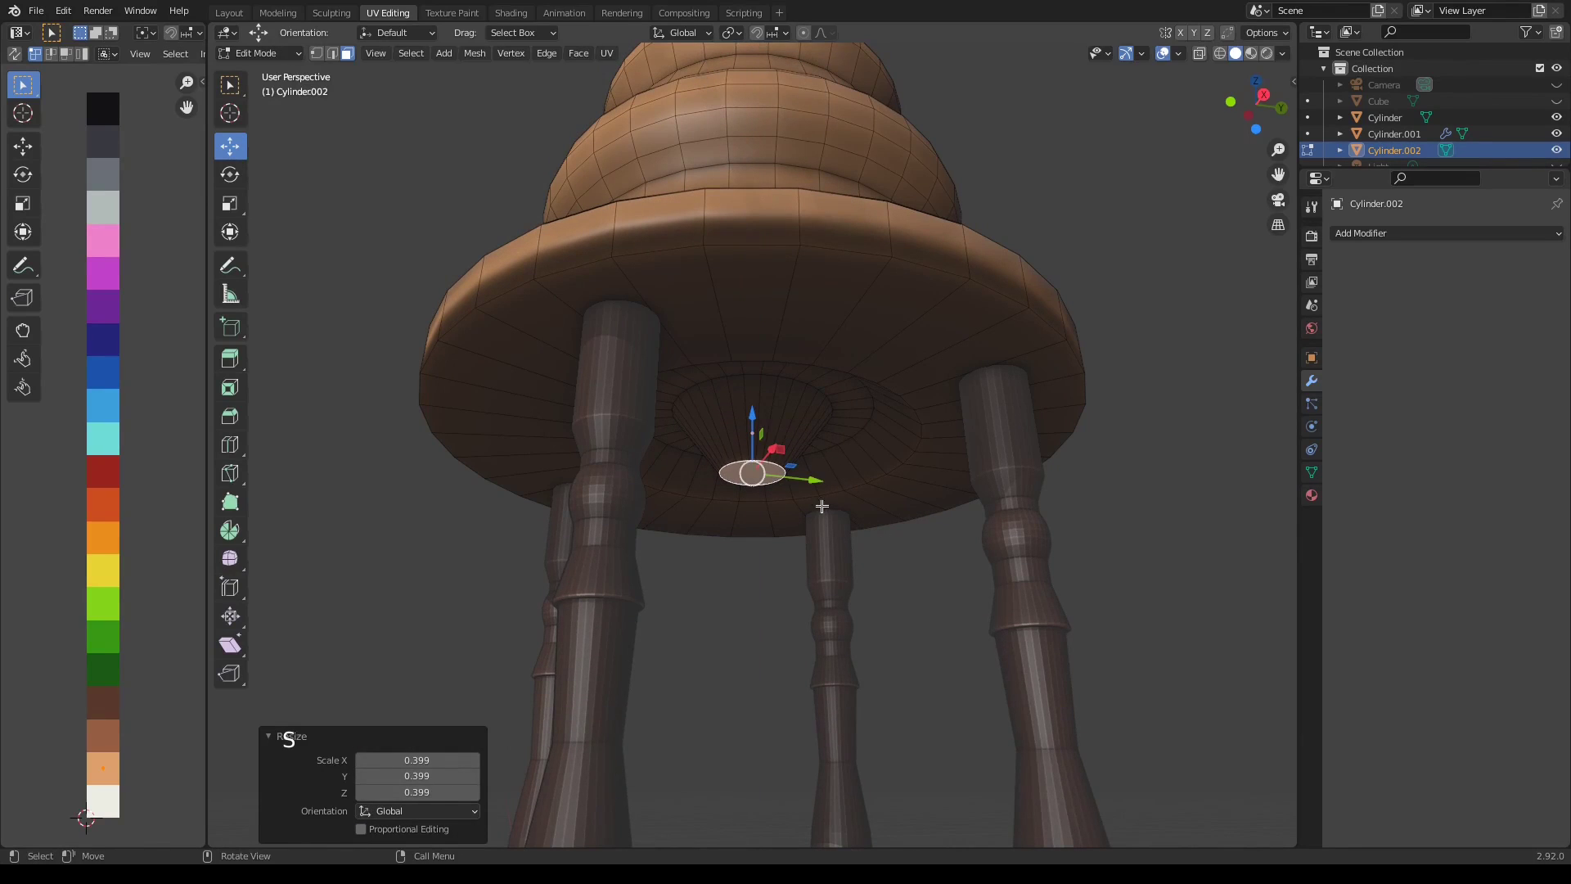
Add a small tip to the pendant's end face, inset about 0.031 m, extruded about 0.146 m and scaled to 0.619
{"action": "key", "text": "i"}
{"action": "left_click", "coordinate": [866, 504]}
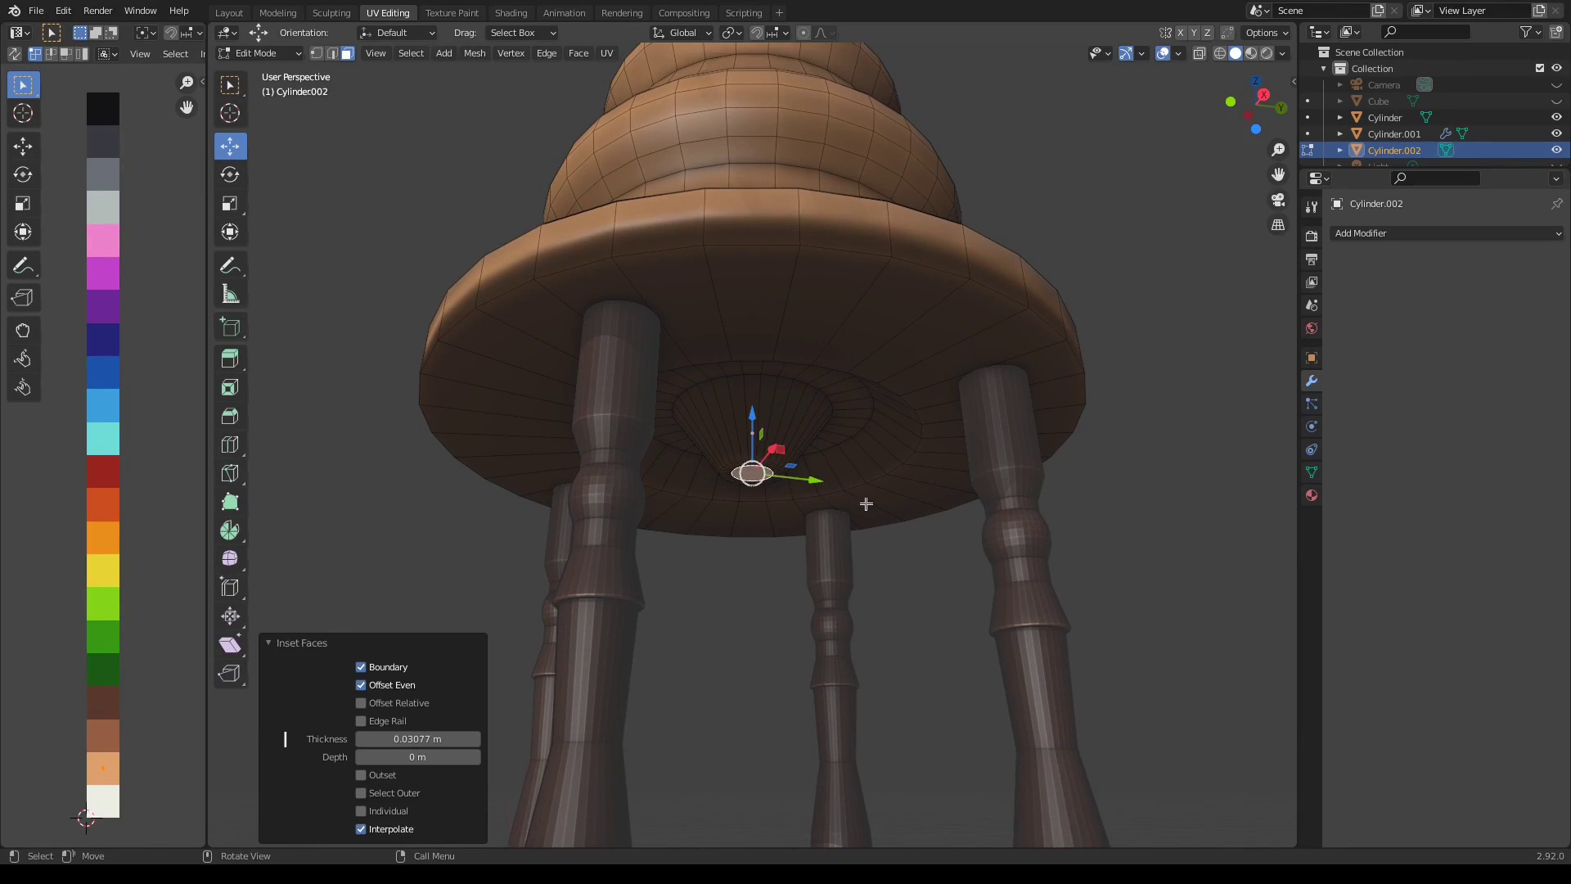
{"action": "key", "text": "e"}
{"action": "left_click", "coordinate": [793, 515]}
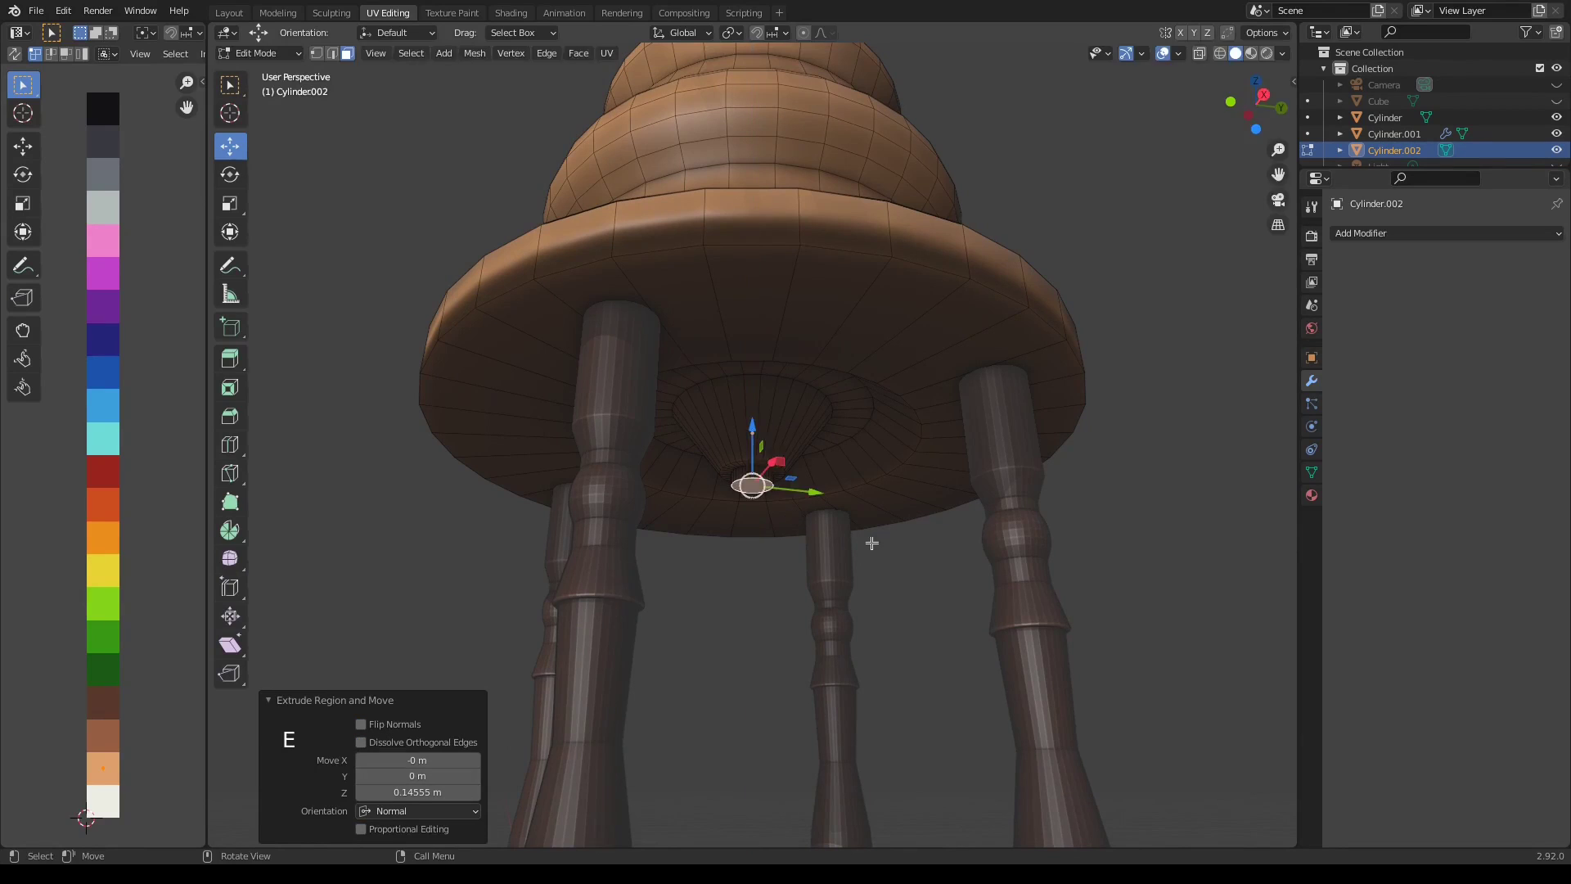
{"action": "key", "text": "s"}
{"action": "left_click", "coordinate": [825, 523]}
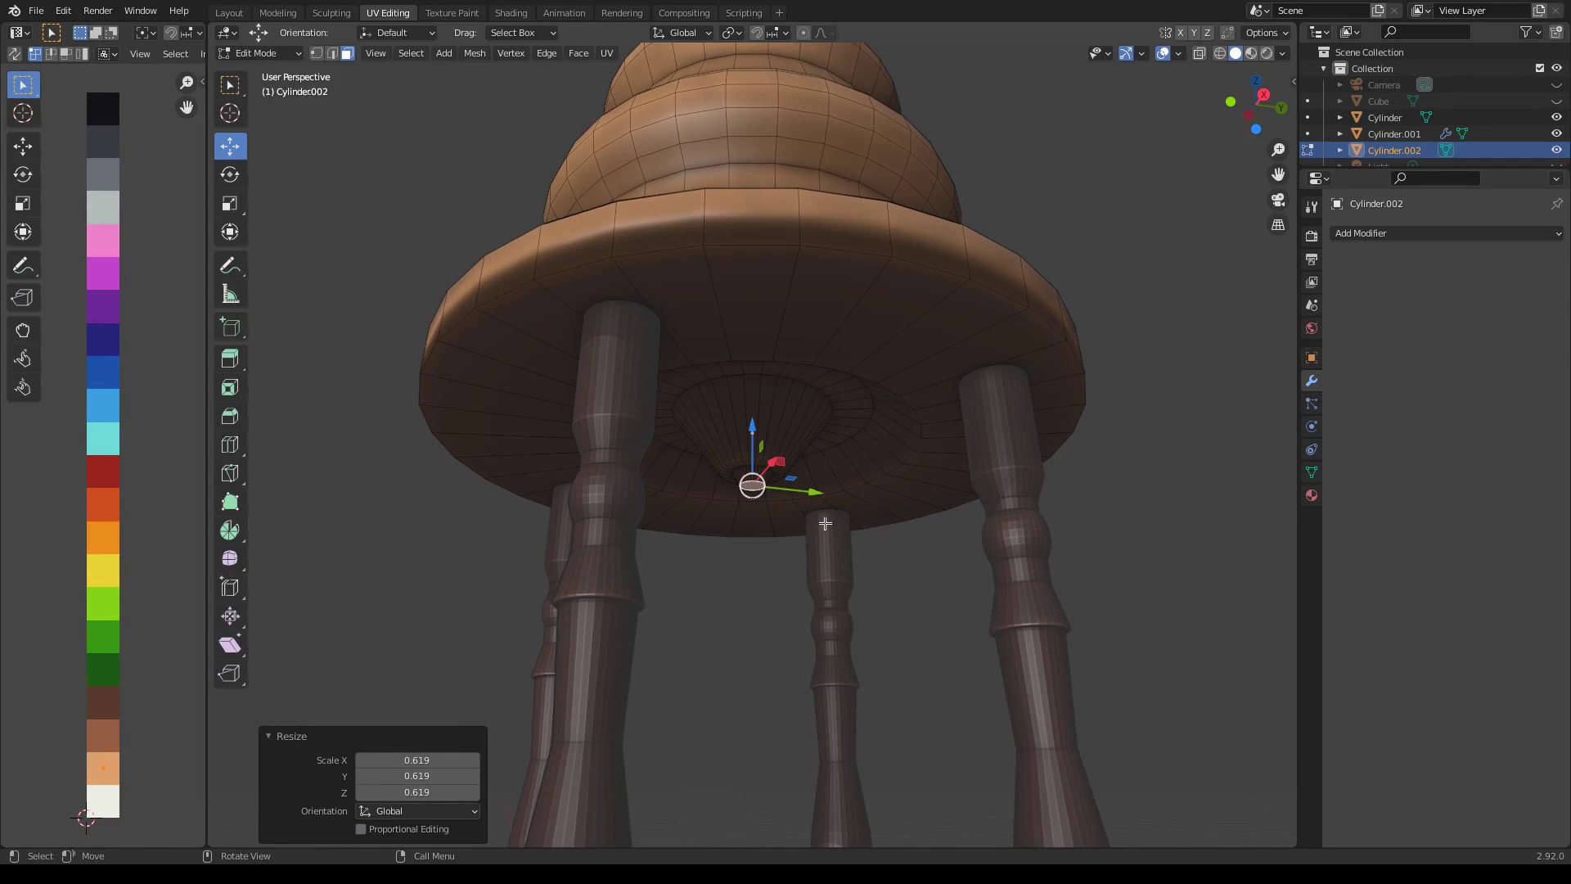
{"action": "key", "text": "5"}
{"action": "key", "text": "Tab"}
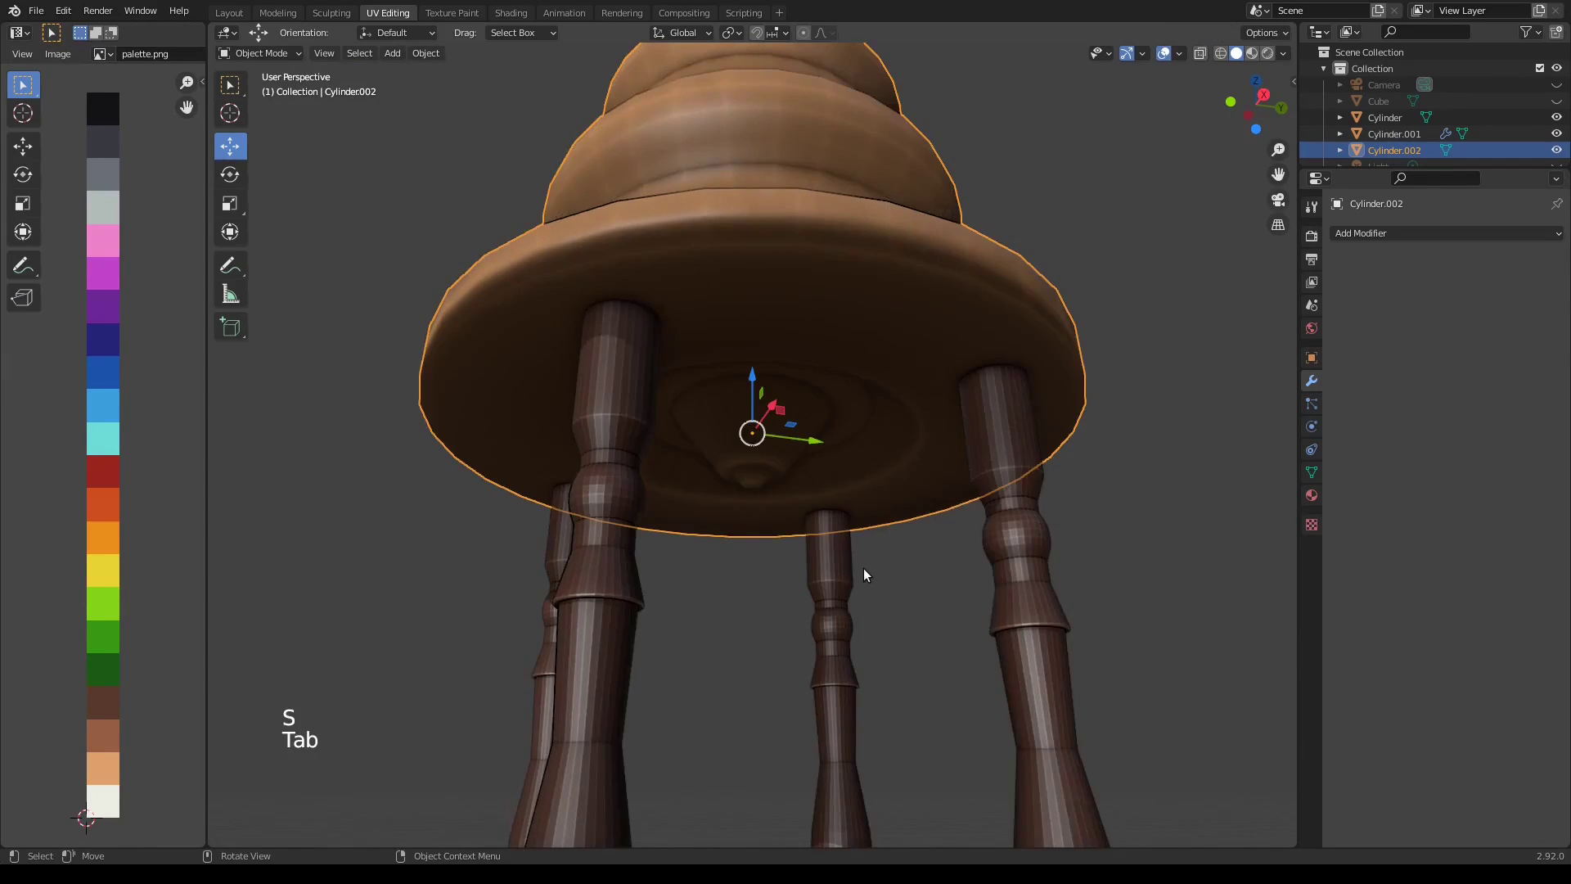
Deselect the roof and view the whole pavilion in a maximized 3D viewport
{"action": "scroll", "coordinate": [864, 569], "scroll_direction": "down", "scroll_amount": 3}
{"action": "middle_click_drag", "start_coordinate": [866, 601], "coordinate": [1358, 635]}
{"action": "scroll", "coordinate": [936, 654], "scroll_direction": "down", "scroll_amount": 2}
{"action": "left_click", "coordinate": [997, 654]}
{"action": "key", "text": "ctrl+space"}
{"action": "scroll", "coordinate": [994, 647], "scroll_direction": "down", "scroll_amount": 1}
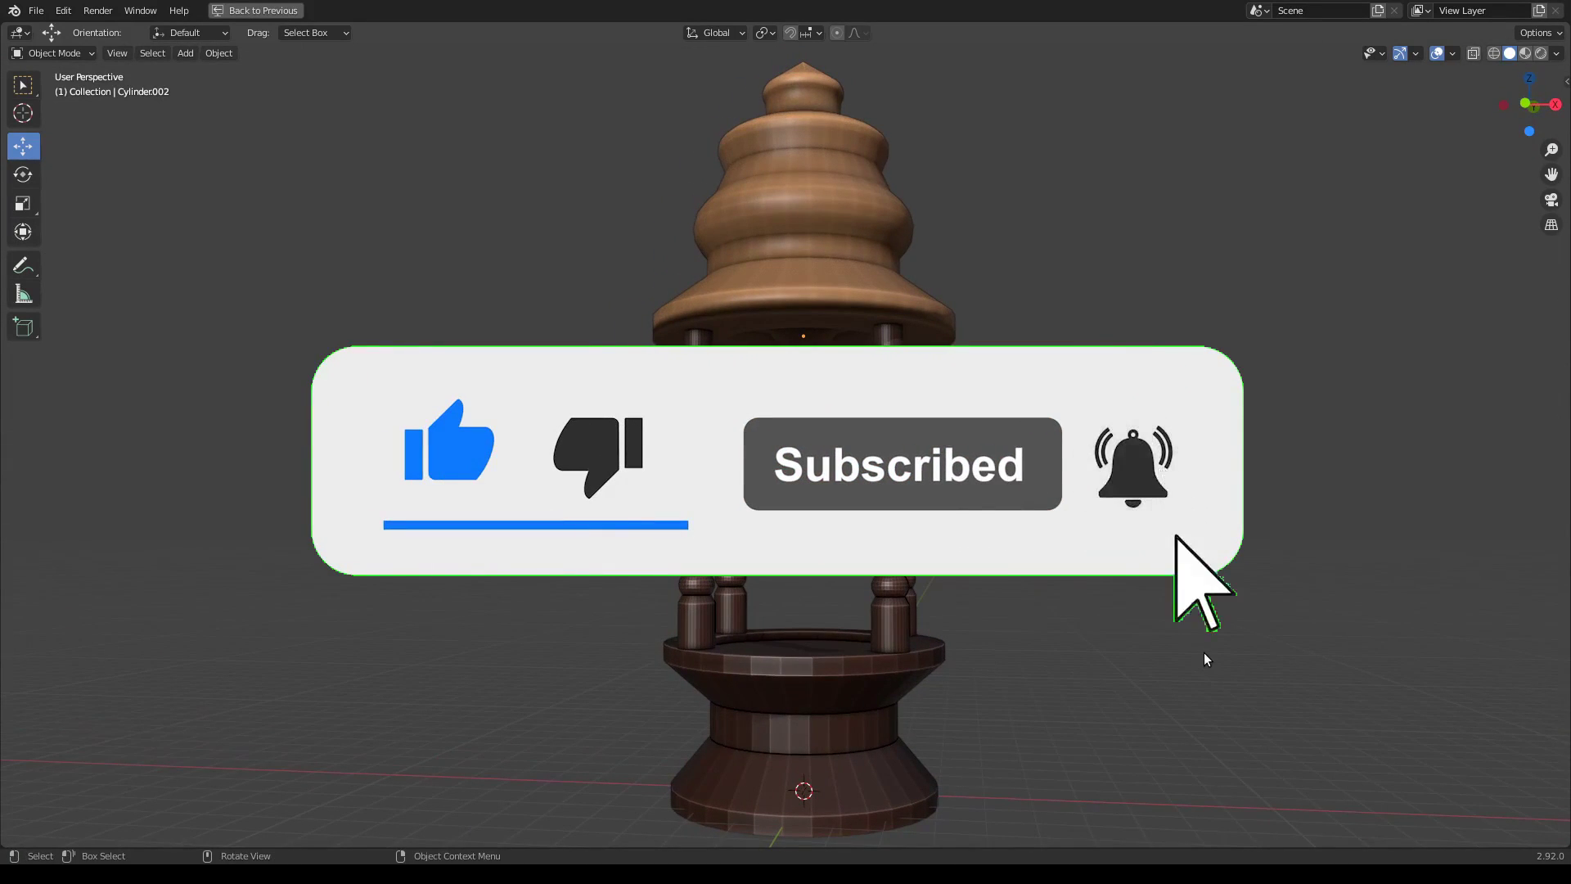